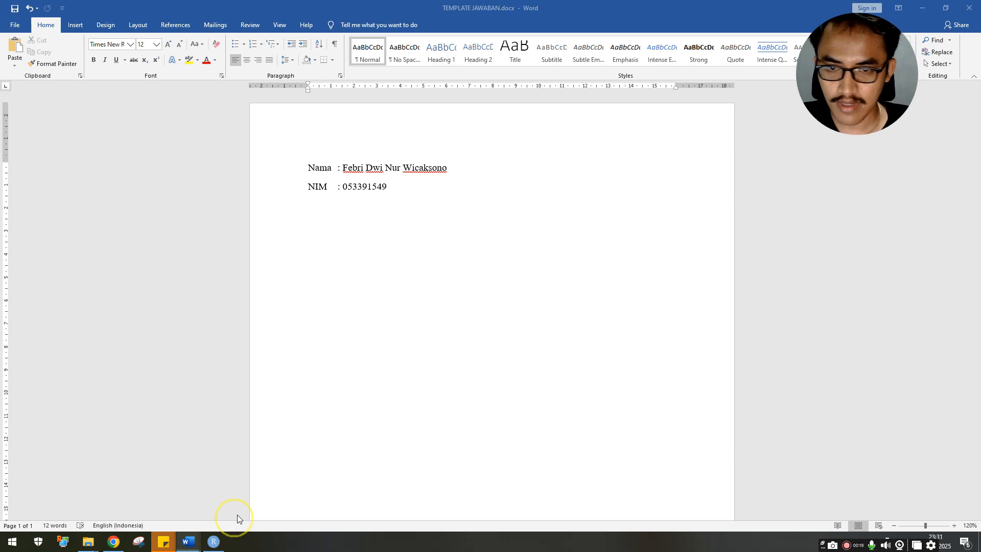
- Copy the four library() lines for ggplot2, dplyr, broom and ggpubr from the TUGAS TUTORIAL 2-update.docx assignment
left_click(239, 519)
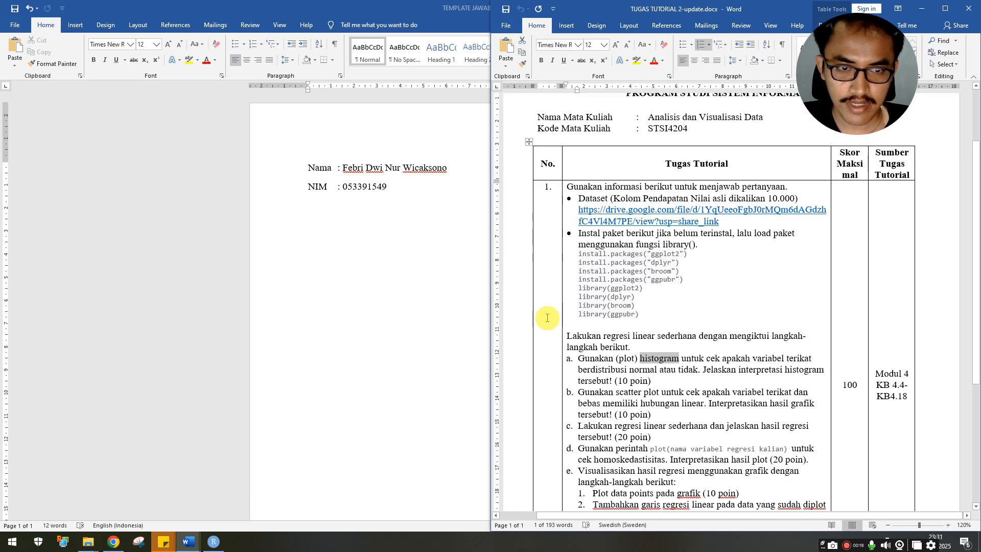
left_click(674, 370)
left_click_drag(645, 316, 600, 293)
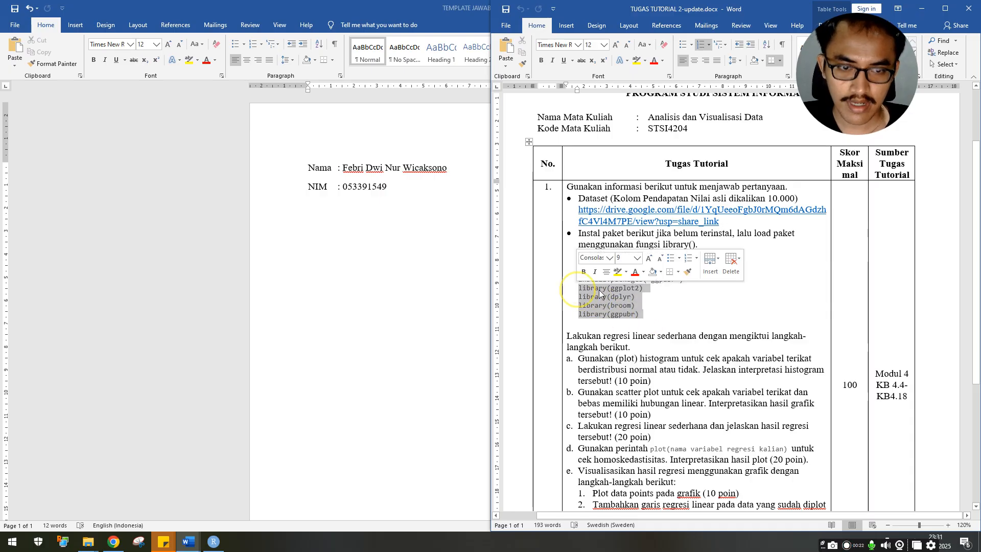
right_click(611, 293)
left_click(633, 312)
- Switch to RStudio and run the copied library() lines in the console to load the four packages
left_click(370, 405)
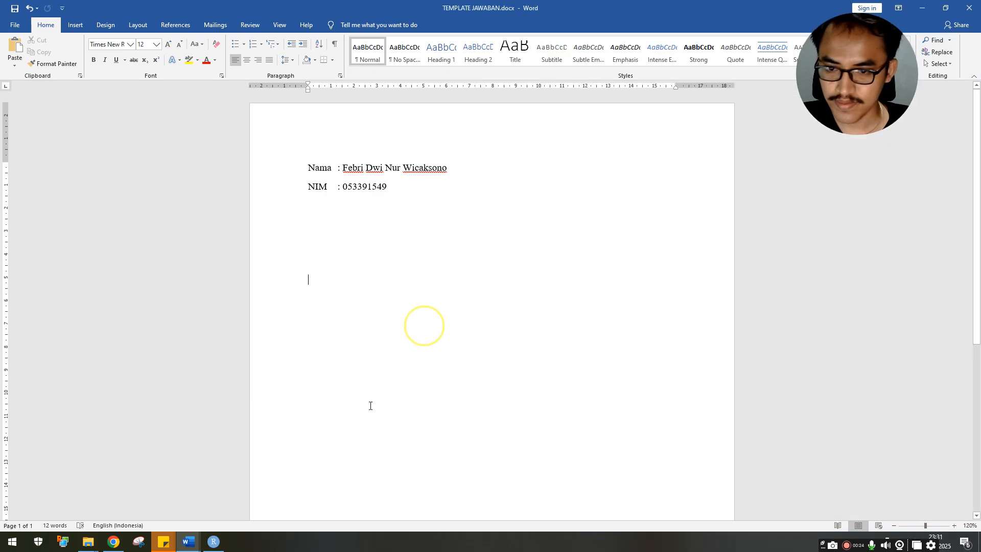
left_click(213, 542)
key("ctrl+v")
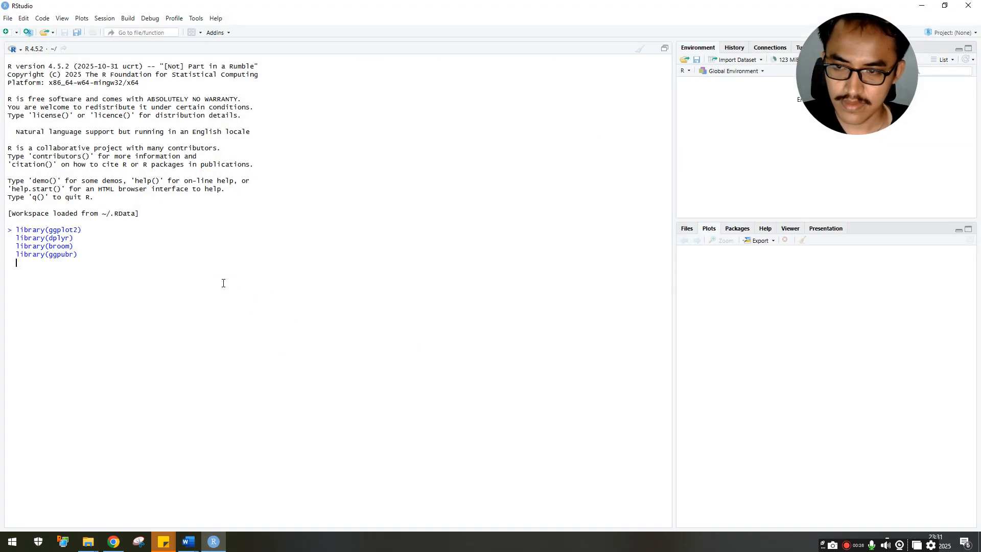
key("Return")
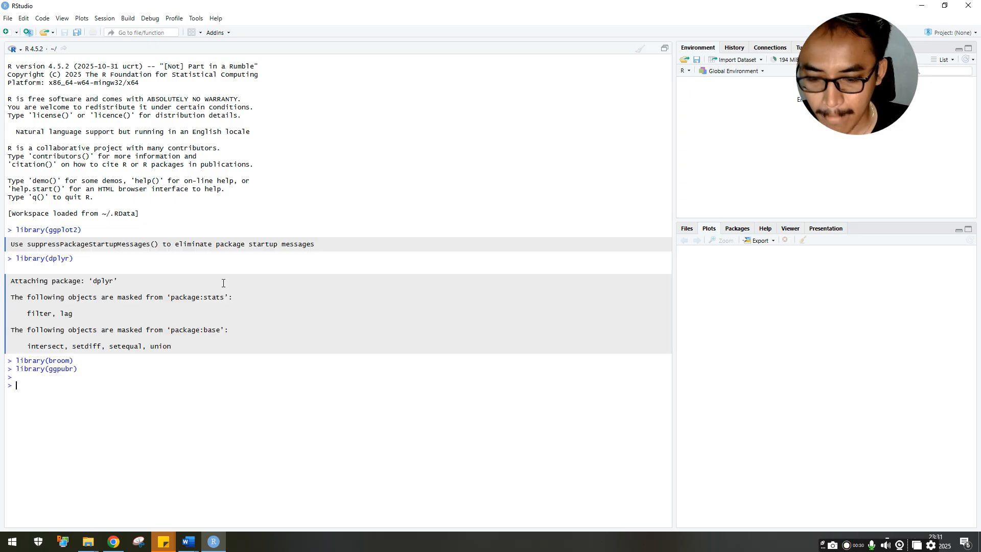
- Enter the comment "#Membaca Data CSV" in the console and check the dataset item in the assignment document
type("#Membaca")
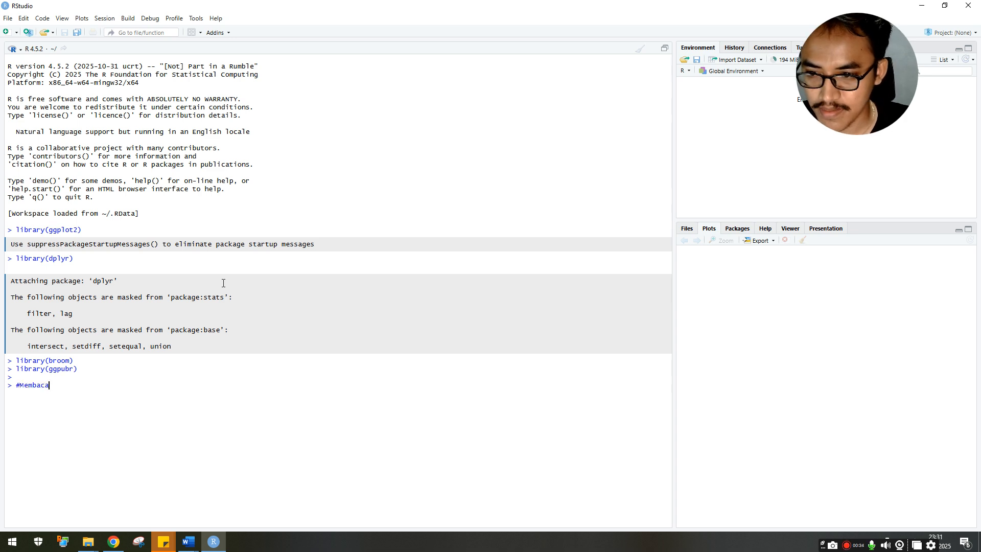
type(" D")
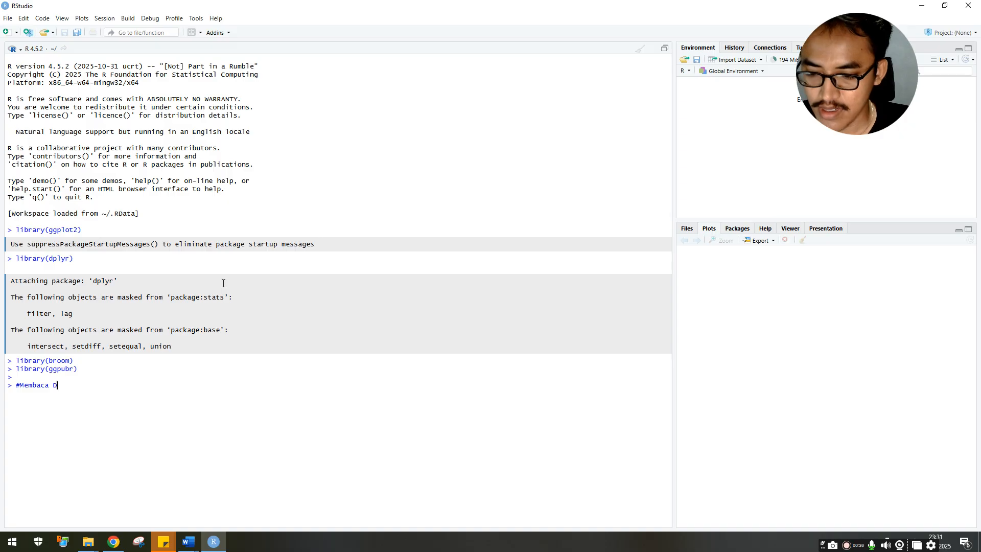
type("ata CSV")
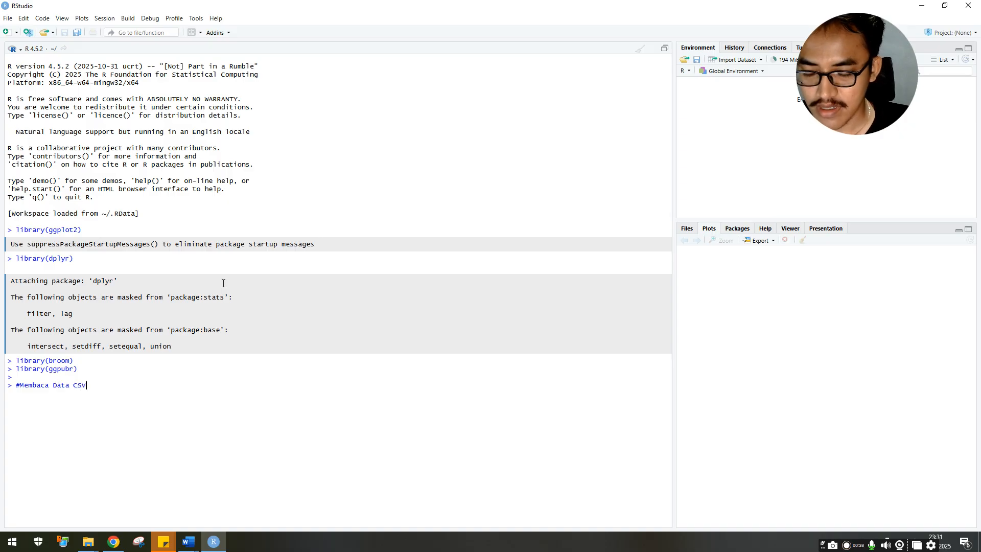
mouse_move(189, 542)
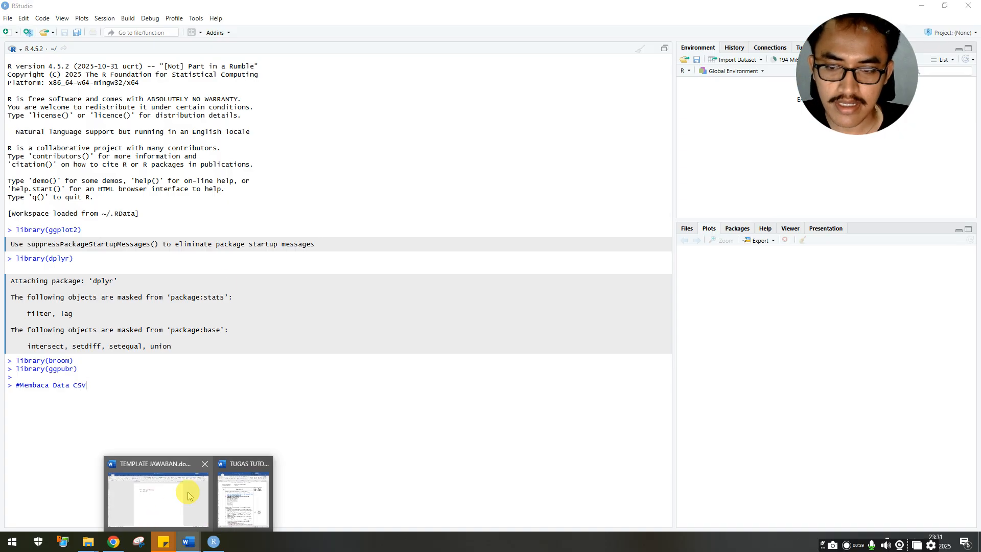
left_click(242, 491)
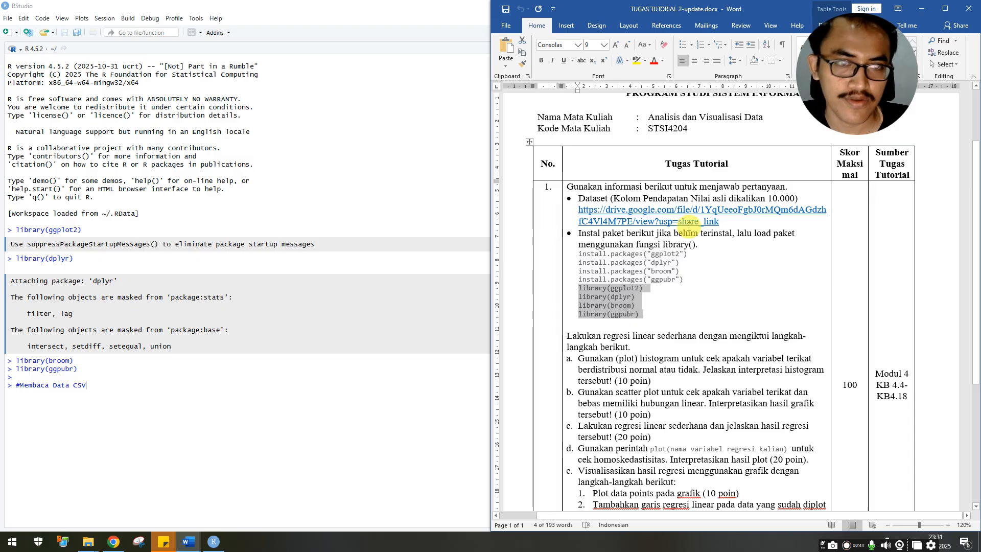
left_click(310, 404)
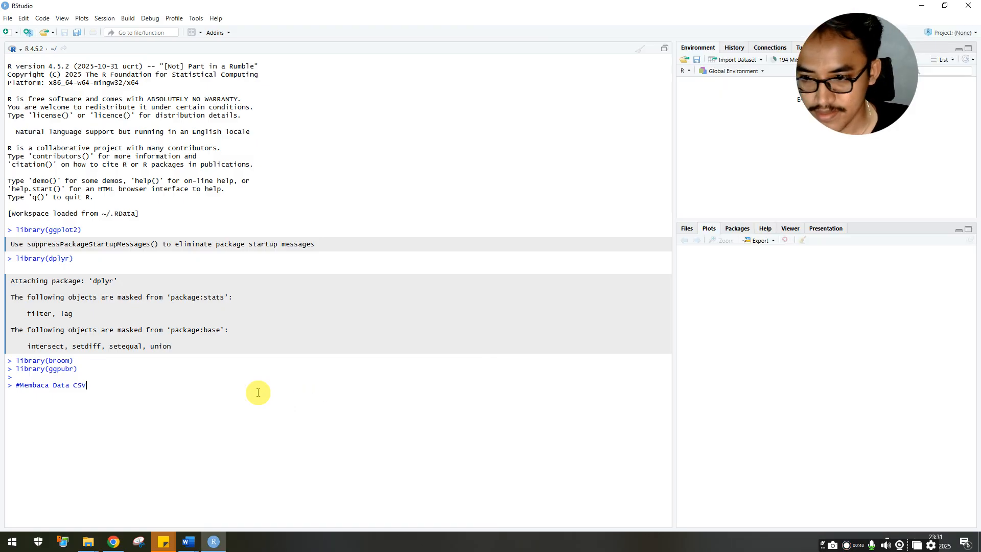
- Begin the command data_pendapatan<-read.csv("") on the console line under the comment
type("data")
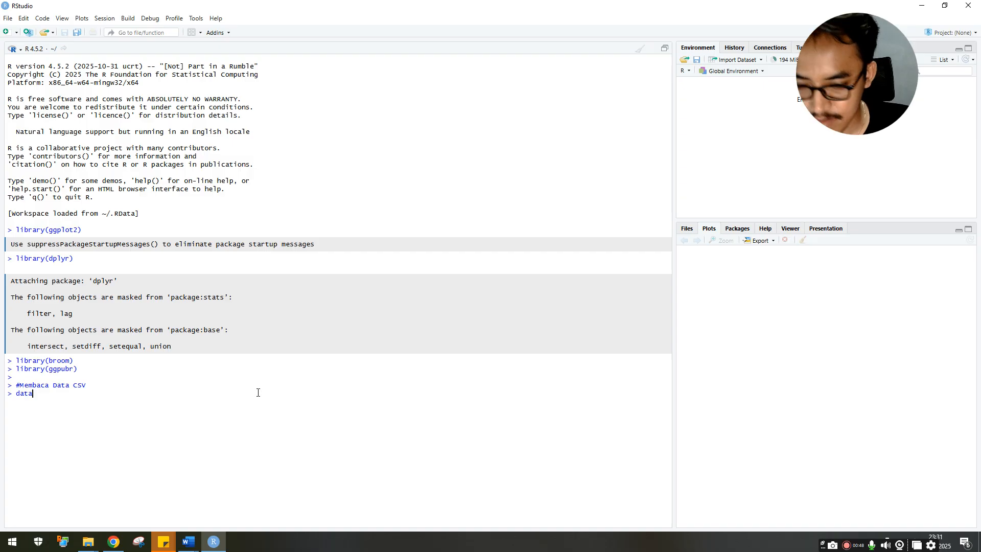
type("_pendapatan")
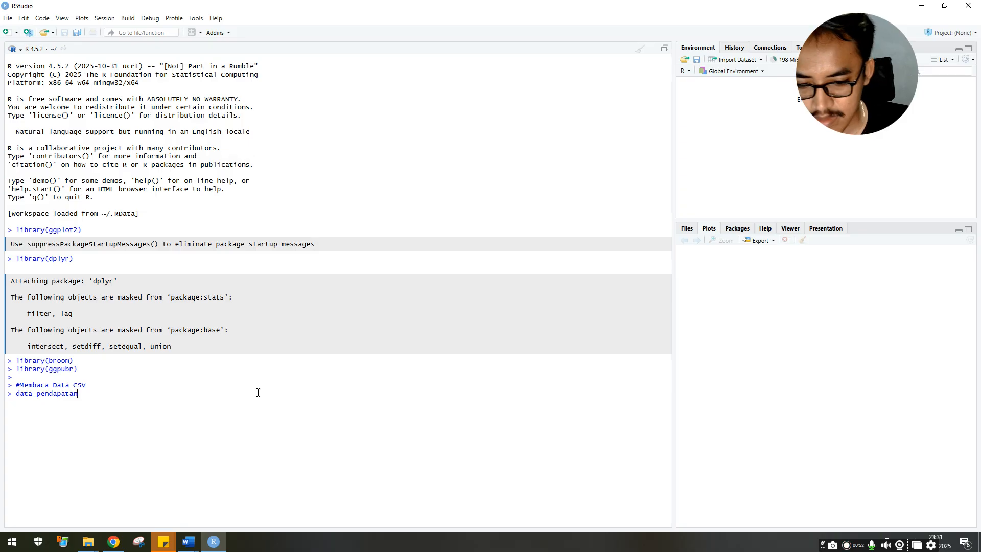
type("<-")
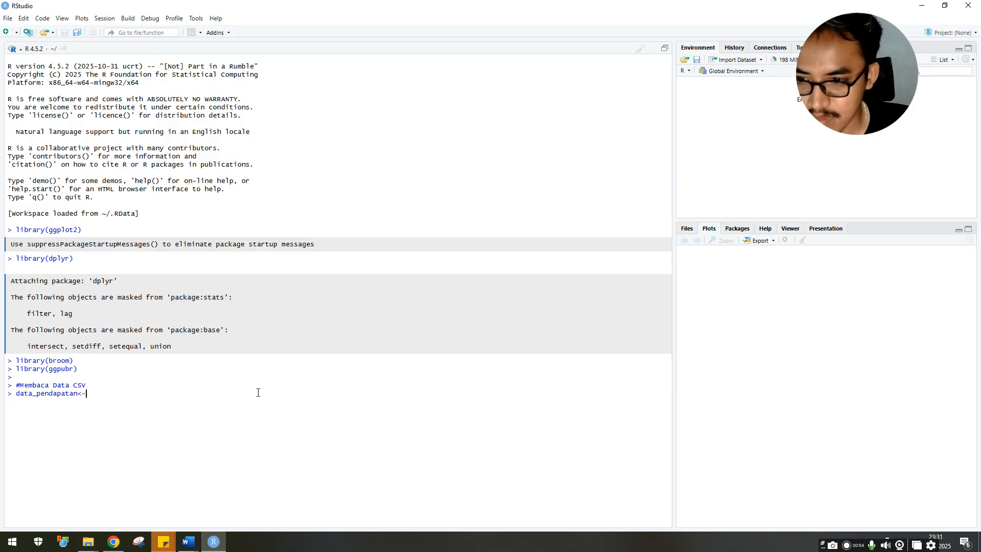
type("read.")
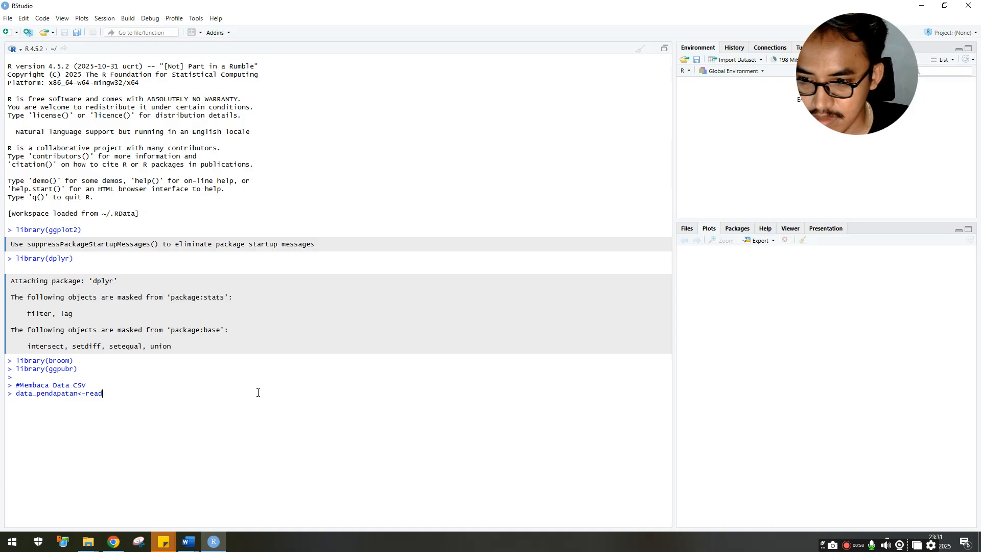
key("Tab")
type("\"")
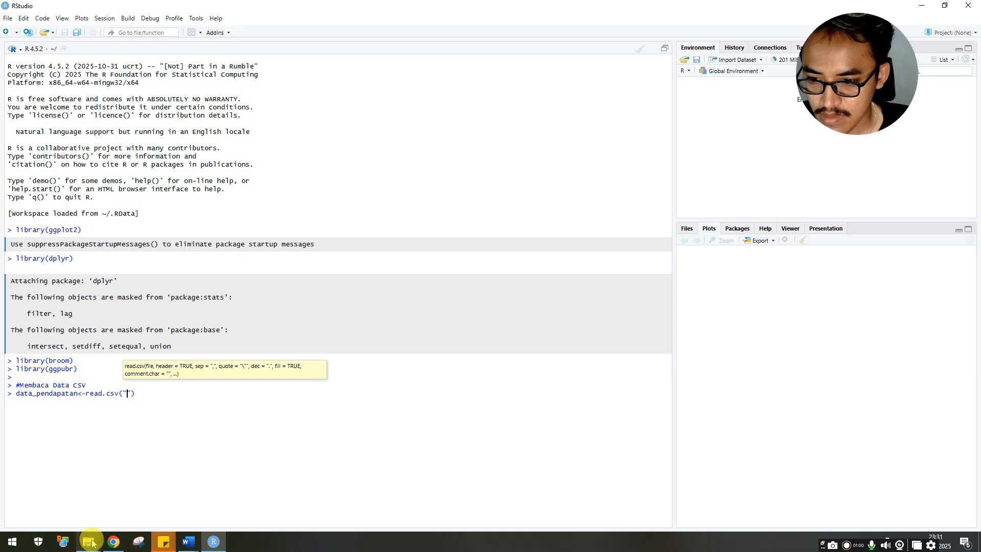
- Select and copy the full folder location shown in the Properties window of data_pendapatan.csv_
mouse_move(88, 542)
left_click(121, 509)
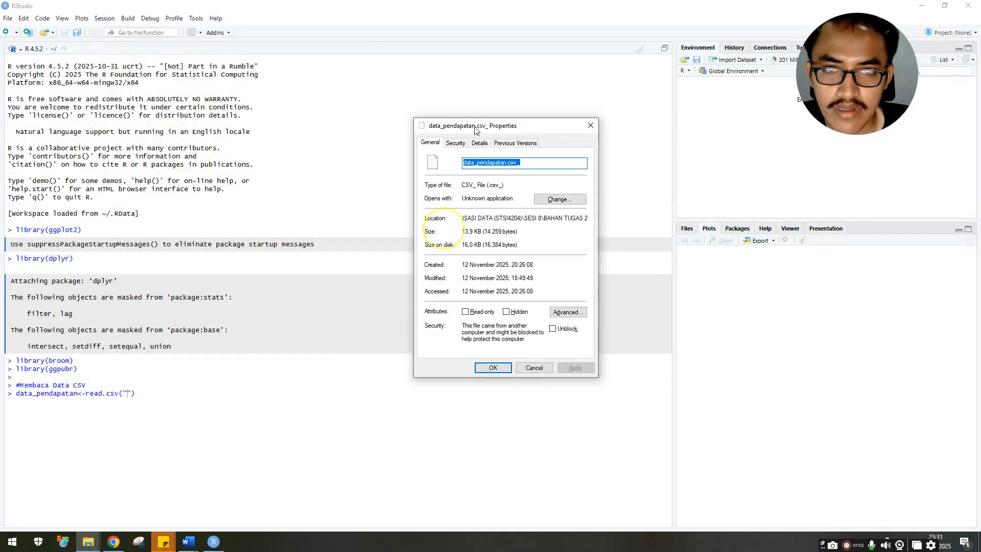
left_click_drag(551, 218, 608, 218)
key("Left")
key("Left")
key("Left")
key("Left")
key("Left")
key("Left")
key("Left")
key("Left")
key("Left")
key("Left")
key("Left")
key("Left")
key("Left")
key("Left")
key("Left")
key("Left")
key("Left")
key("Left")
key("Left")
key("Left")
key("Left")
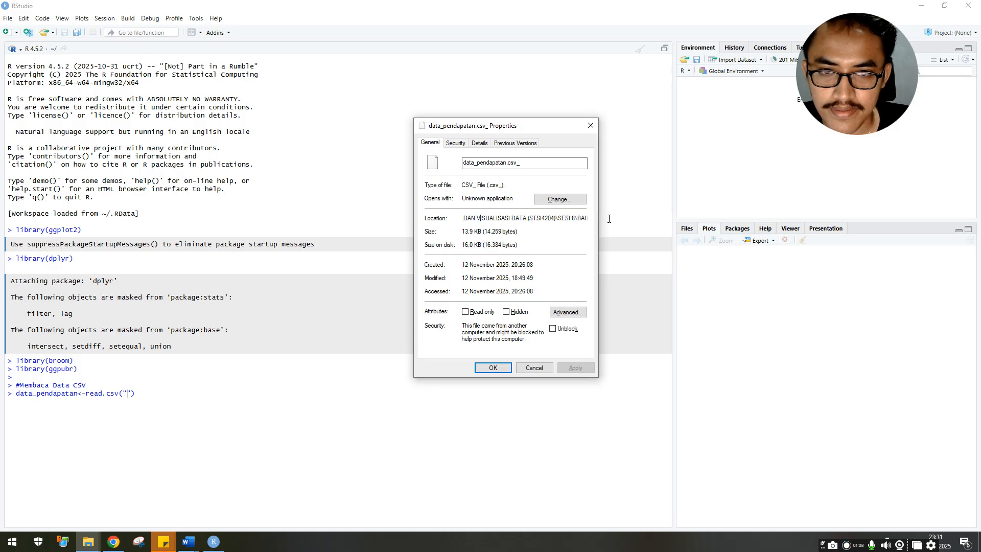
key("shift+Right")
key("shift+Right")
key("shift+Right")
key("shift+Right")
key("shift+Right")
key("shift+Right")
key("shift+Right")
key("shift+Right")
key("shift+Right")
key("shift+Right")
key("shift+Right")
key("shift+Right")
key("shift+Right")
key("shift+Right")
key("shift+Right")
key("shift+Right")
key("shift+Right")
key("shift+Right")
key("shift+Right")
key("shift+Right")
key("shift+Right")
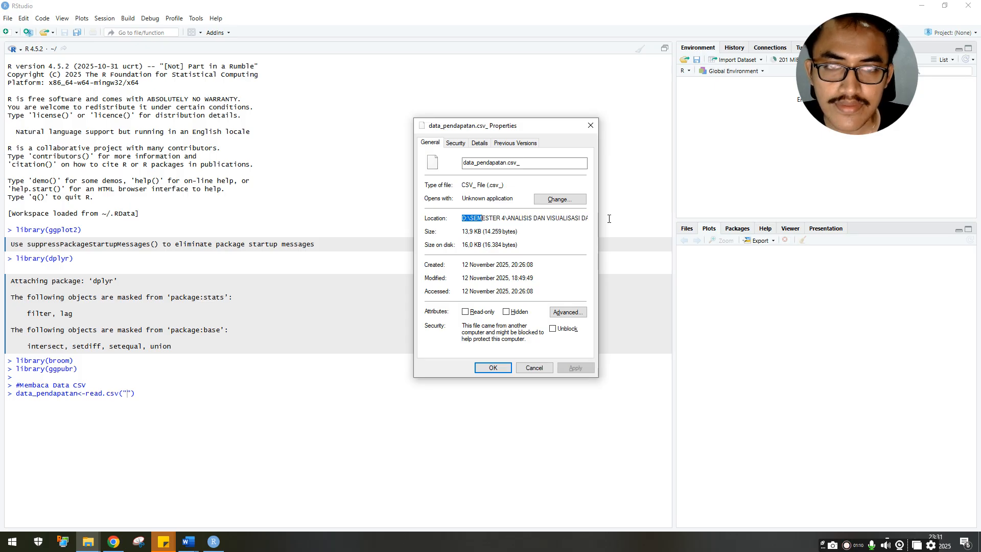
key("shift+Right")
key("shift+Right")
key("shift+Right")
key("shift+Right")
key("shift+Right")
key("shift+Right")
key("shift+Right")
key("shift+Right")
key("shift+Right")
key("shift+Right")
key("shift+Right")
key("shift+Right")
key("shift+Right")
key("shift+Right")
key("shift+Right")
key("shift+Right")
key("shift+Right")
key("shift+Right")
key("shift+Right")
key("shift+Right")
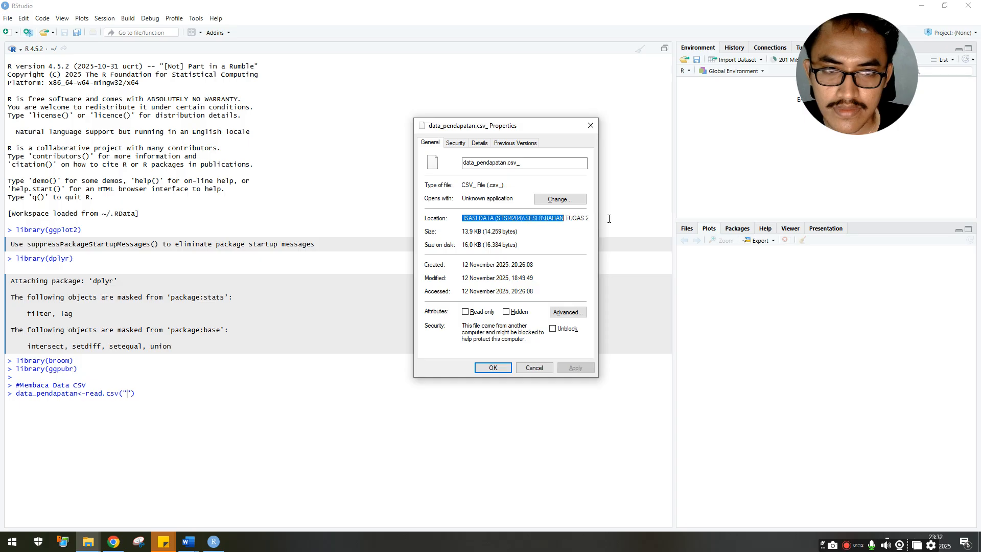
left_click(607, 220)
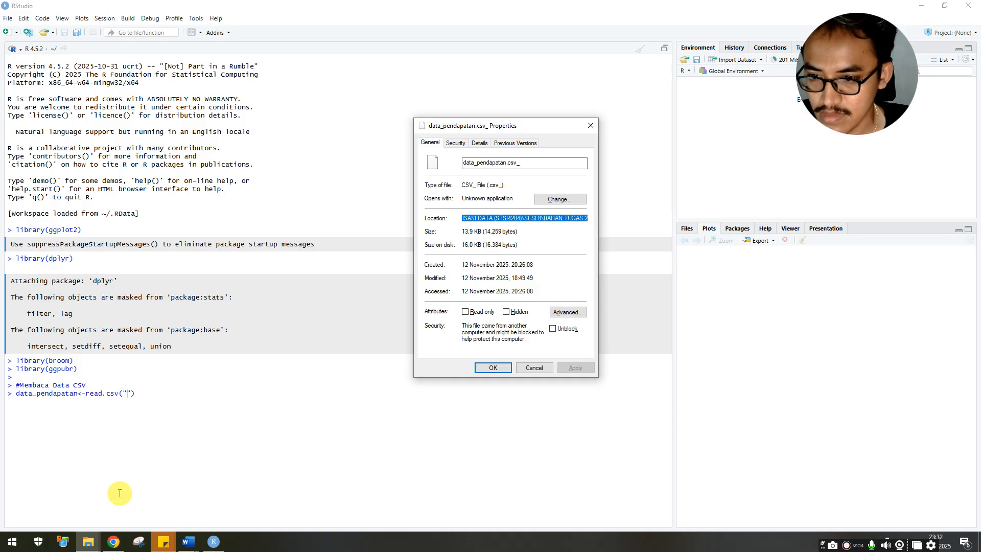
- Insert the copied folder path between the quotes of read.csv and replace each of its backslashes with a forward slash
left_click(129, 394)
type("D:\\SEMESTER 4\\ANALISIS DAN VISUALISASI DATA (STSI4204)\\SESI 8\\BAHAN TUGAS 2")
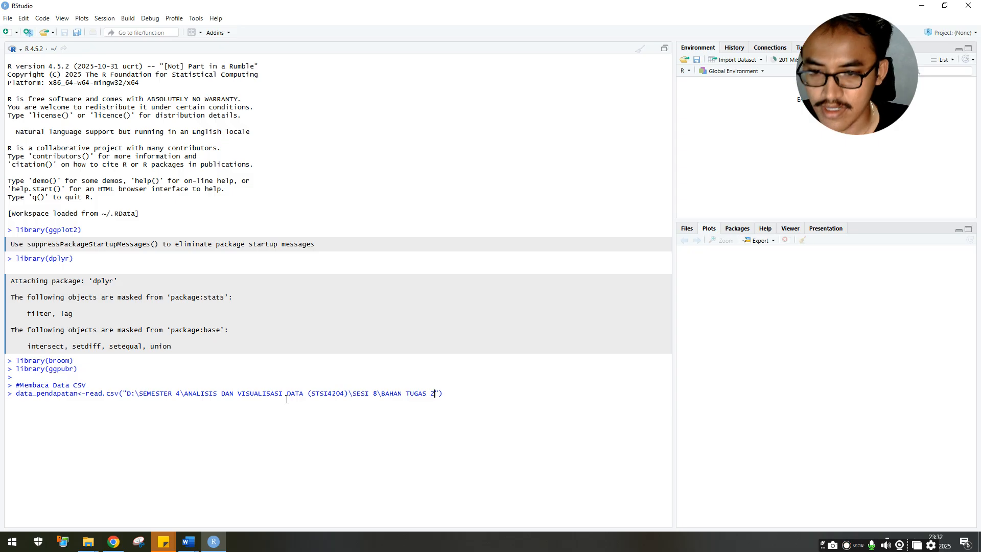
key("Left")
key("BackSpace")
type("/")
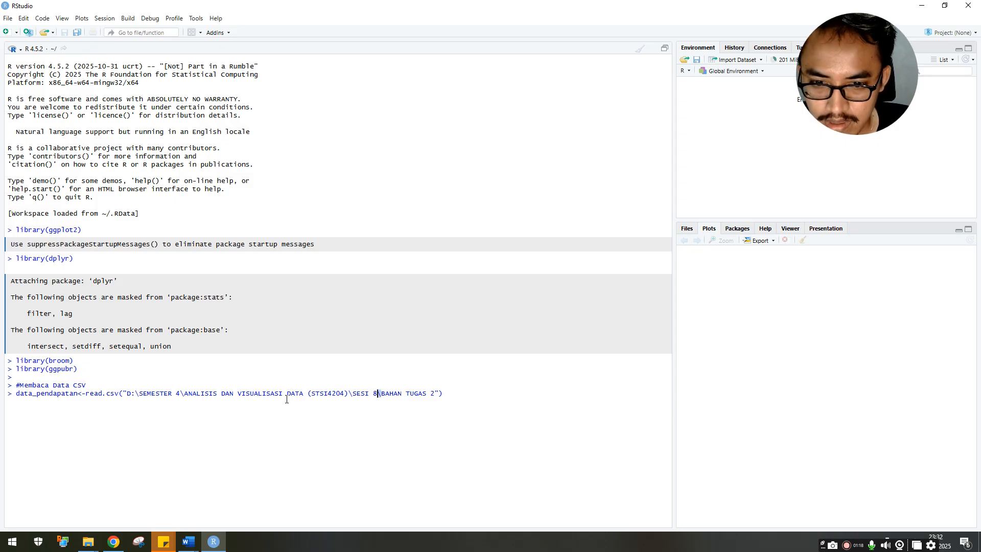
key("Left")
key("Left")
key("BackSpace")
type("/")
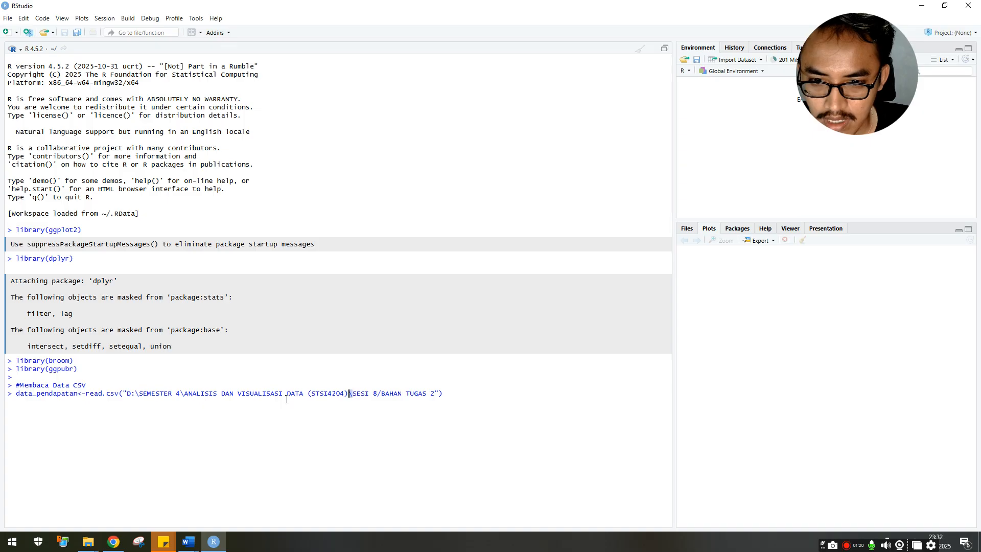
key("Left")
key("Left")
key("Left")
key("Left")
key("Left")
key("Left")
key("Left")
key("Left")
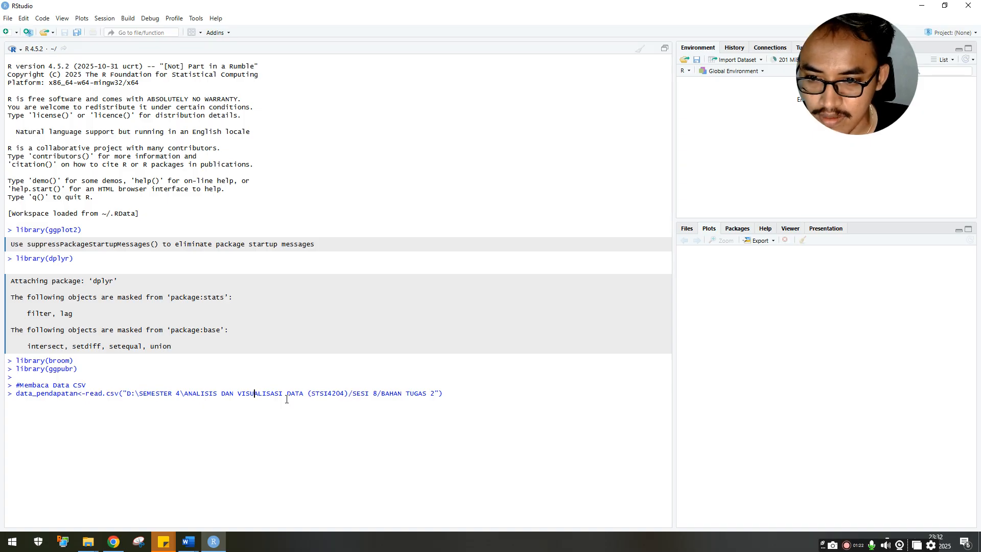
key("BackSpace")
type("/")
key("Left")
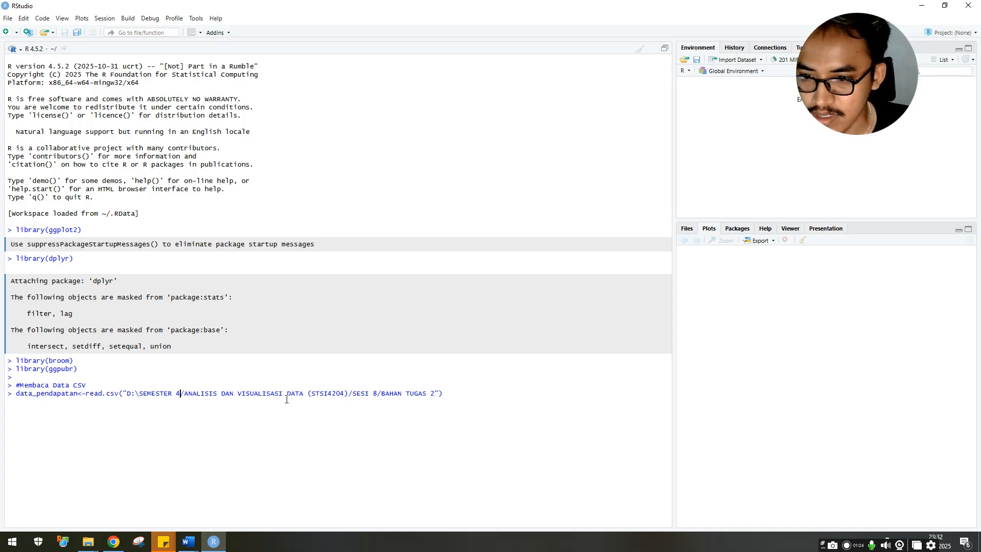
key("BackSpace")
type("/")
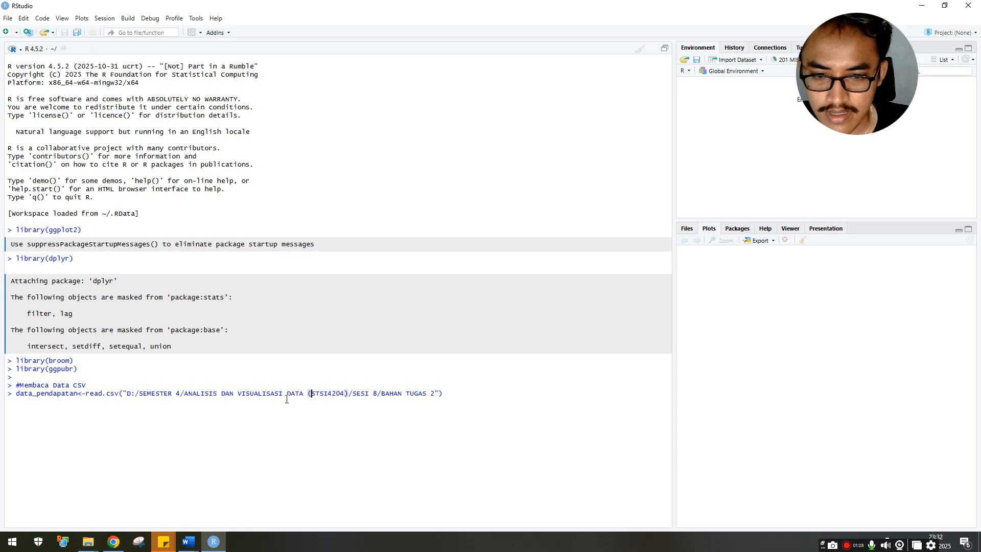
- Append a forward slash and the file name data_pendapatan.csv_, copied from its Properties window, to the path in read.csv
type("/")
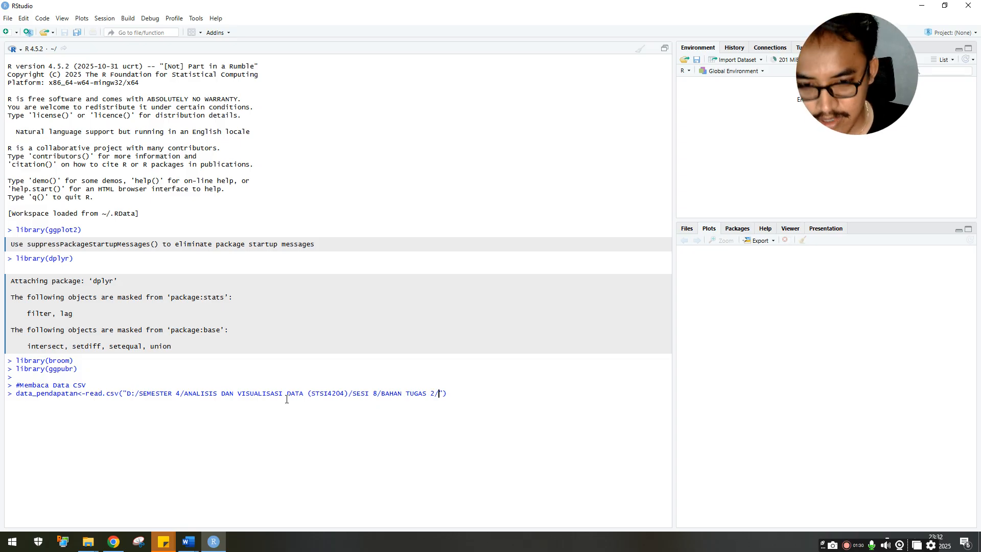
key("alt+Tab")
left_click_drag(543, 163, 427, 160)
key("ctrl+c")
left_click(438, 391)
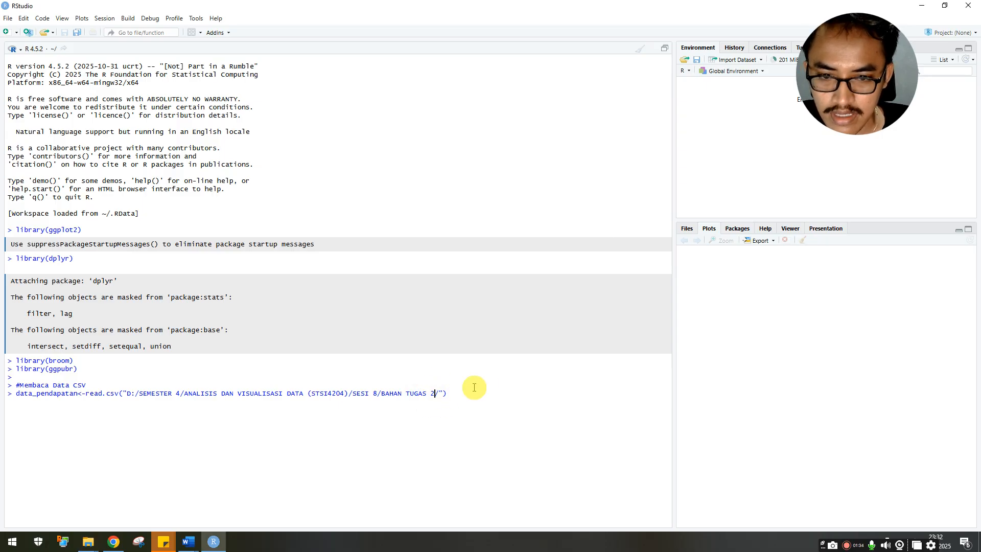
key("ctrl+v")
type("\"")
- Add the argument header = TRUE to the read.csv command and run it to load the data
type(", T")
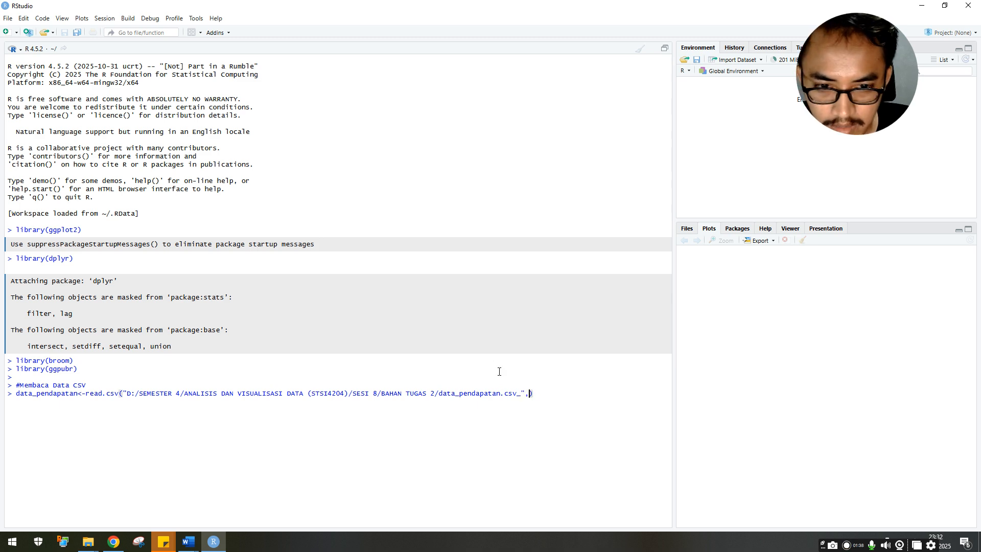
key("BackSpace")
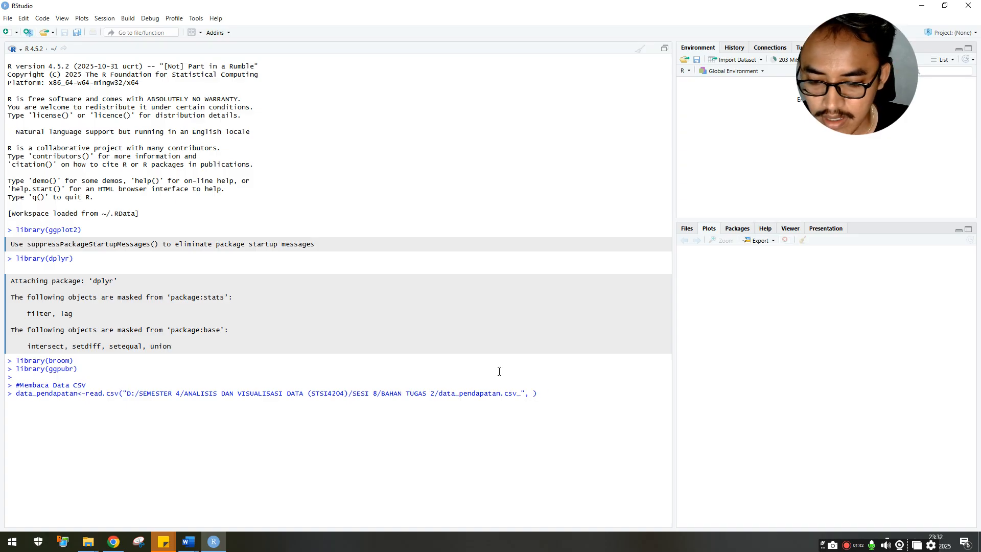
type("header = ")
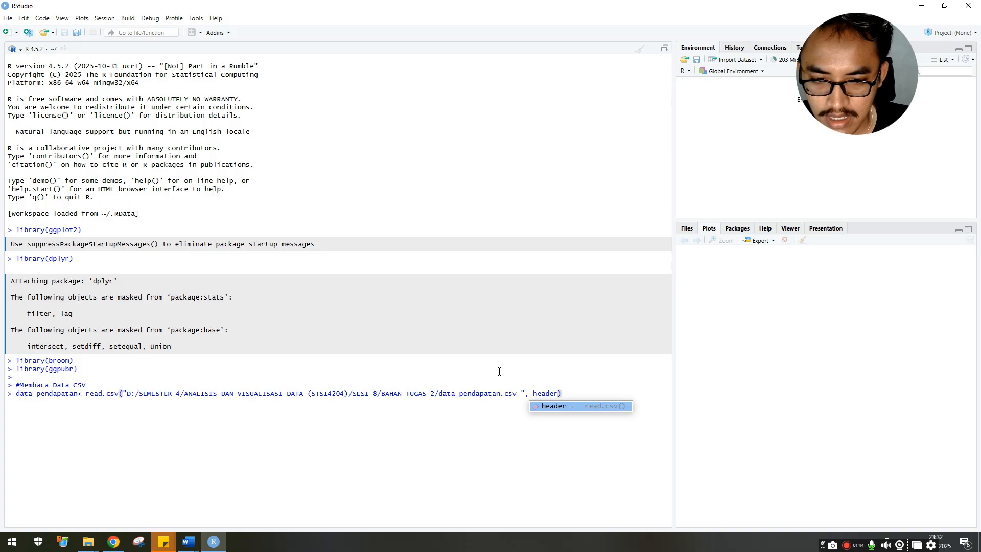
type("TRUE")
key("Return")
- Write the comment #Mengalikan data dengan 10000 on the line after the read.csv command
type("d")
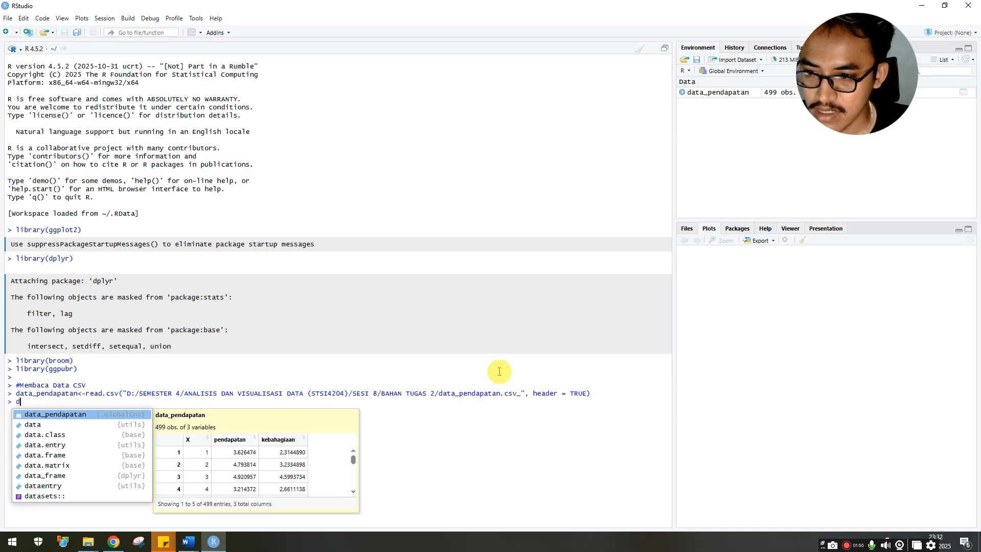
key("BackSpace")
type("#mengk")
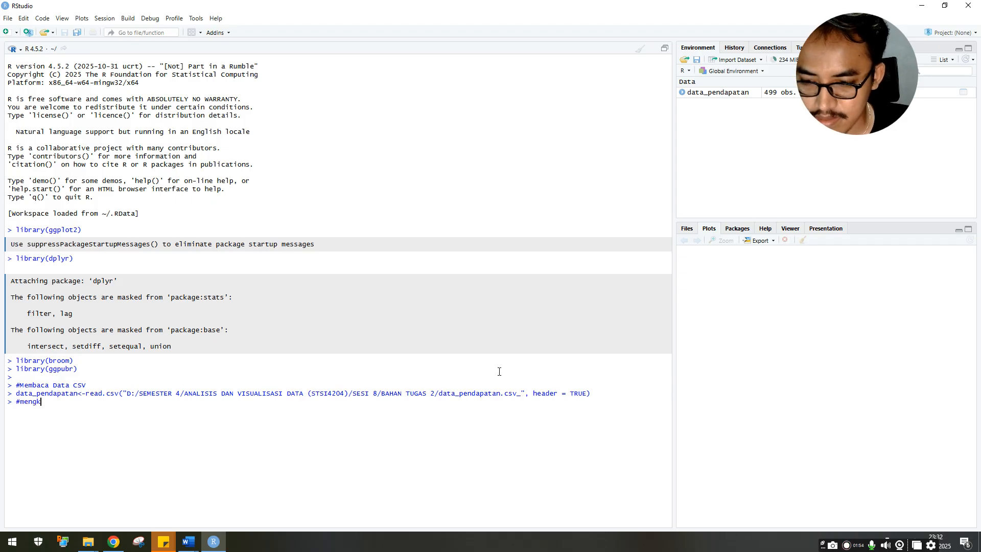
key("BackSpace")
key("BackSpace")
key("BackSpace")
key("BackSpace")
key("BackSpace")
type("Meg")
key("BackSpace")
type("ng")
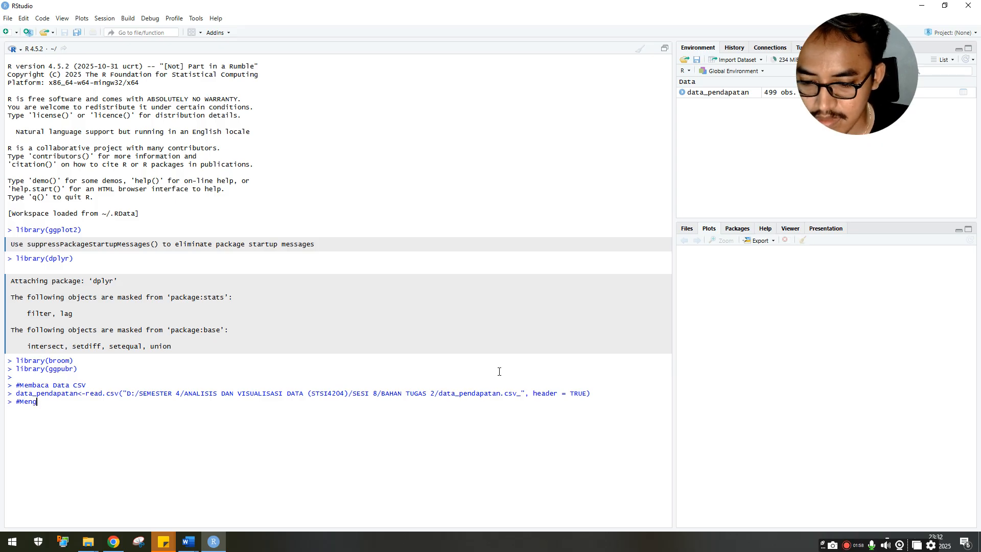
type("alikan da")
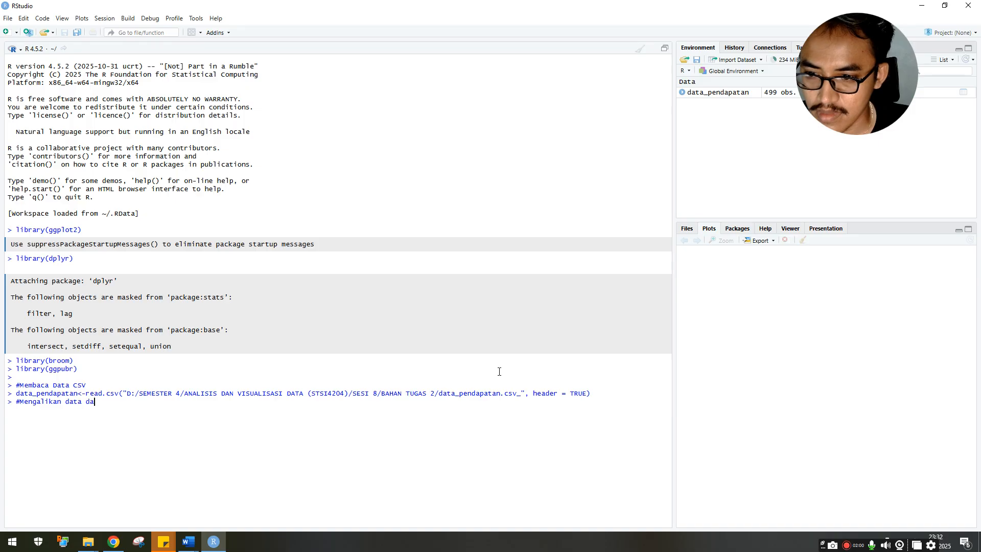
type("ta dengan 1")
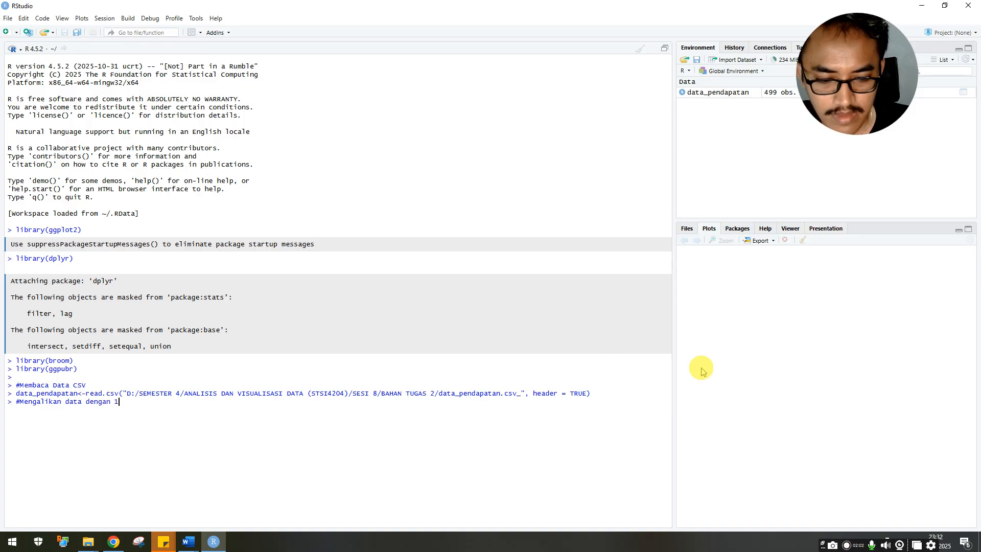
type("0000")
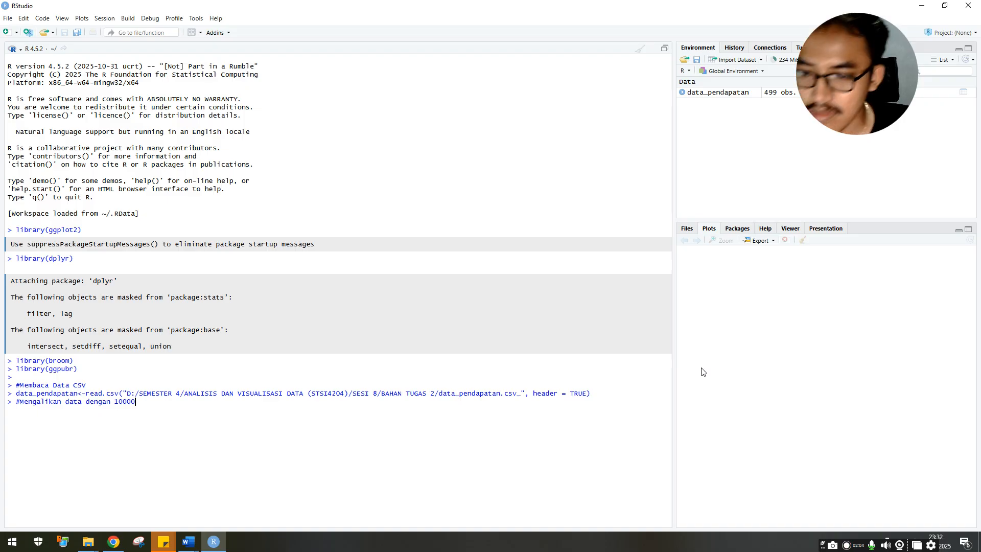
- Switch to the Word document TUGAS TUTORIAL 2-update.docx to check the dataset instruction, and return to the RStudio console
mouse_move(188, 541)
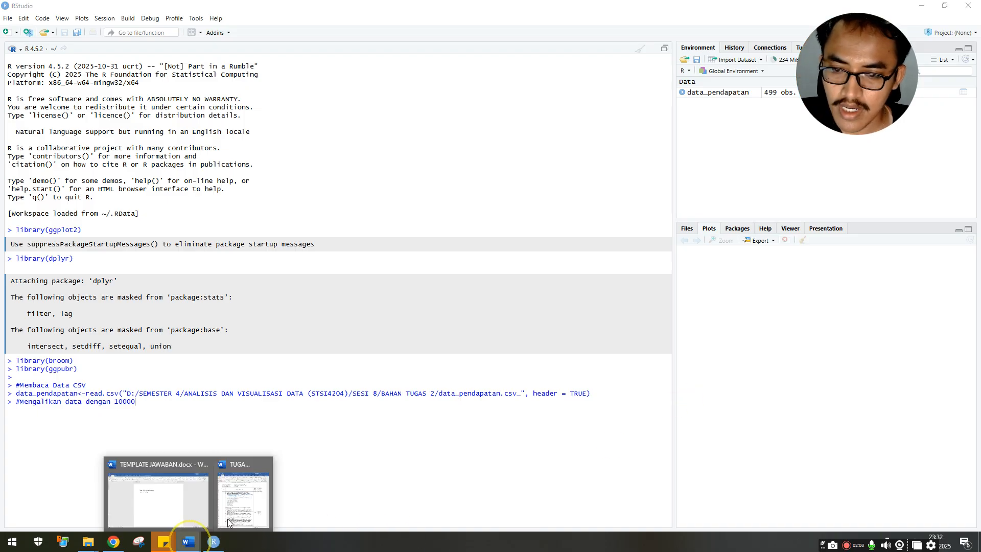
mouse_move(230, 511)
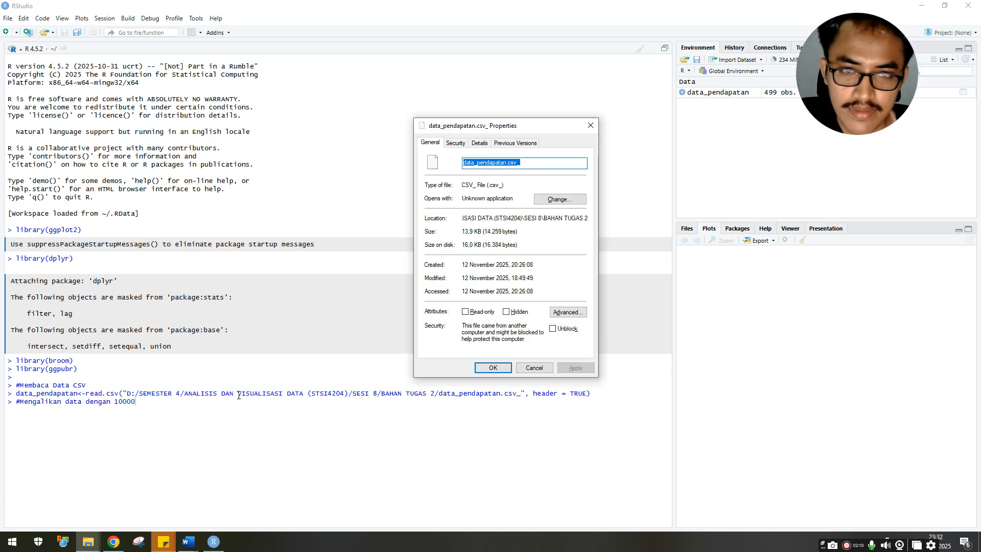
left_click(314, 429)
mouse_move(188, 541)
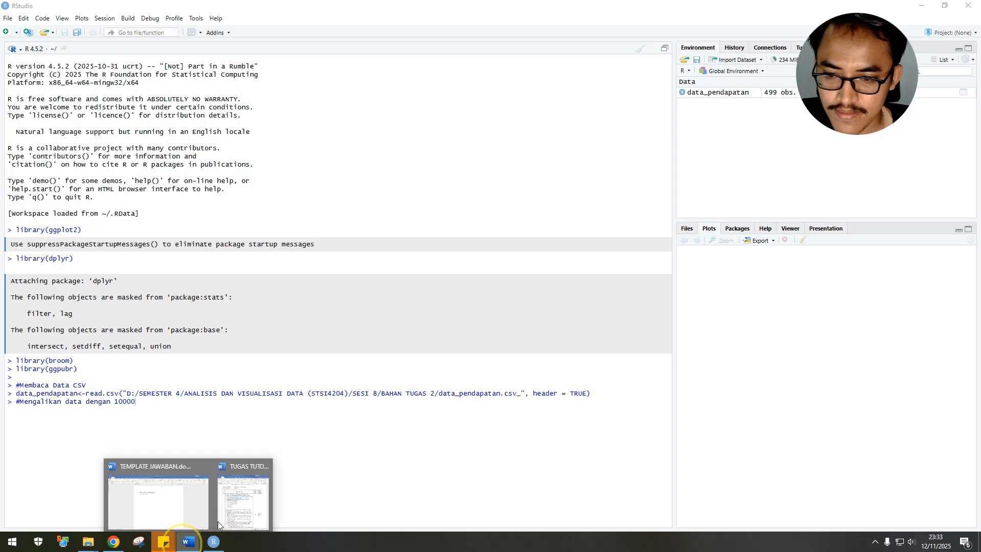
left_click(251, 498)
left_click(708, 206)
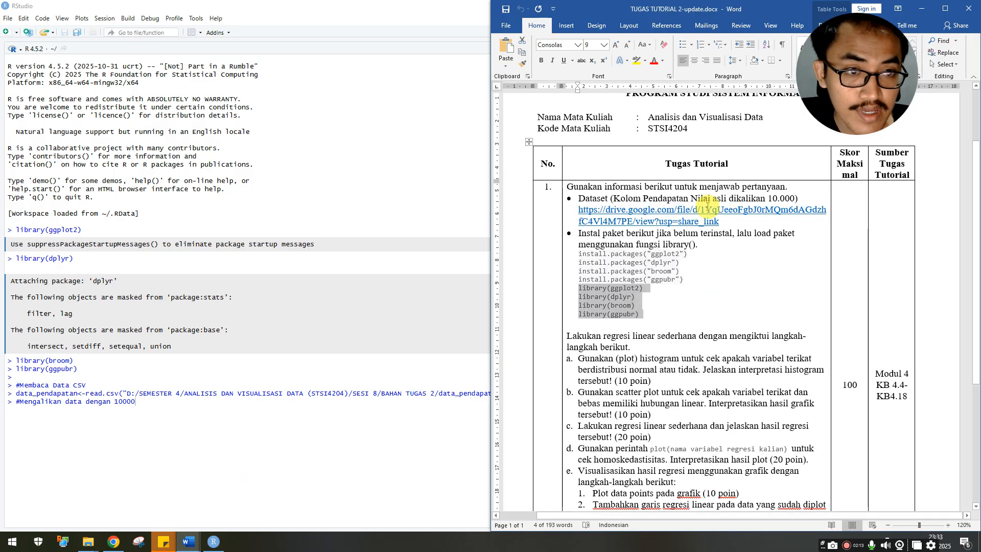
left_click(475, 313)
left_click(286, 415)
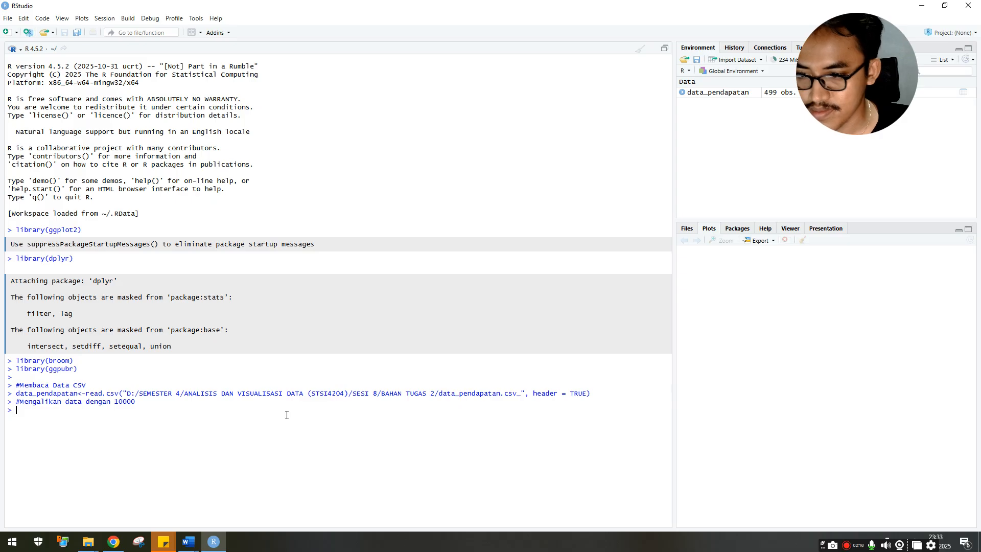
- Multiply data_pendapatan by 10000 and store the result in a new object named data
type("data<-")
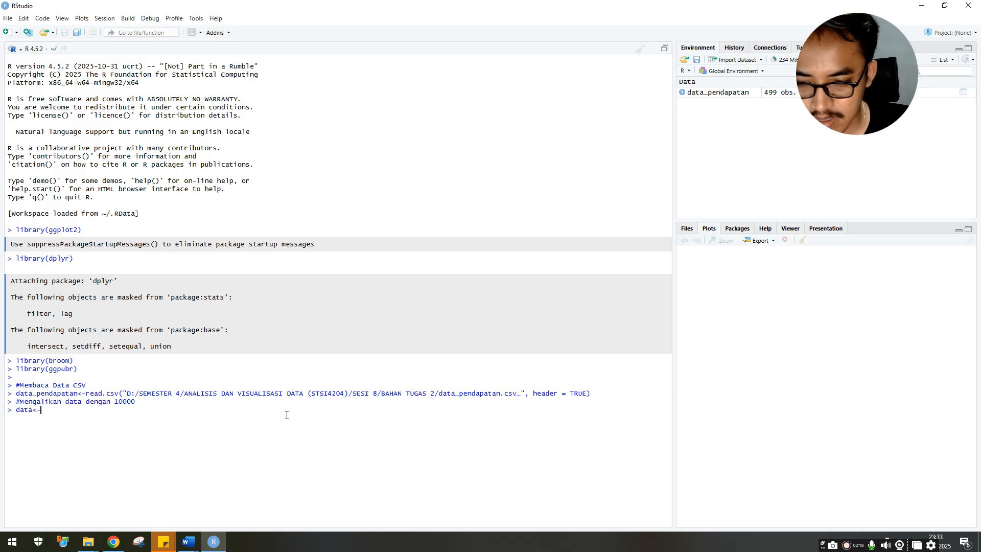
type("data")
key("Tab")
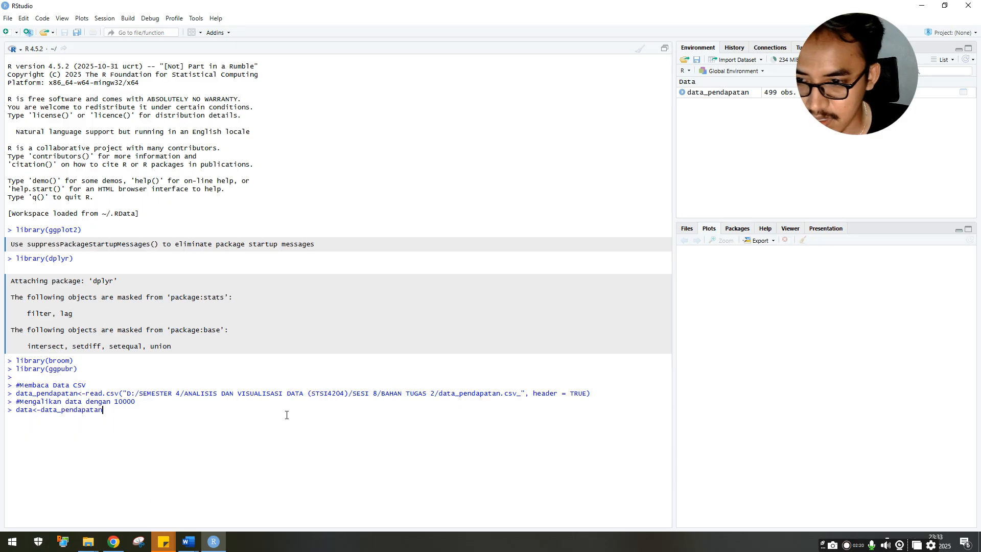
type("* 10000")
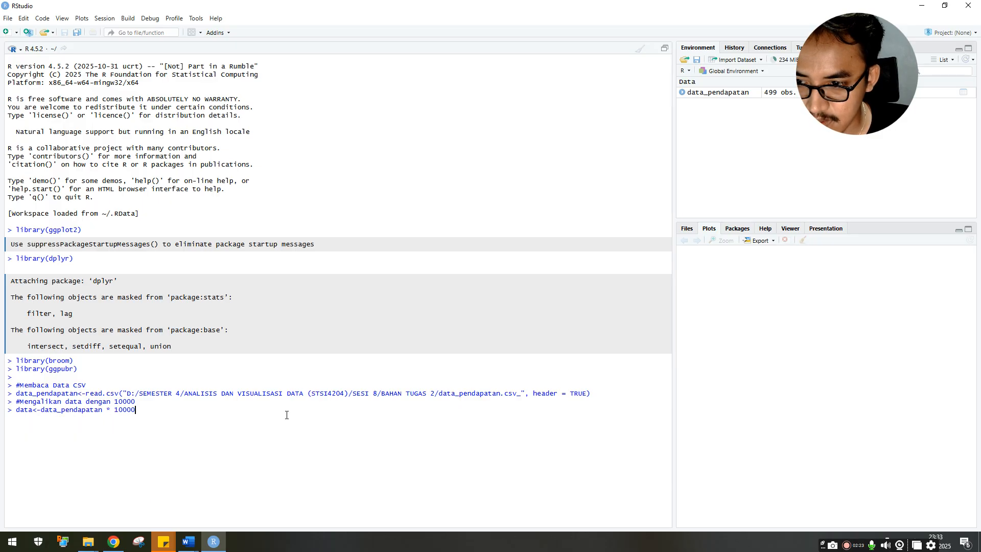
key("Return")
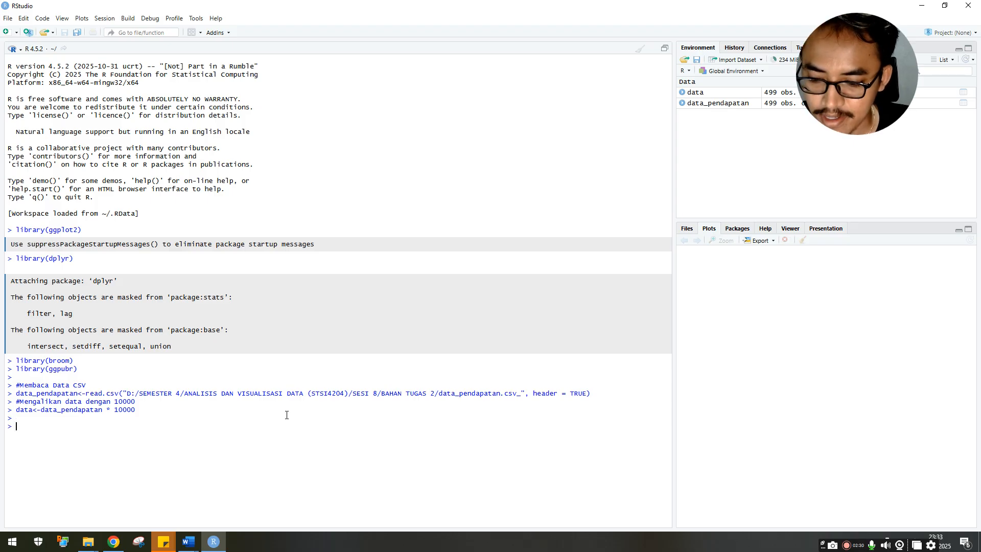
- Enter the comment #Soal A in the console and consult question a in the Word assignment
type("#")
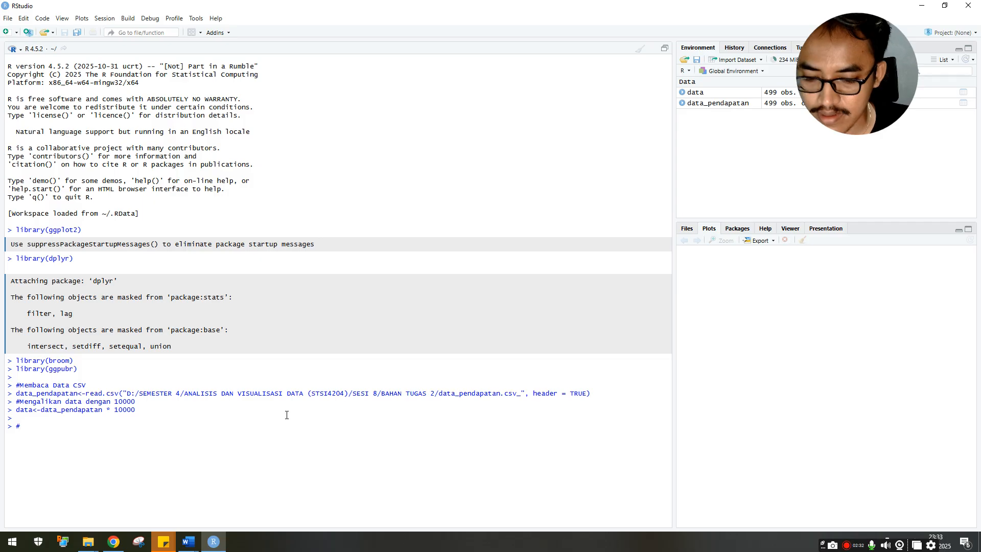
type("Soal")
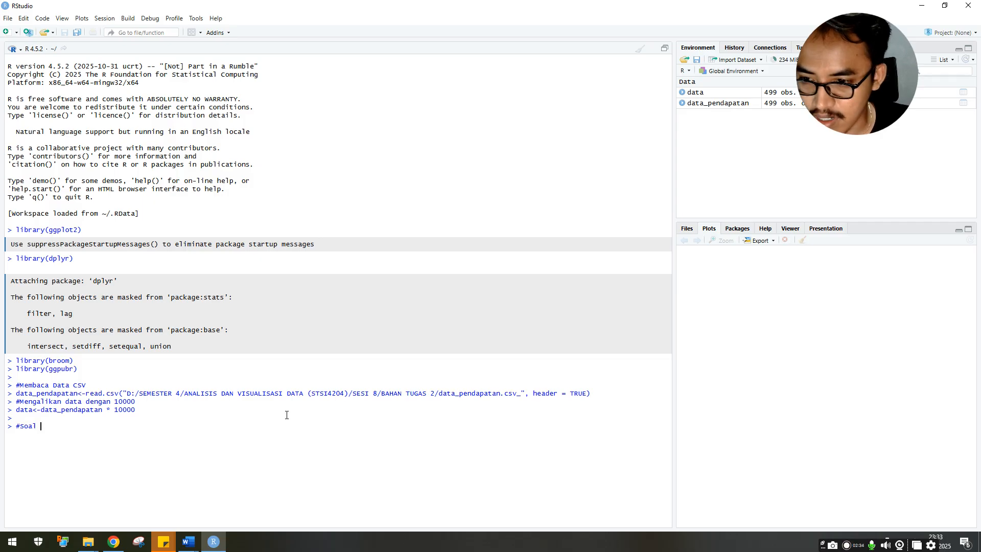
type(" A")
key("Return")
key("alt+Tab")
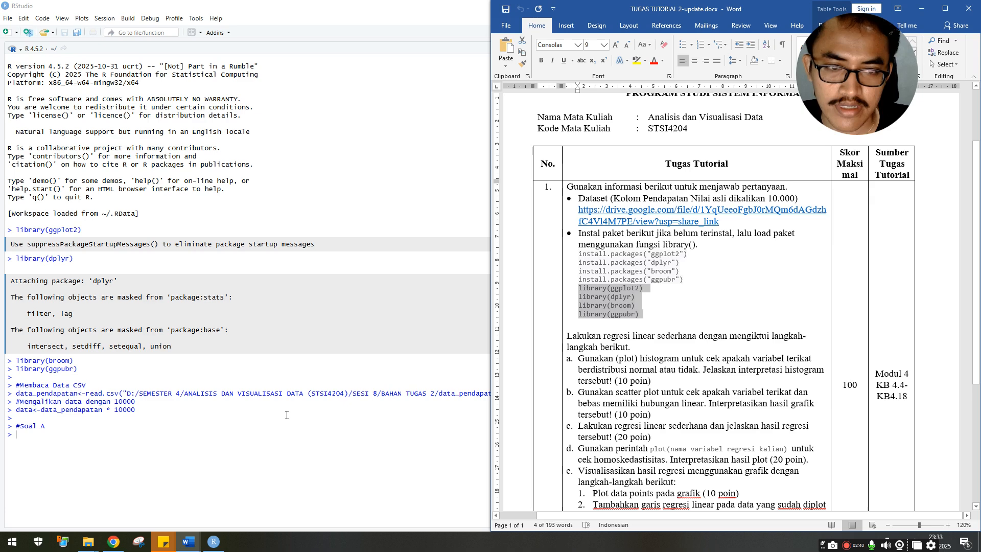
key("alt+Tab")
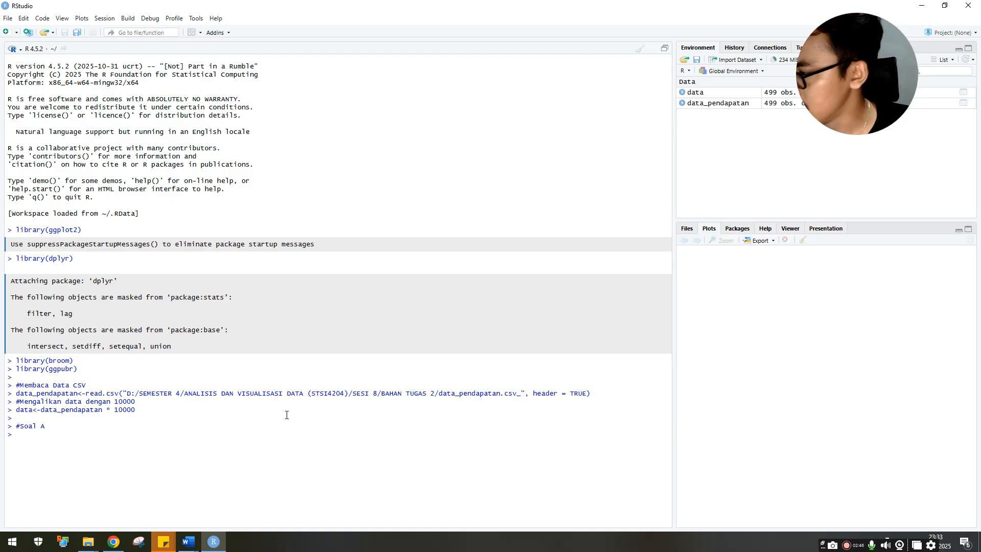
- Start a multi-line hist command with data$kebahagiaan as its first argument
type("hist")
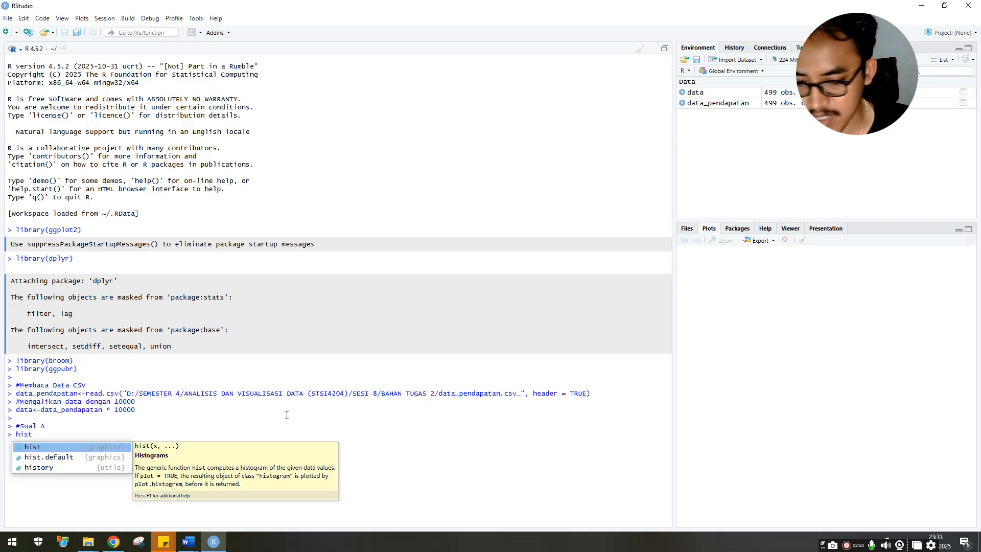
type("(")
type("data")
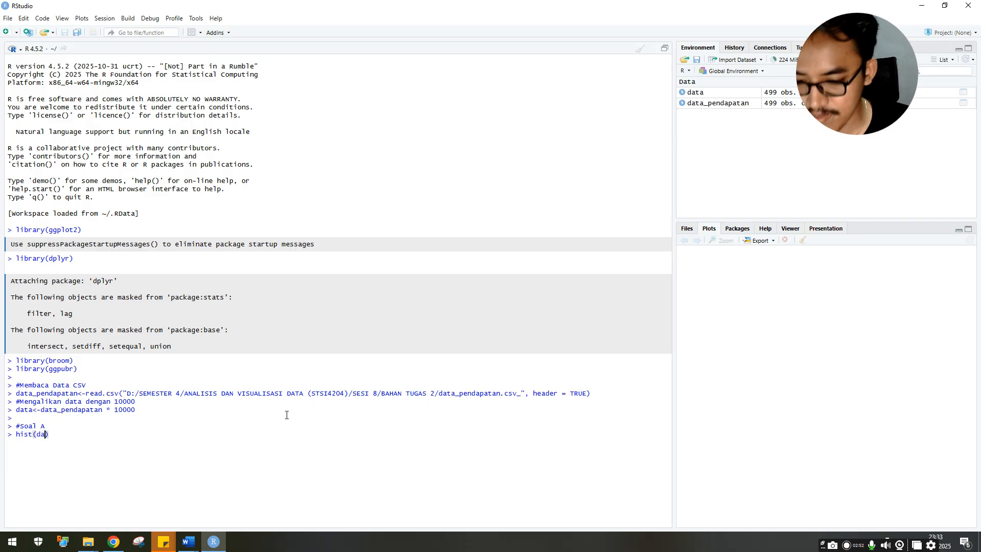
type("$kebahagia")
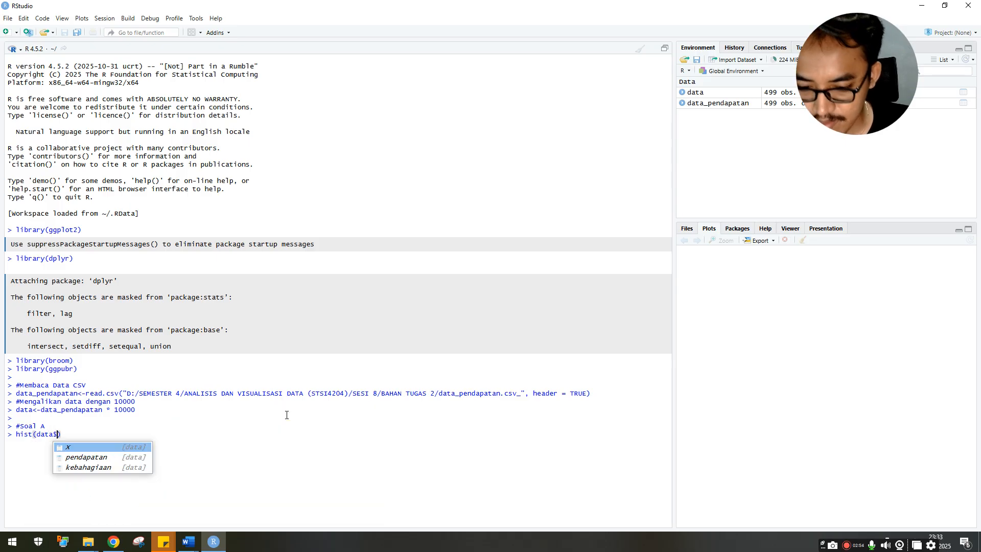
key("Tab")
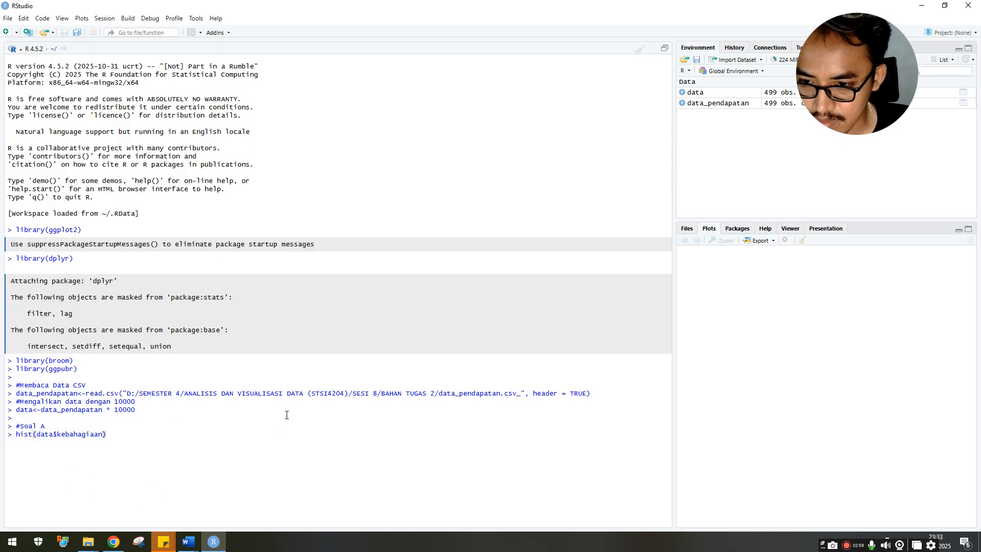
key("BackSpace")
type(",")
key("Return")
- Add the title "Histogram Kebahagiaan" and the x-axis label "Tingkat Kebahagiaan" as main and xlab arguments of the hist command
type("main=\"")
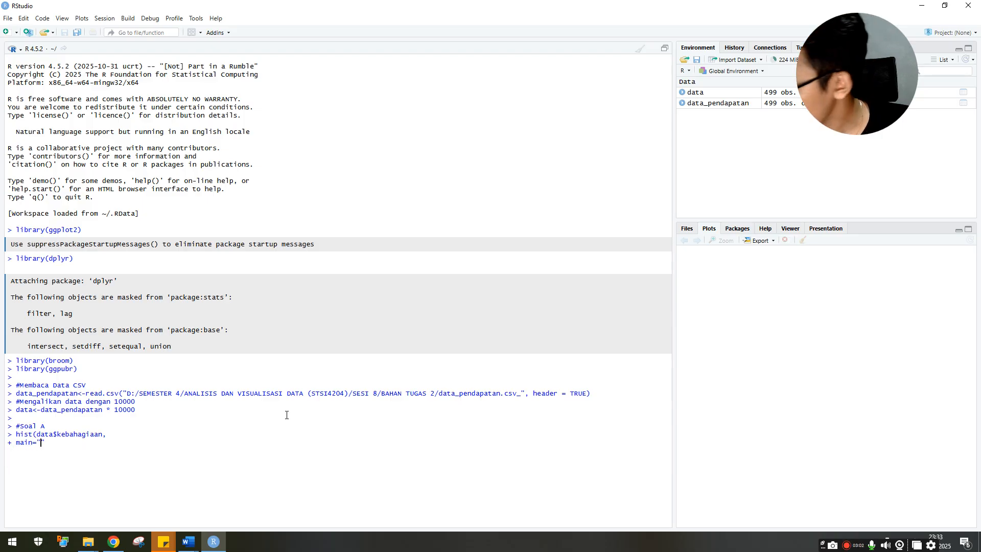
type("Histogra")
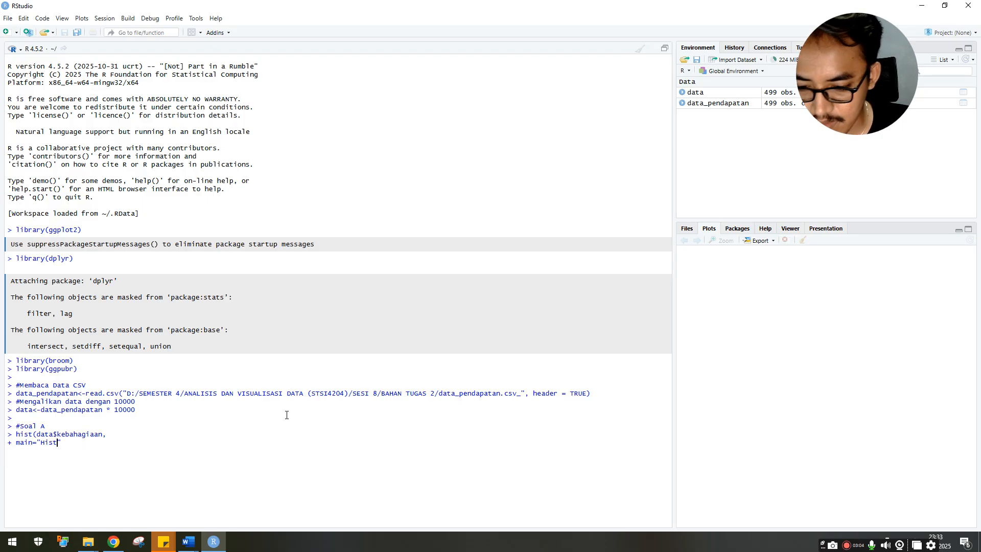
type("m ")
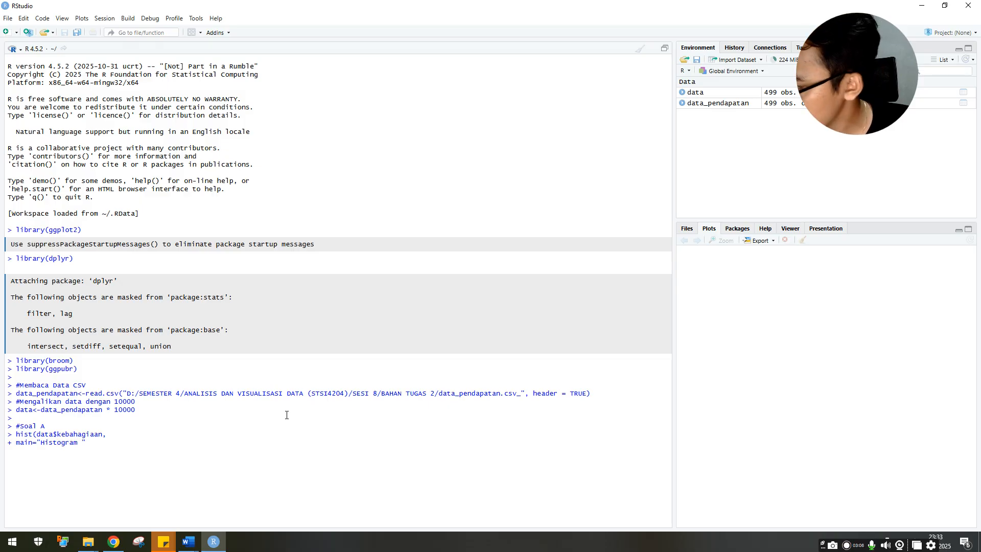
type("Kebahagiaan\", ")
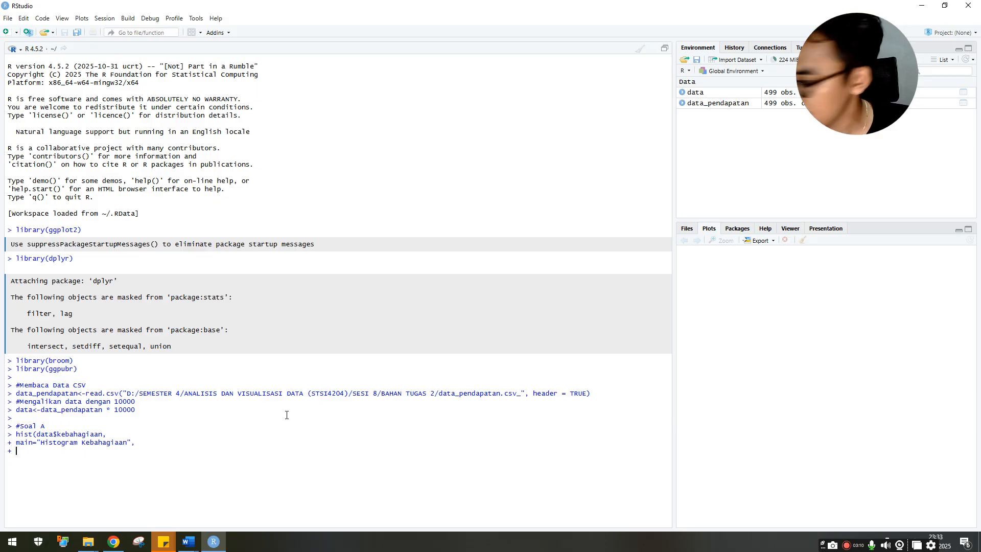
type("xlab")
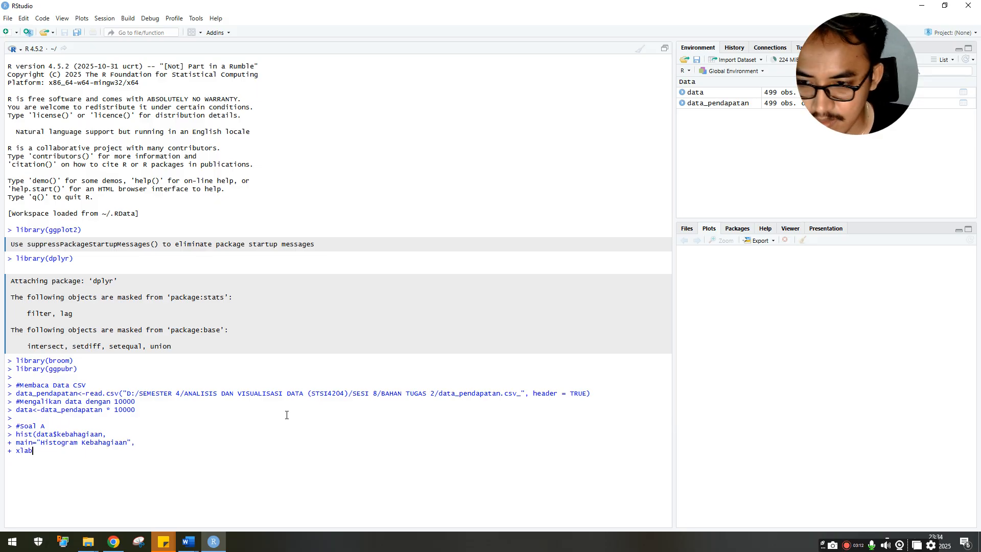
type("=\"Tingkat Kebahagiaan\"")
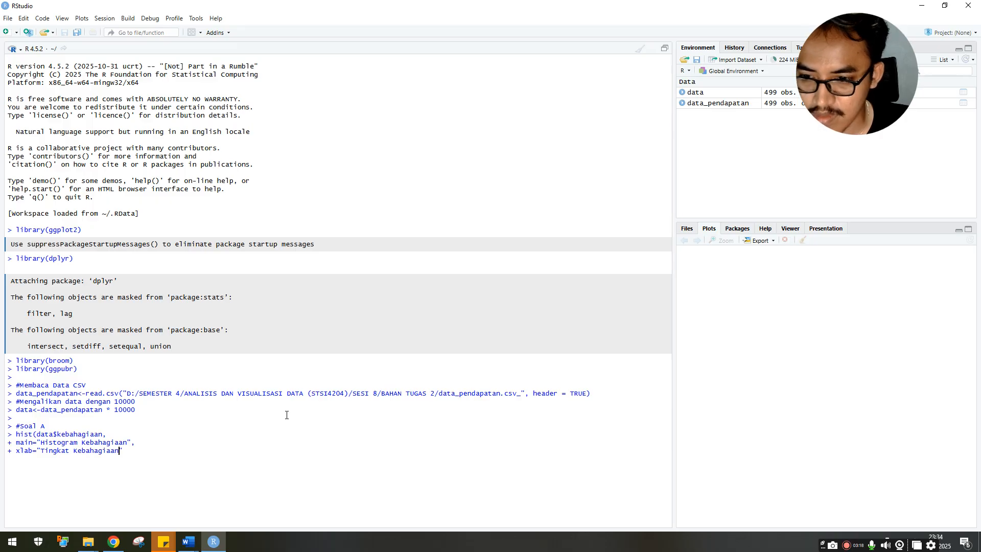
type(", ")
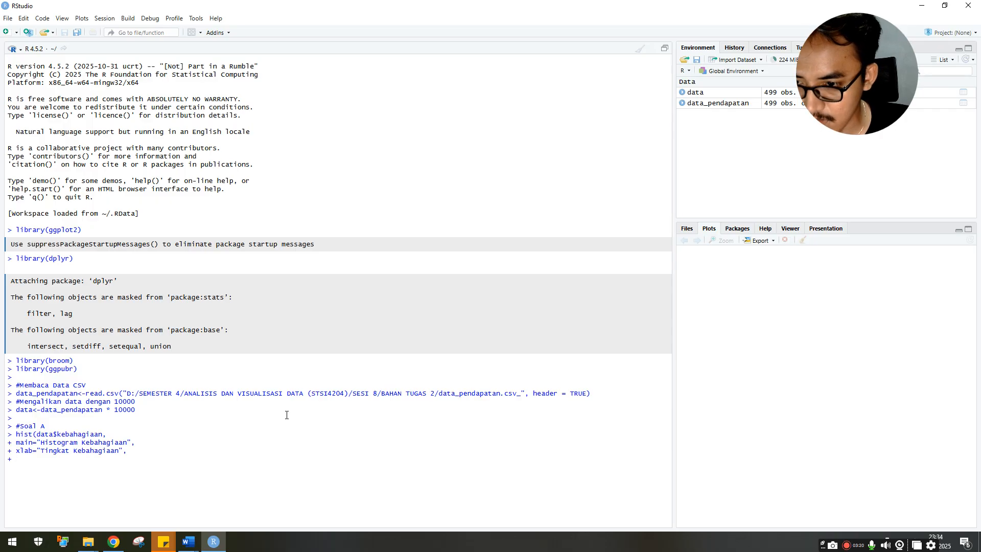
- Add the y-axis label "Frekuensi" as the ylab argument of the hist command
type("ylab=\"")
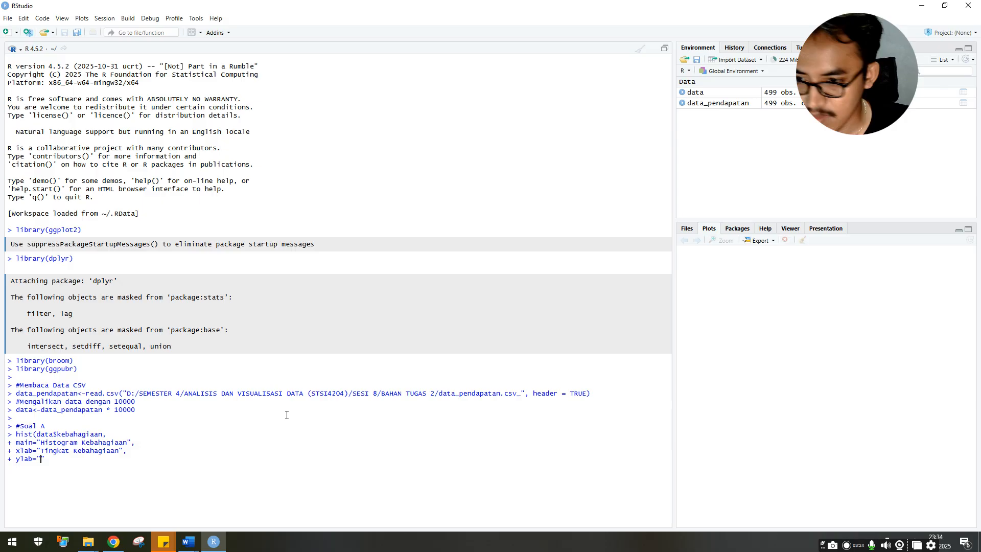
type("Frekuems")
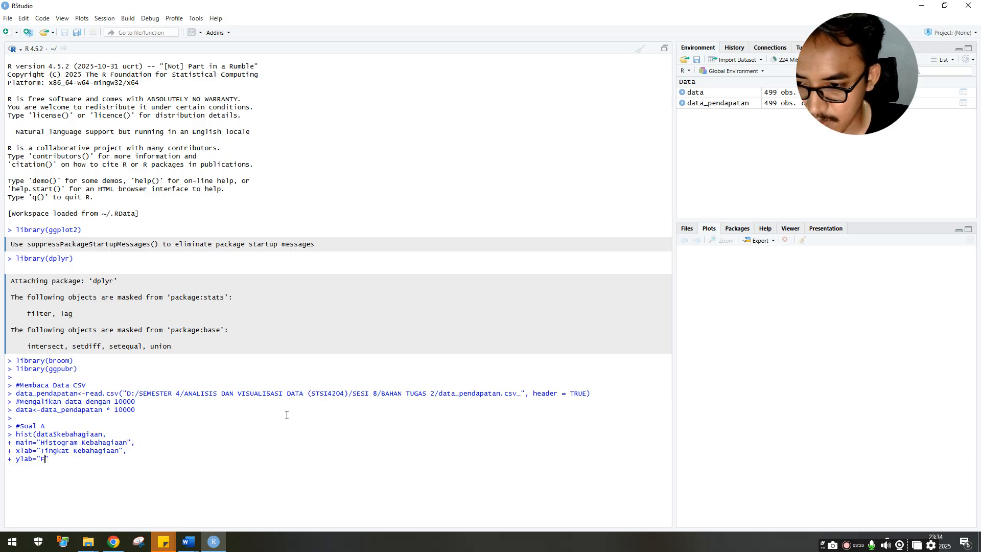
type("i")
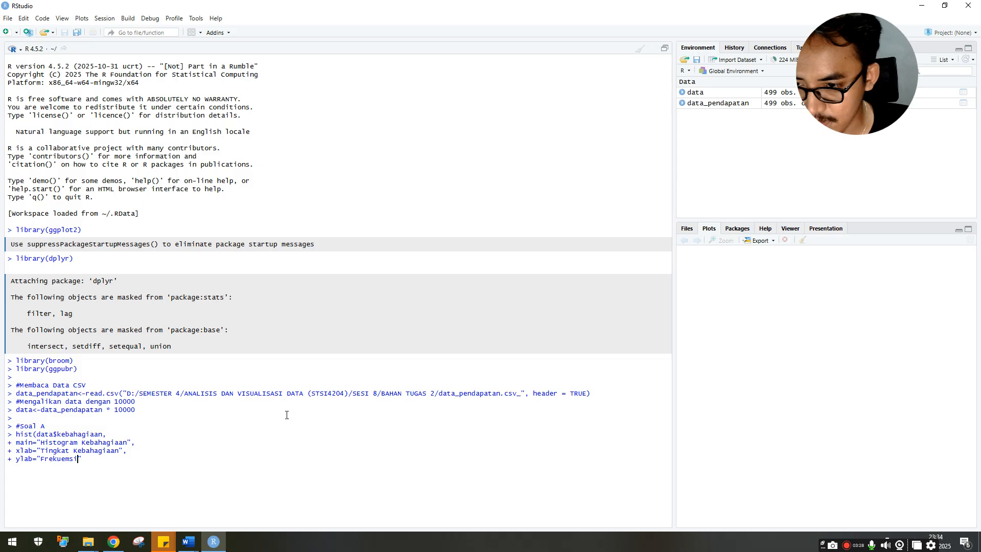
key("BackSpace")
key("BackSpace")
key("BackSpace")
type("ns")
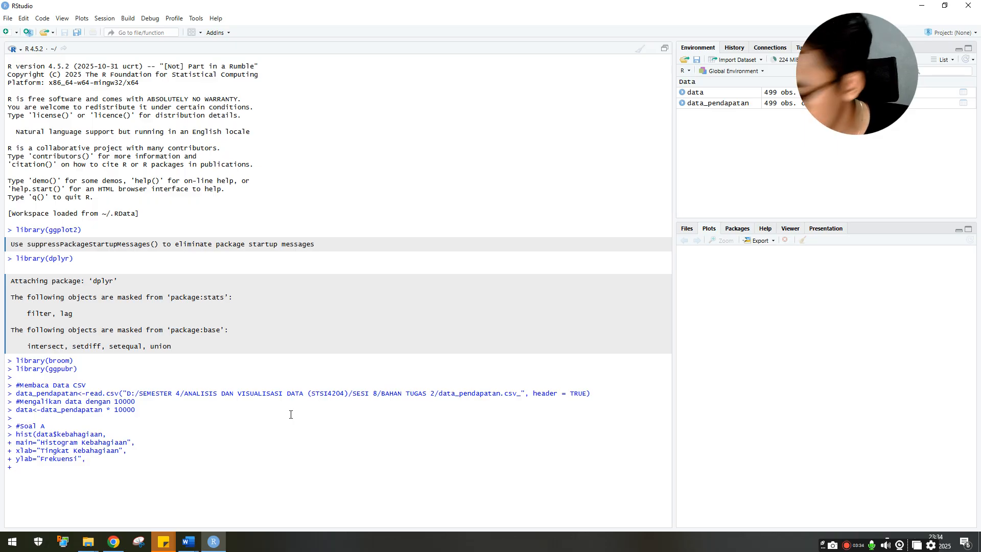
- Set the histogram's fill colour to "green" with a col argument in the hist command
type("col+")
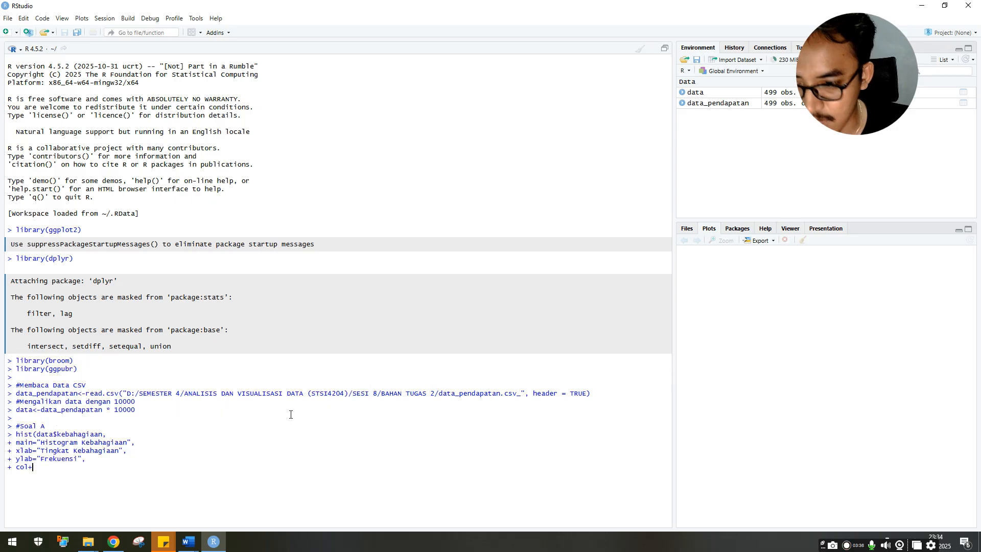
key("BackSpace")
type("=")
type("\"li")
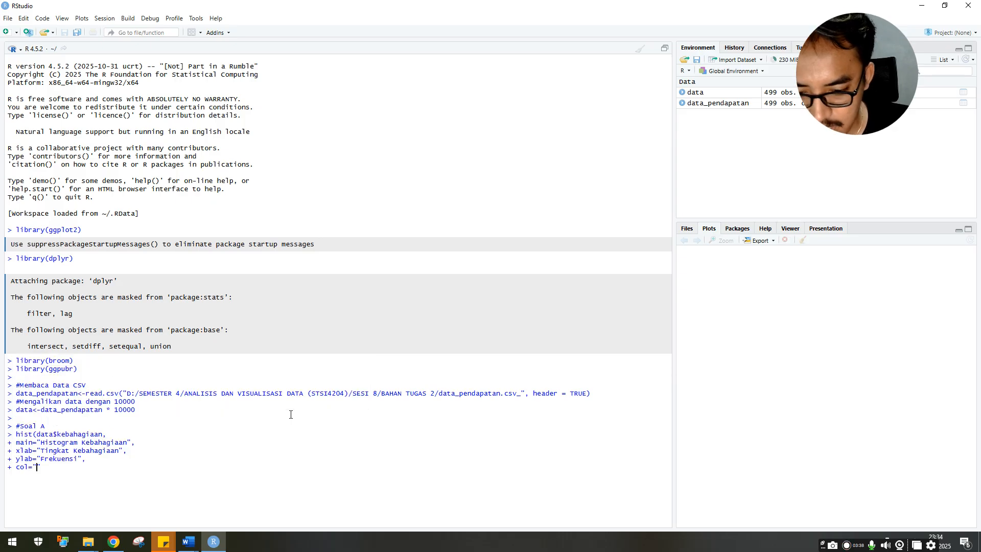
key("BackSpace")
key("BackSpace")
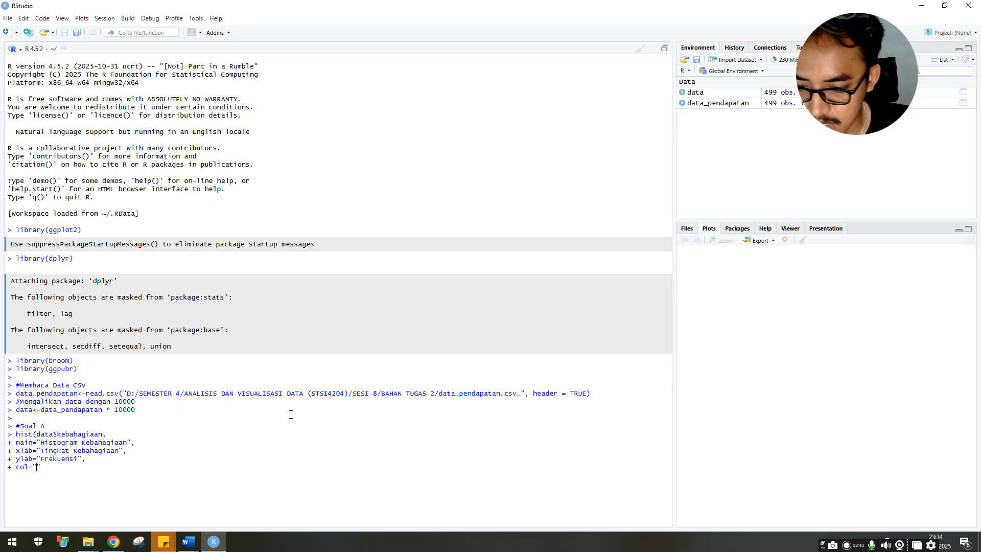
type("green\"")
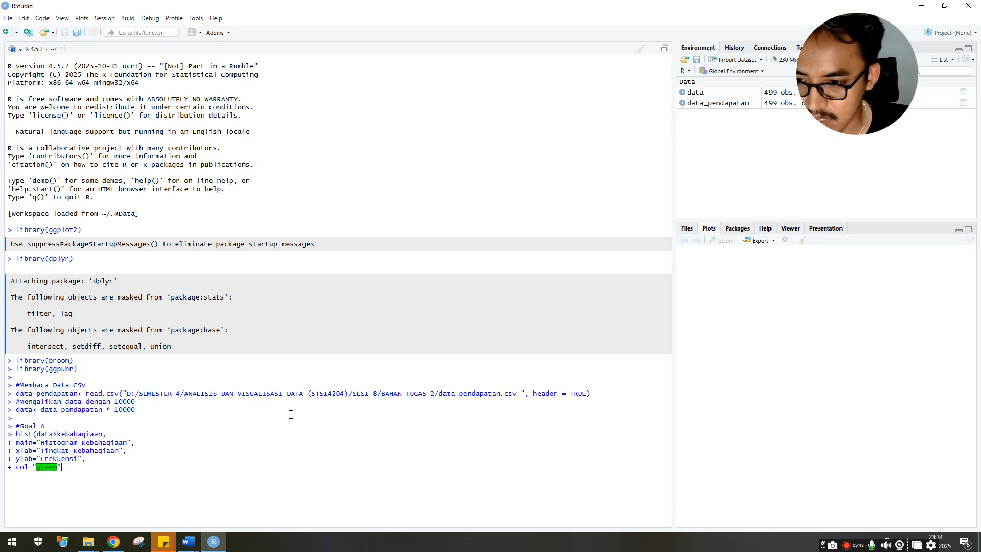
type(",")
key("Return")
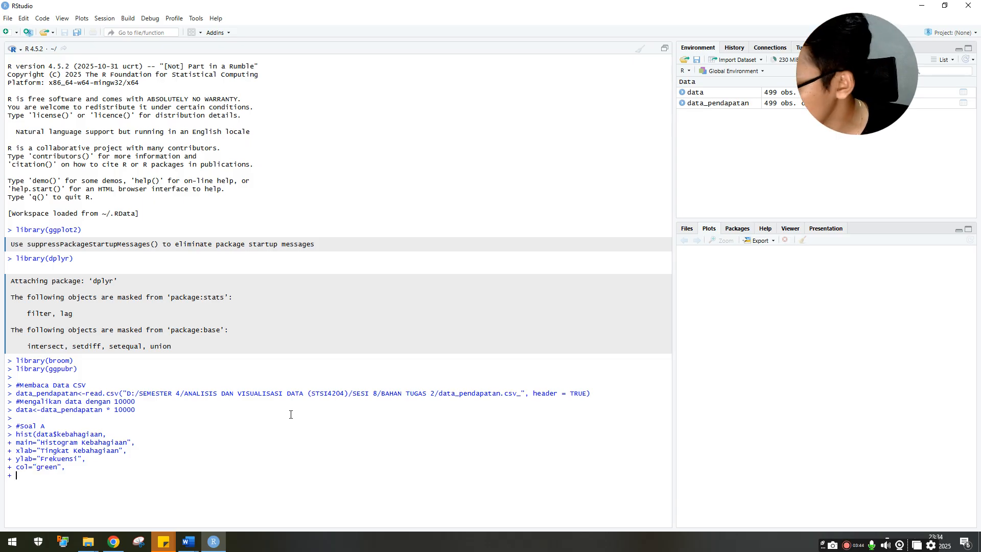
- Set the histogram's border to "black" and run the completed hist command
type("bor")
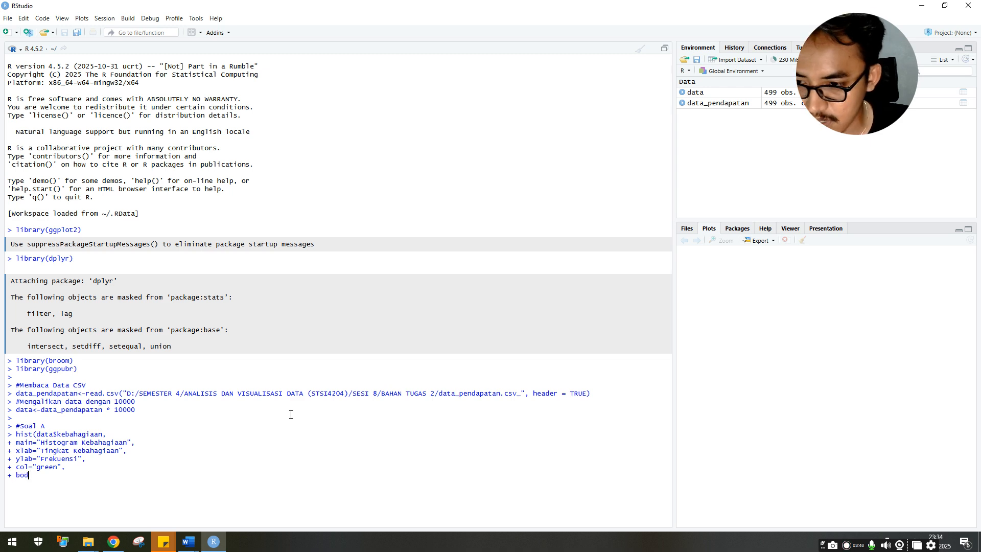
type("der")
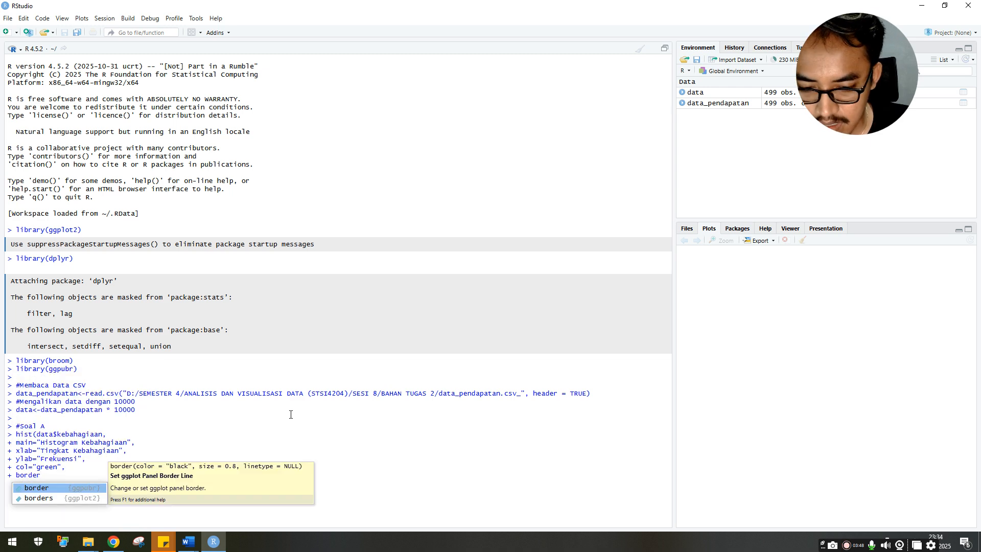
type("=\"black\"")
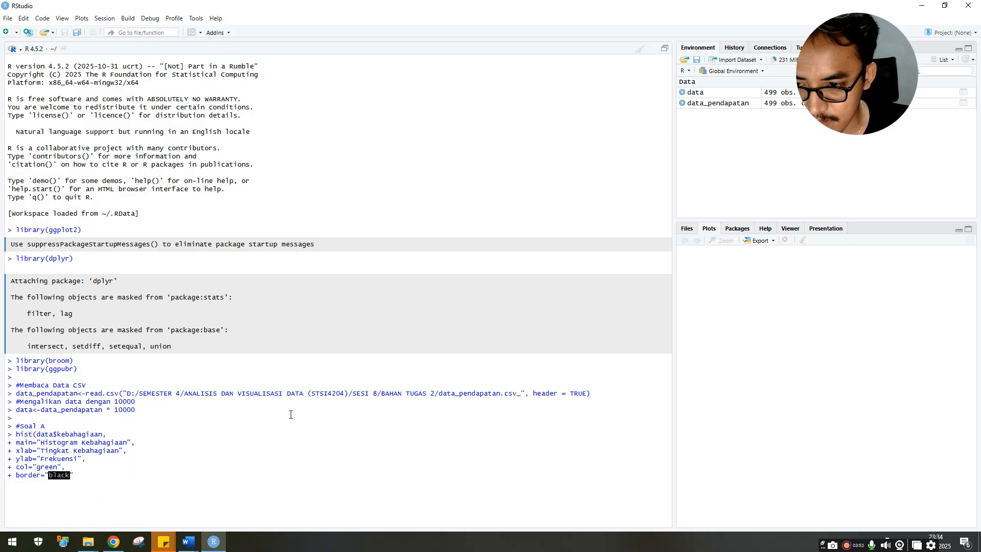
type(")")
key("Return")
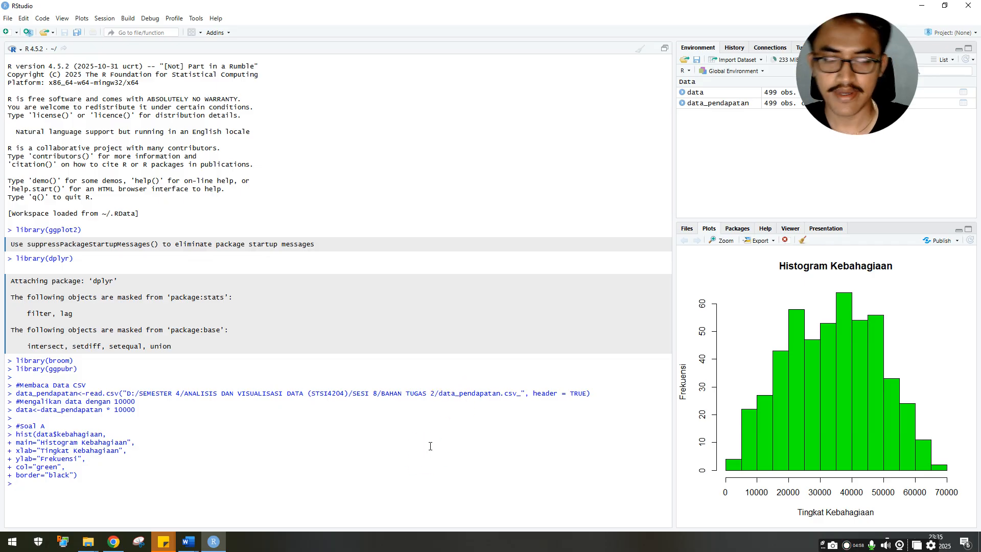
- Enter the comment #soal B in the console and consult question b in the Word assignment
type("#soal B")
mouse_move(188, 541)
left_click(239, 496)
scroll(628, 372, "down", 3)
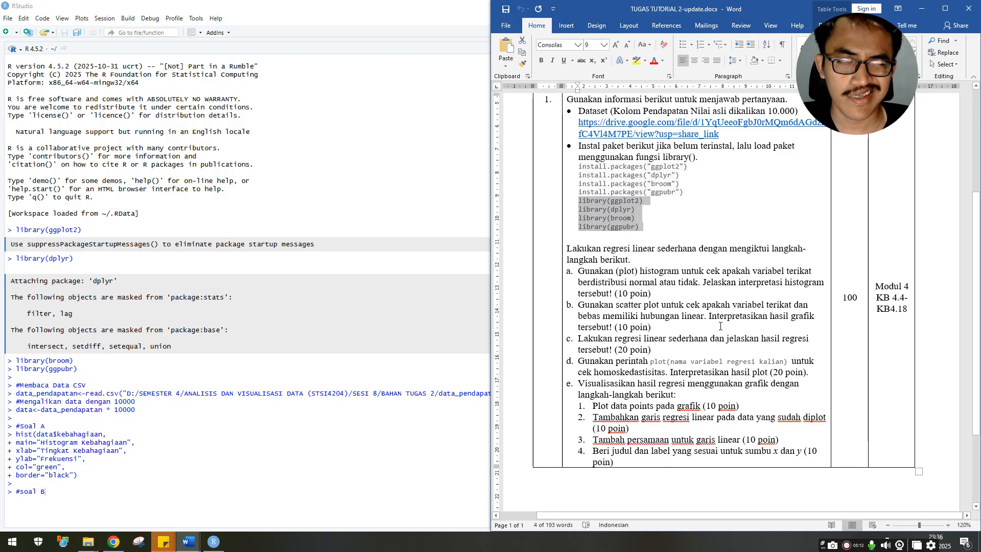
left_click(343, 430)
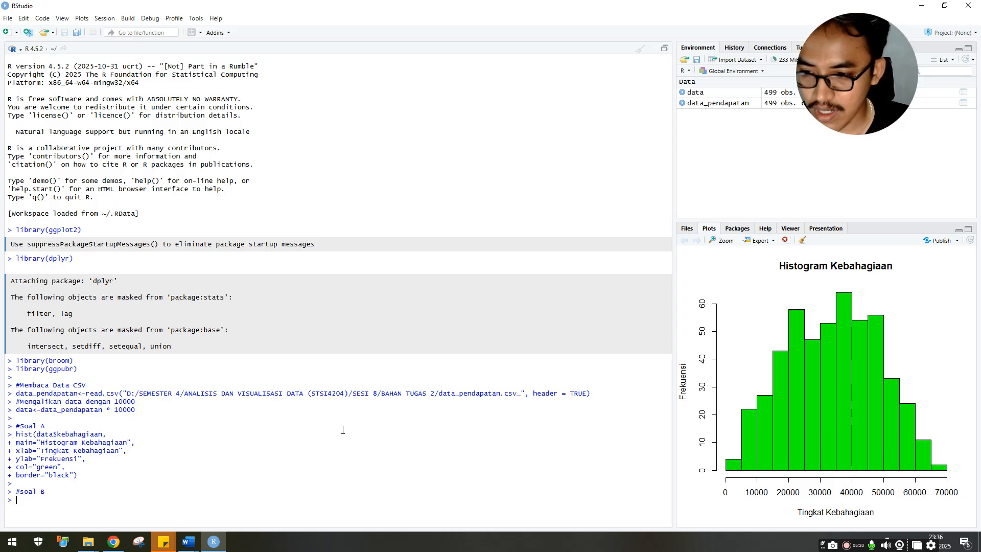
- Start a multi-line plot command with data$pendapatan and data$kebahagiaan as its first two arguments
type("plot")
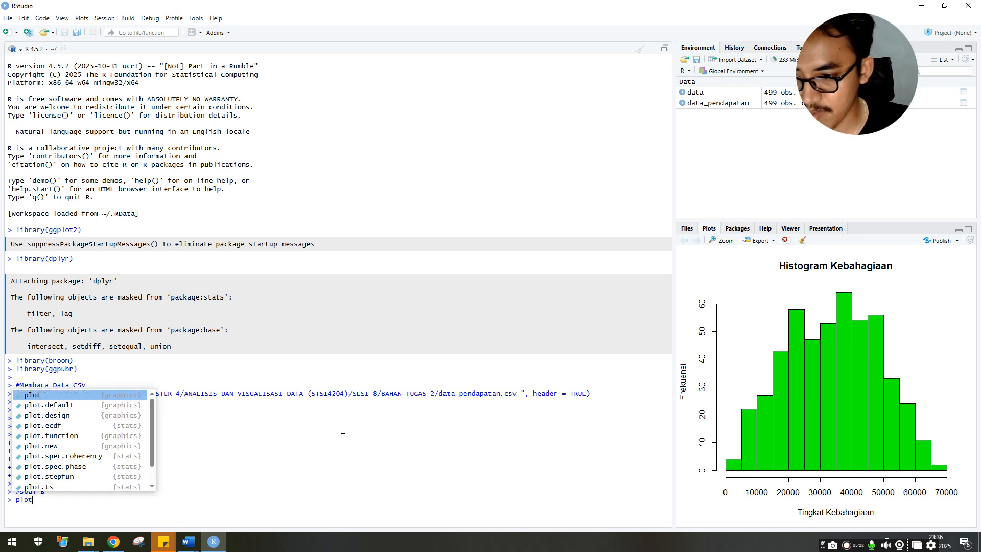
type("(")
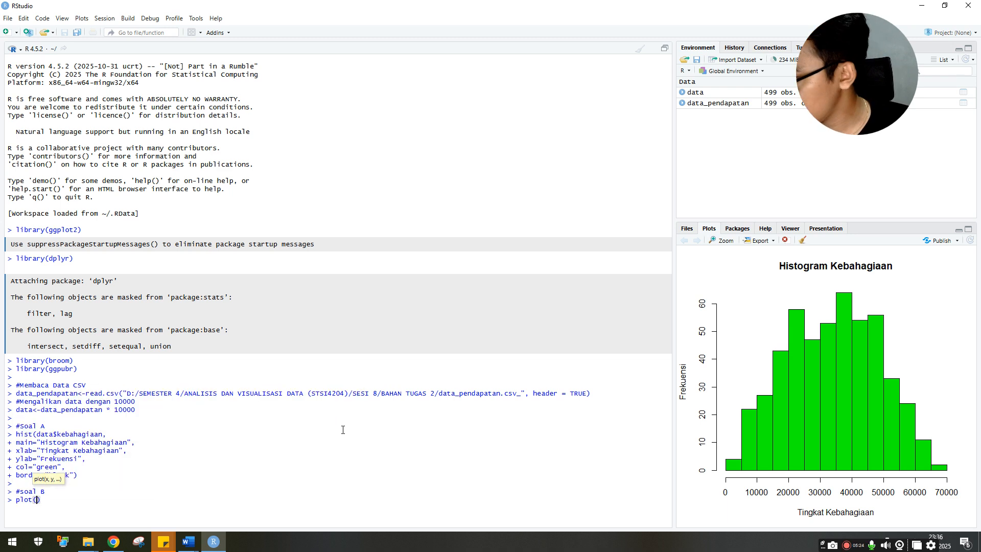
type("data$pendapatan")
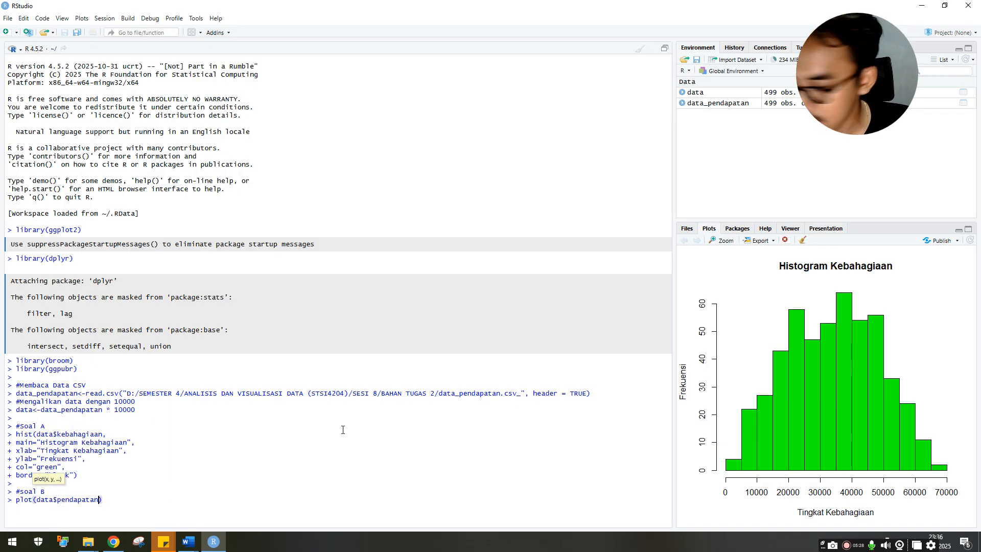
type(", data$")
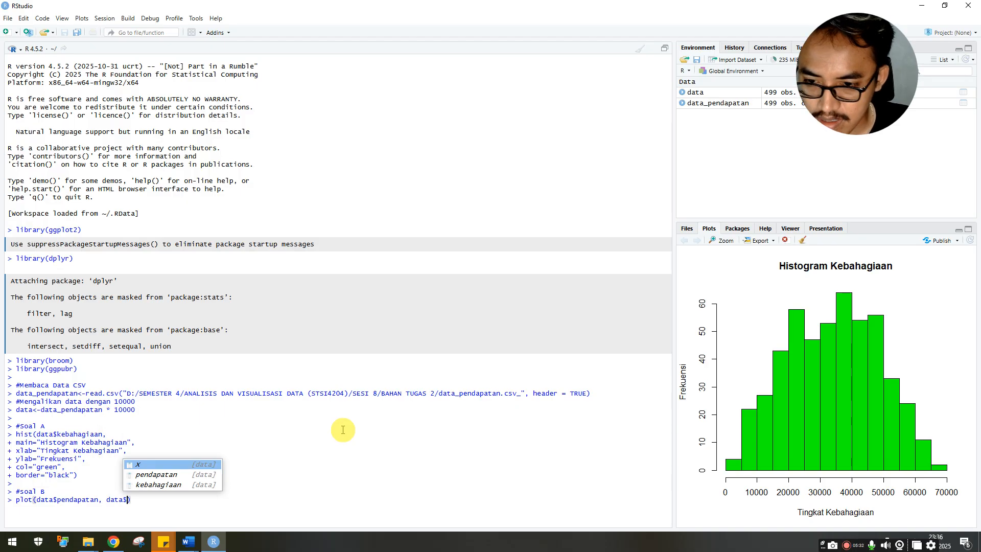
key("Down")
key("Down")
key("Return")
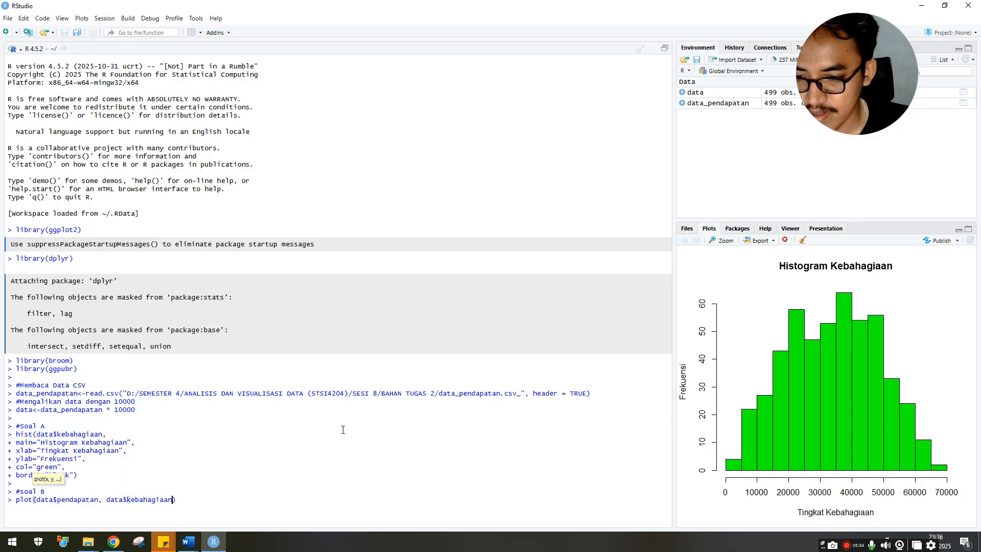
key("Right")
key("BackSpace")
type(",")
key("Return")
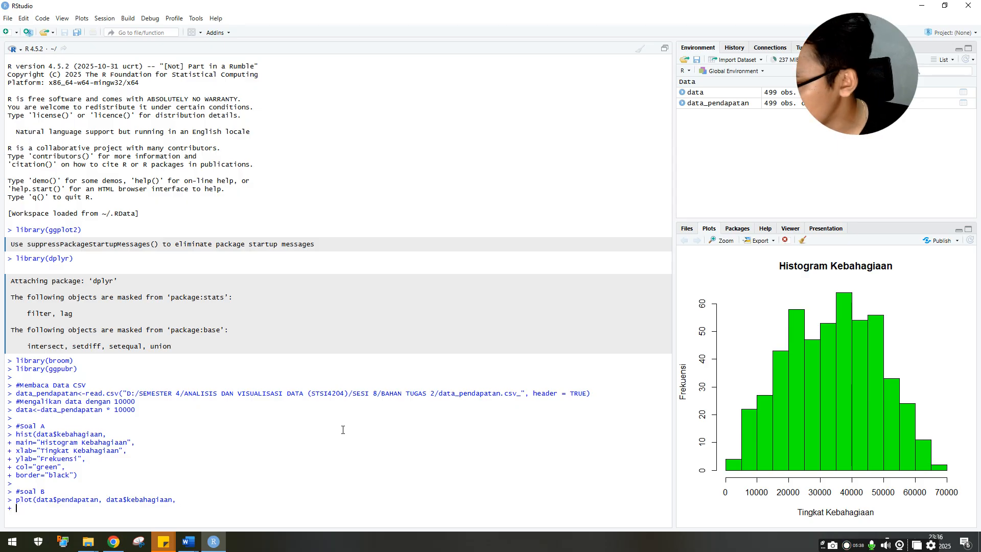
- Add a main argument to the plot command with the title "Scatter Plot : Hubungan antara pendapatan dengan Kebahagiaan"
type("main=")
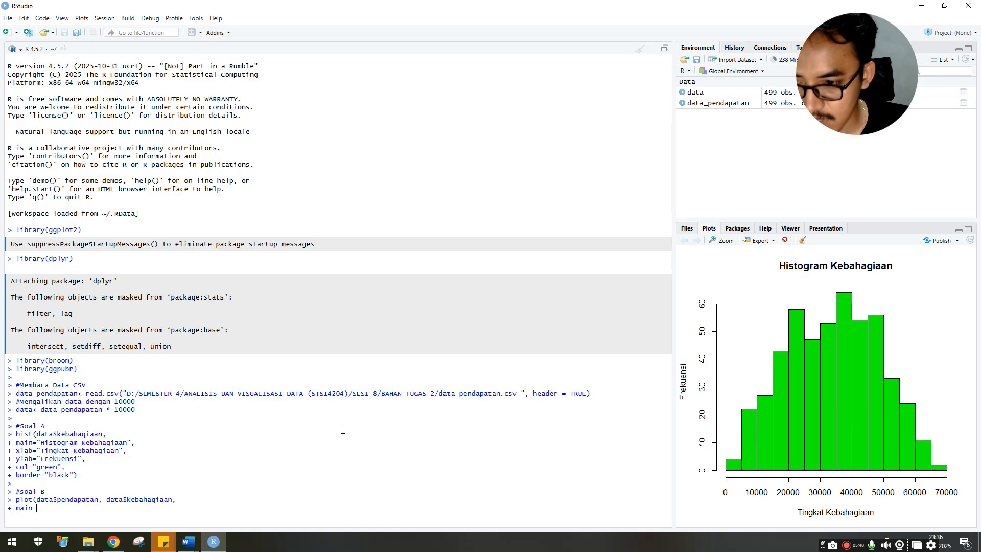
type("\"Scattre")
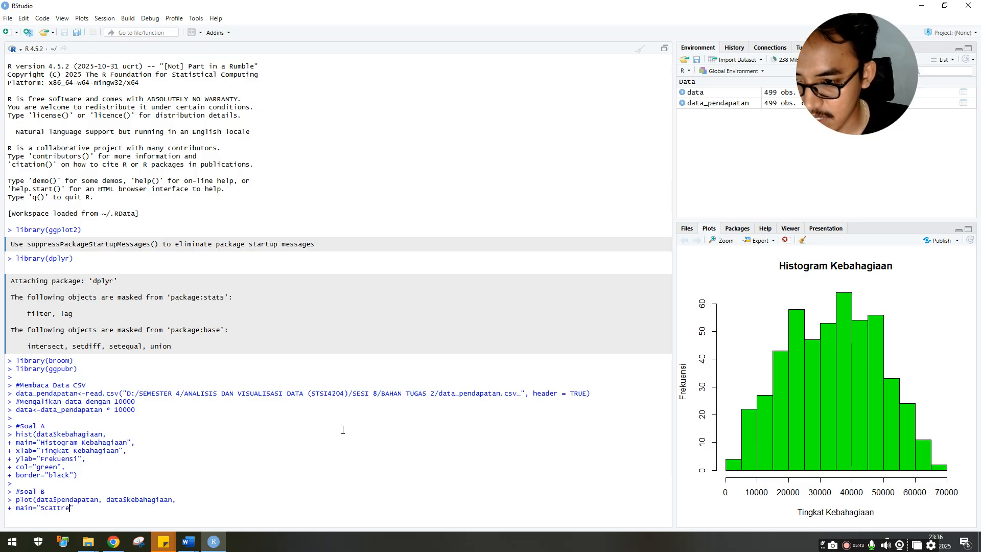
key("BackSpace")
type("er")
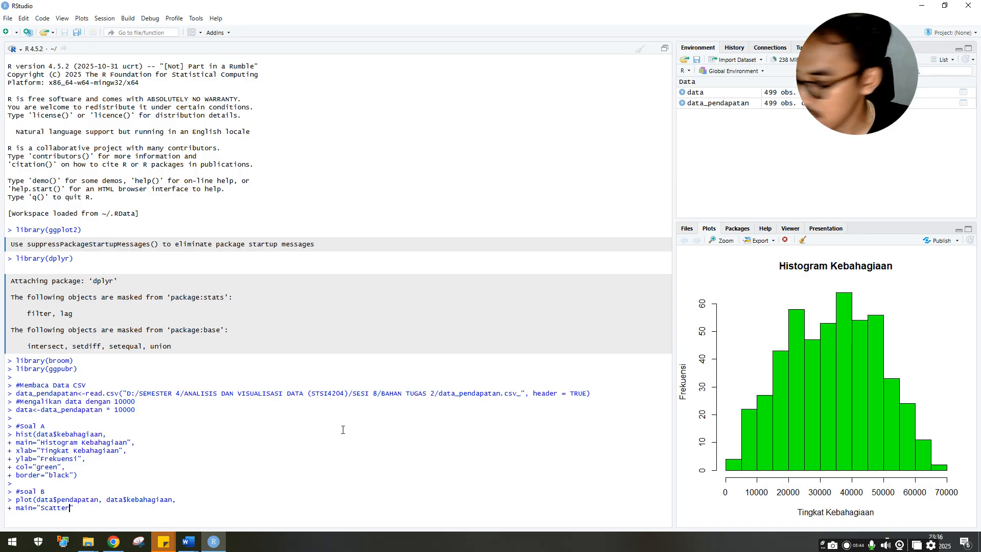
type(" Plot :")
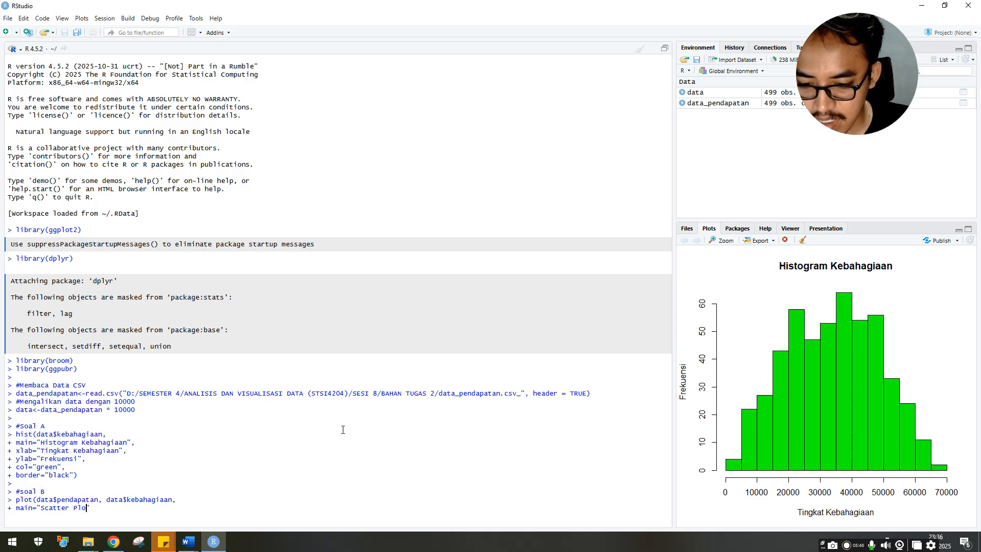
type(" Hubungan ")
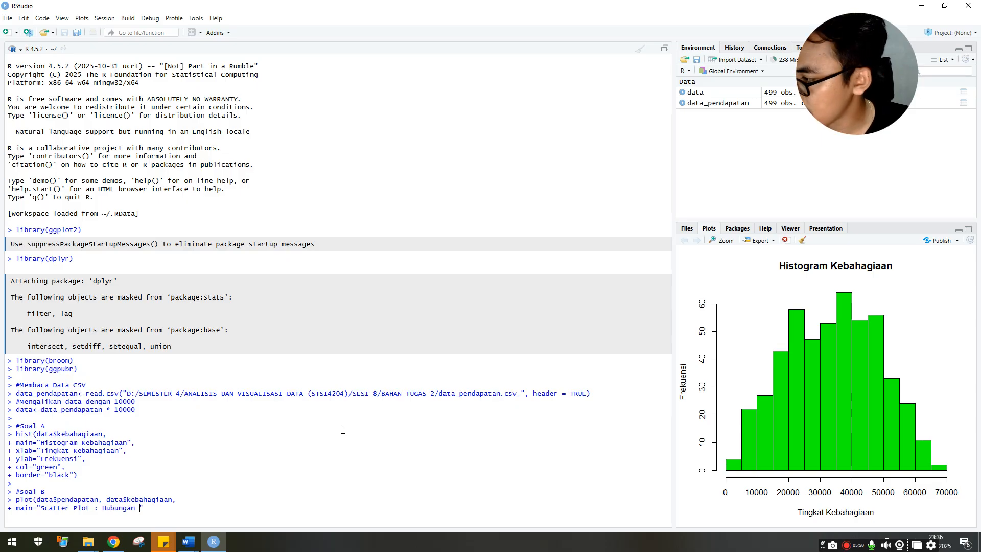
type("antara O")
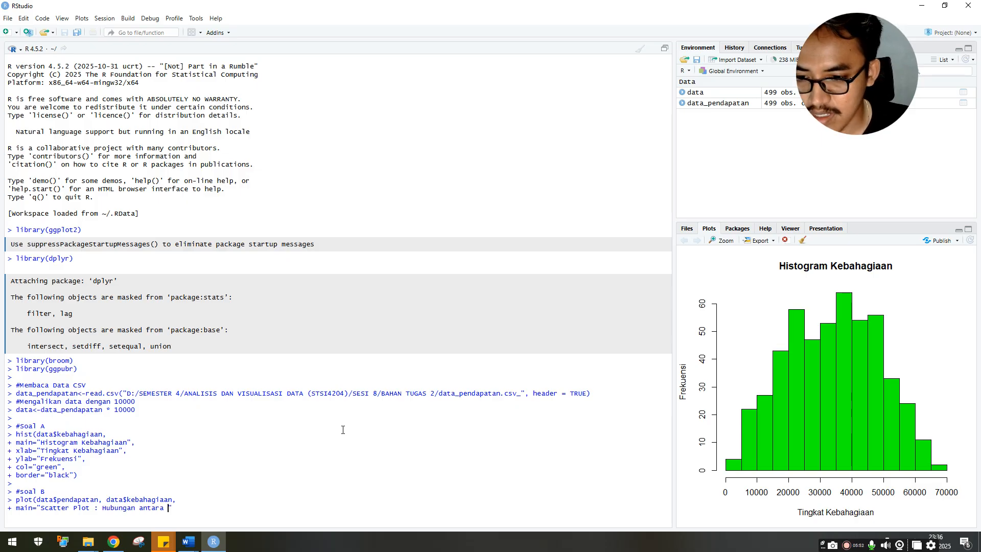
key("BackSpace")
type("pendapa")
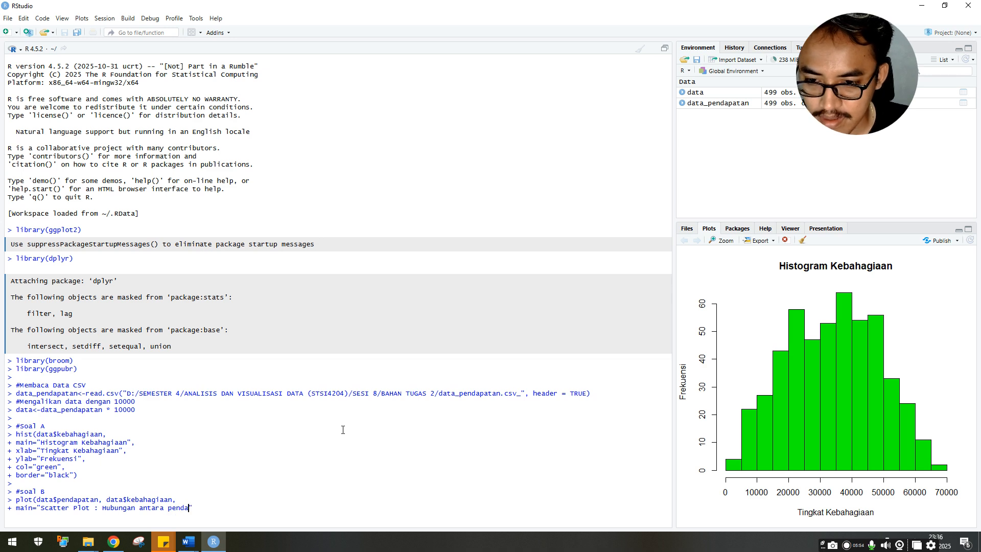
type("tan dengan ")
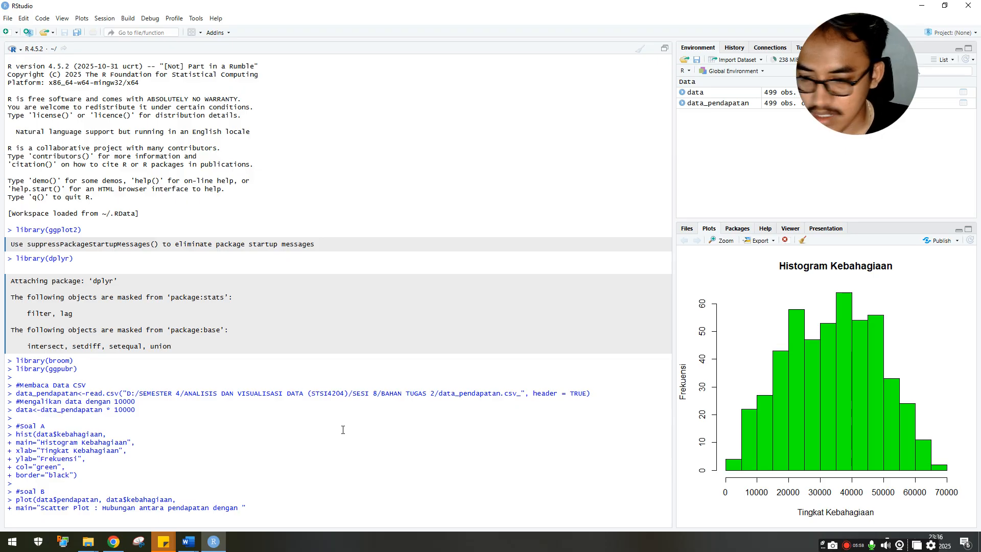
type("Kebahagiaan")
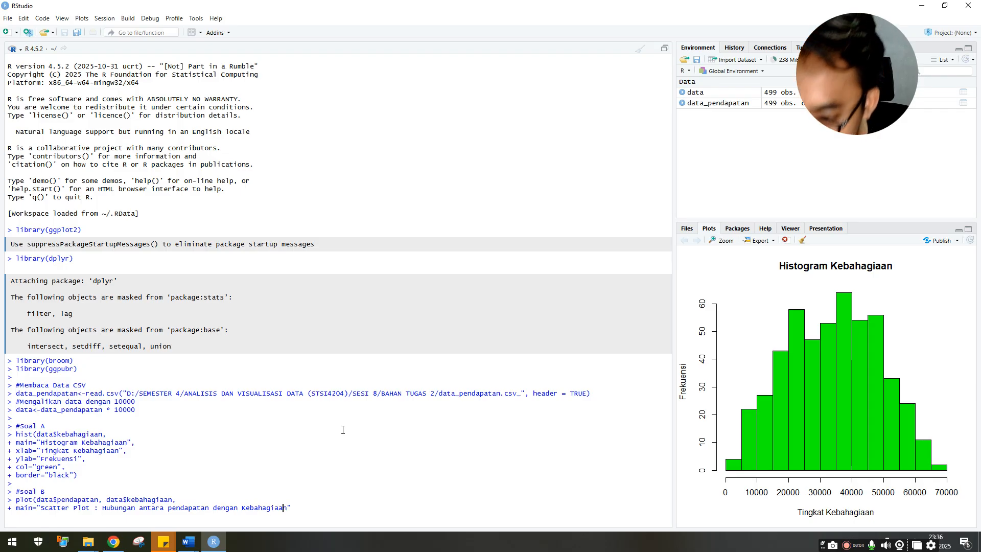
- Capitalize "Pendapatan" in the scatter plot title and end the main argument with a comma
key("Left")
key("Left")
key("Delete")
type("P")
left_click(315, 507)
type(",")
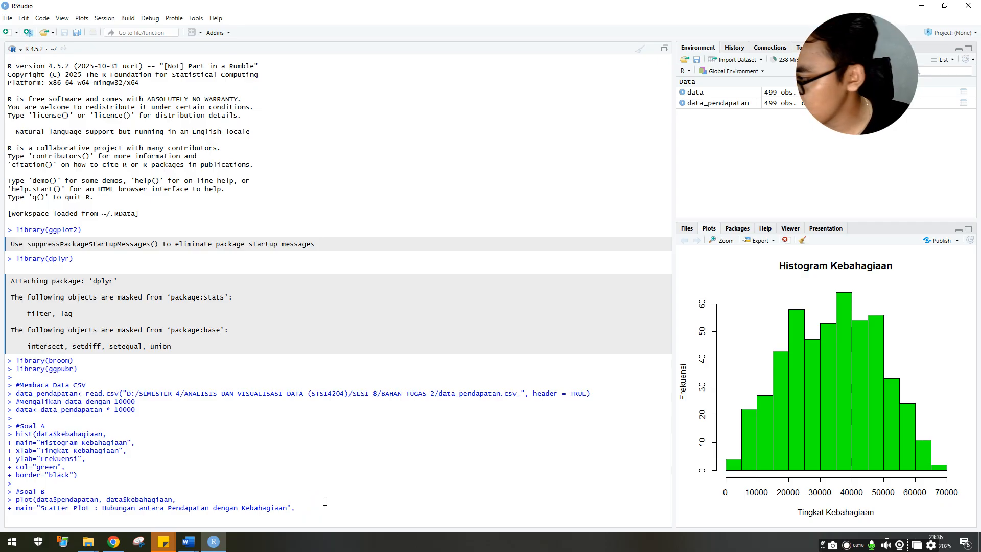
- Add an xlab argument with the label "Pendapatan" to the scatter plot command, ending the line with a comma
type("xlab=")
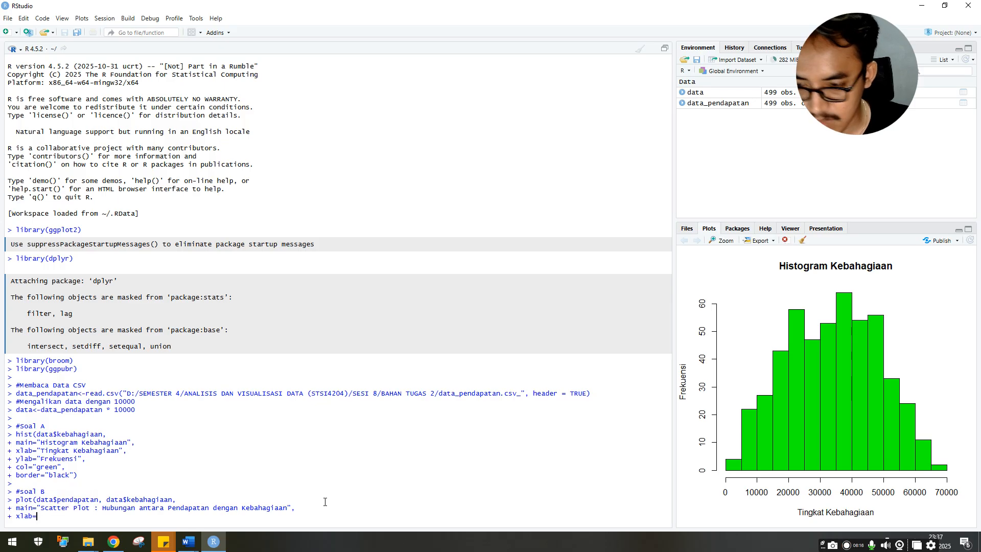
type("\"")
type("Pendapatab")
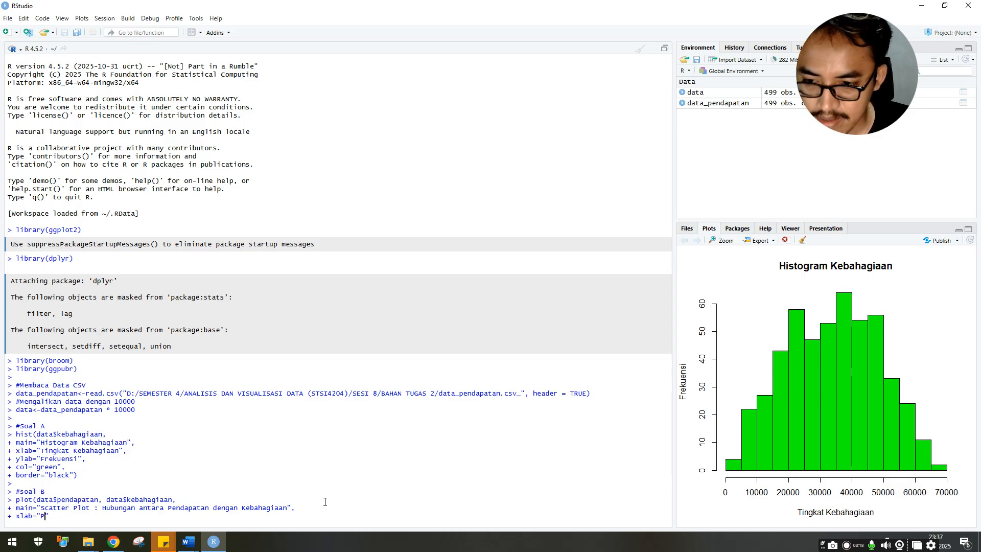
key("BackSpace")
type("n\",")
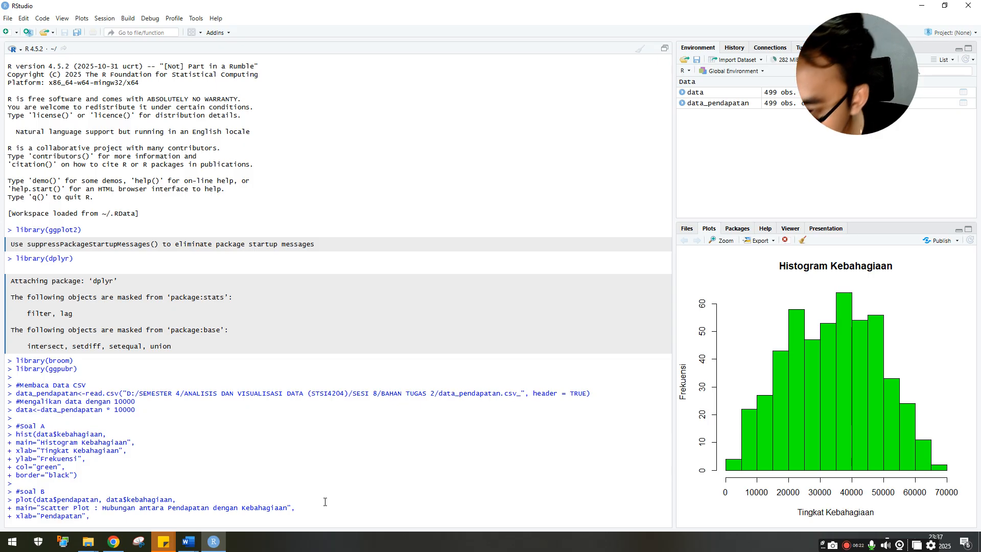
key("Return")
- Add a ylab argument with the label "Kebahagiaan" to the scatter plot command, ending the line with a comma
type("ylab")
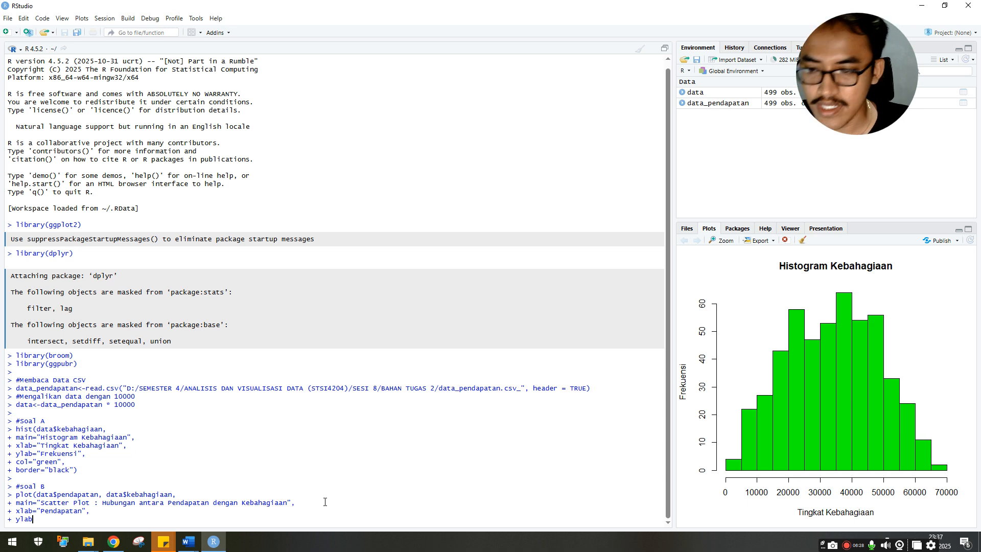
type("=\"")
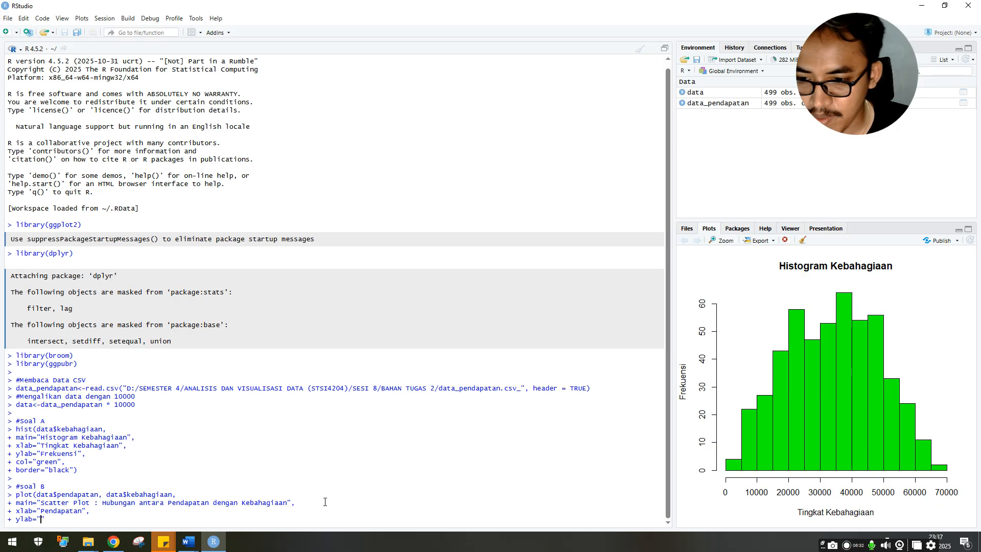
type("Kebahagi")
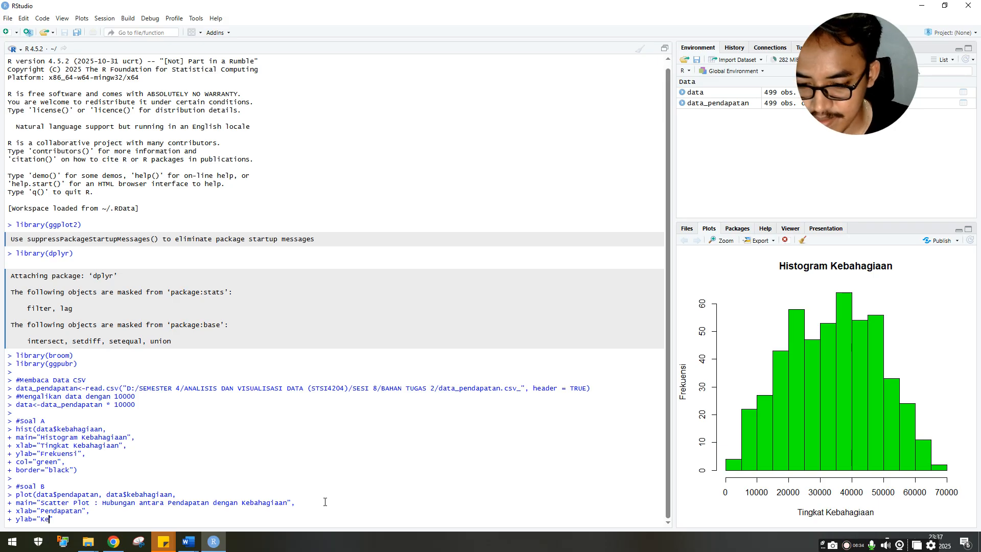
type("aan\"")
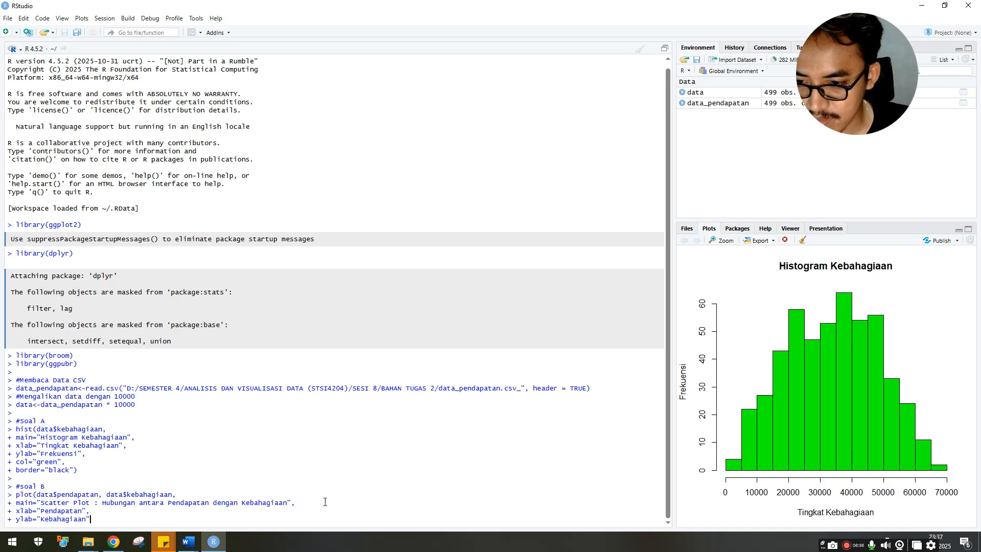
type(",")
key("Return")
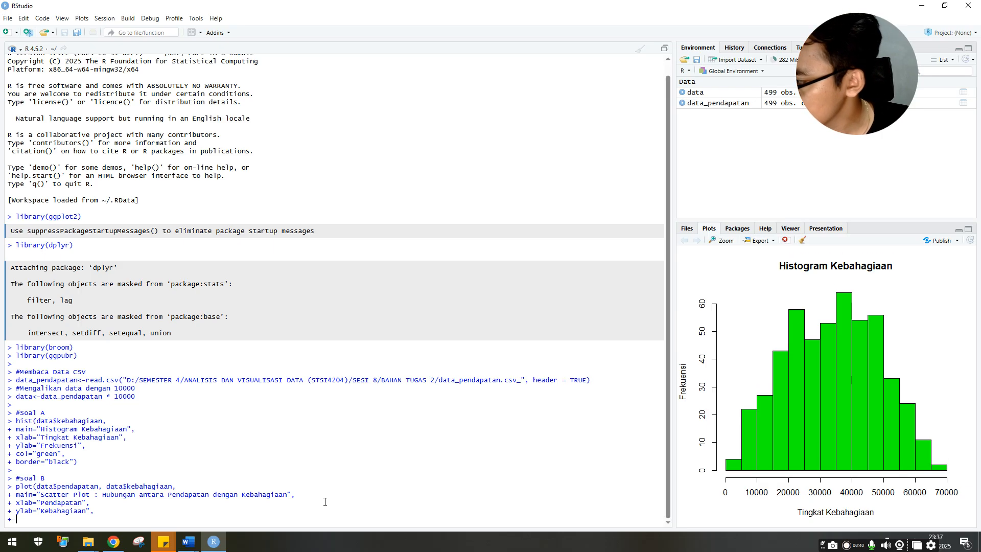
- Add a col argument with the colour "green" to the scatter plot command, ending the line with a comma
type("col")
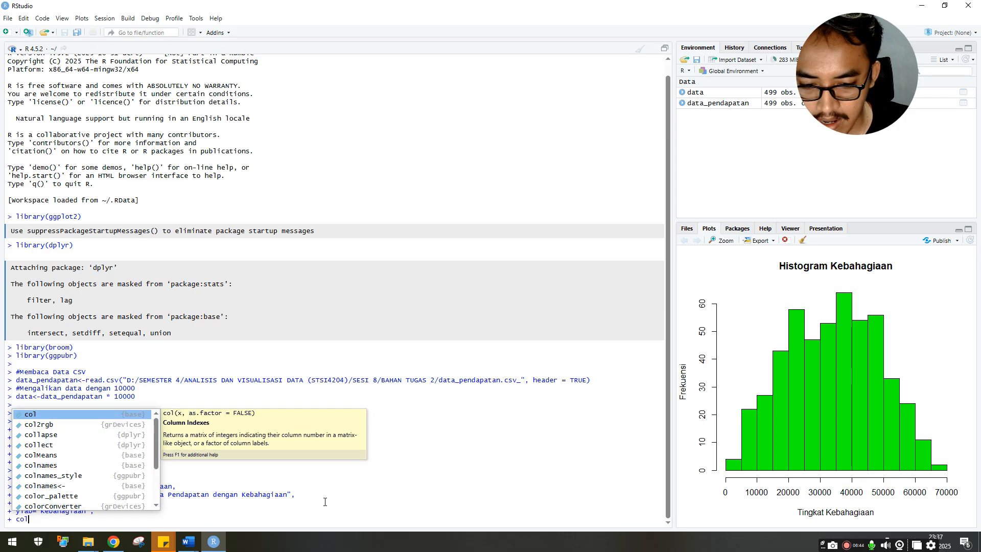
type("+")
key("BackSpace")
type("=\"")
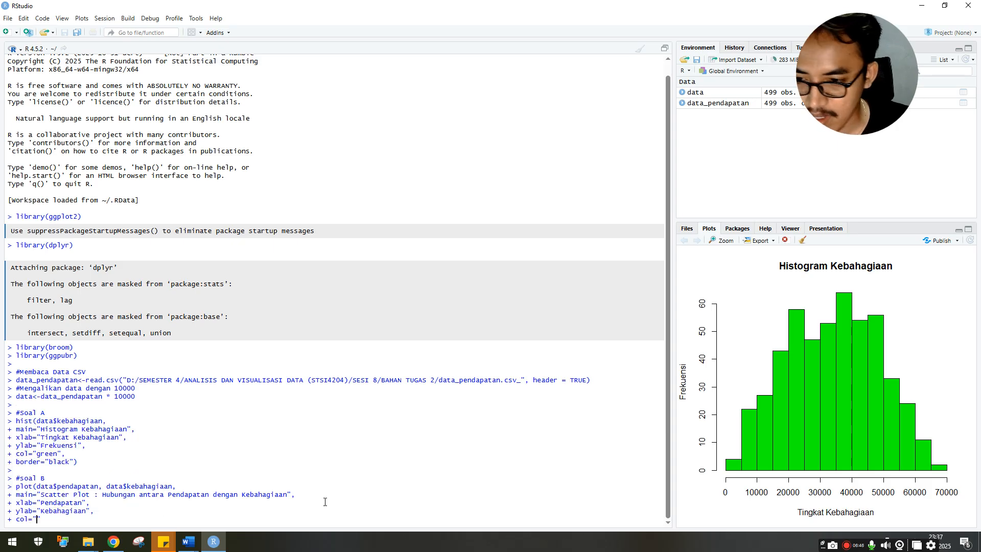
type("green\"")
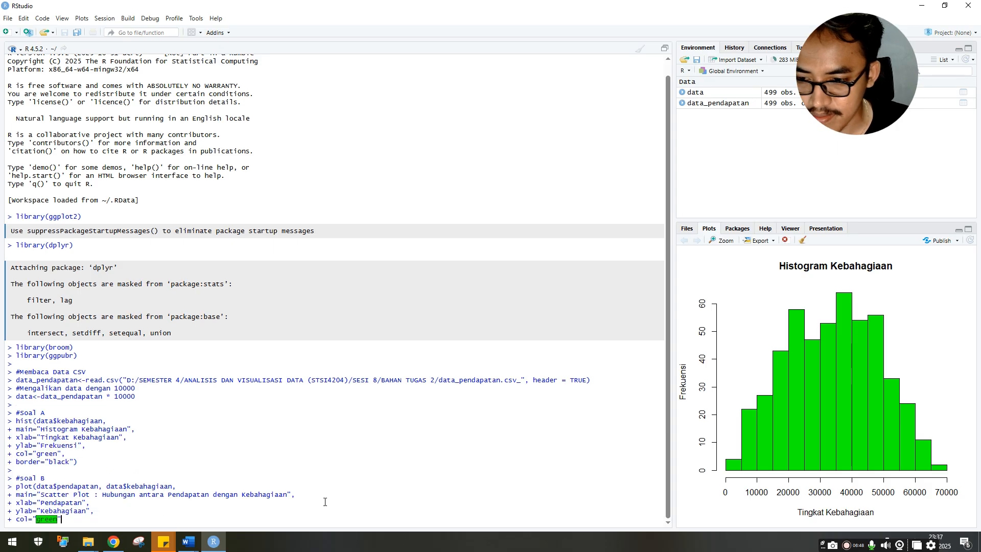
type(",")
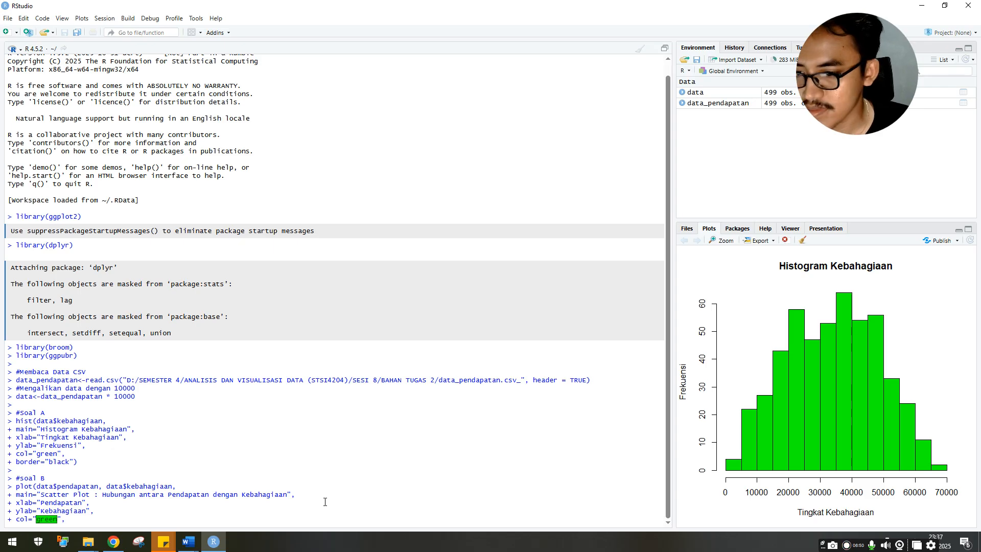
key("Return")
type("nor")
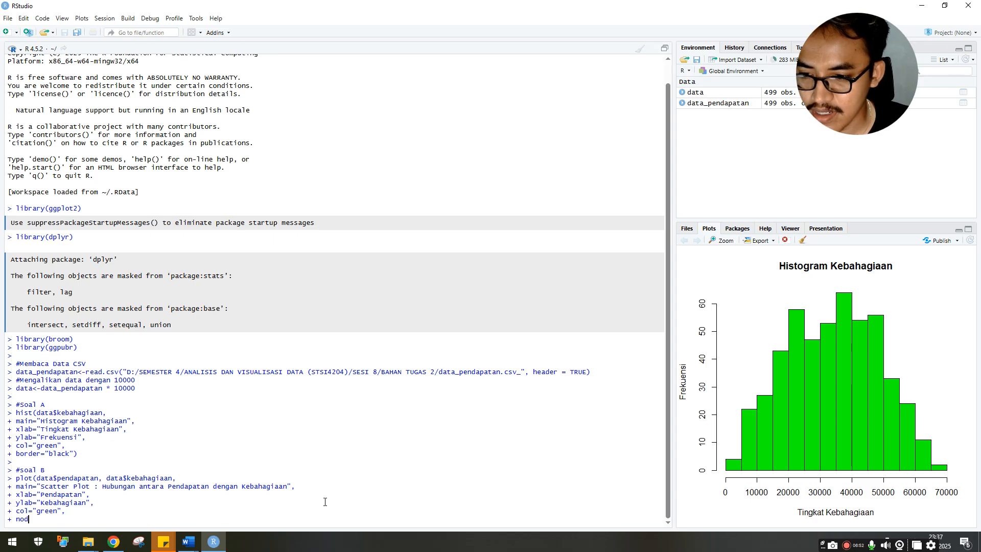
key("BackSpace")
key("BackSpace")
key("BackSpace")
type("bi")
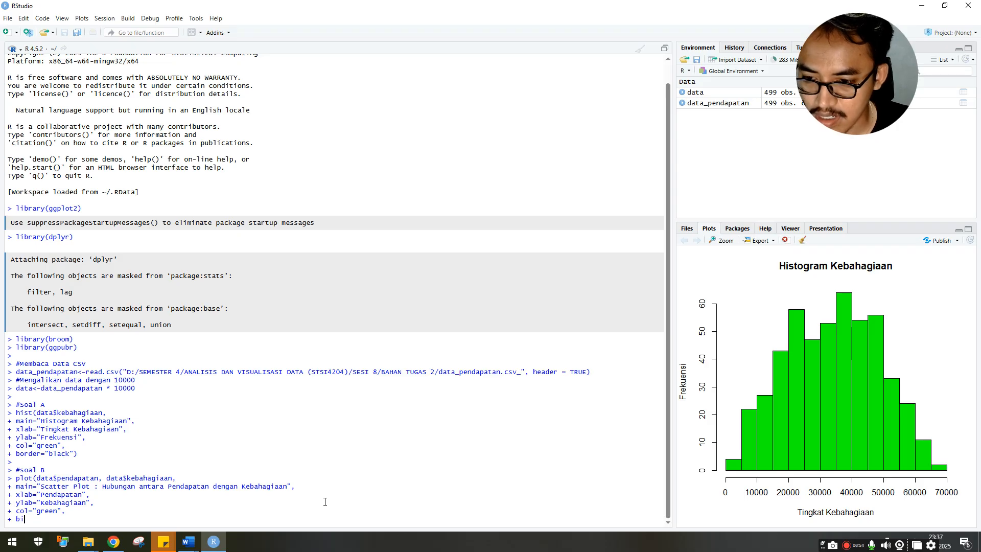
type("oer")
key("BackSpace")
key("BackSpace")
key("BackSpace")
key("BackSpace")
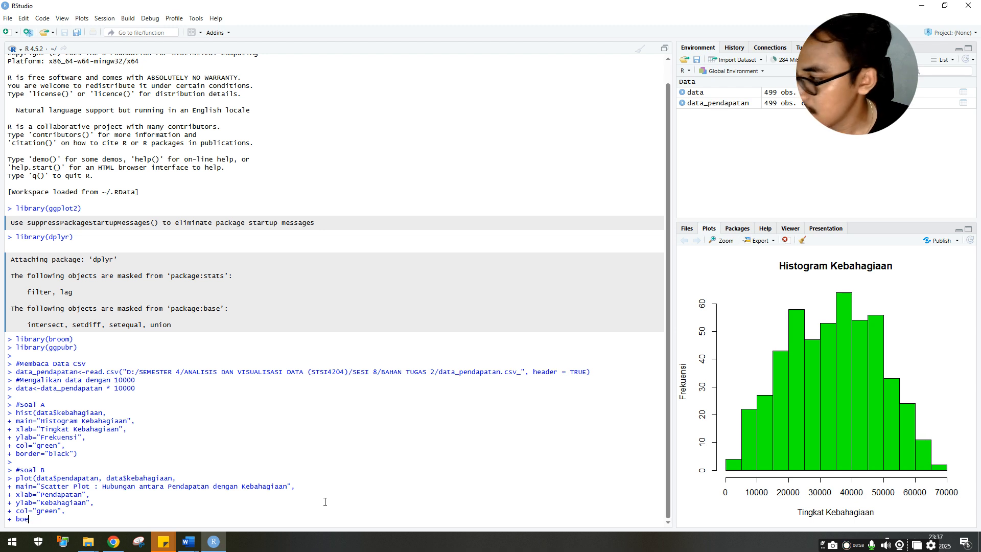
- Finish the plot command with the argument pch=19 and run it to draw the scatter plot
type("pch")
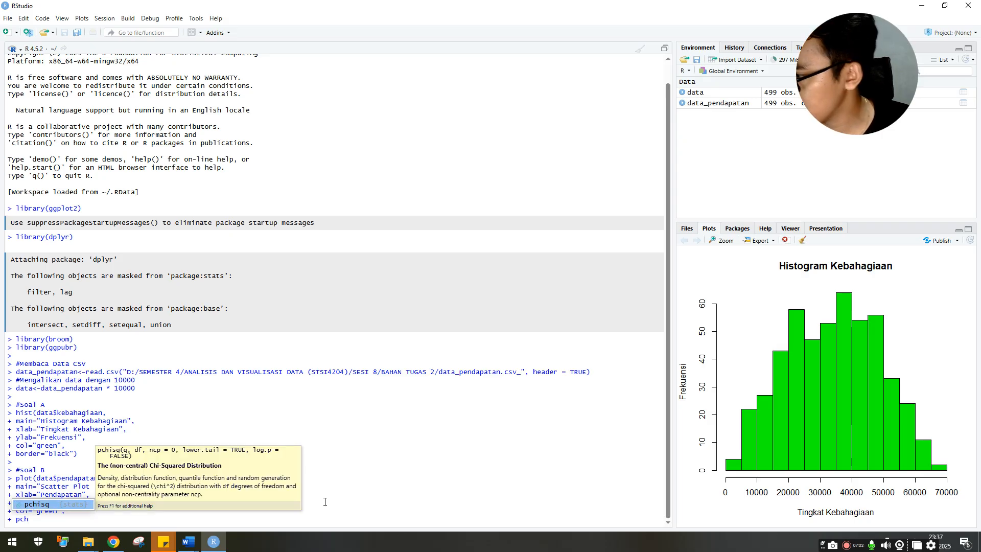
type("=")
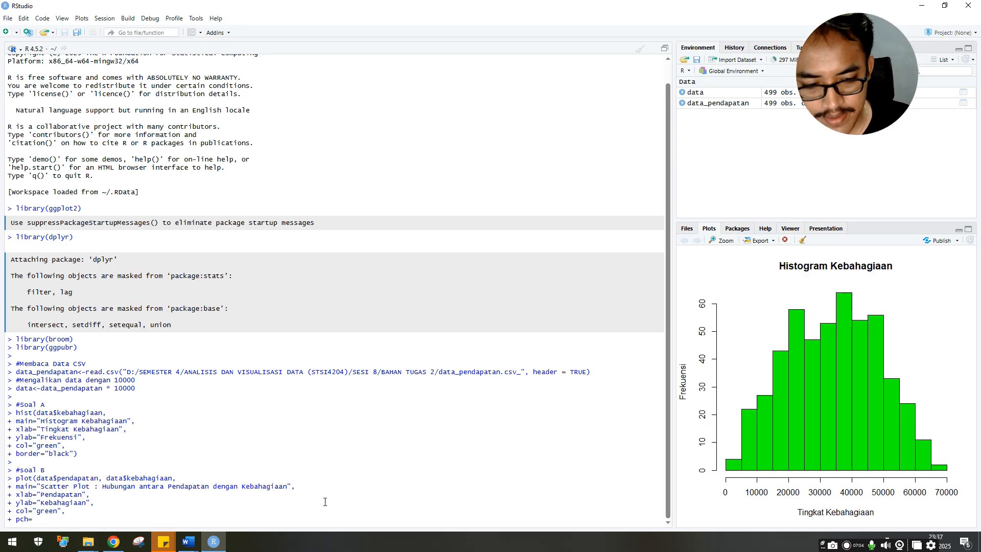
type("19)")
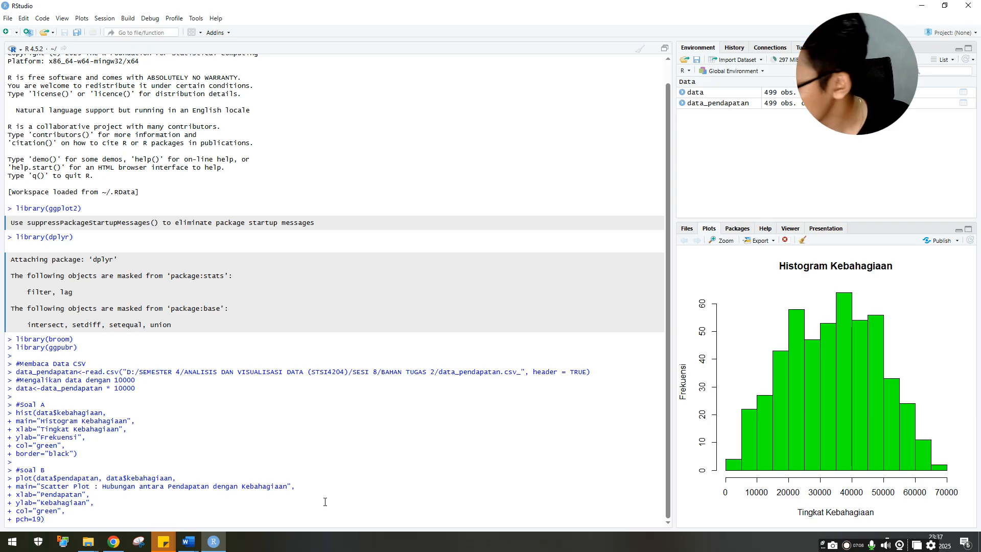
key("Return")
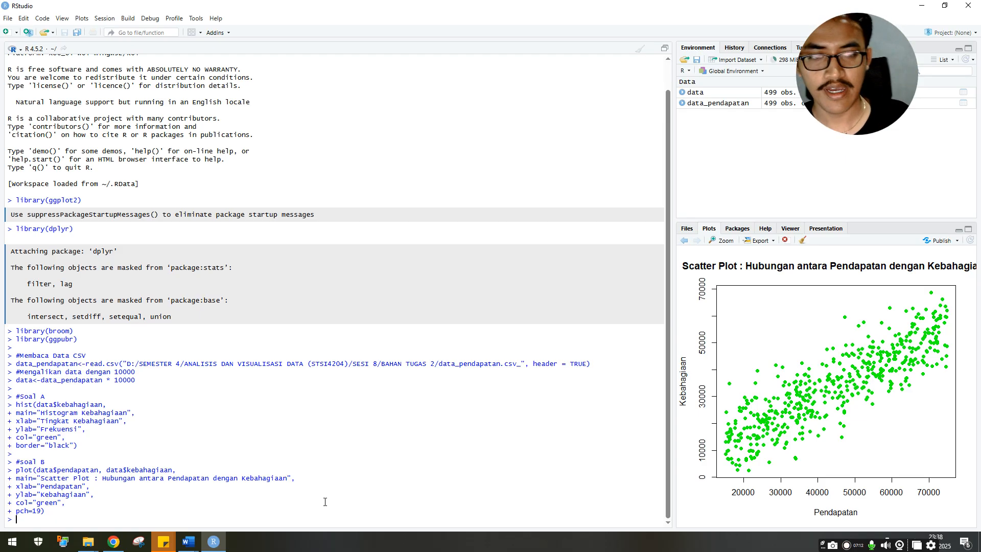
- Start an abline command for a regression line with lm(kebahagiaan ~ pendapatan, data=data) as its first argument
type("abli")
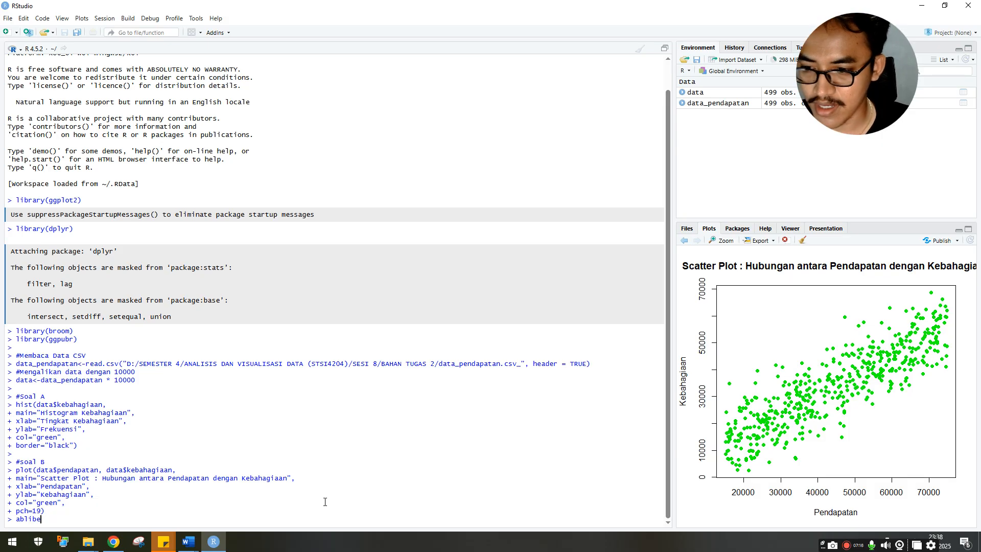
type("ne")
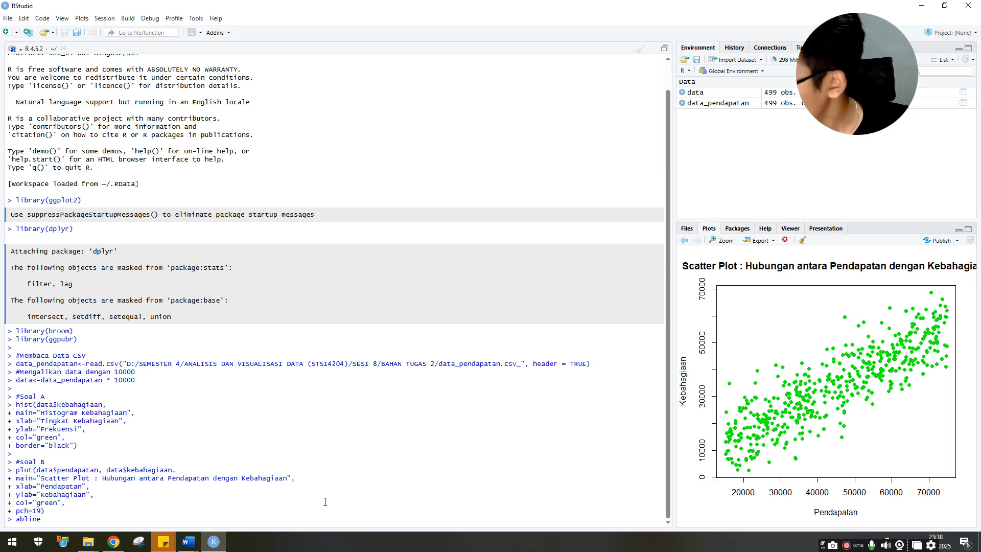
type("(lm")
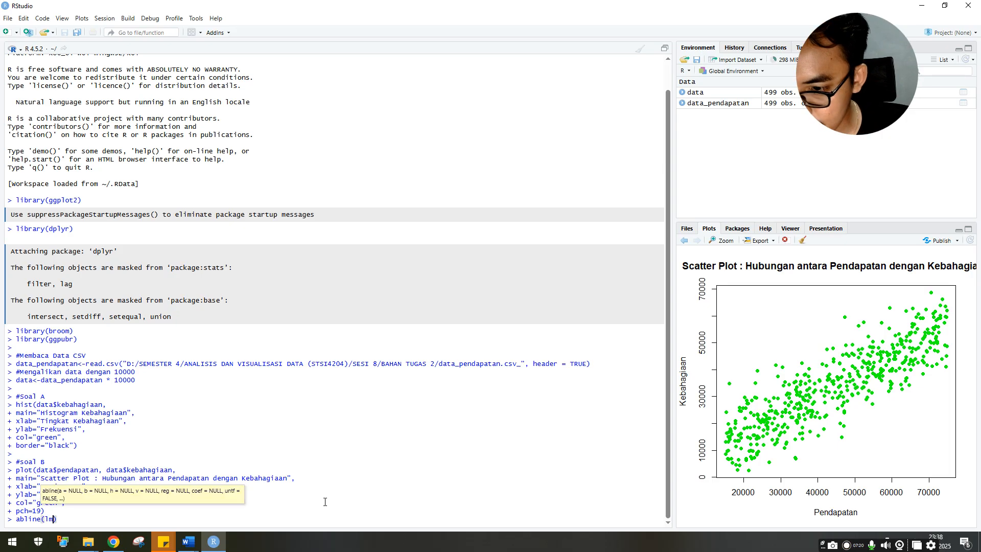
type("(")
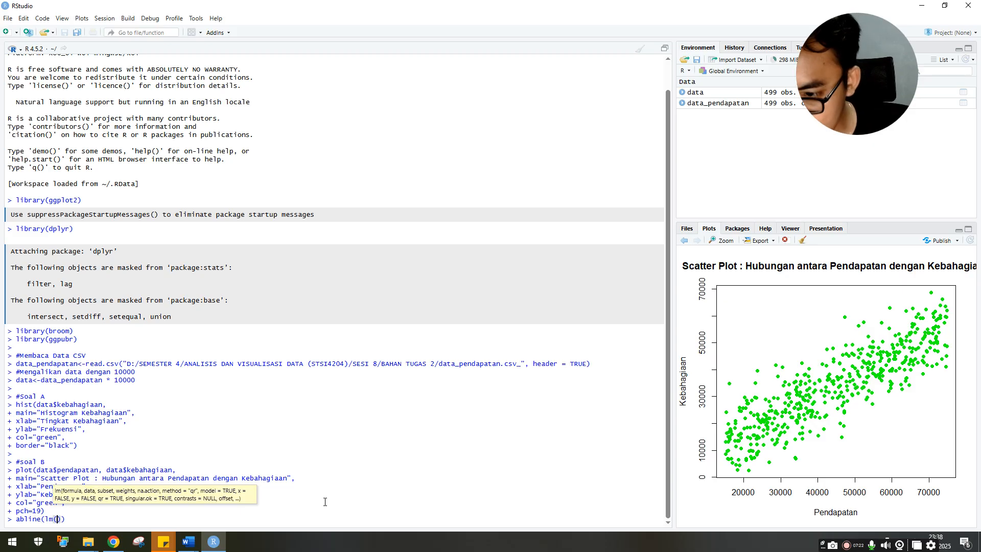
type("kebahagiaa")
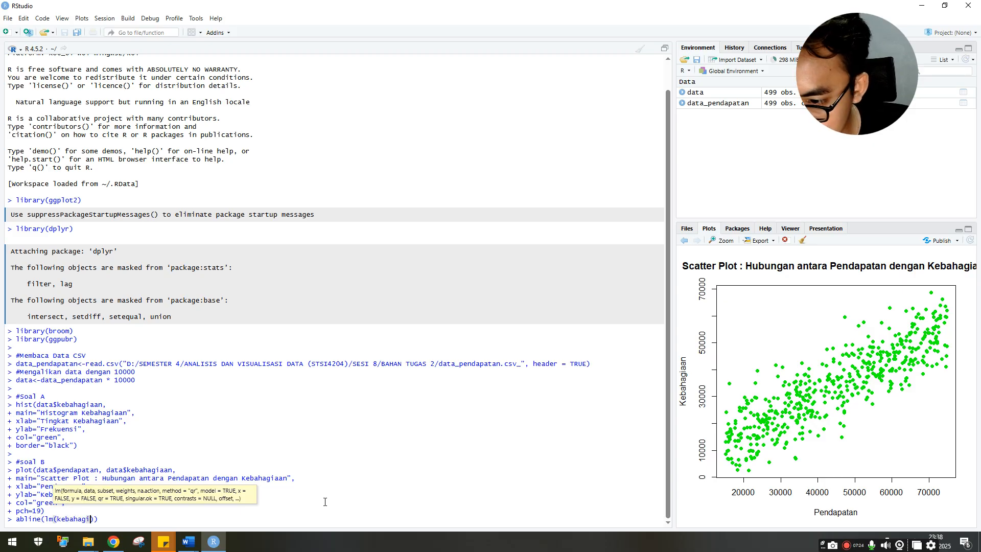
type("n")
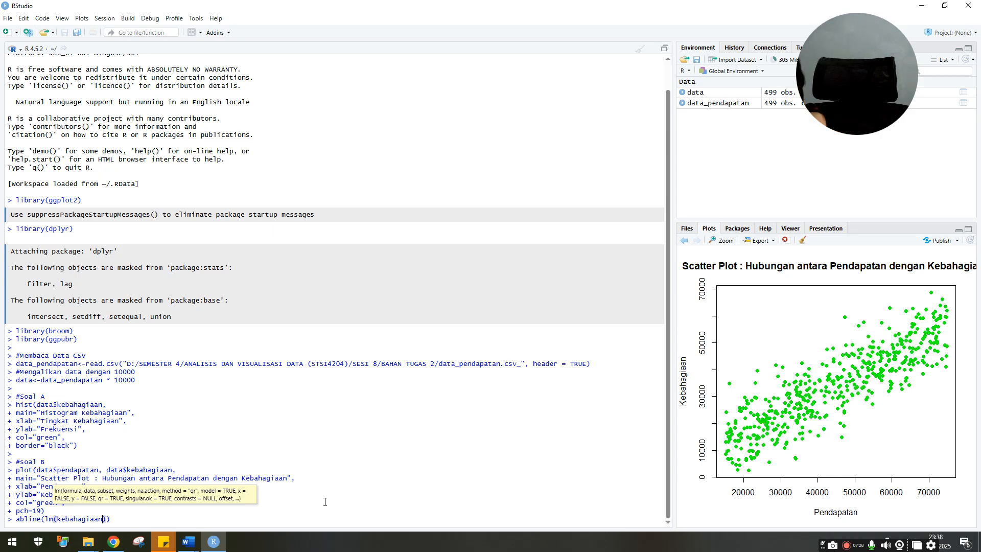
type(" ~ pwn")
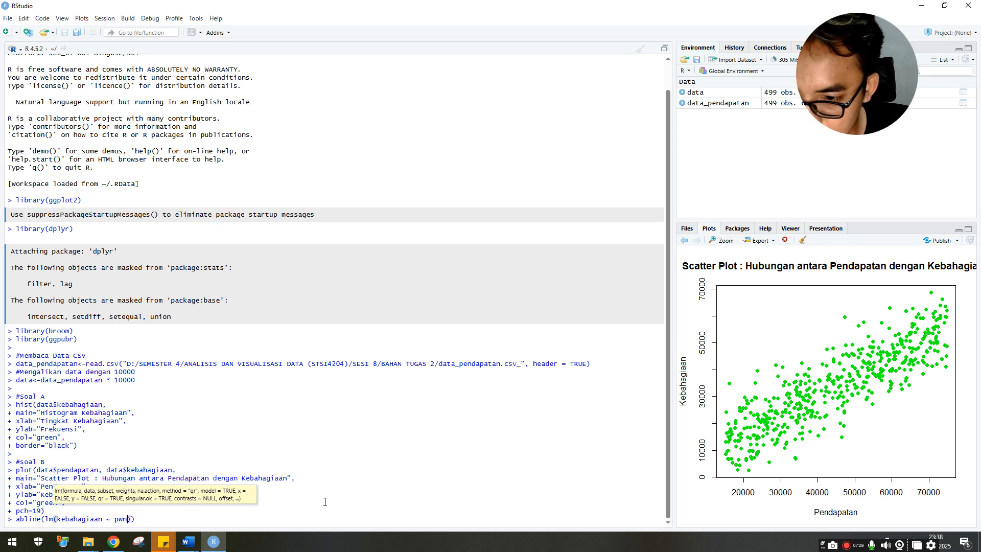
key("BackSpace")
type("endap")
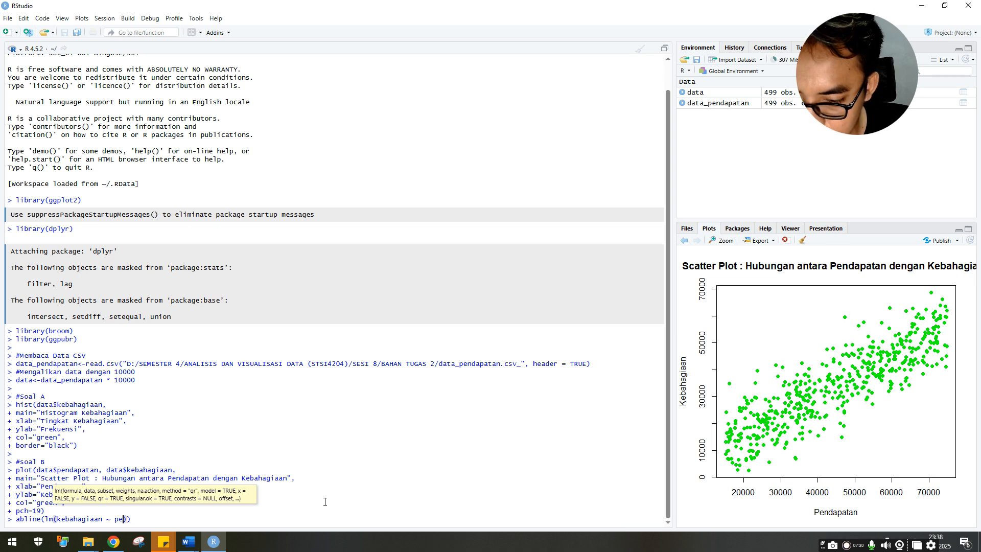
type("atan")
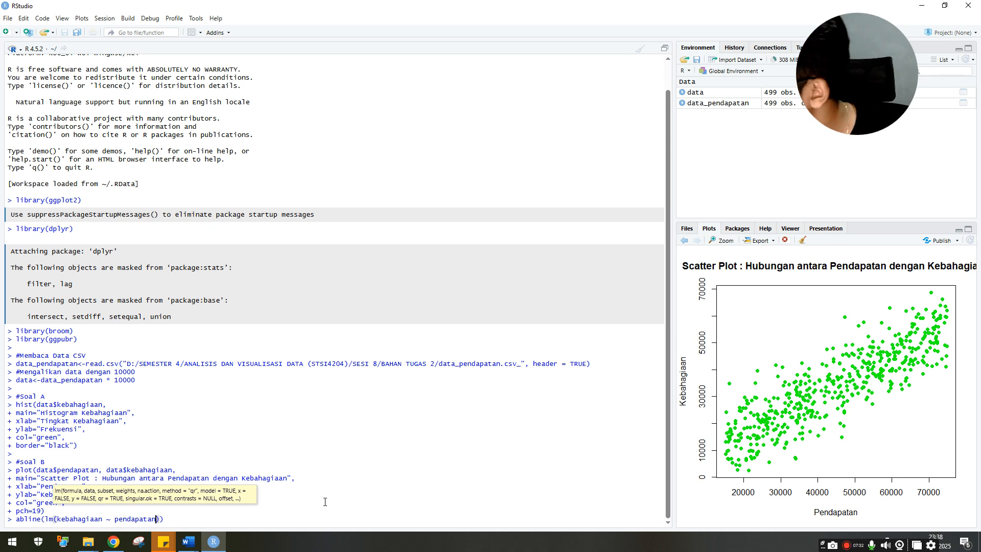
type(", data=da")
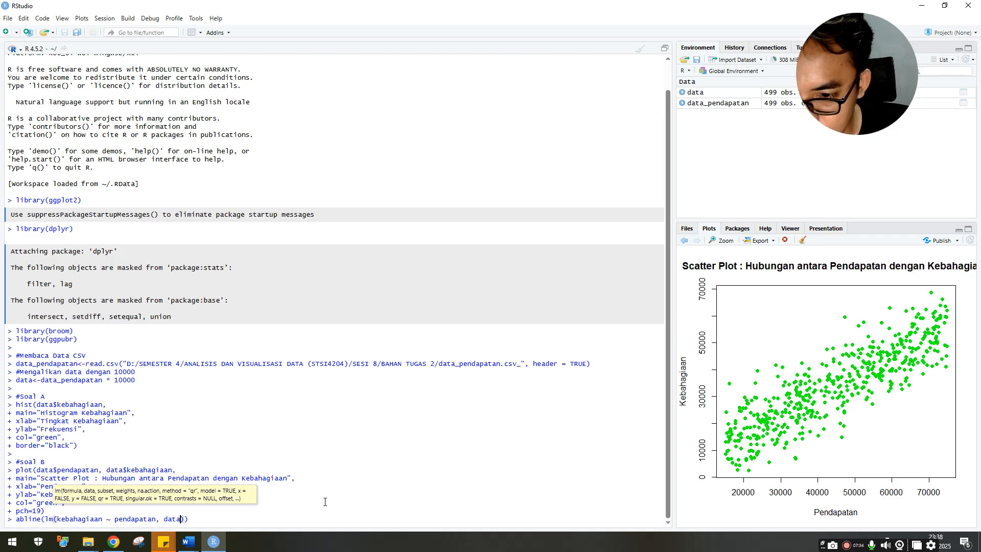
type("ta)")
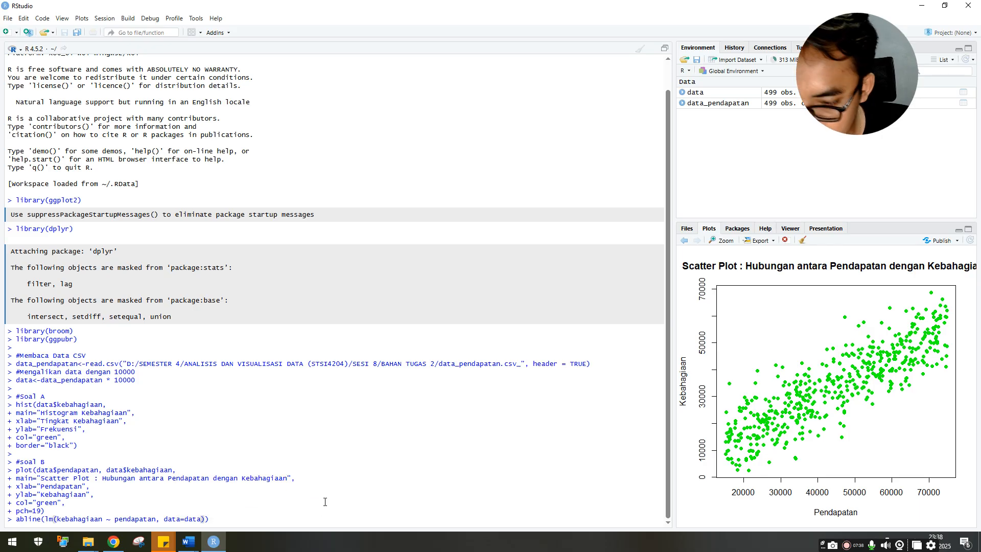
- Complete the abline command with colour "black" and lwd=2, and run it to add the regression line to the scatter plot
type(", col")
left_click(325, 502)
type("=\"b")
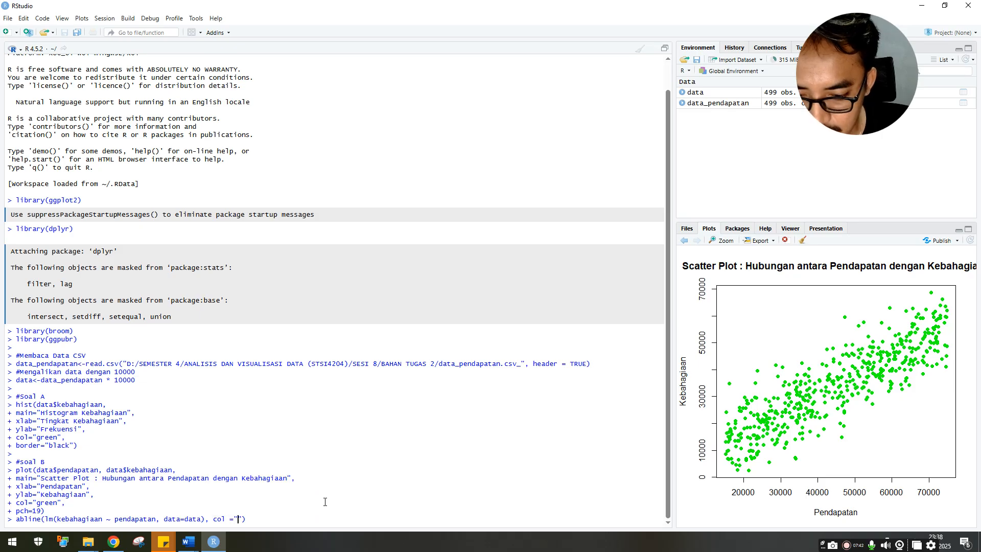
type("lack")
type("\", lwd")
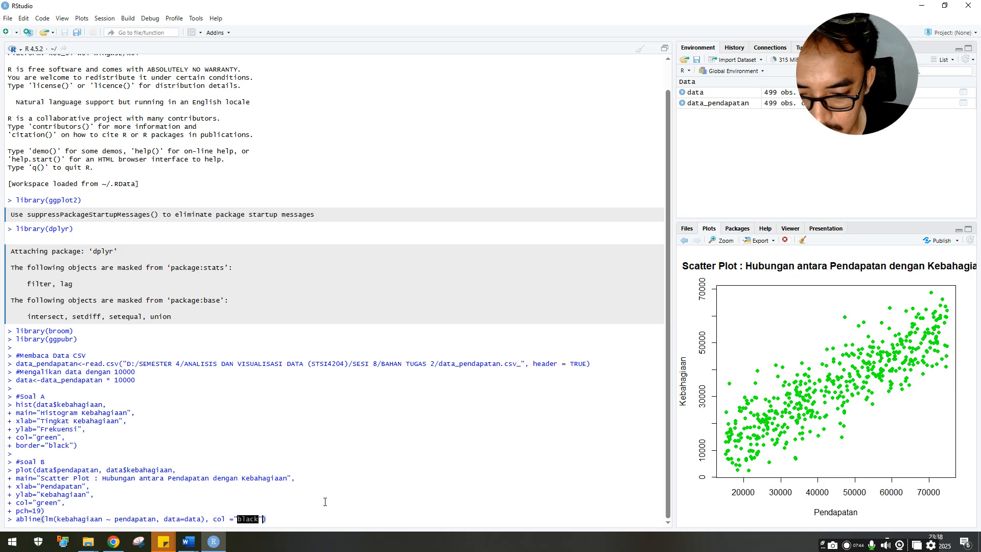
type("=2")
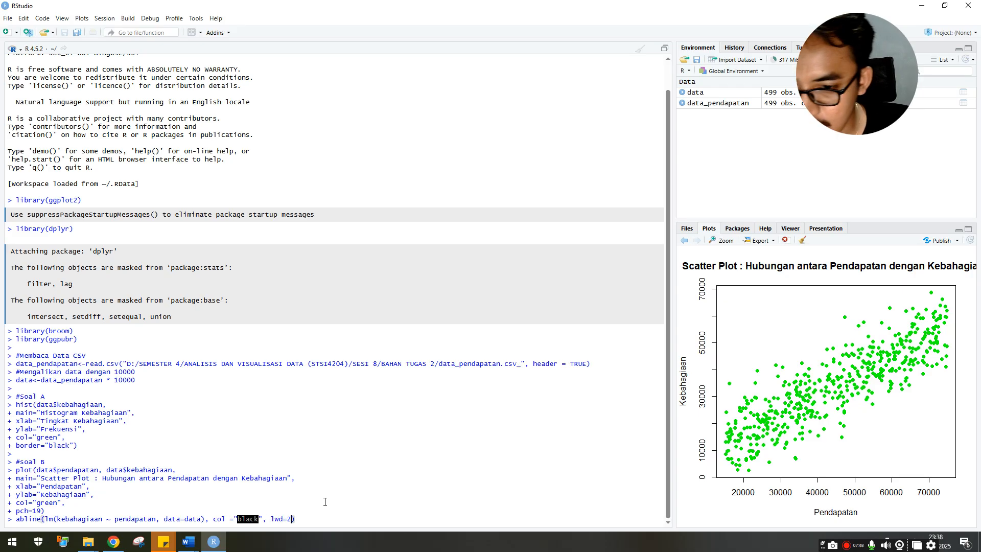
key("Return")
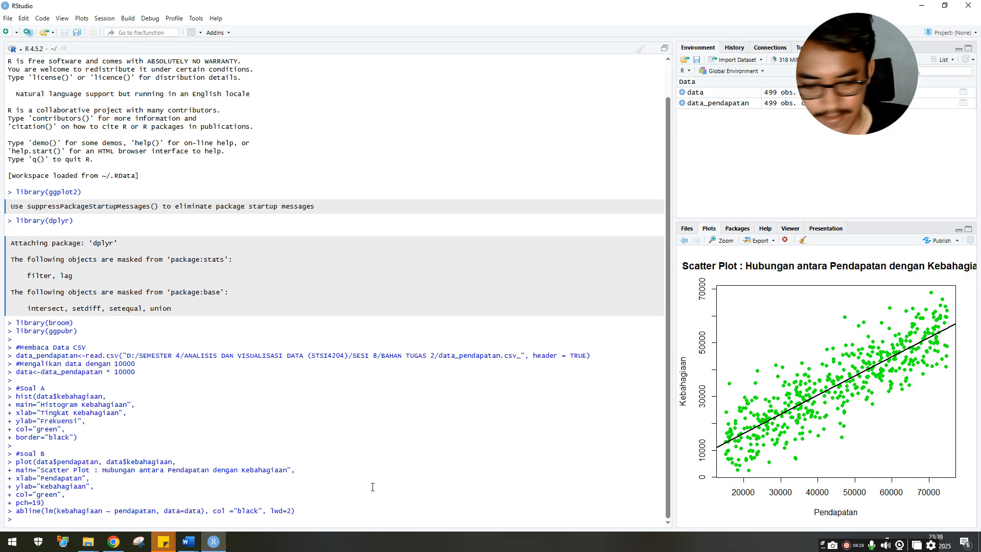
- Leave a blank line in the console and enter the comment "#soal C" to head the next question
key("Return")
type("#")
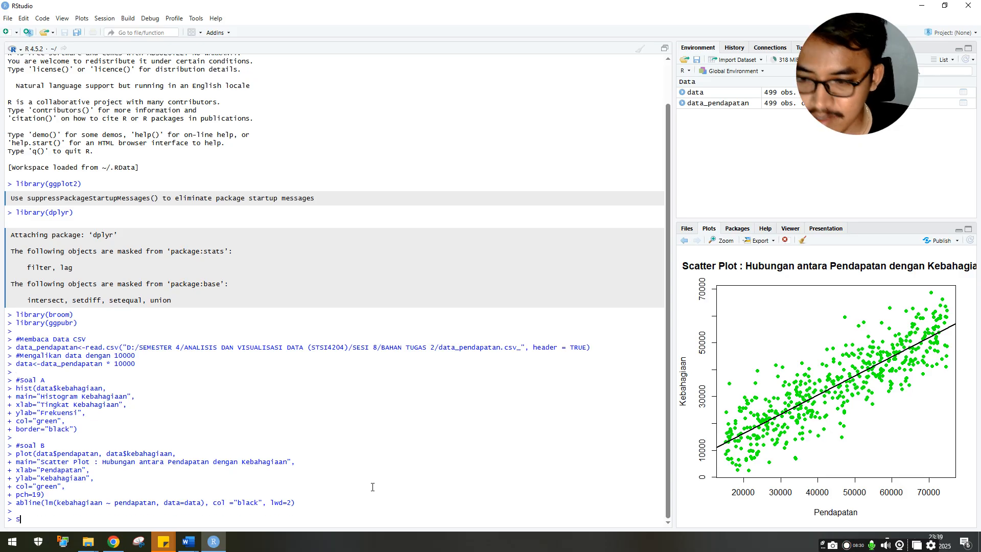
type("soal ")
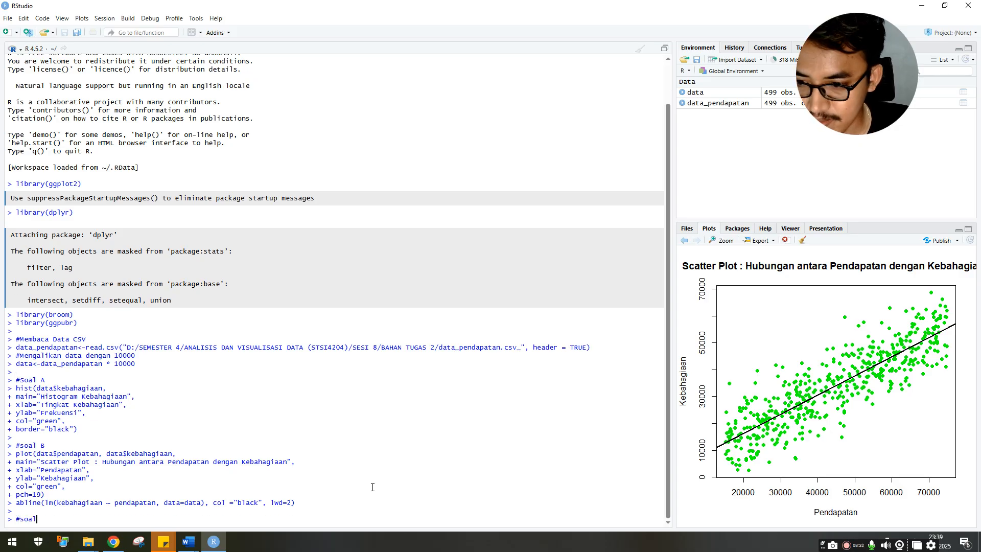
type("C")
key("Return")
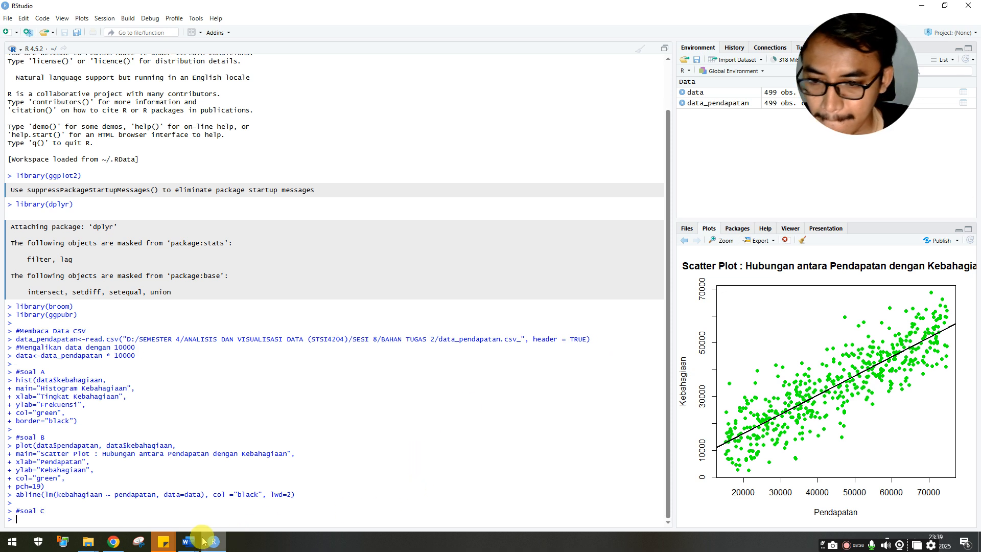
- Consult question c in the Word document TUGAS TUTORIAL 2-update.docx and return to the RStudio console
mouse_move(188, 541)
mouse_move(230, 512)
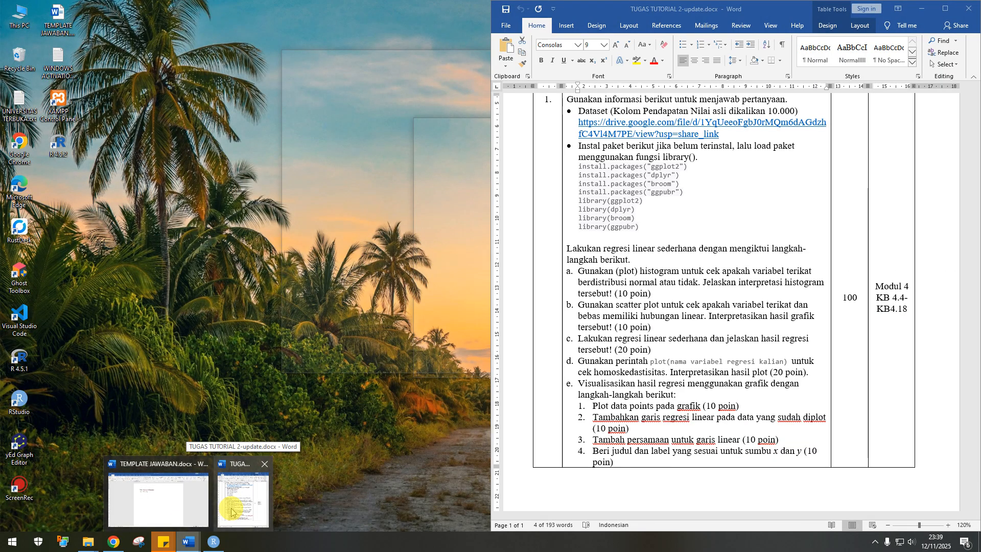
left_click(231, 513)
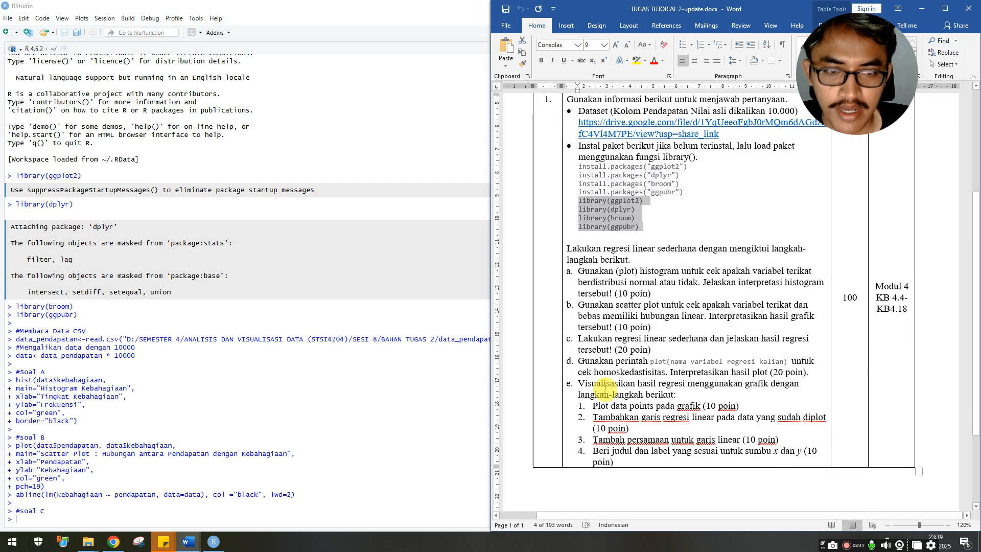
left_click(305, 416)
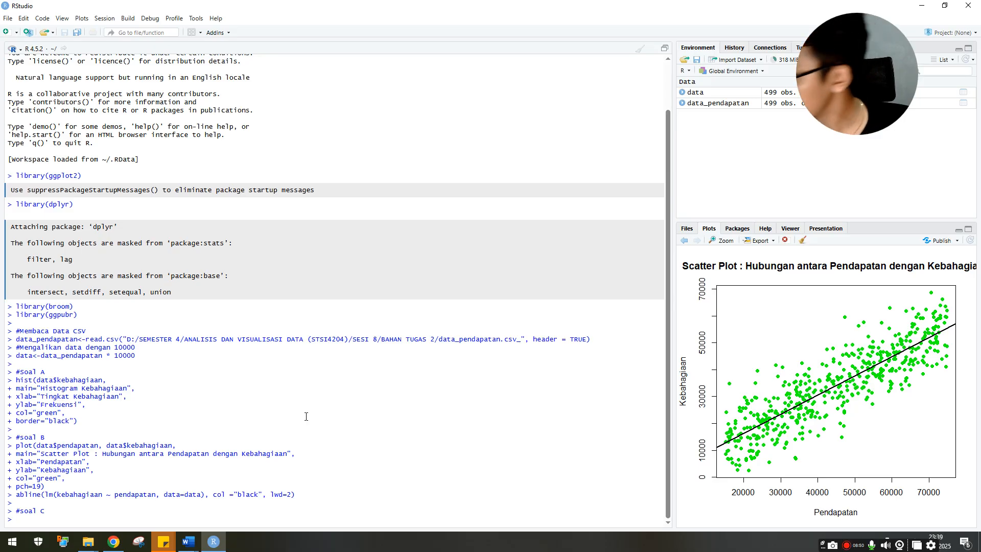
- Start a console line assigning lm() to model, with "kebahagiaan~" as the beginning of its formula and no space before the tilde
type("model")
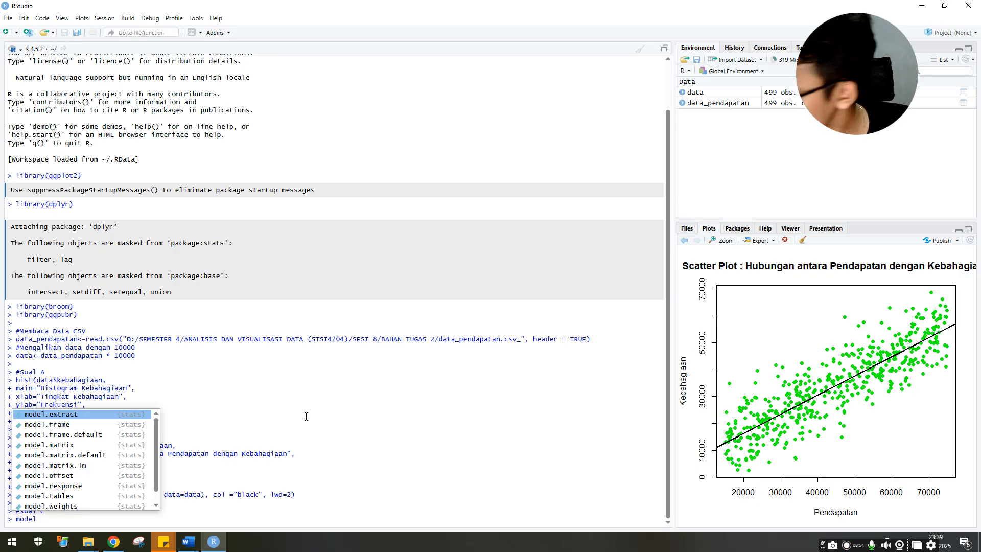
type("<")
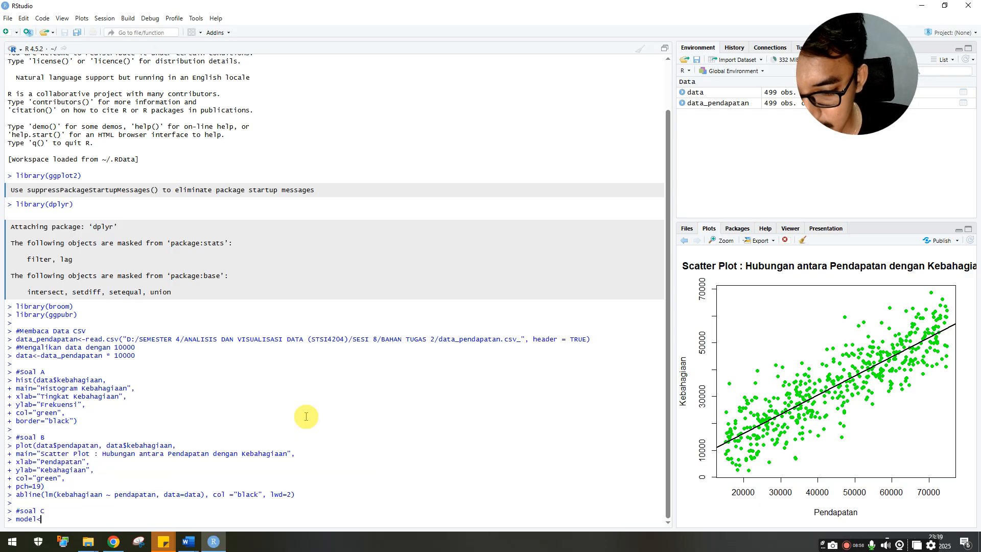
type("-lm")
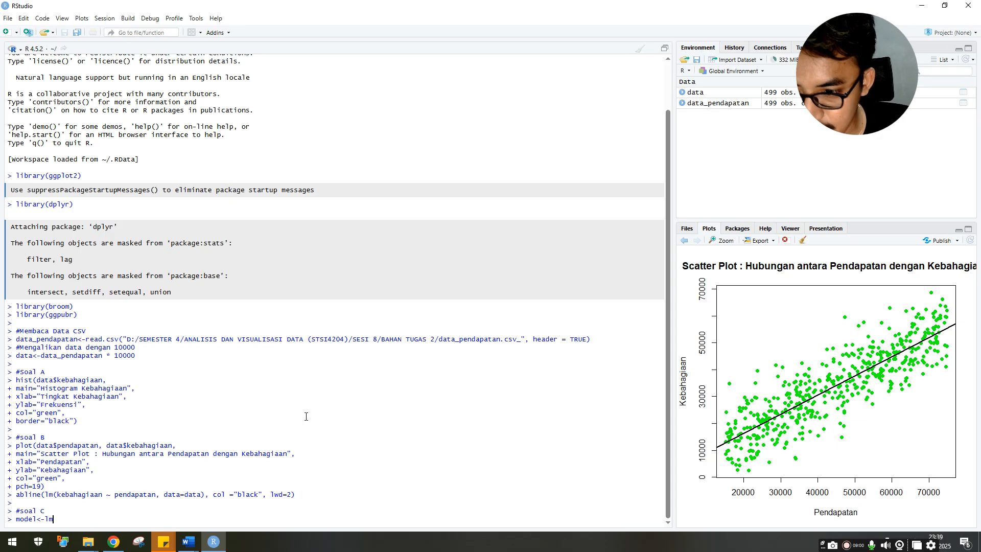
type("(kebaha")
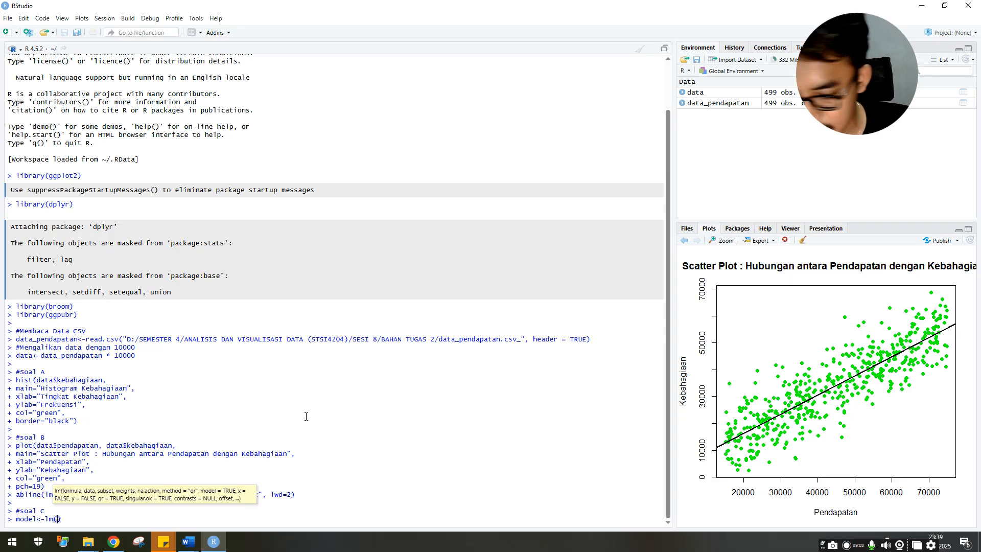
type("giaan")
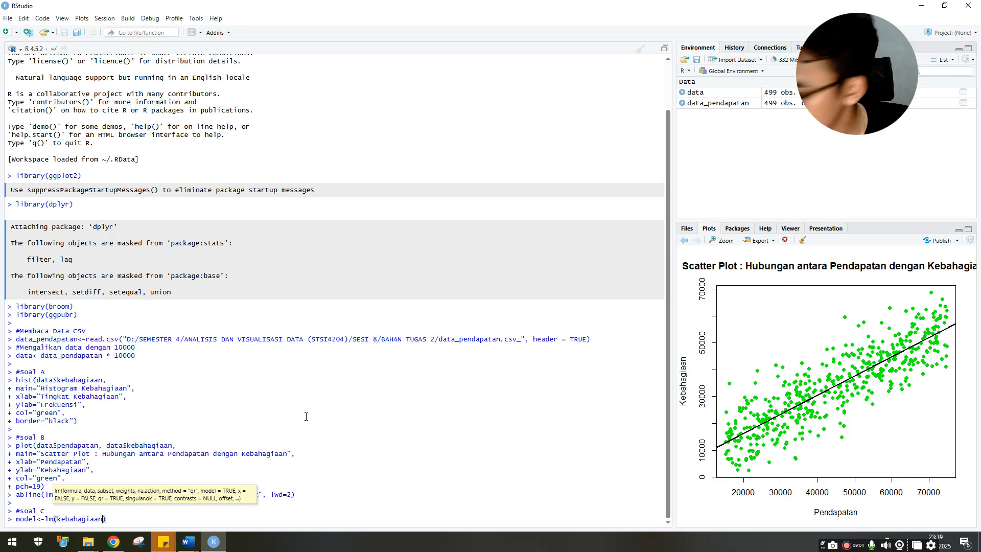
type(" ~")
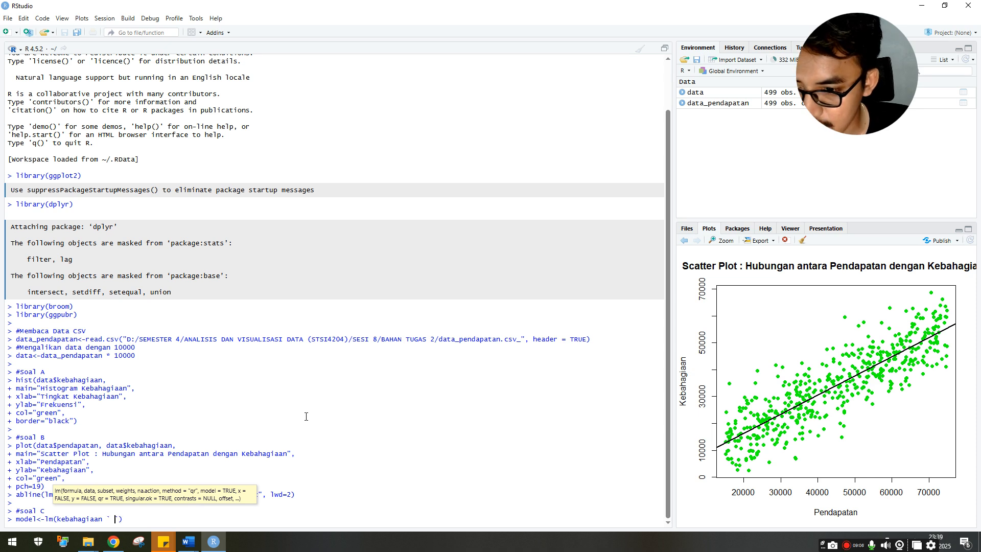
key("BackSpace")
key("BackSpace")
type("~")
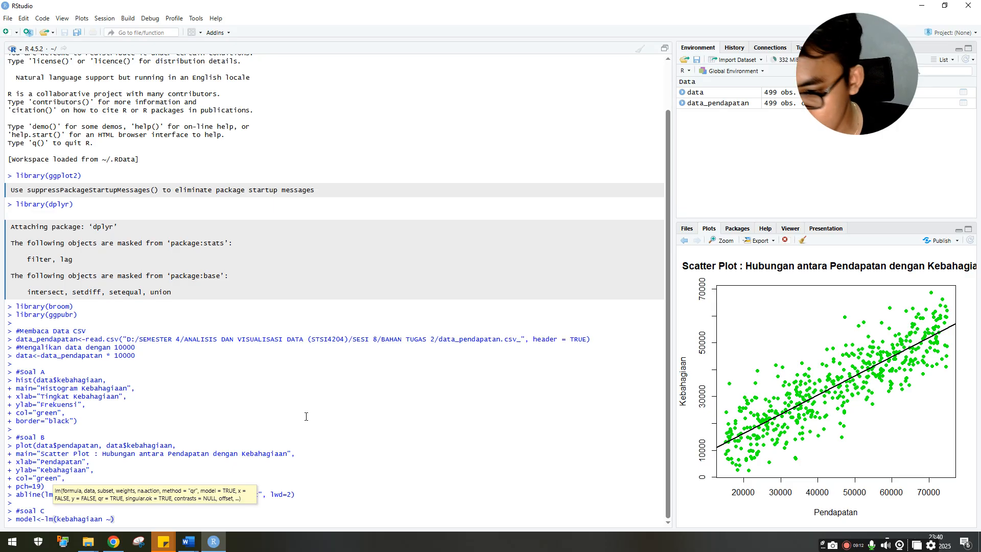
key("Left")
key("Left")
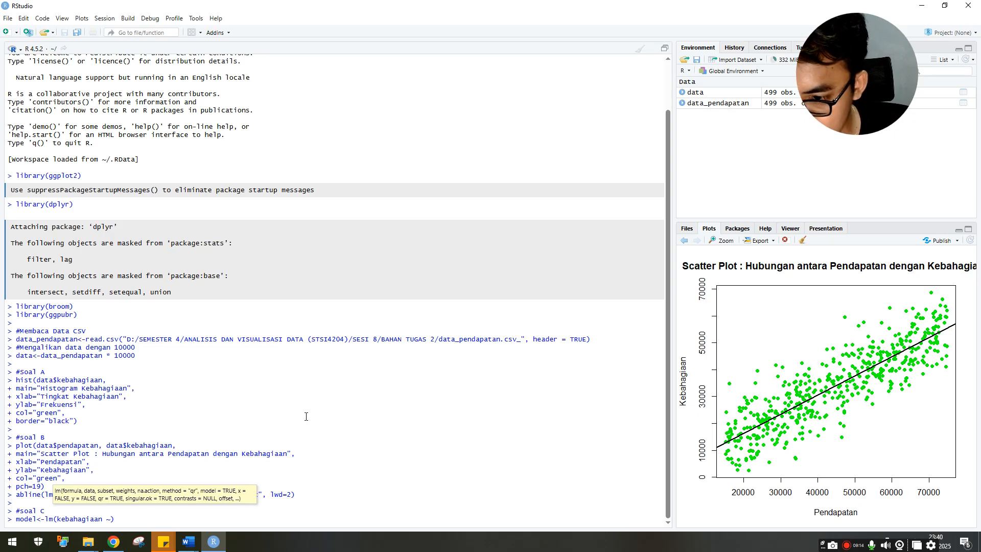
key("Delete")
key("Right")
- Complete the lm formula with pendapatan, add the argument data=data, and run the line to fit the regression model
type("penda")
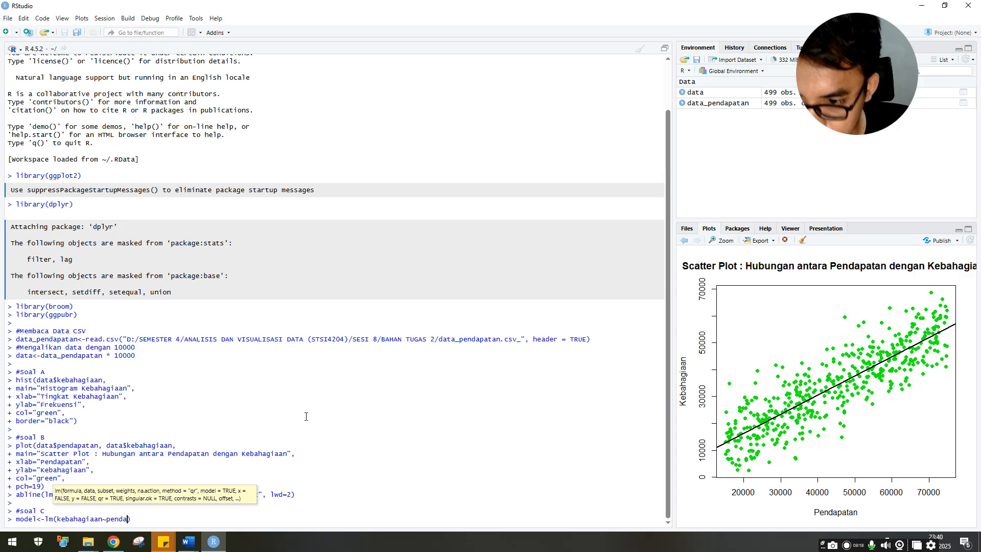
type("patan")
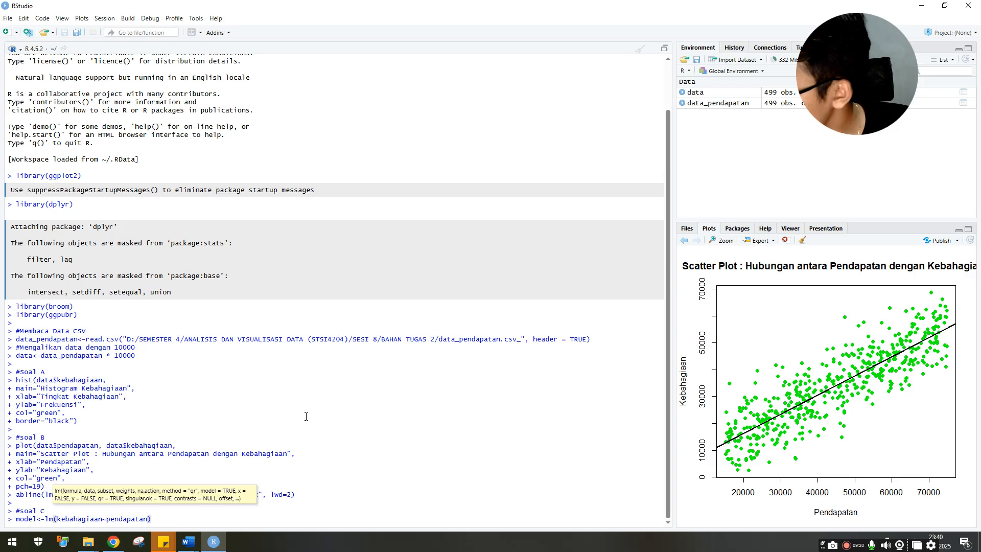
type(", data-")
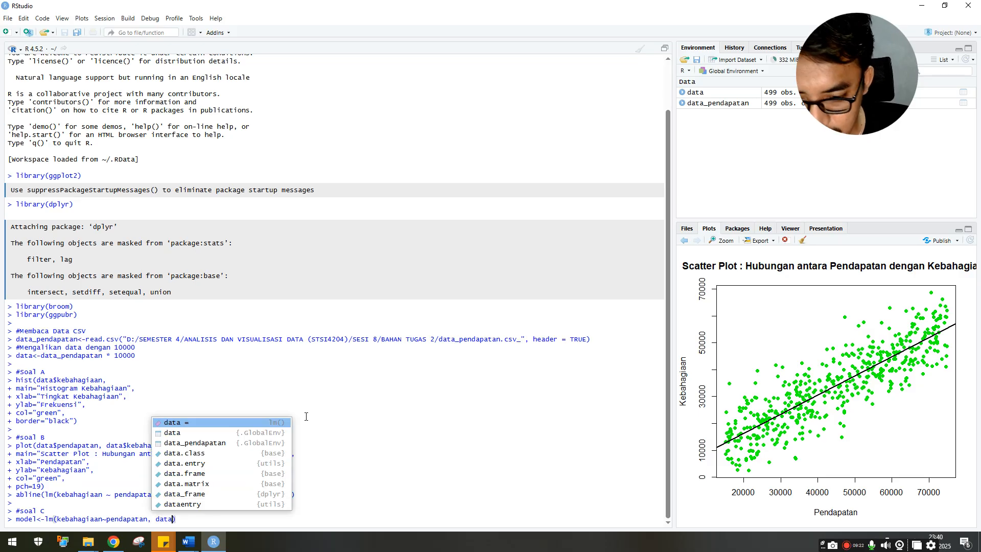
key("BackSpace")
type("=data")
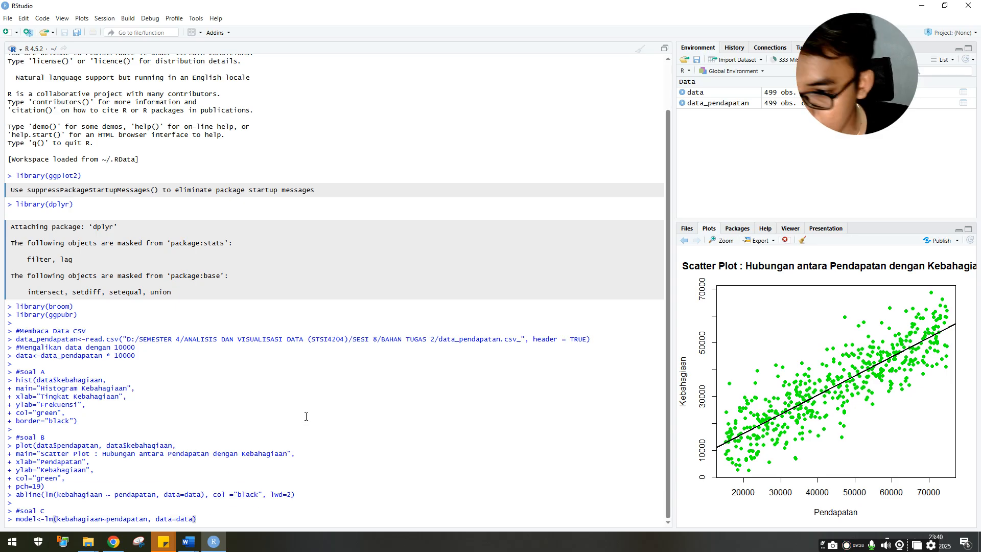
key("Return")
- Store the regression summary by running summary_model<-summary(model) in the console
type("summa")
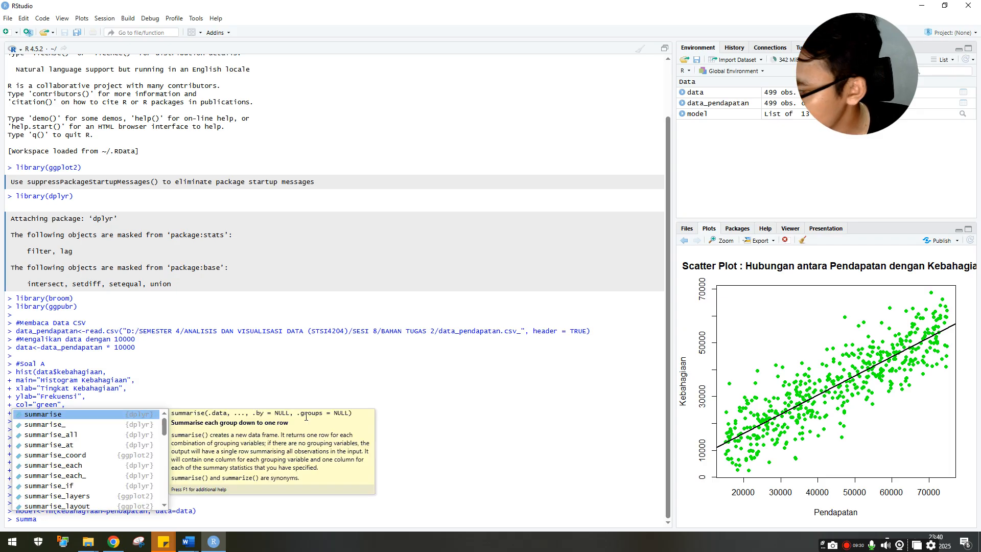
type("ry_mdo")
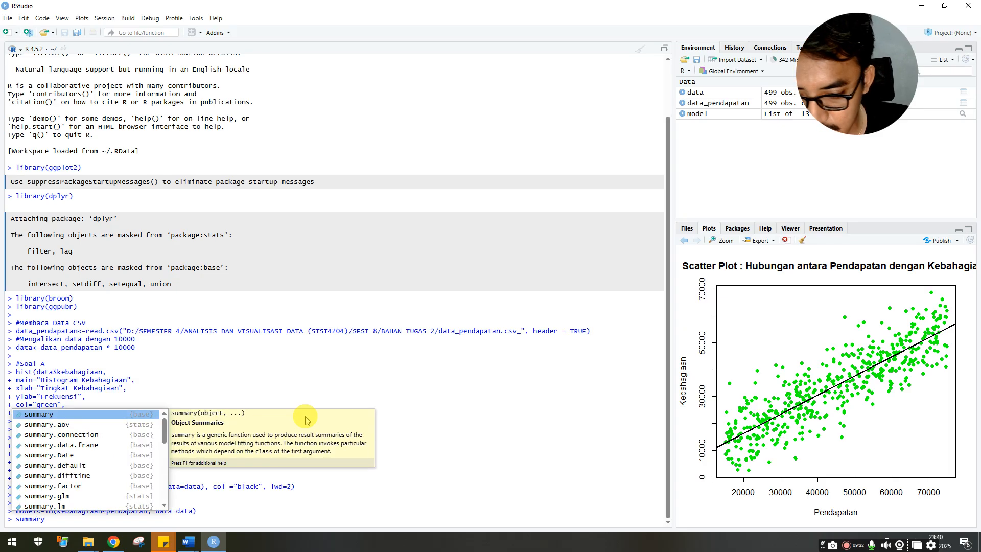
key("BackSpace")
key("BackSpace")
type("odel")
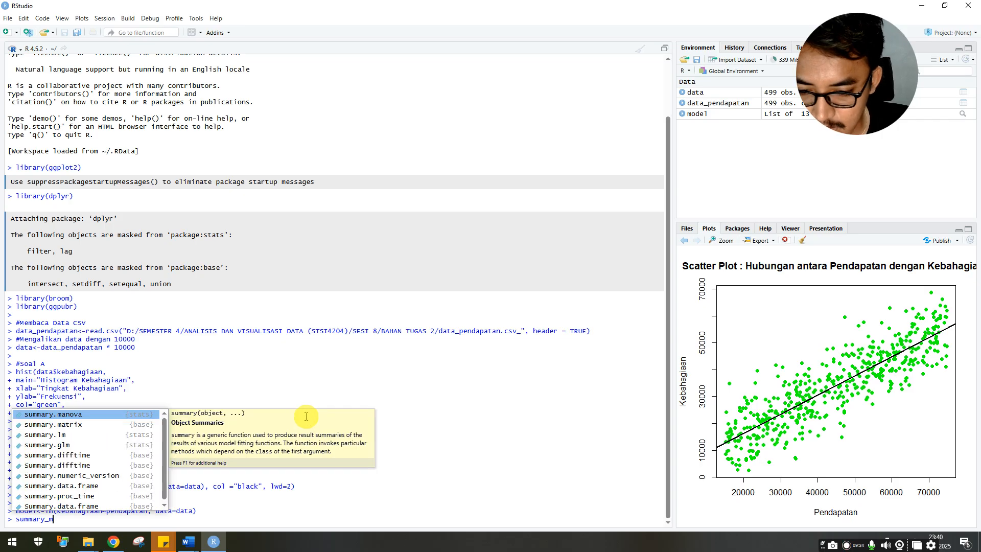
type("<-")
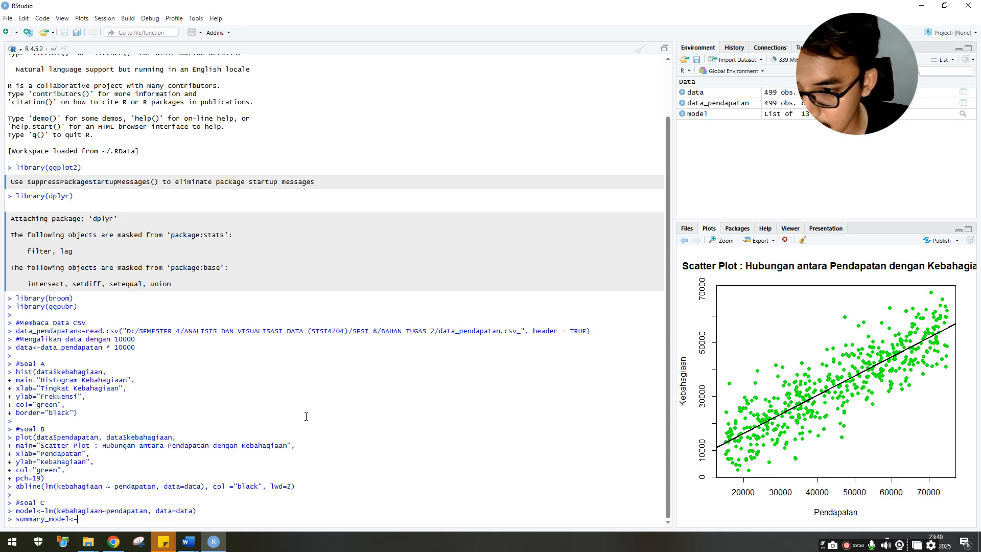
type("summary")
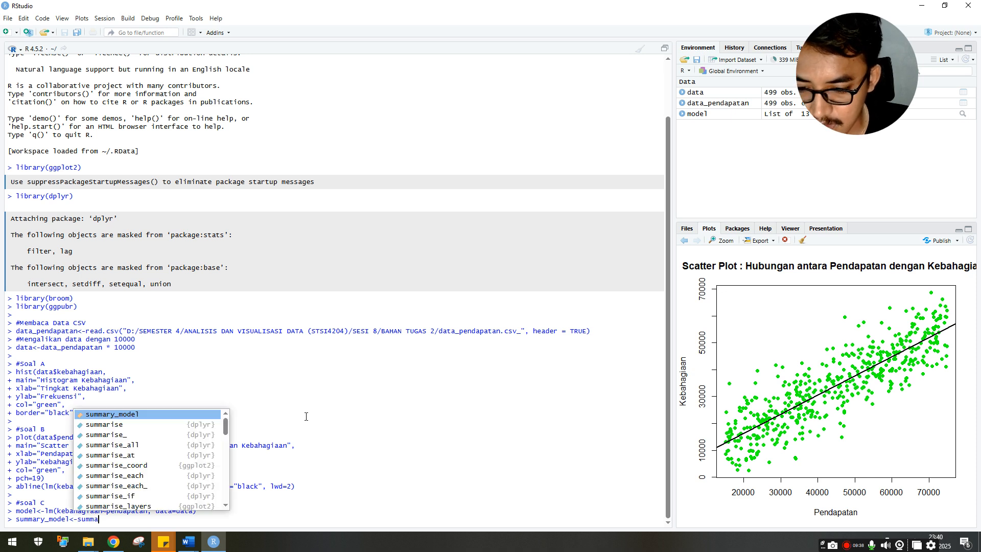
type("(model")
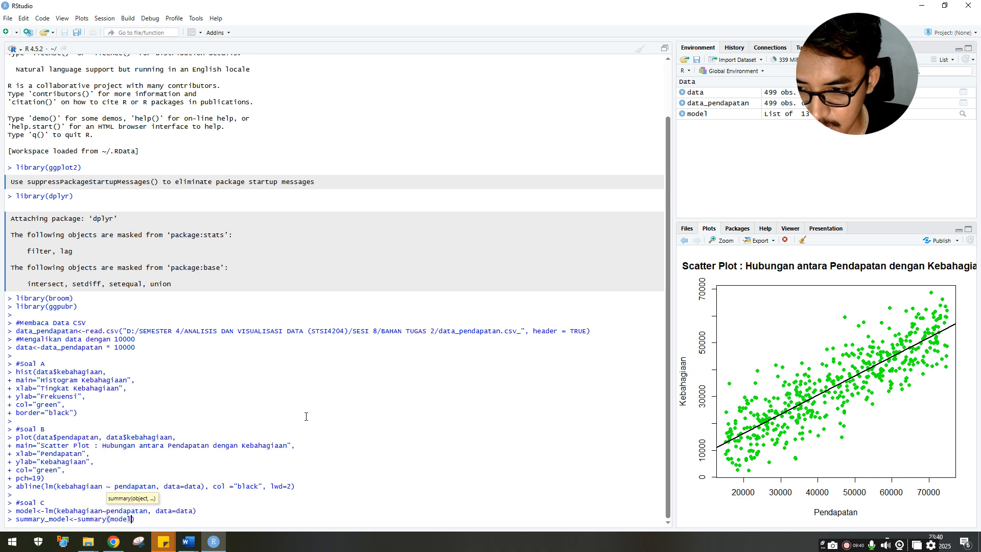
type(")")
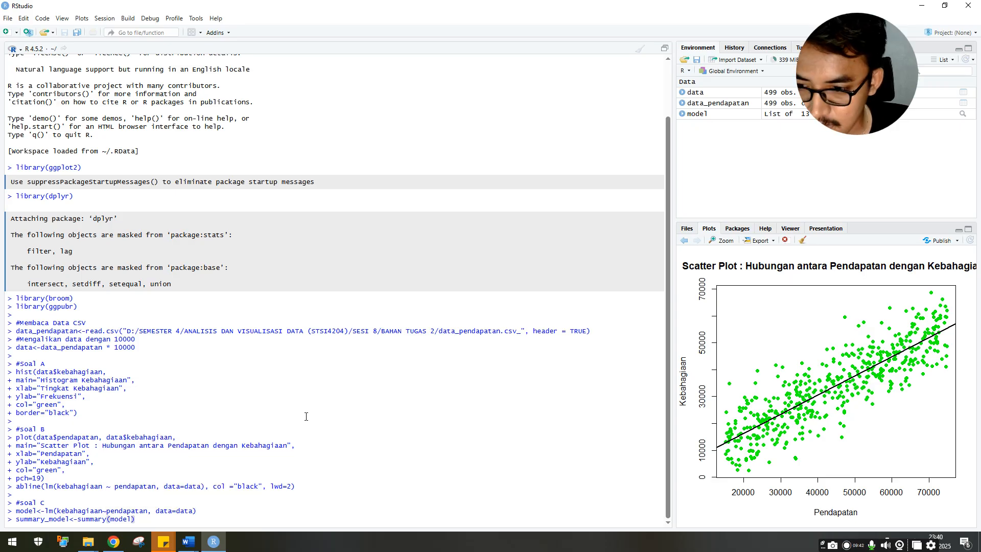
key("Return")
- Run print(summary_model) to output the regression results and highlight the Multiple R-squared value
type("print")
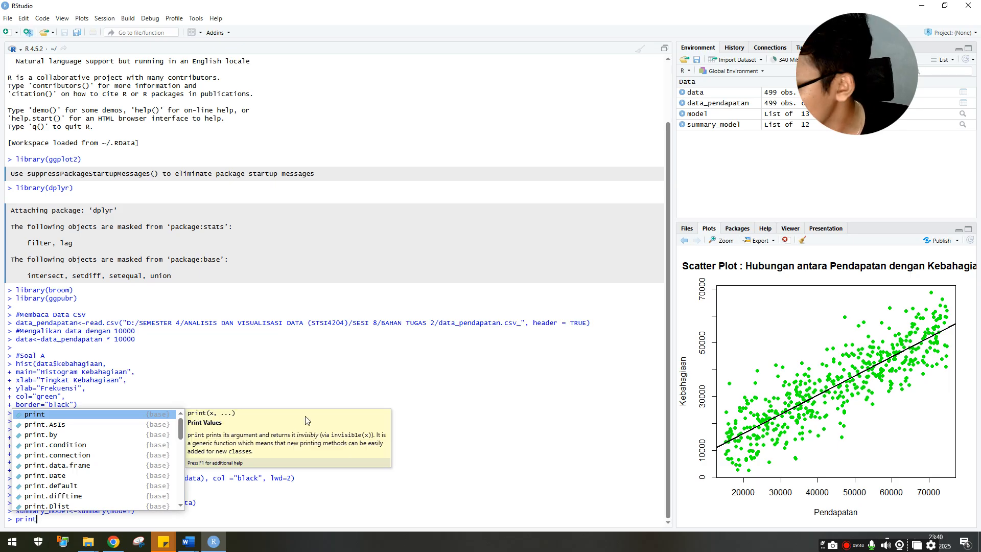
type("(summary")
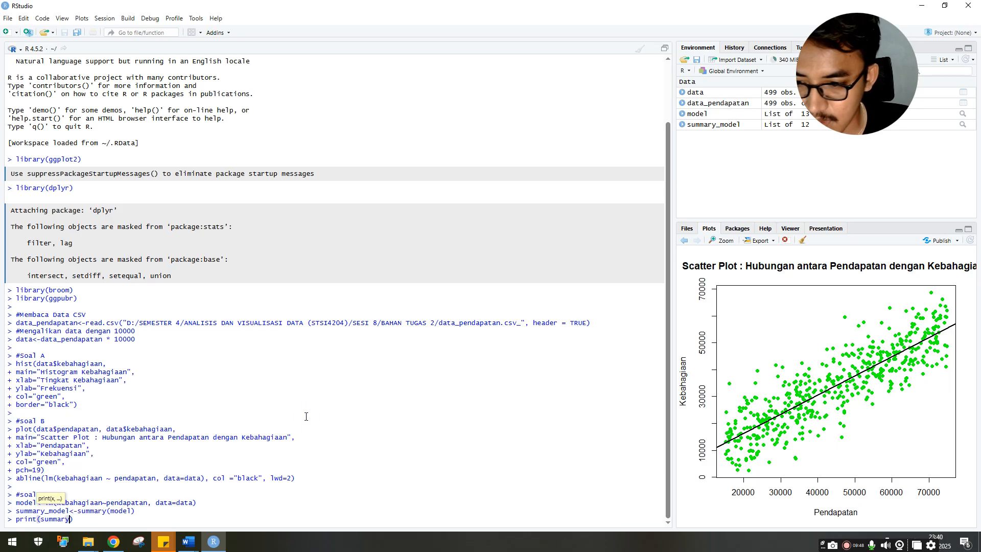
type("_model")
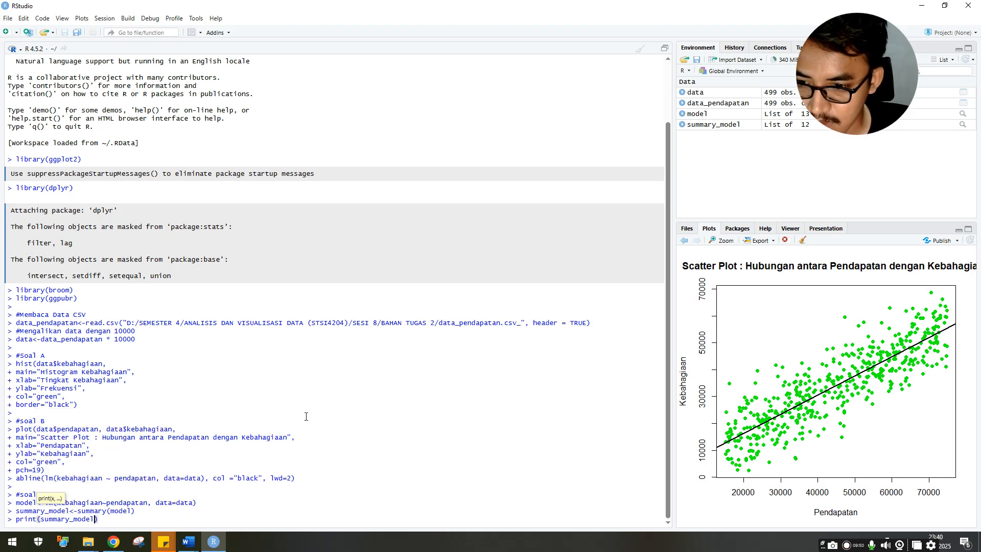
key("Return")
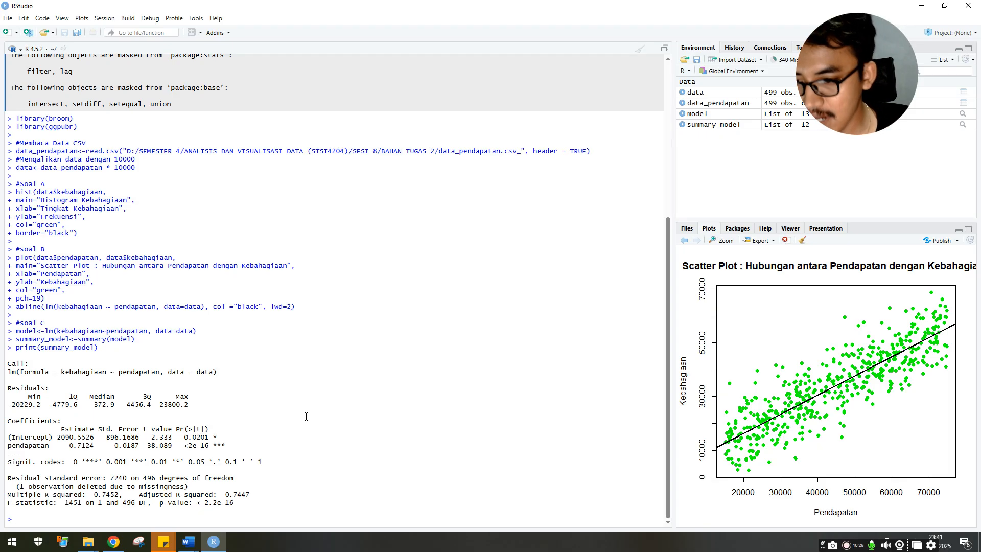
left_click_drag(99, 494, 123, 494)
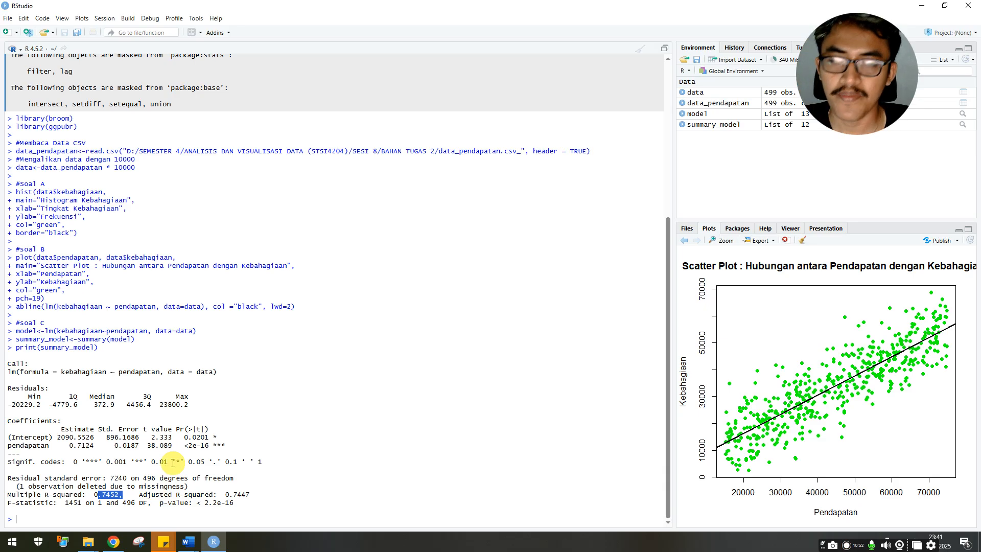
- Return to the console prompt, leave a blank line and enter the comment "#Soal D" for the next question
left_click(202, 515)
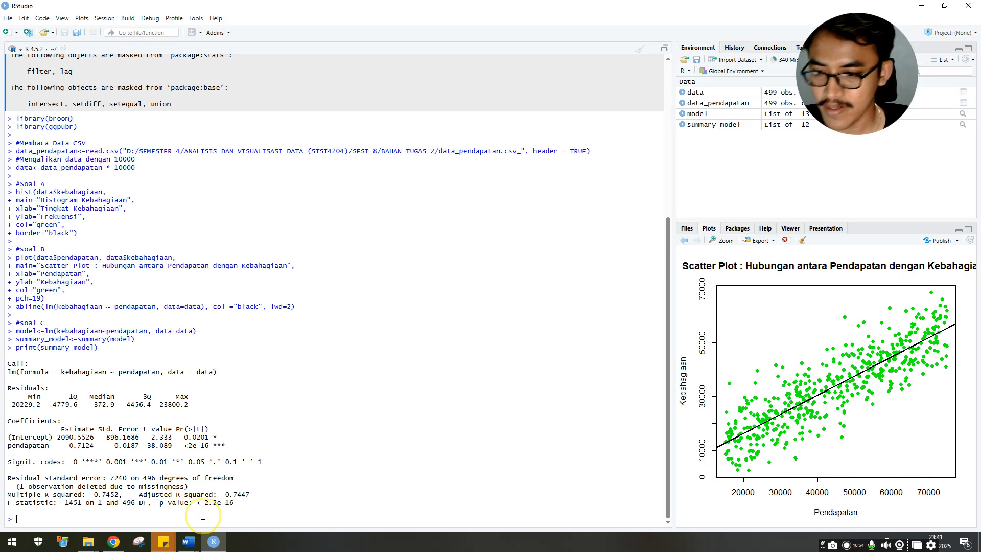
key("Return")
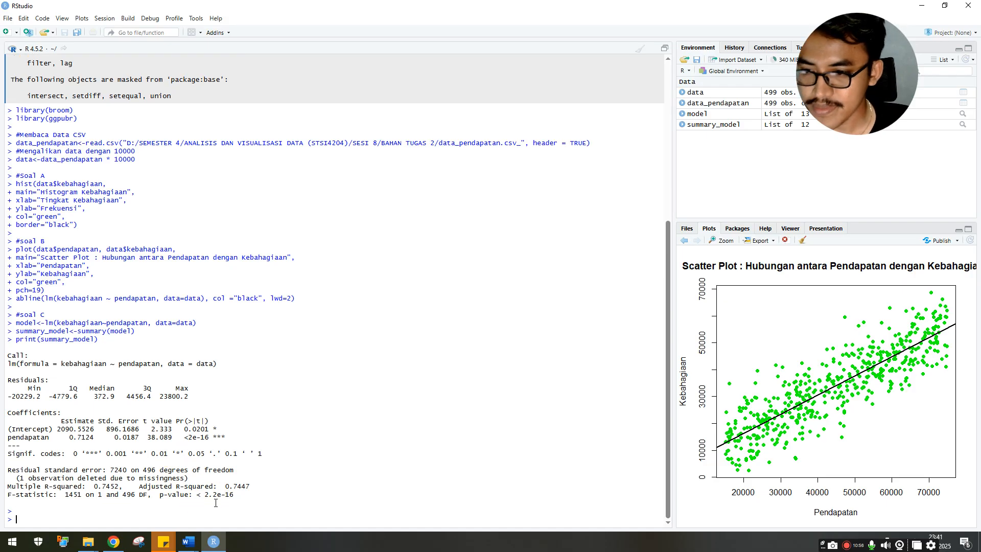
type("#")
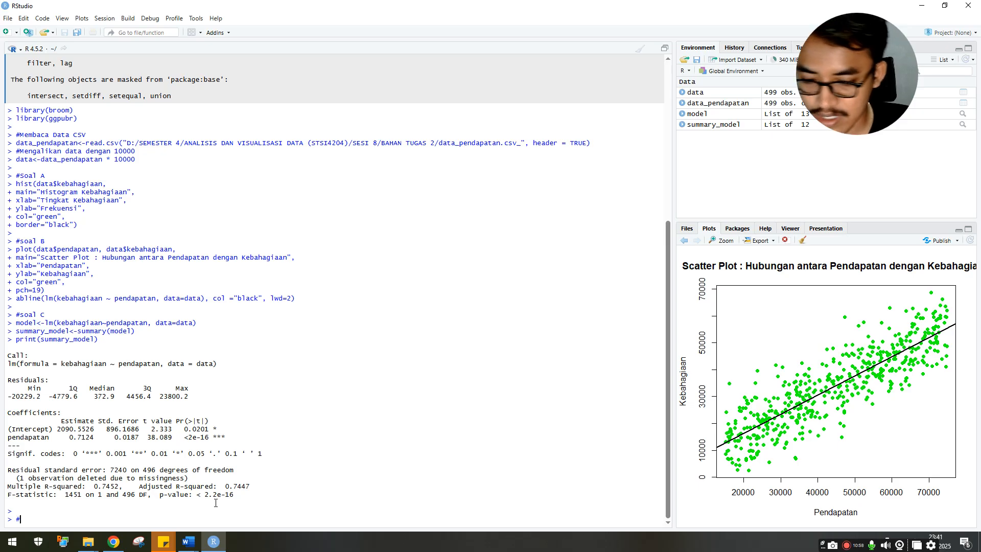
type("Soal D")
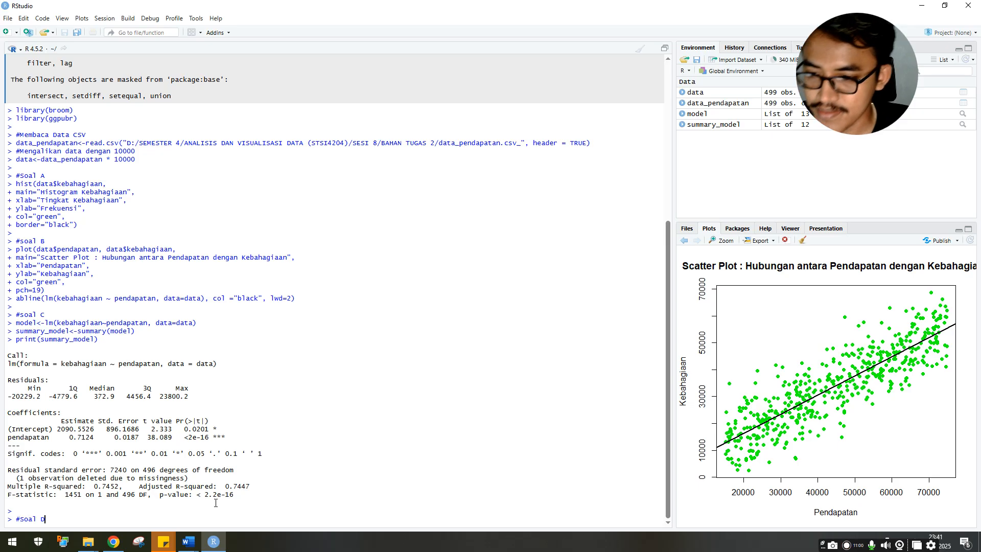
key("Return")
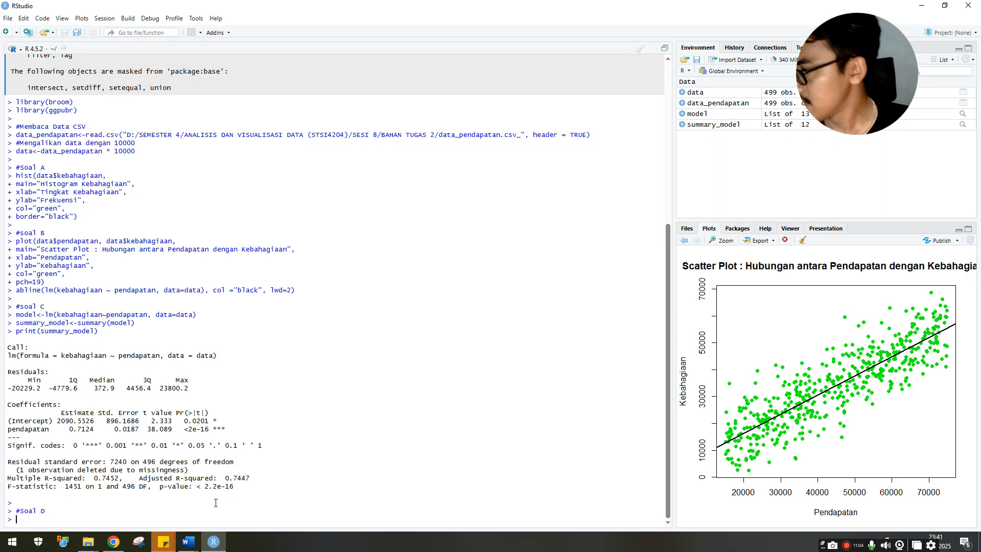
- Check question D in the Word assignment, return to RStudio and try to set a 2-by-2 plot layout with par(mrflow=c(2,2))
key("alt+Tab")
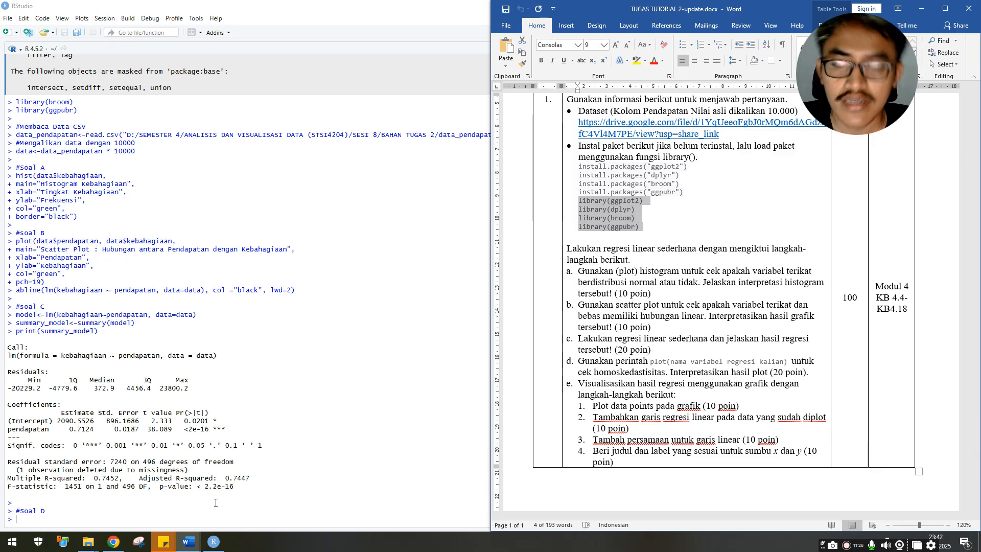
key("alt+Tab")
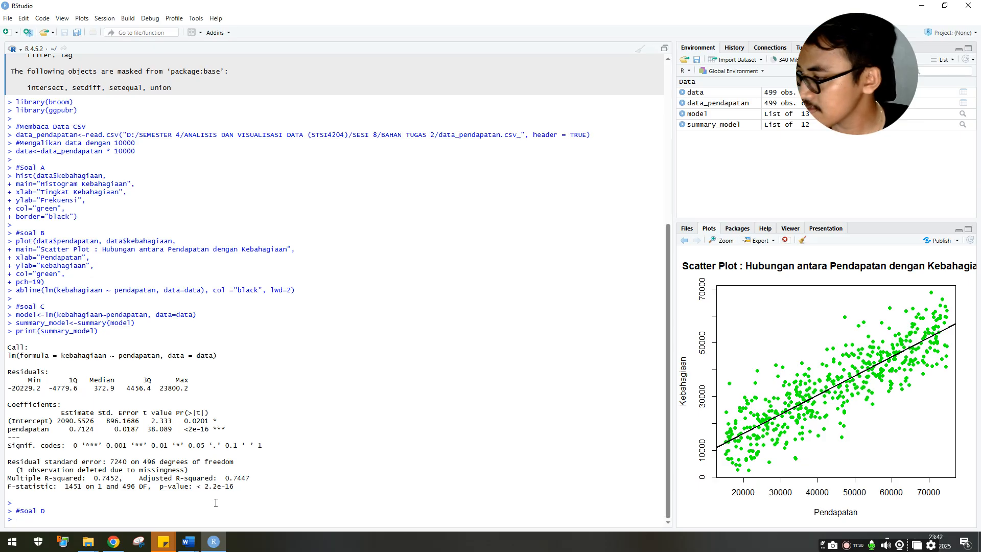
type("par(")
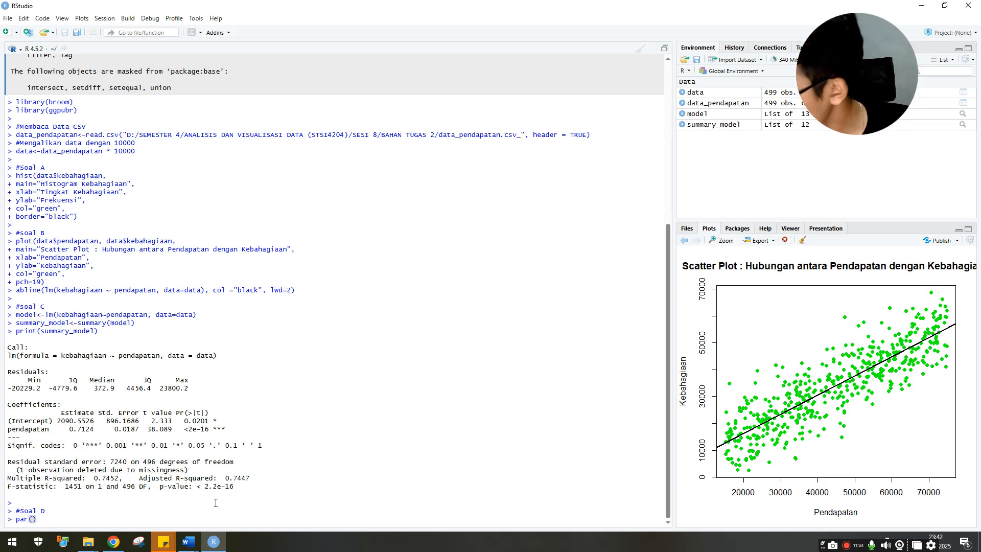
type("mrflow")
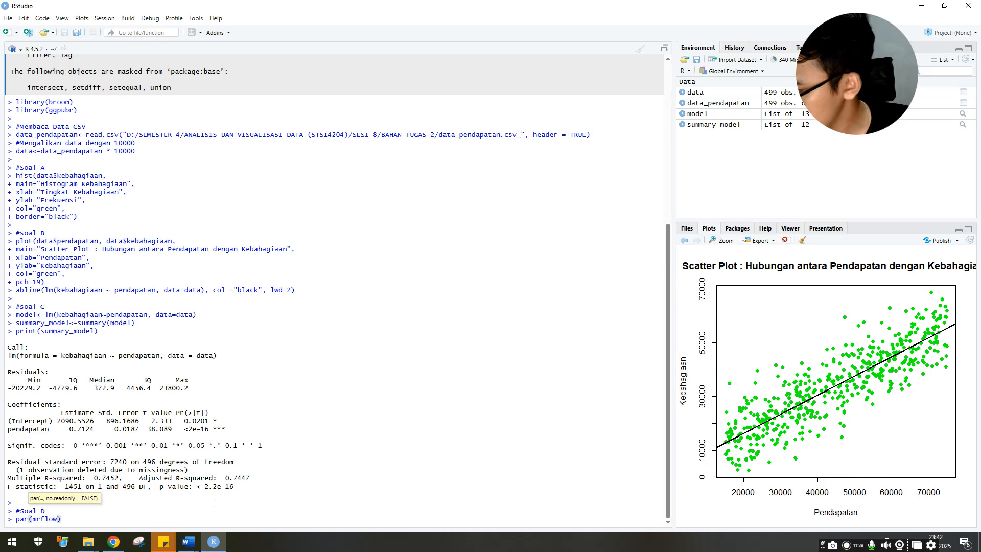
type("=c")
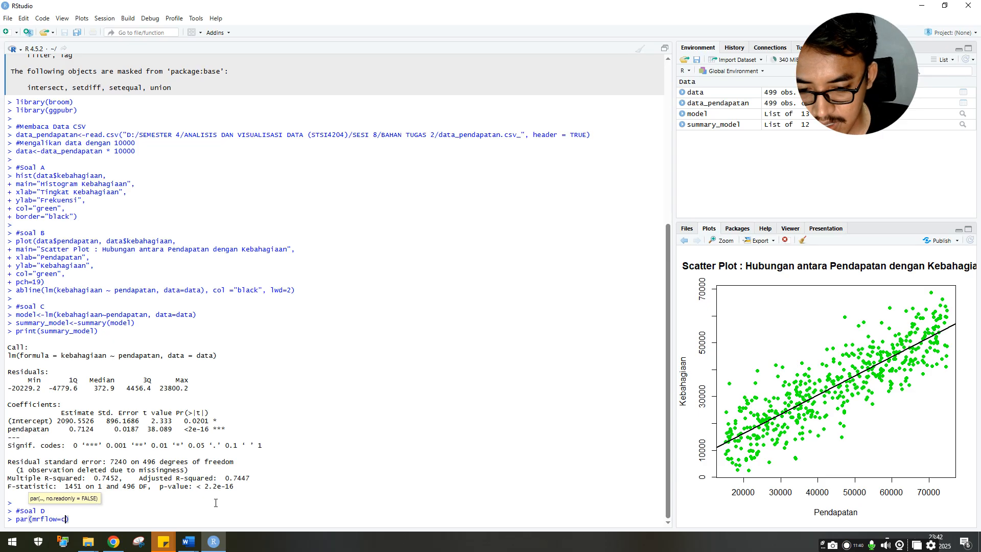
type("(2,2")
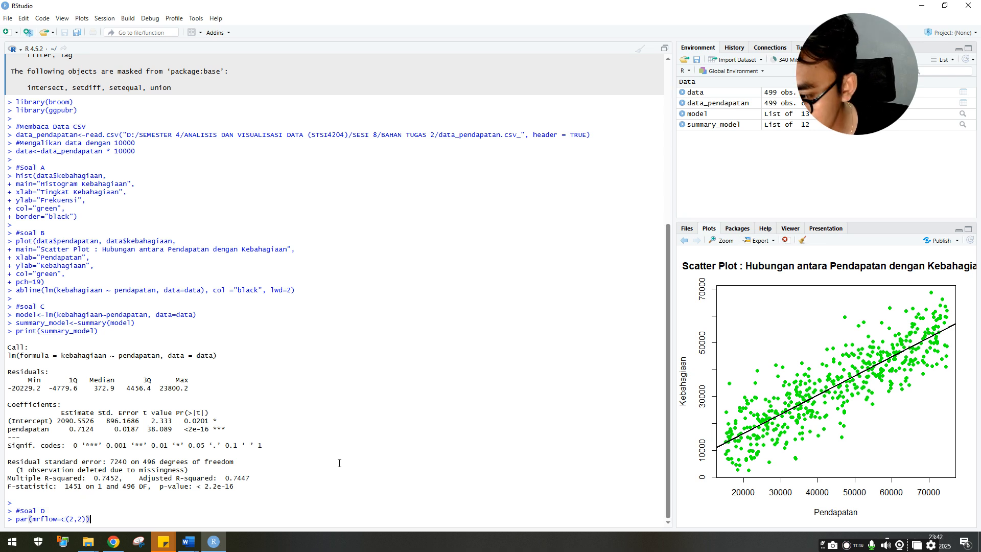
key("Return")
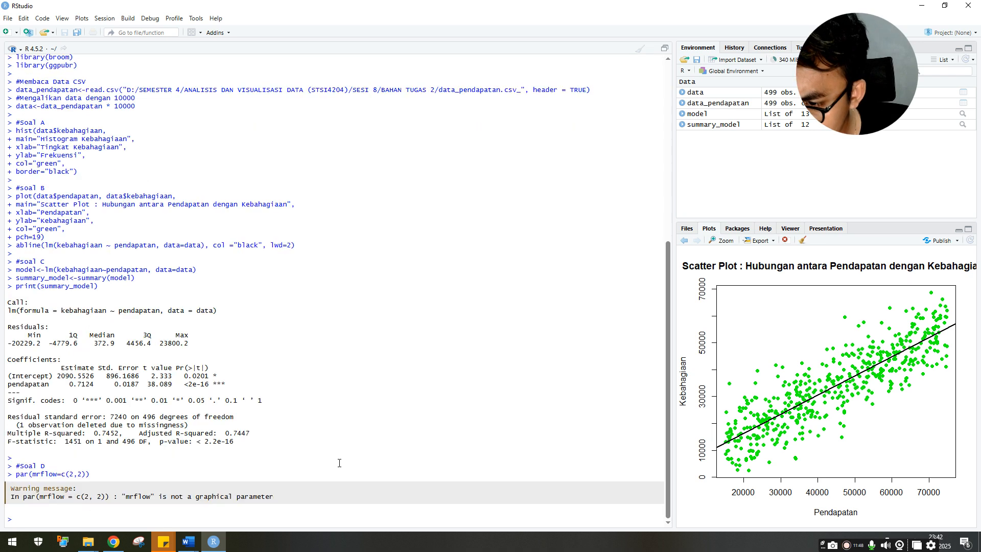
- Recall the layout command, change the parameter name to mrfrow and try running par(mrfrow=c(2,2))
key("Up")
key("Left")
key("Left")
key("Left")
key("Left")
key("Left")
key("Left")
key("Left")
key("Left")
key("Left")
key("Left")
key("Left")
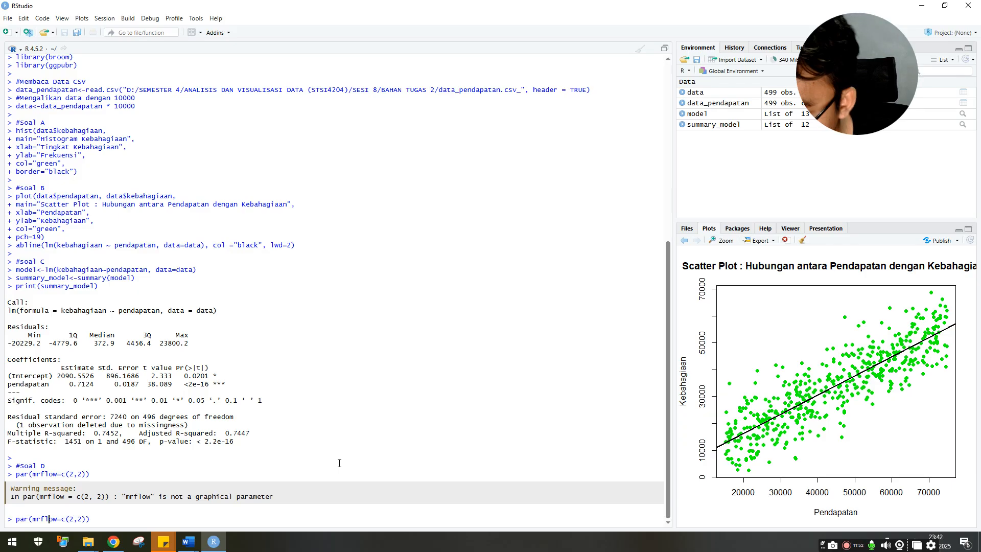
key("Delete")
type("r")
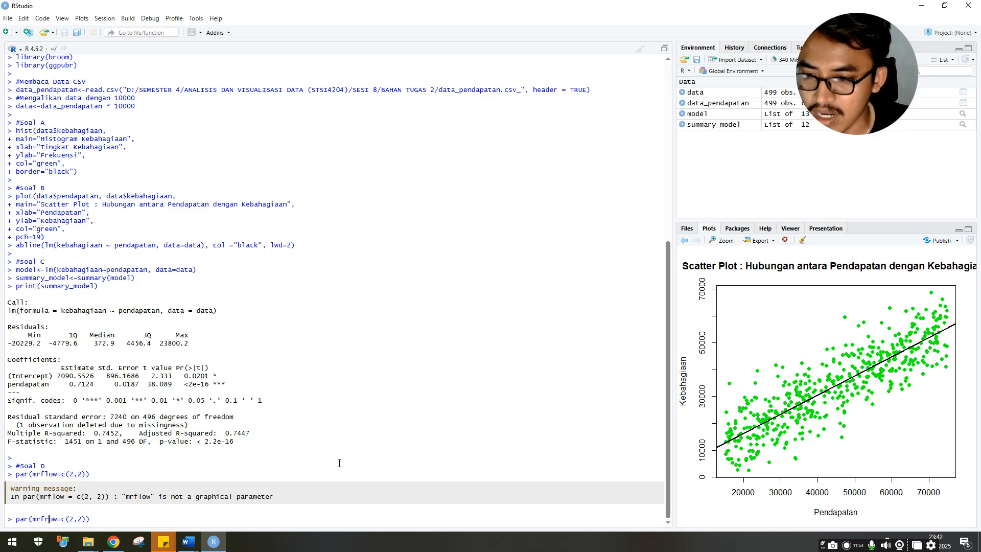
key("Return")
key("Up")
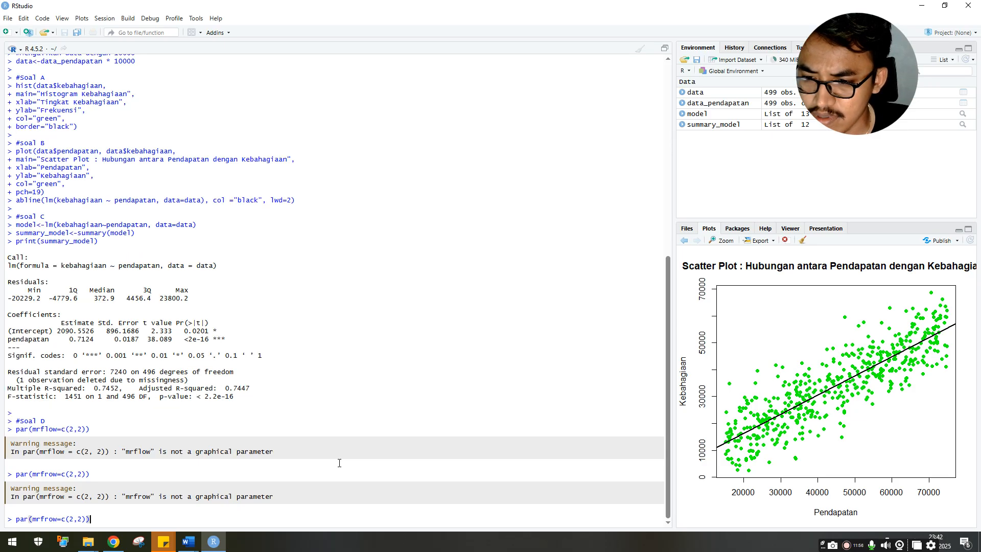
key("BackSpace")
key("BackSpace")
key("BackSpace")
key("BackSpace")
key("BackSpace")
key("BackSpace")
key("BackSpace")
key("BackSpace")
key("BackSpace")
key("BackSpace")
key("BackSpace")
key("BackSpace")
key("BackSpace")
key("BackSpace")
key("BackSpace")
key("BackSpace")
key("BackSpace")
key("BackSpace")
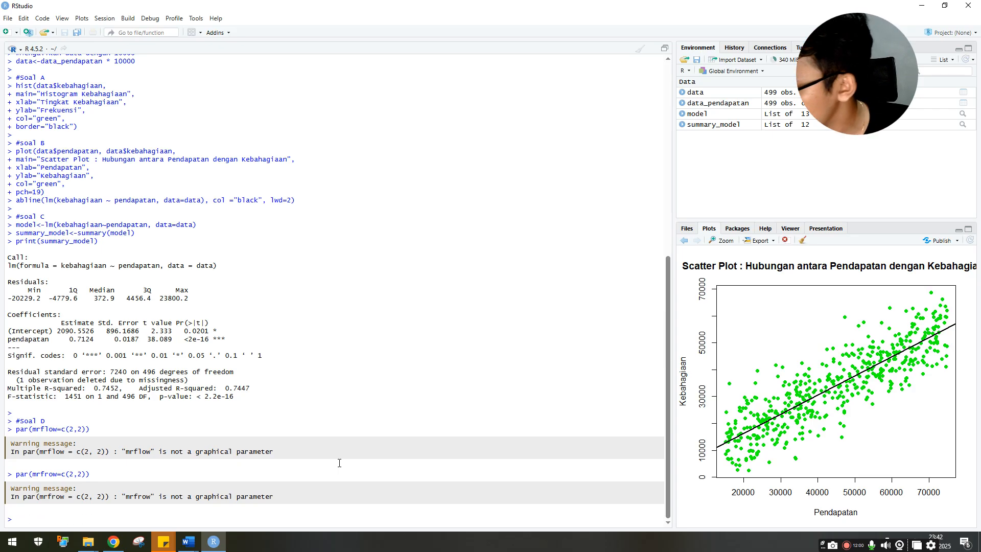
- Run par(mfrow=c(2,2)) in the console to arrange plots in a 2-by-2 grid
type("par")
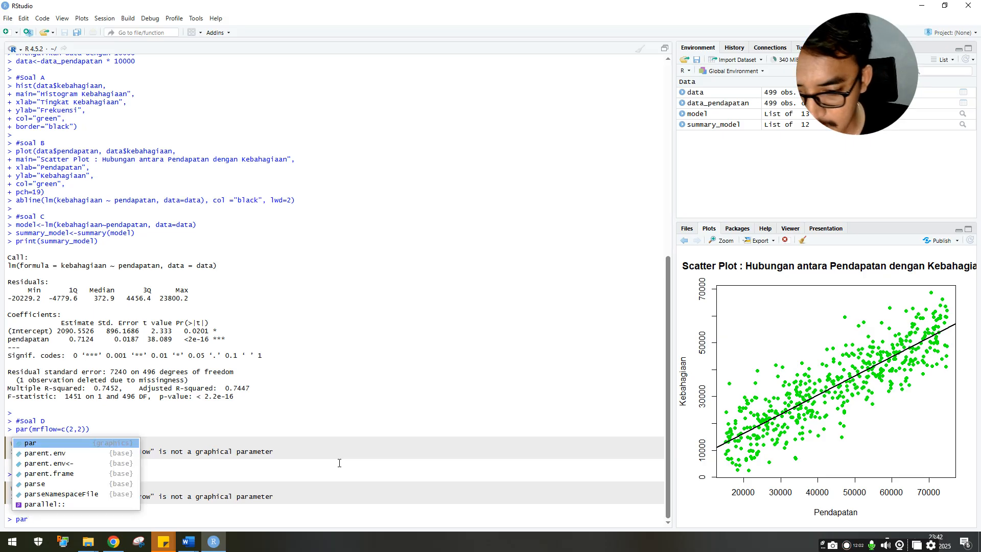
type("(mr")
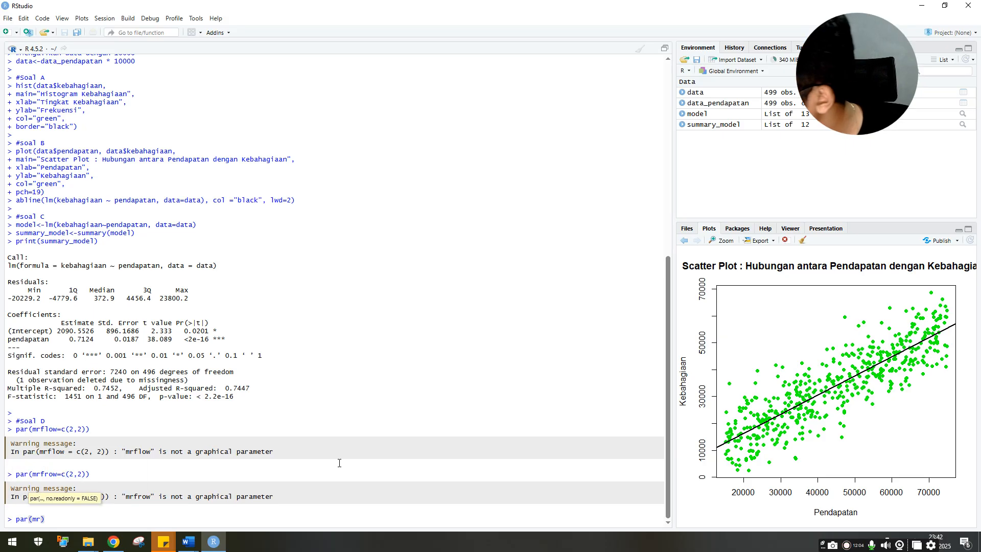
key("BackSpace")
type("fro")
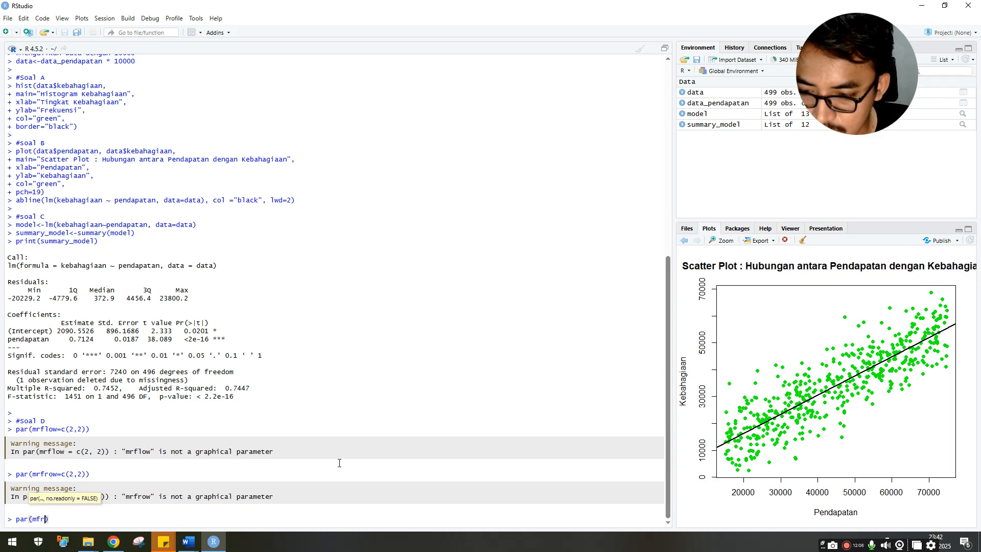
type("w")
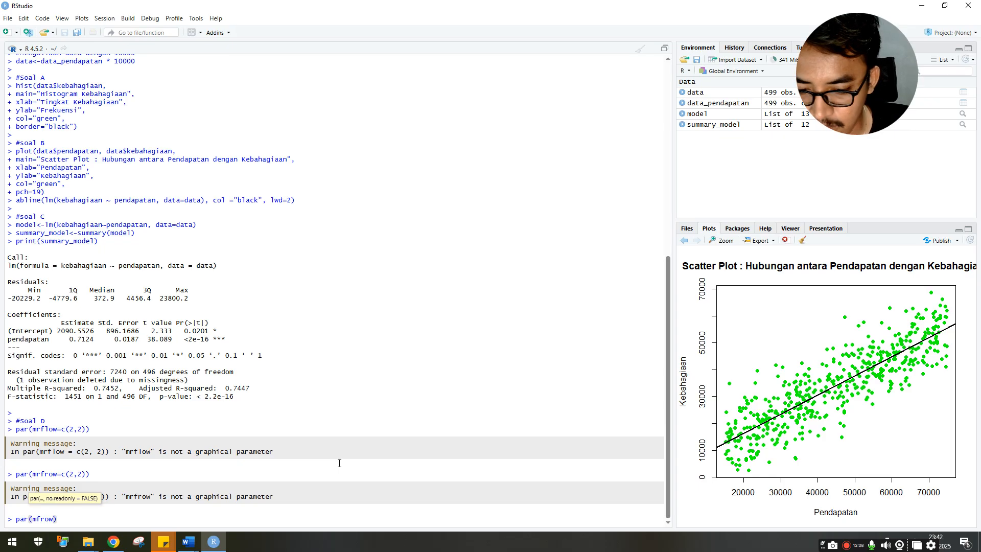
type("=c(")
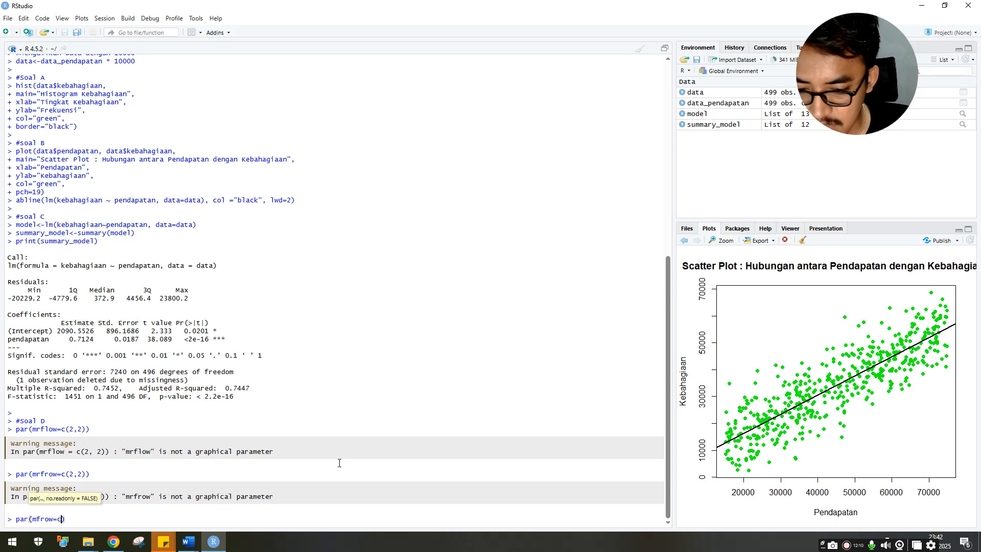
type("2,2))")
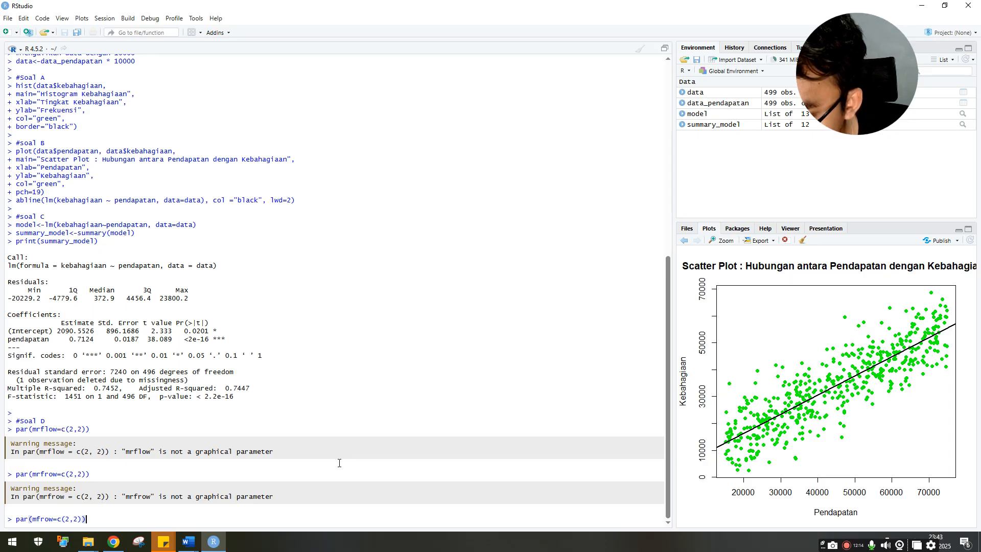
key("Return")
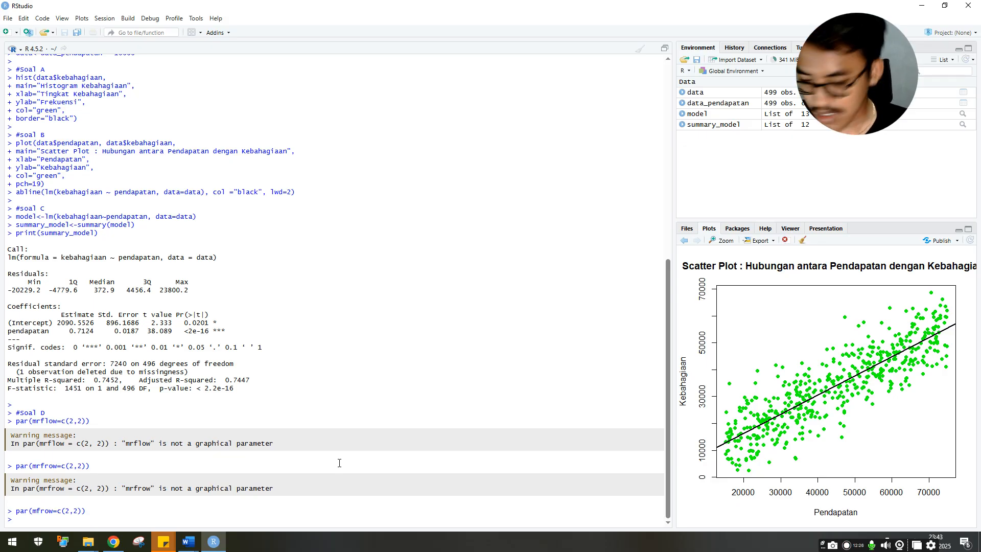
- Run plot(model) to draw the regression diagnostic plots and examine the Residuals vs Fitted plot
type("plot")
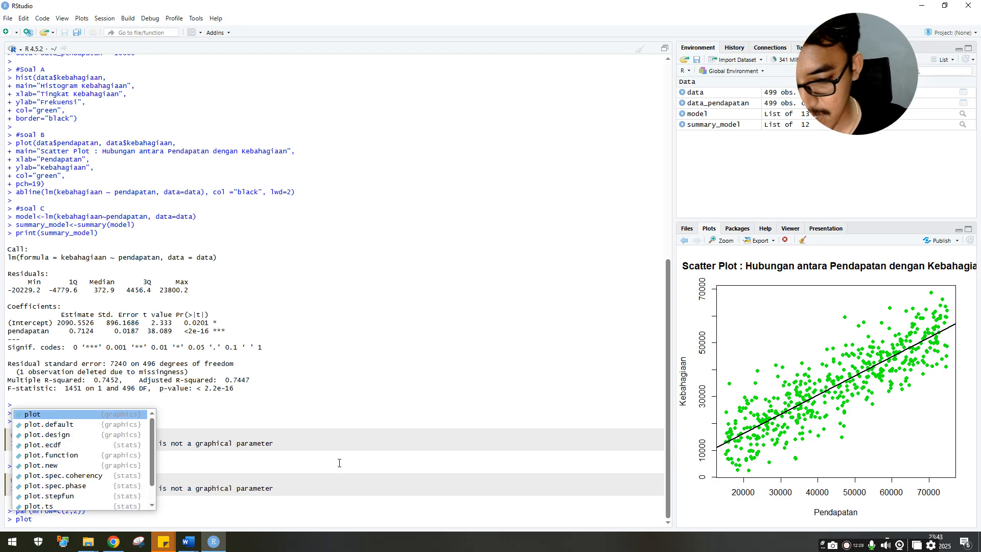
type("(model")
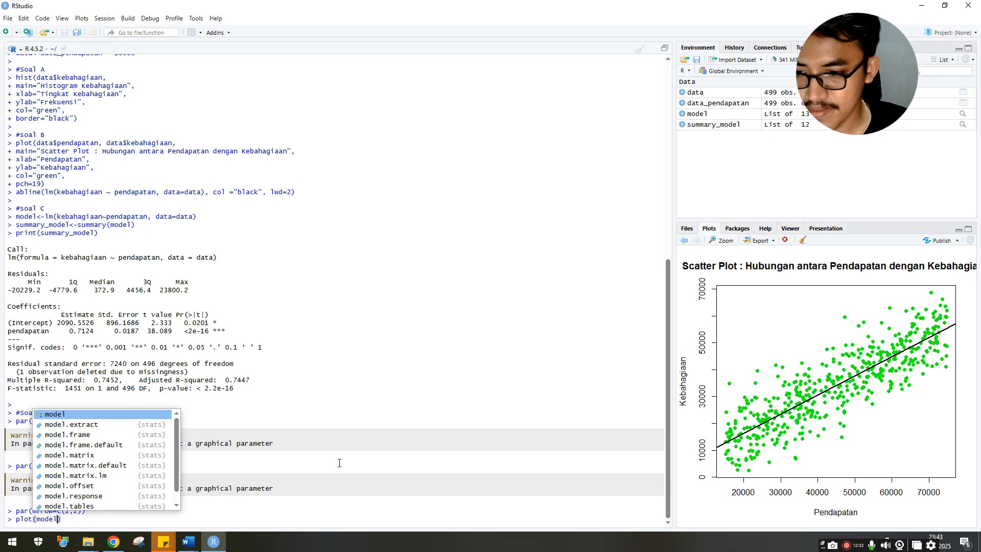
key("Return")
key("Return")
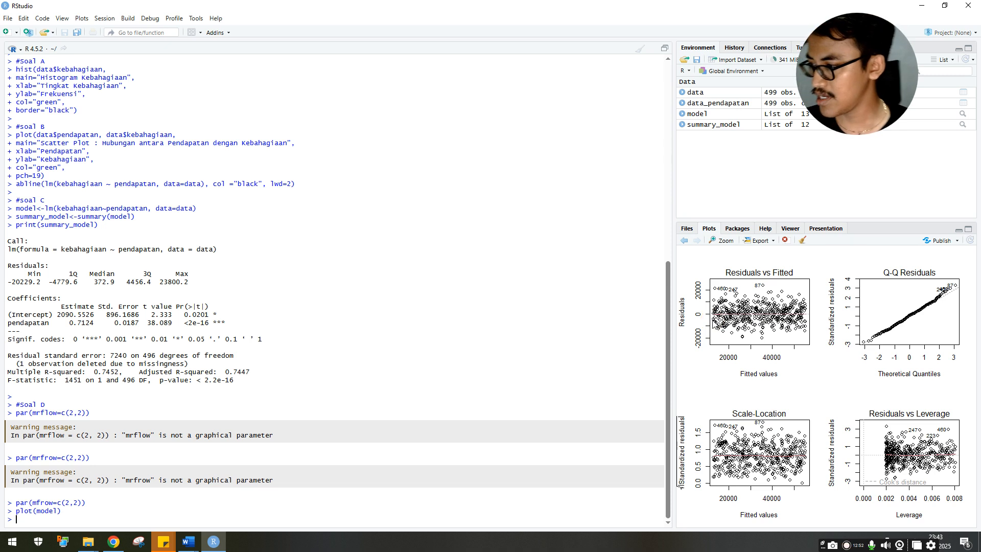
left_click_drag(714, 323, 781, 310)
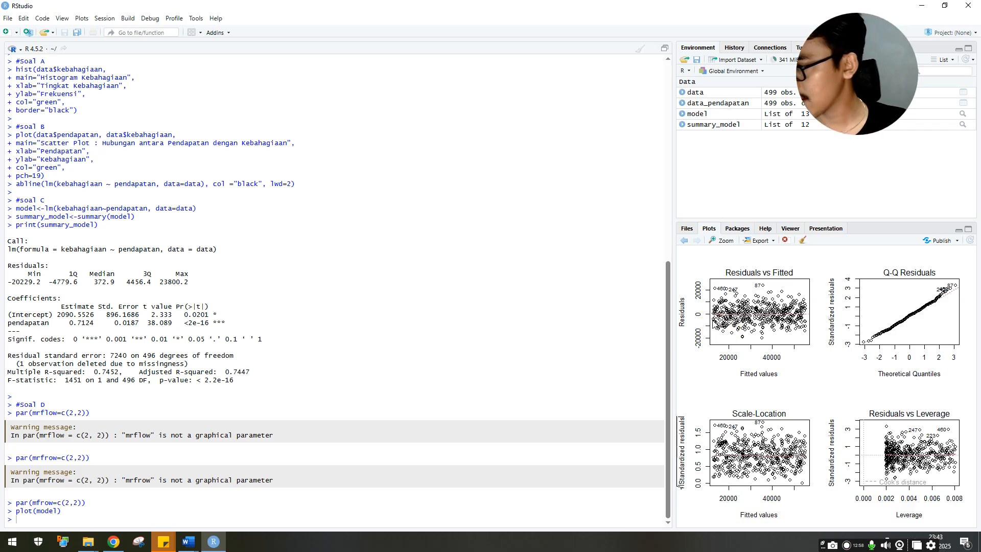
mouse_move(713, 322)
left_mouse_down()
mouse_move(798, 311)
mouse_move(744, 328)
left_mouse_up()
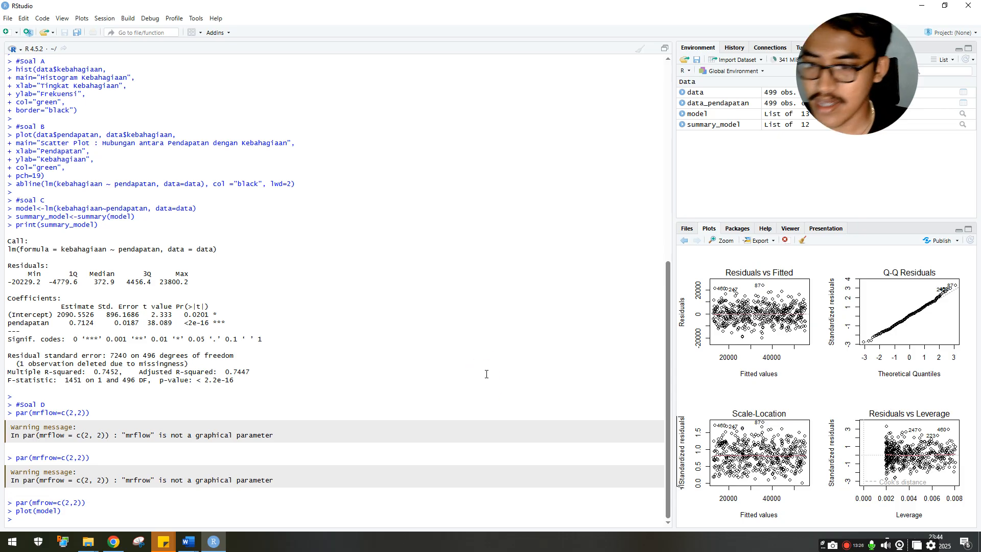
- Leave a blank line in the console and enter the comment "#soal E" for the next question
key("Return")
type("soal")
key("BackSpace")
key("BackSpace")
key("BackSpace")
key("BackSpace")
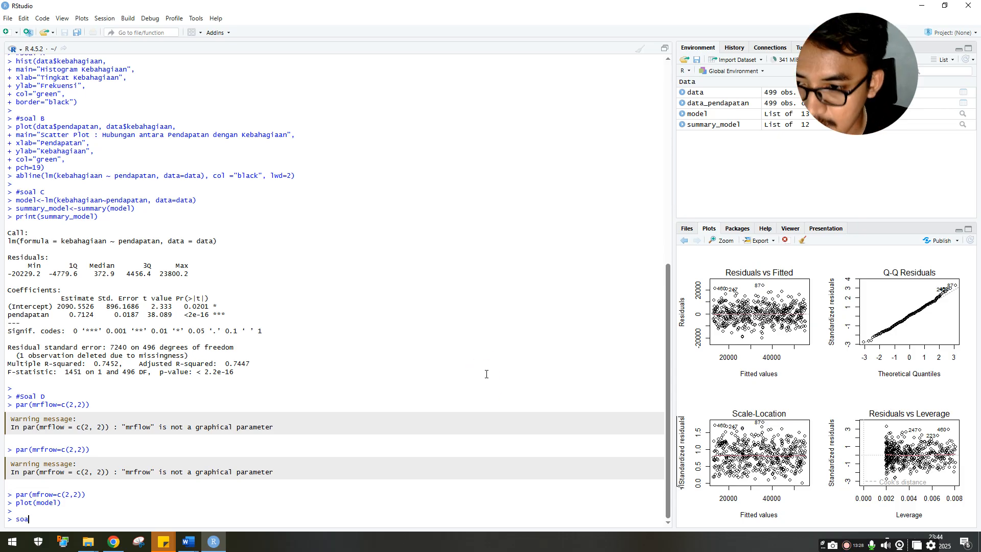
type("#soal E")
- Switch to the Word assignment to read the instructions for question E, and return to RStudio
key("alt+Tab")
scroll(627, 289, "down", 3)
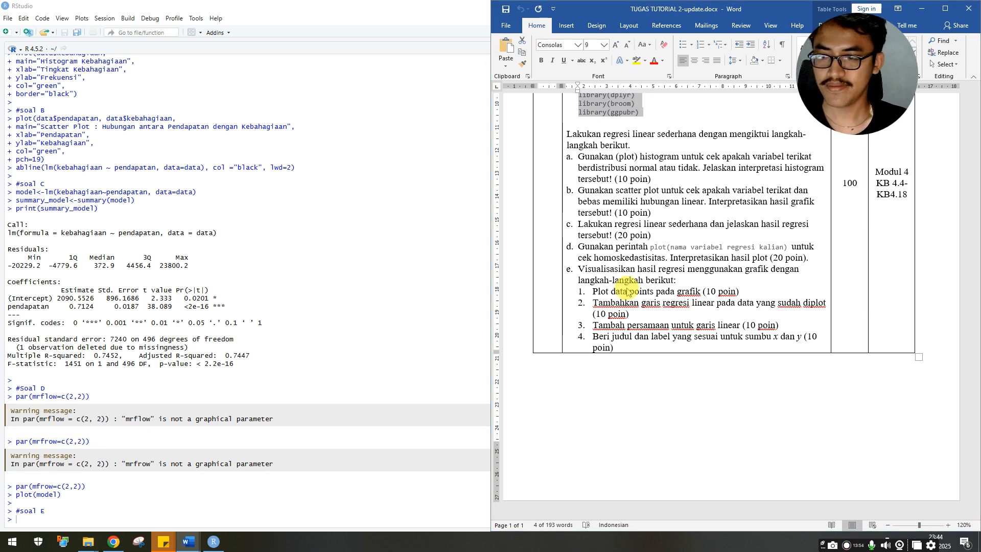
key("alt+Tab")
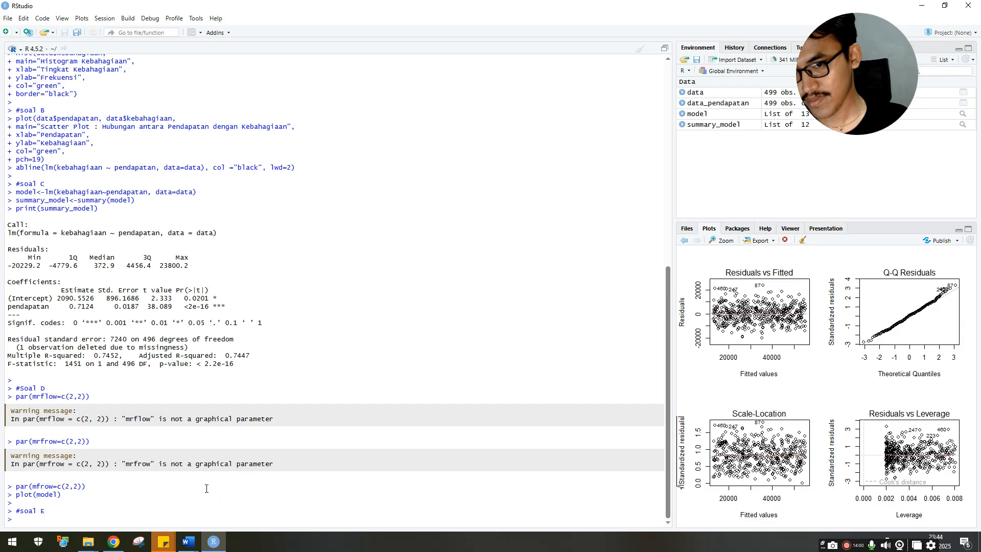
- Run par(mfrow=c(1,1)) in the console to reset the layout to a single plot
type("par")
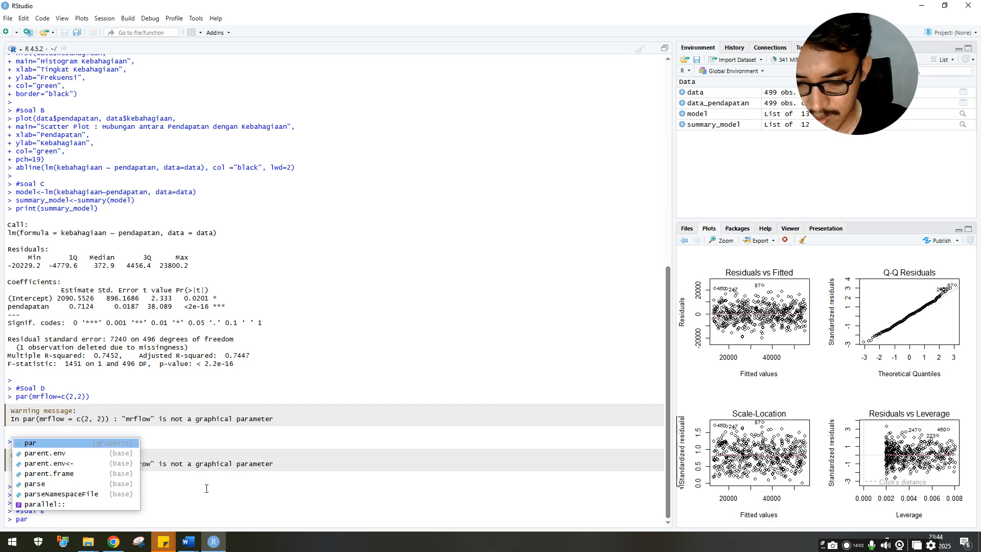
type("(")
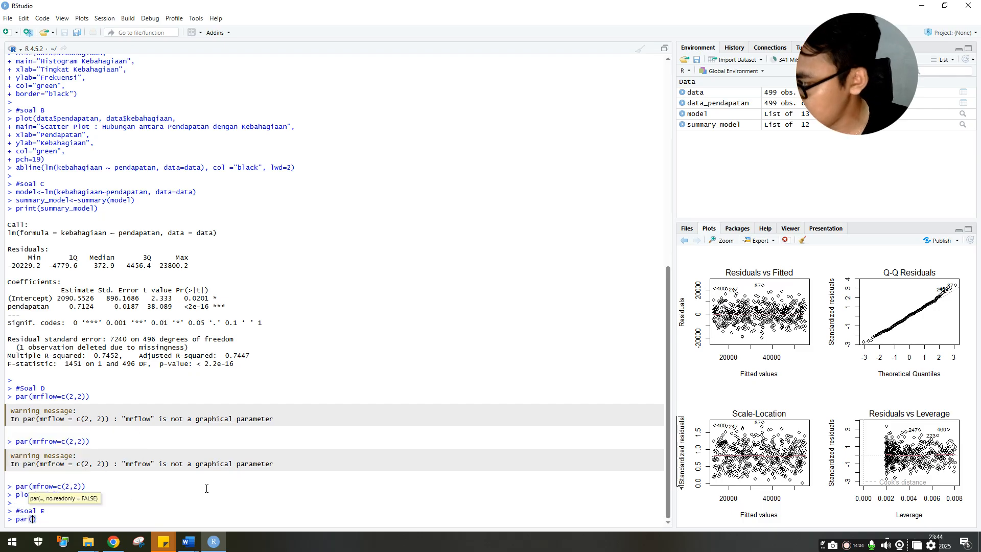
type("mf")
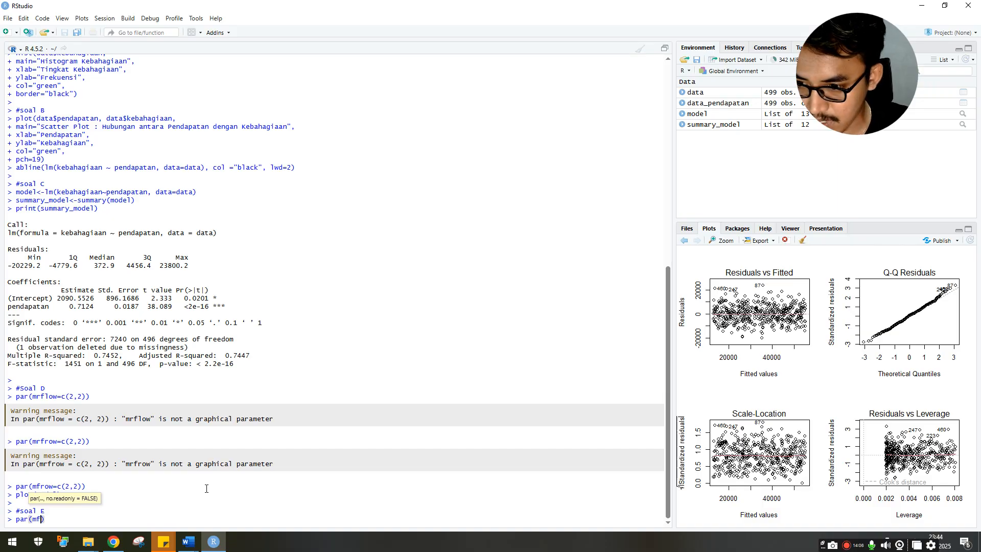
type("row")
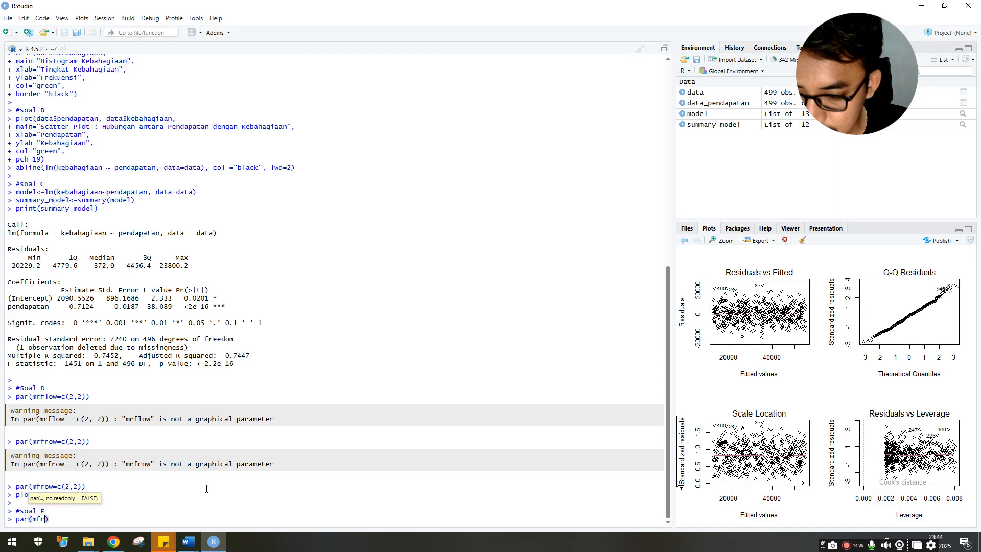
type("(")
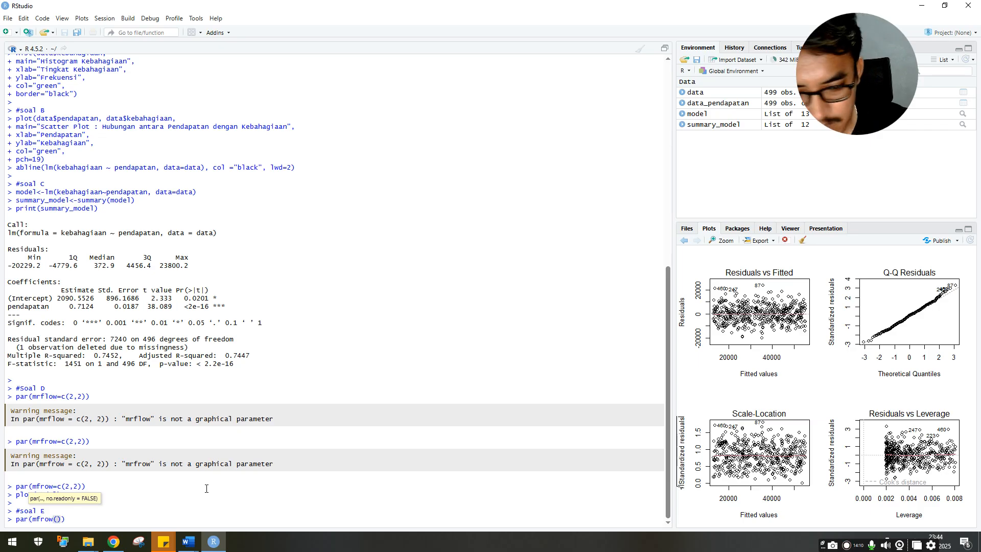
key("BackSpace")
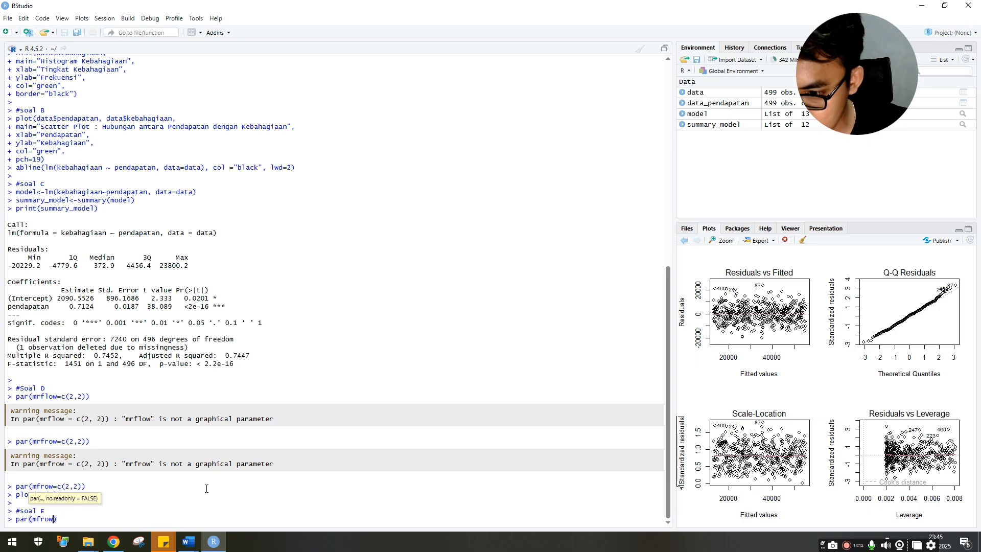
type("=c")
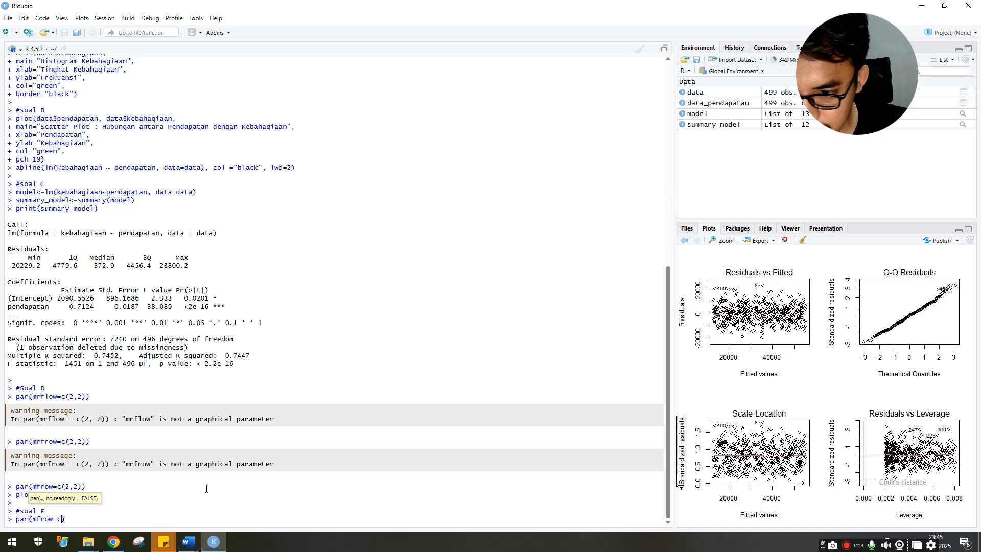
type("(1,1))")
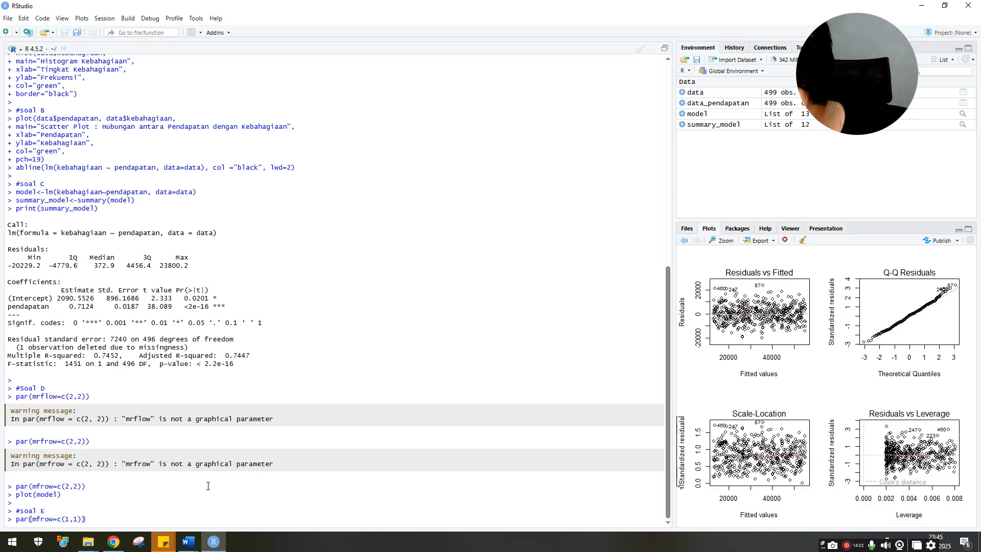
key("Return")
- Begin a plot() call in the console with data$pendapatan on the x-axis and data$kebahagiaan on the y-axis, continuing onto a new line
type("plot")
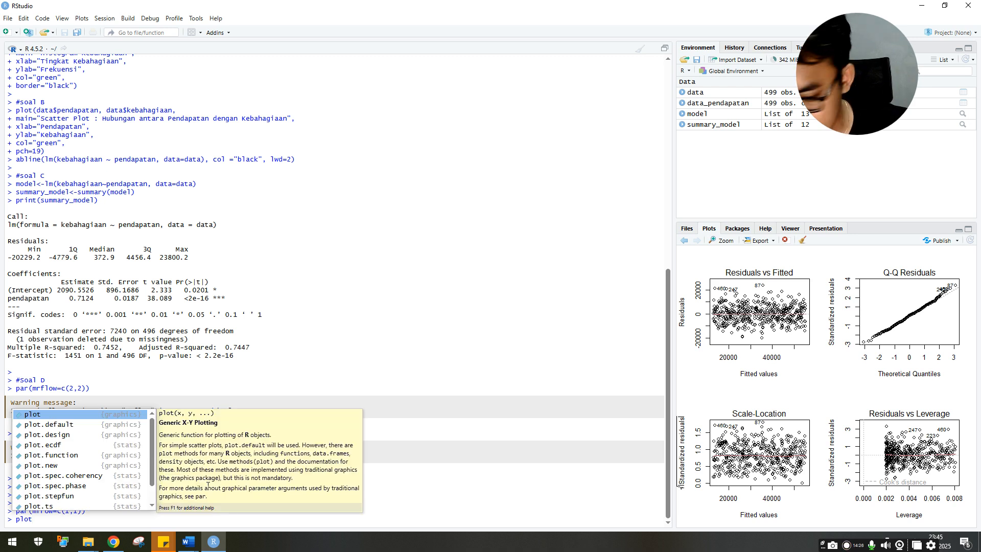
type("(data$")
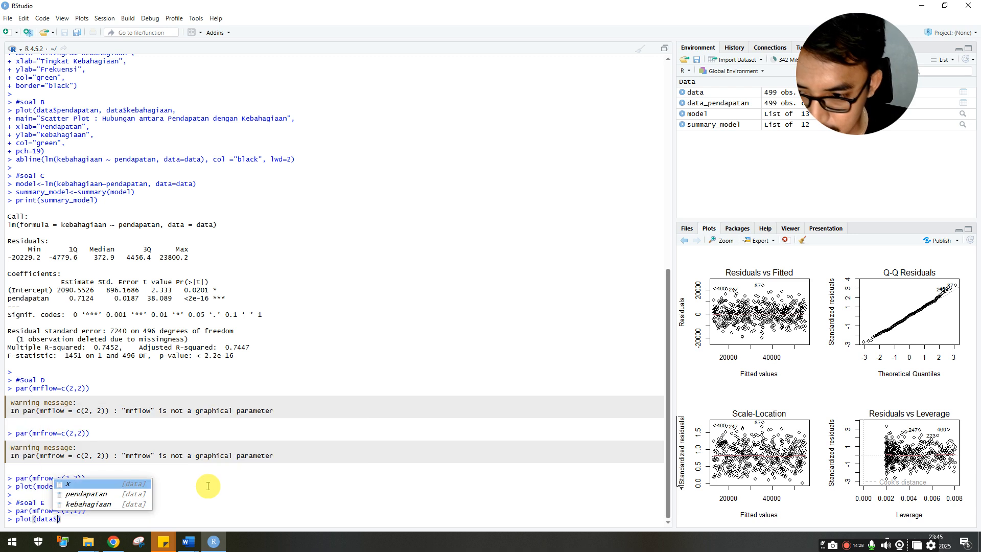
key("Down")
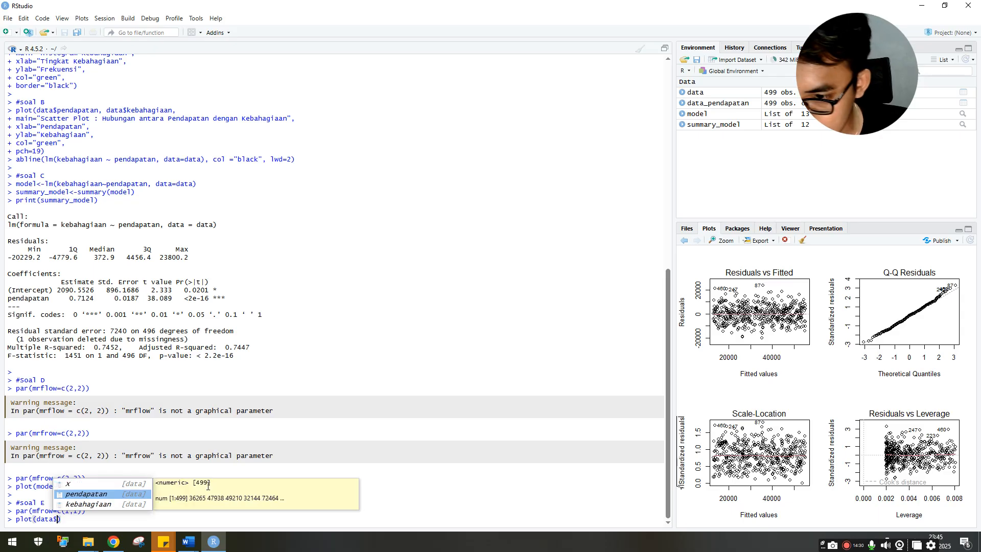
key("Return")
type(", data")
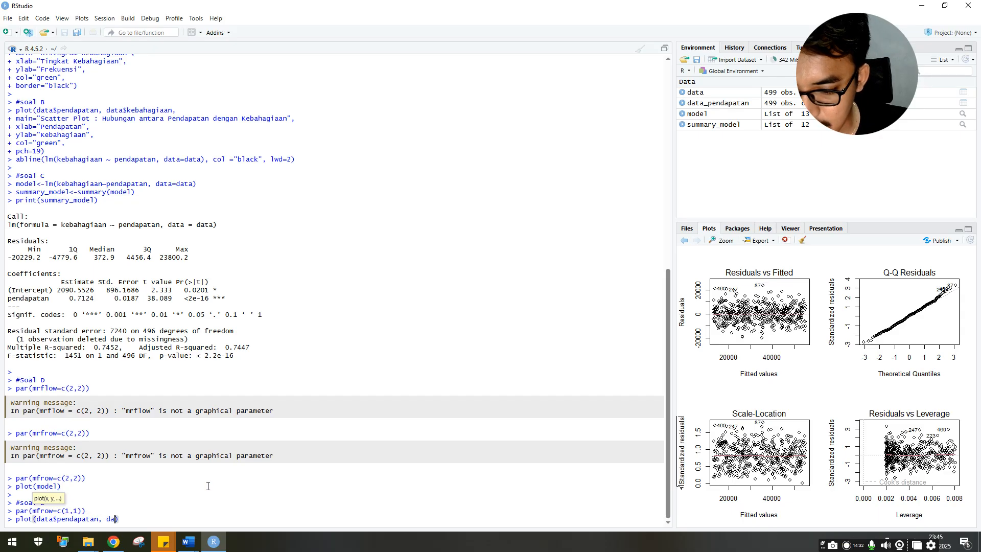
type("$")
key("Down")
key("Down")
key("Return")
key("Delete")
type(",")
key("Return")
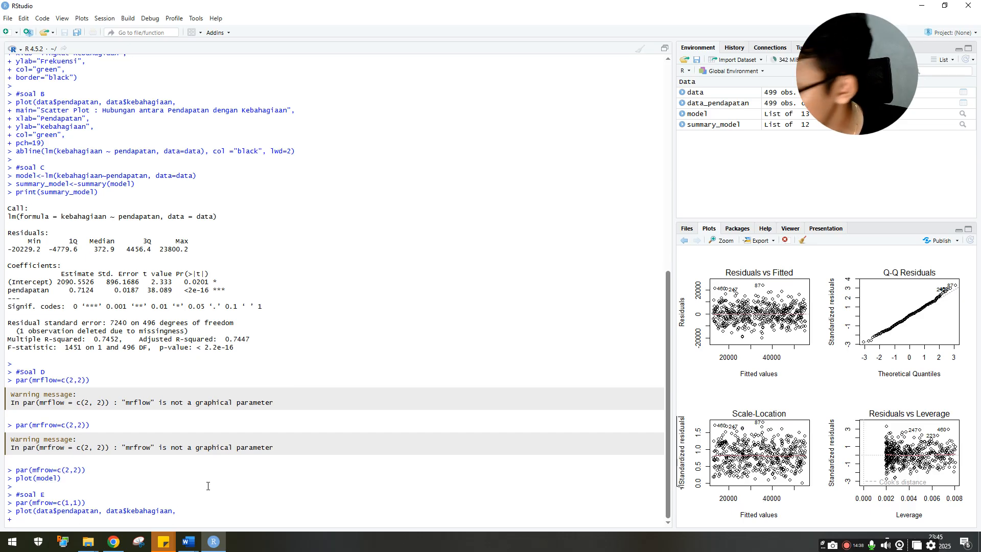
- Add the plot's main title argument as "Regresi Linear : Pengaruh Pendapatan terhadap Kenahagiaan"
type("main")
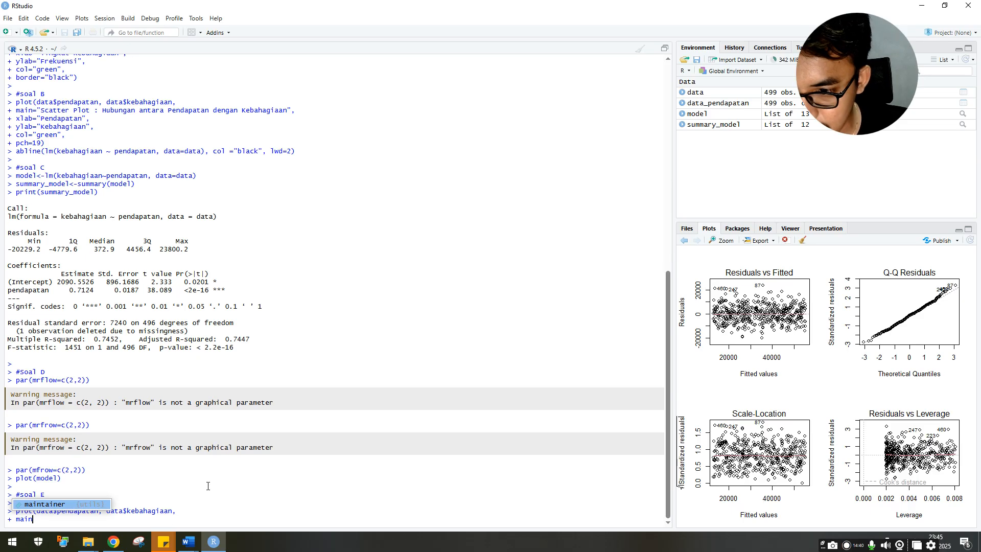
type("=\"R")
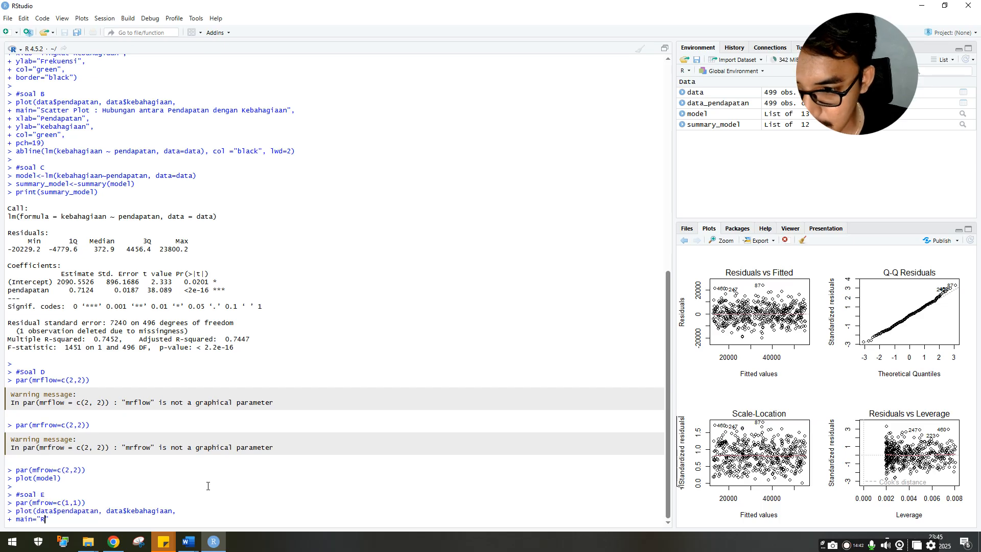
type("egresi")
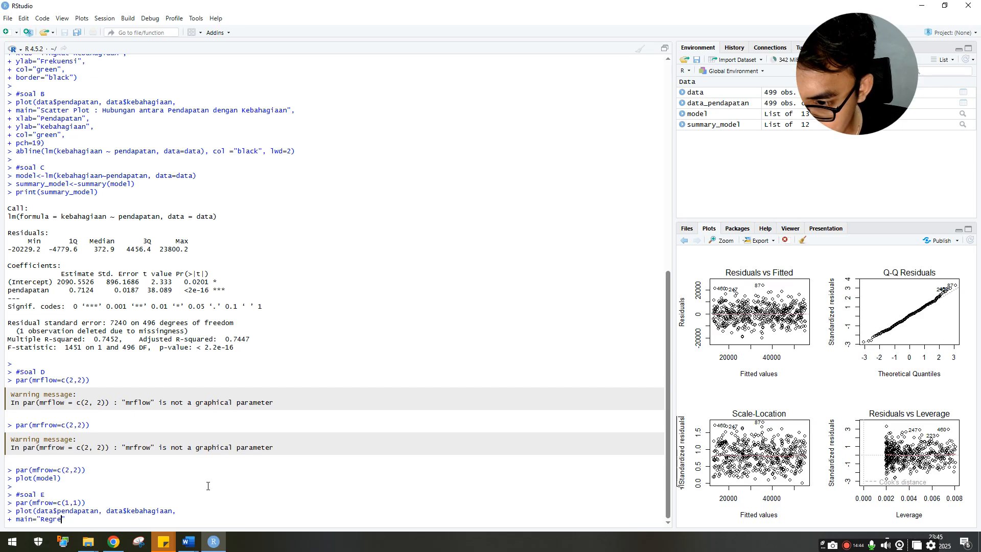
type(" Linear")
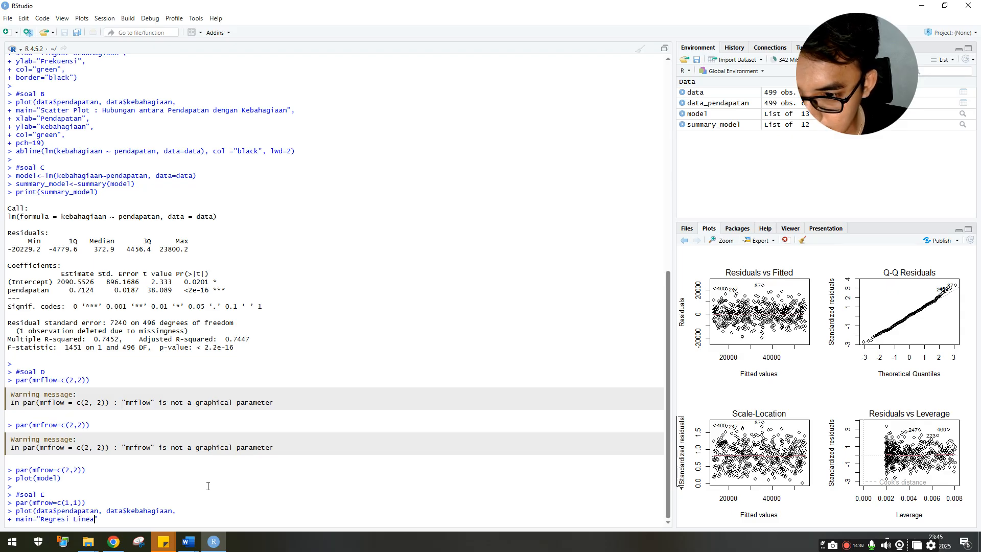
type(" : Pen")
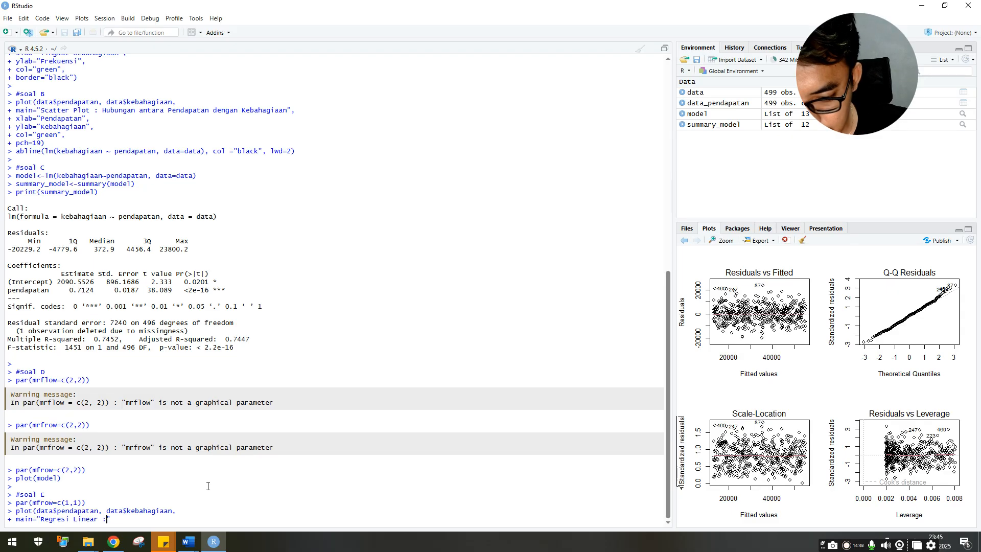
type("garuh ")
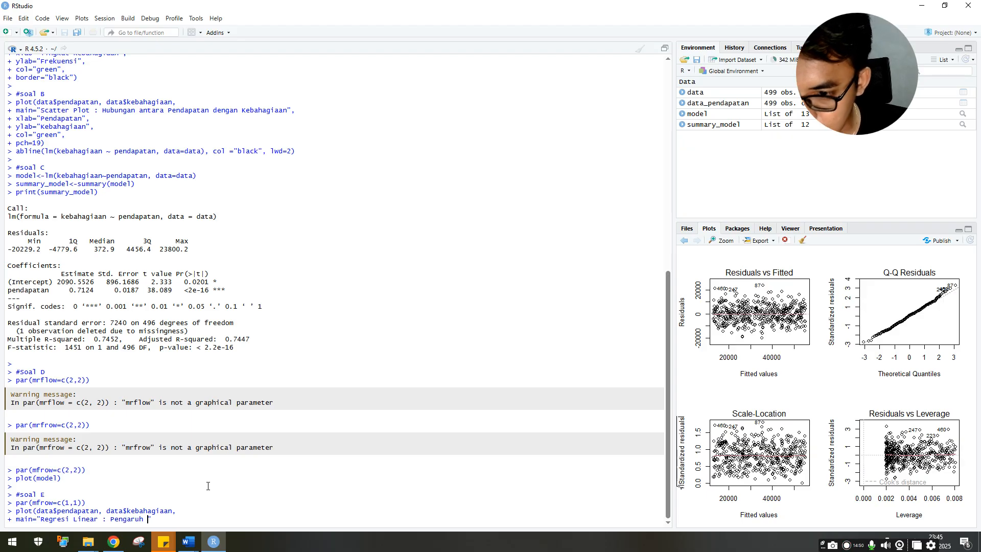
type("Pendapatan")
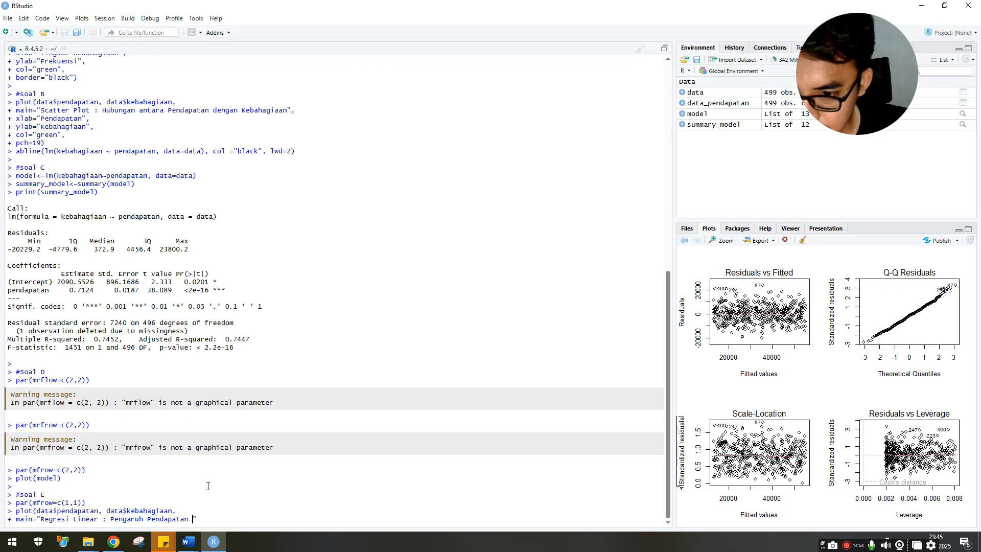
type(" Ter")
key("BackSpace")
key("BackSpace")
key("BackSpace")
type("terhadap ")
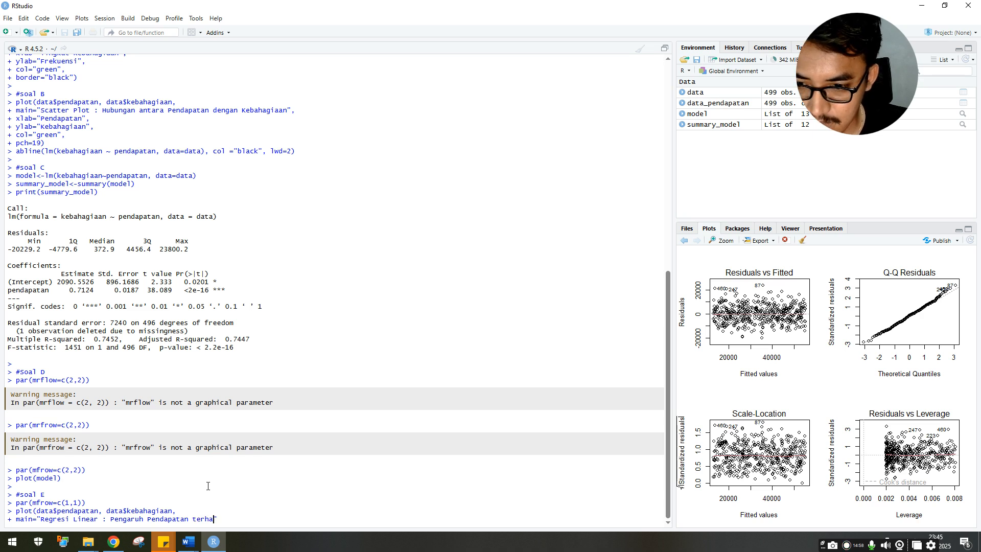
type("Kenahagiaan")
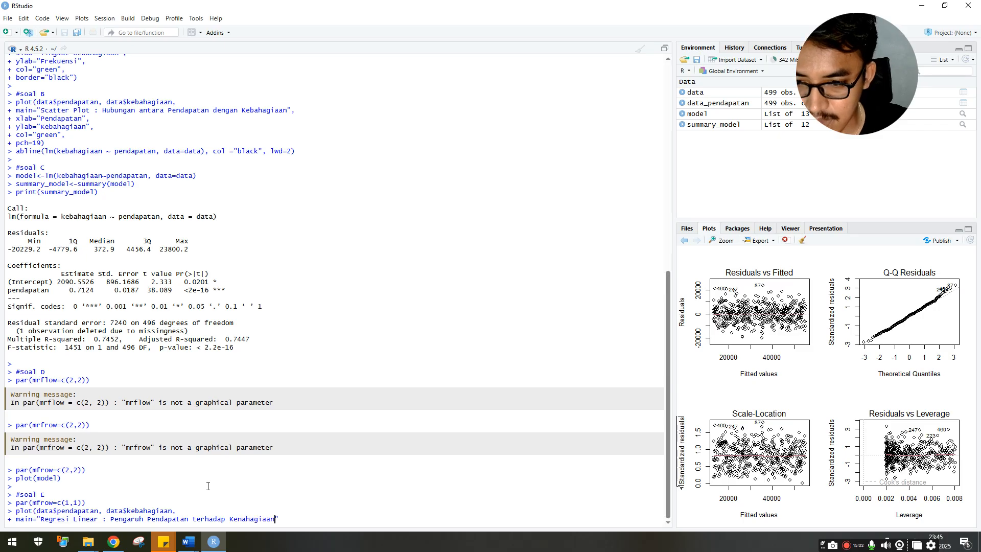
key("End")
type(",")
key("Return")
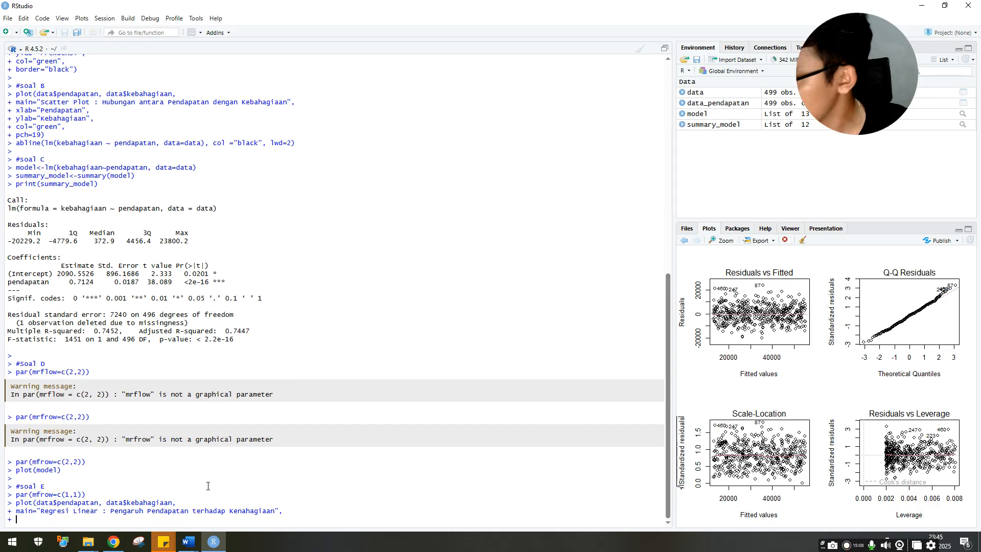
- Add the axis label arguments xlab="Pendapatan" and ylab="Kebahagiaan" on separate lines of the plot call
type("xlab")
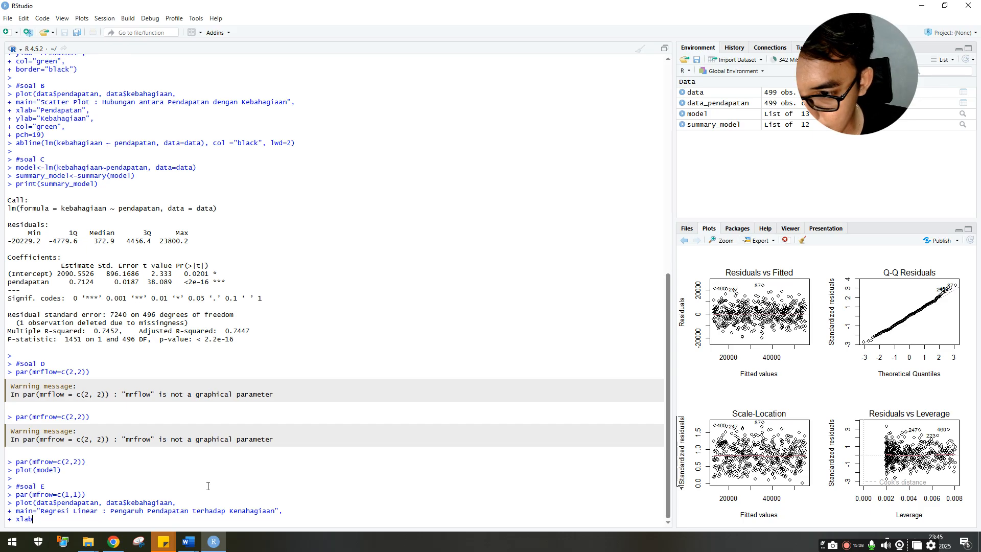
type("=\"")
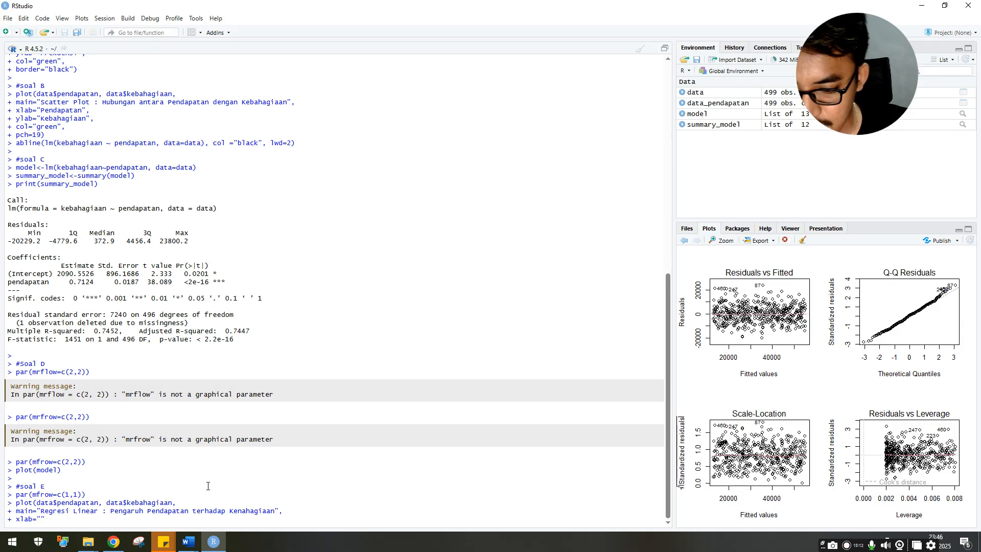
type("Pendapatan\"")
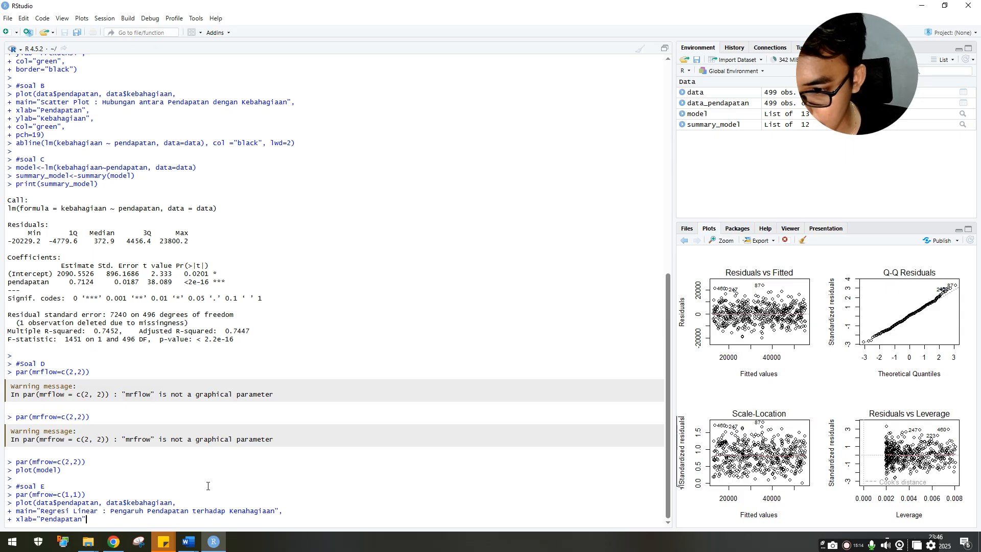
type(",")
key("Return")
type("yl")
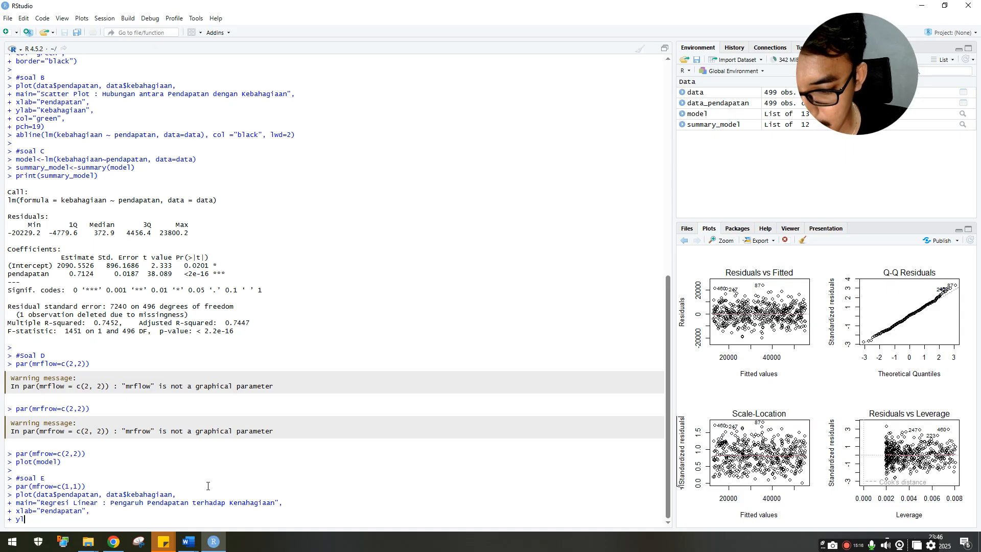
type("ab=")
type("\"")
type("Kebahagiaan\"")
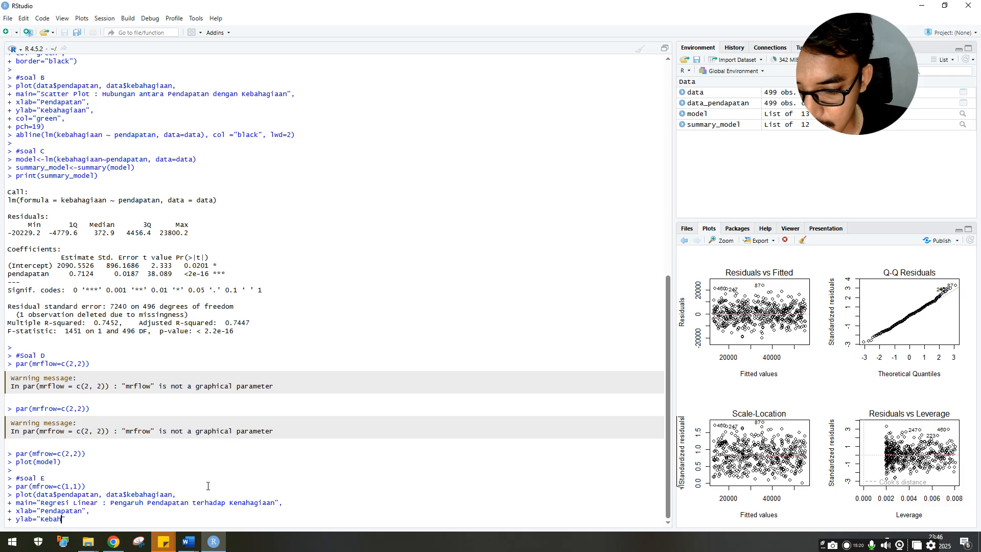
type(",")
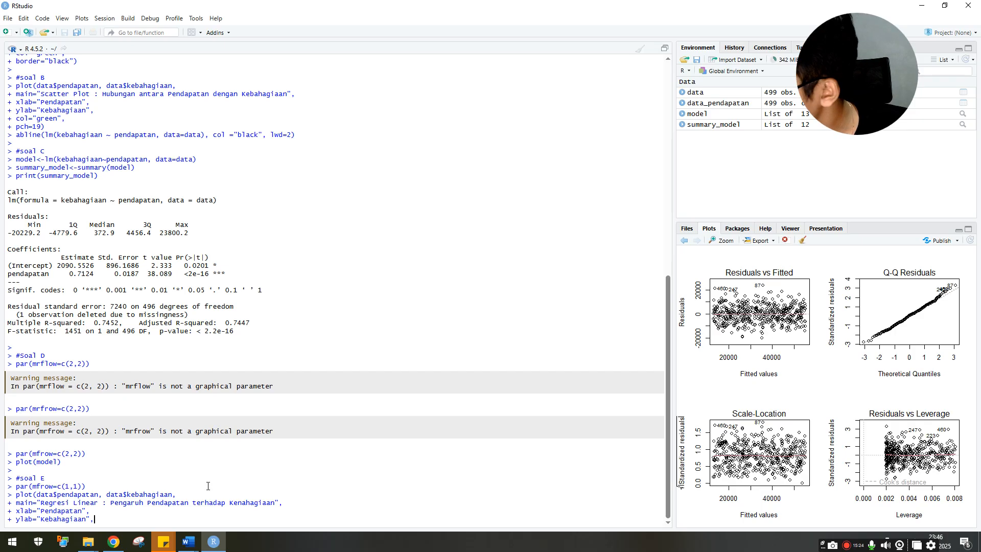
key("Return")
- Set the points to col="green" and pch=19, close the plot call and run it to draw the scatter plot
type("col")
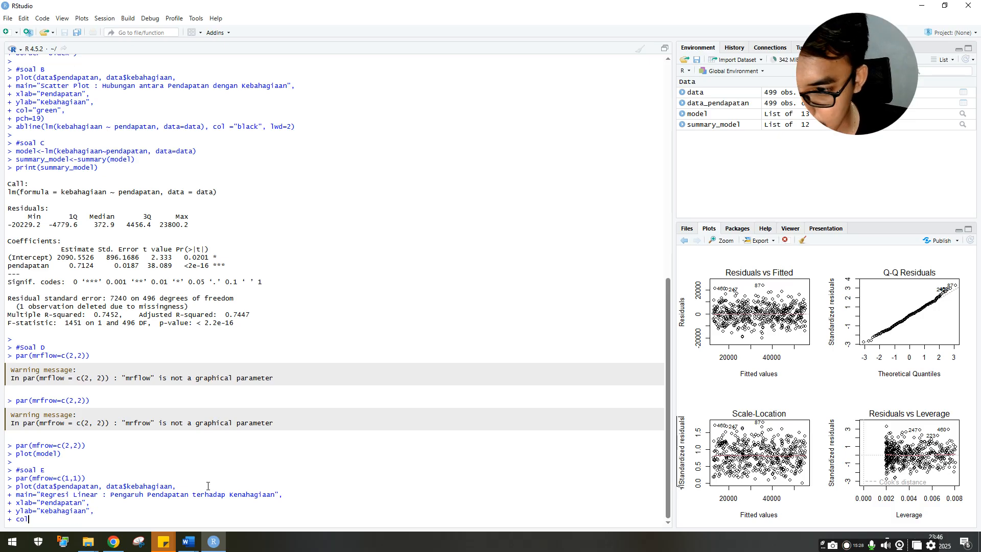
type("=\"green\",")
key("Return")
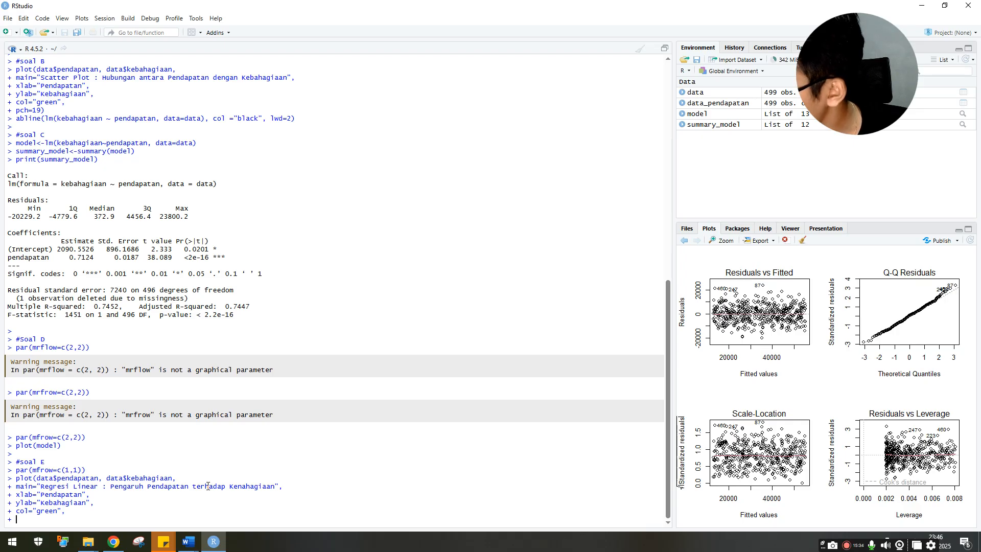
type("pch")
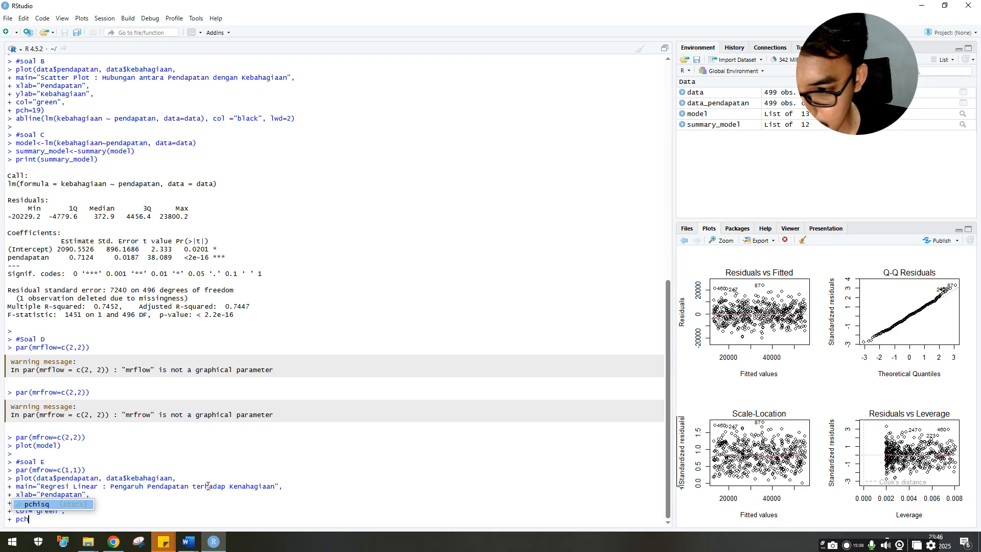
type("=19")
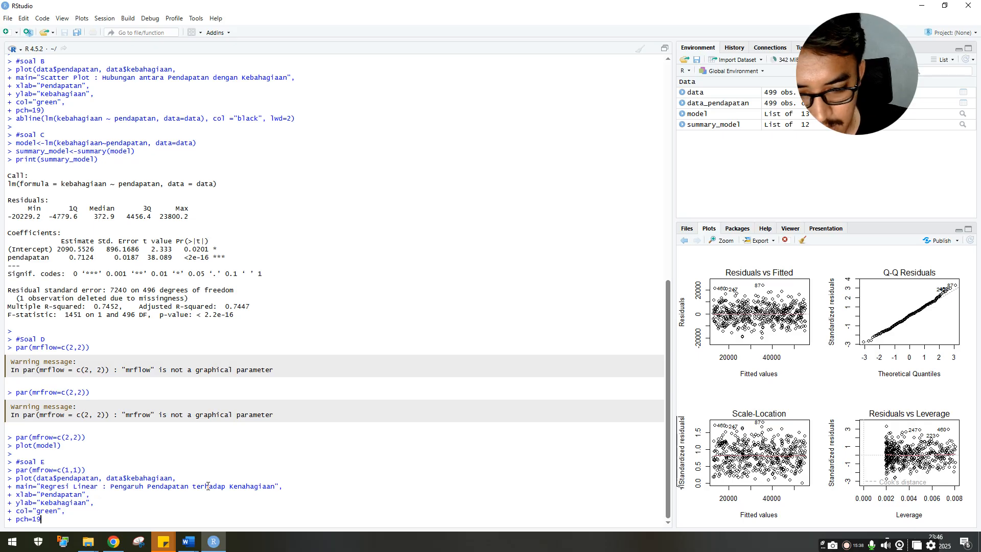
type(")")
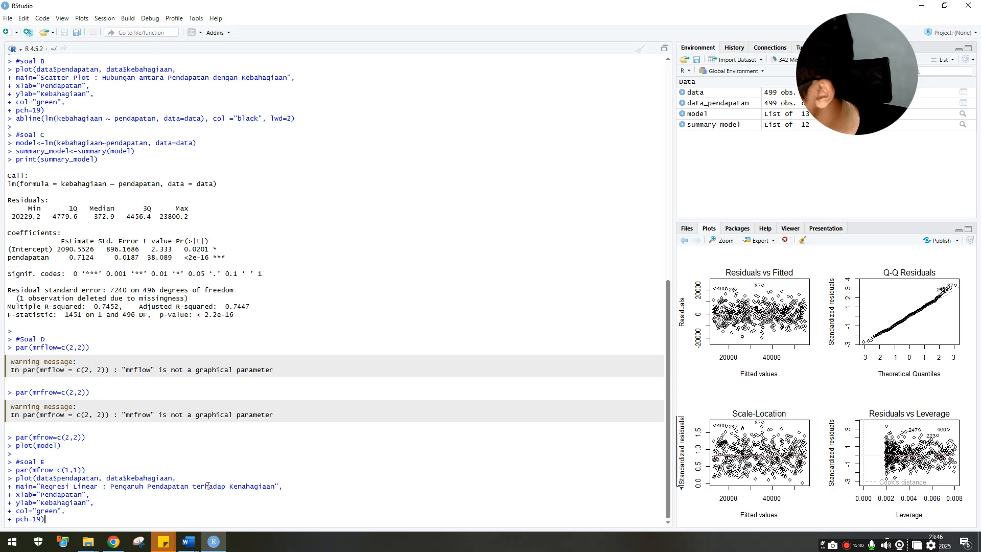
key("Return")
- Run abline(model, col="black", lwd=2) to overlay the regression line on the scatter plot
type("abline")
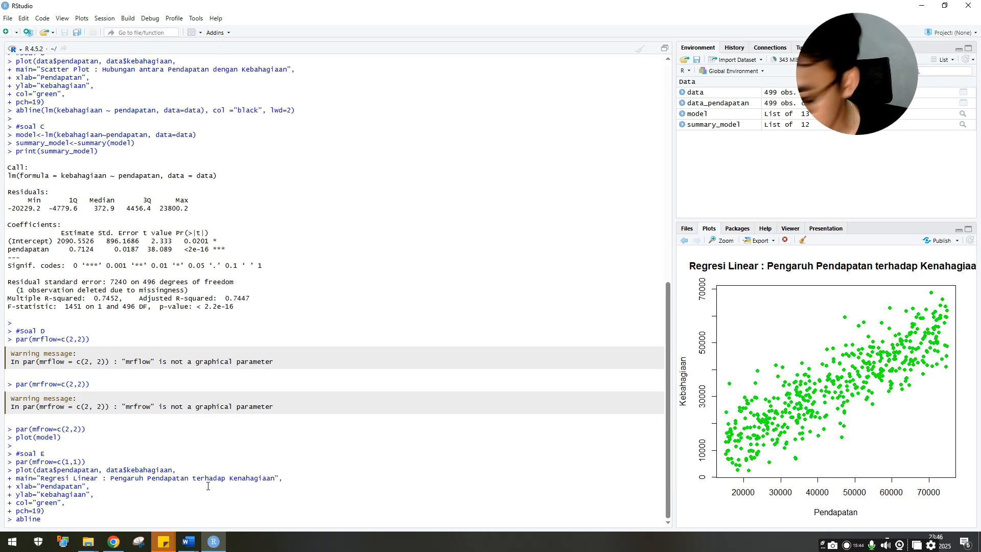
type("(model")
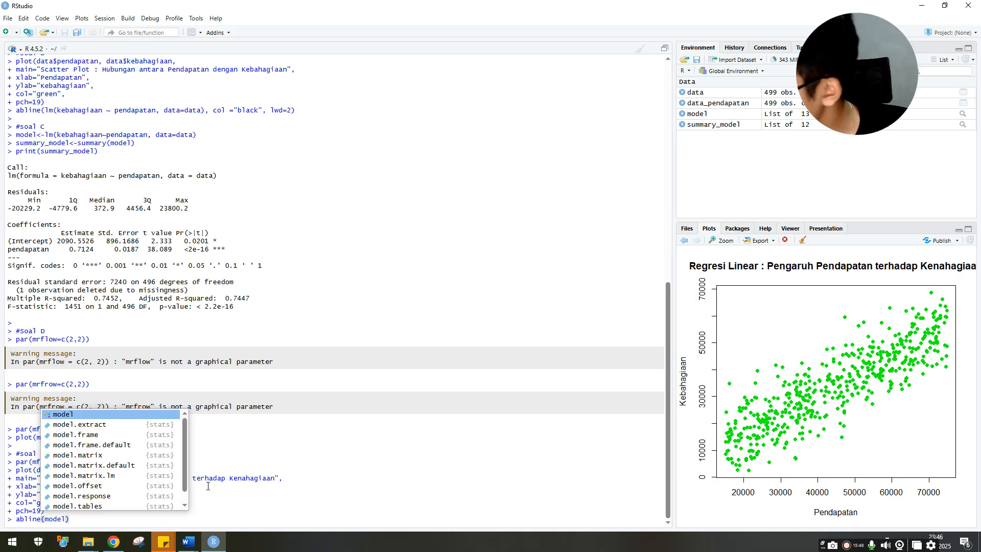
type(", col=\"")
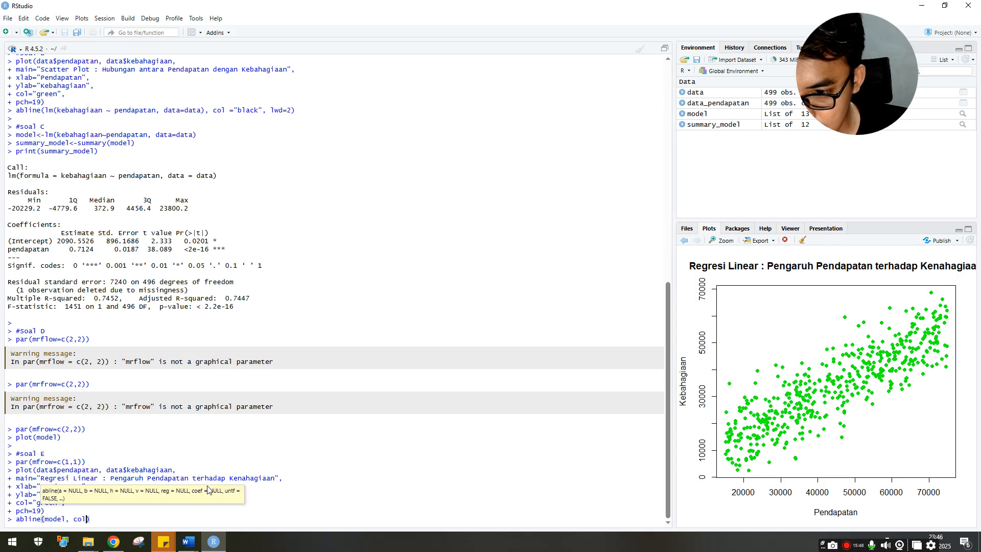
type("bla")
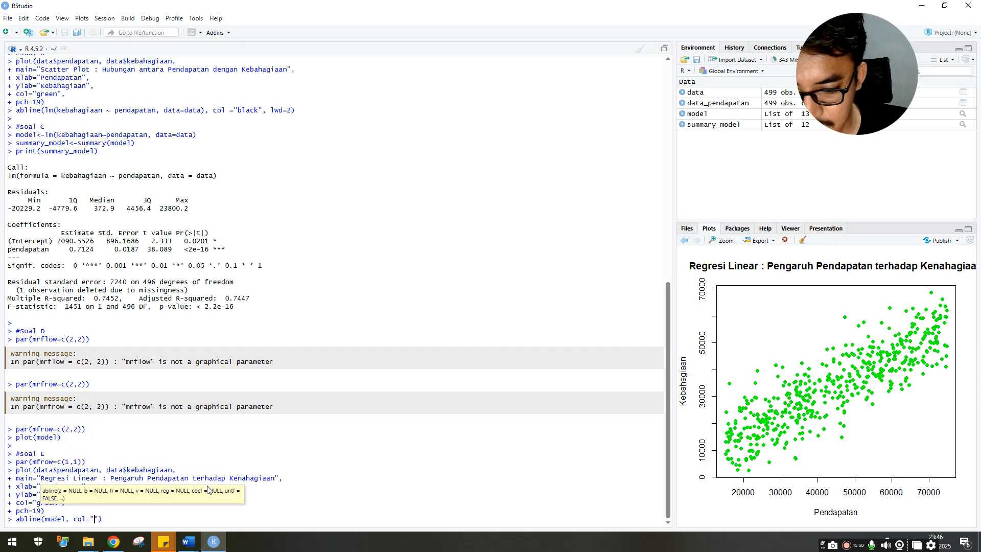
type("ck")
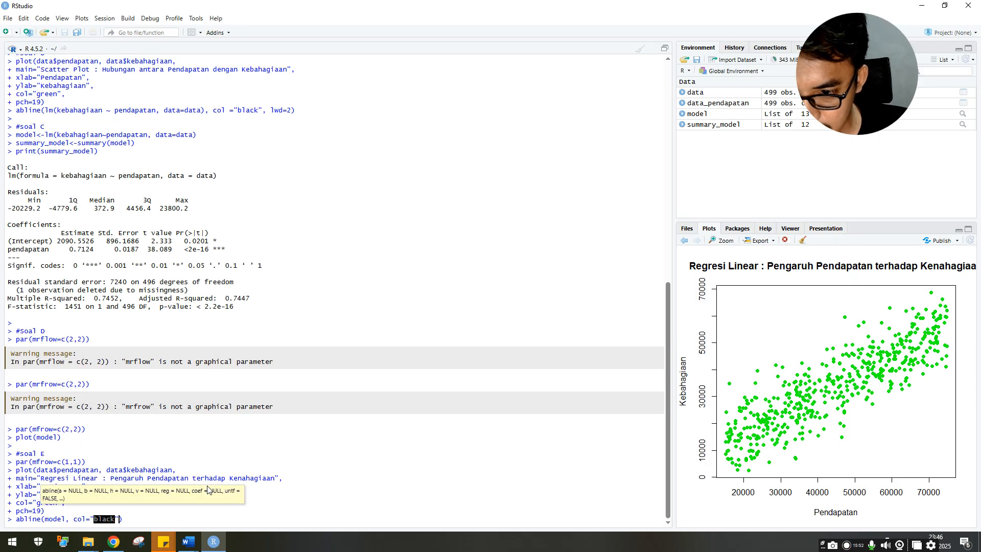
type("\", ")
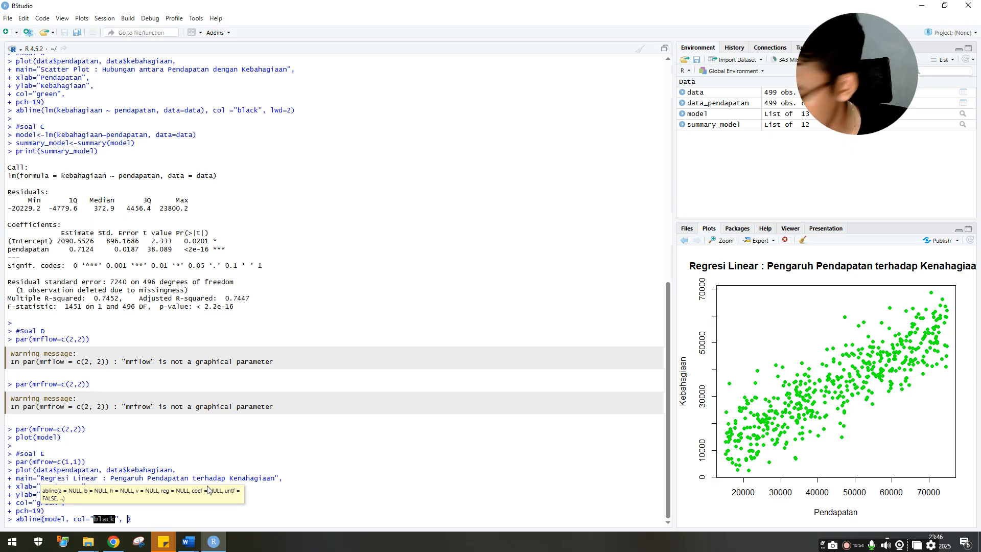
type("lwd=2")
key("Return")
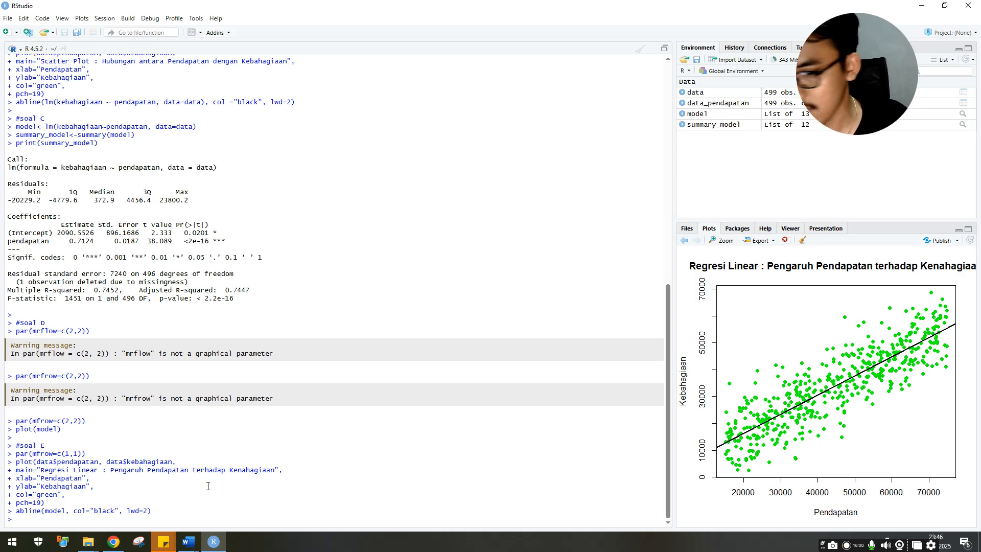
- Run coef_model<-coef(model) on a new console line to store the regression coefficients
key("Return")
type("coef")
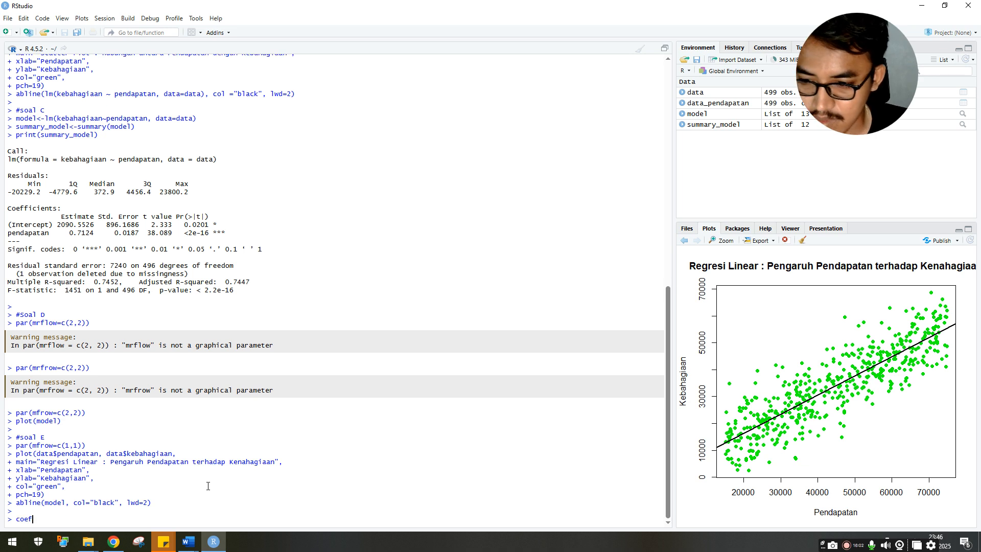
type("_mdoe")
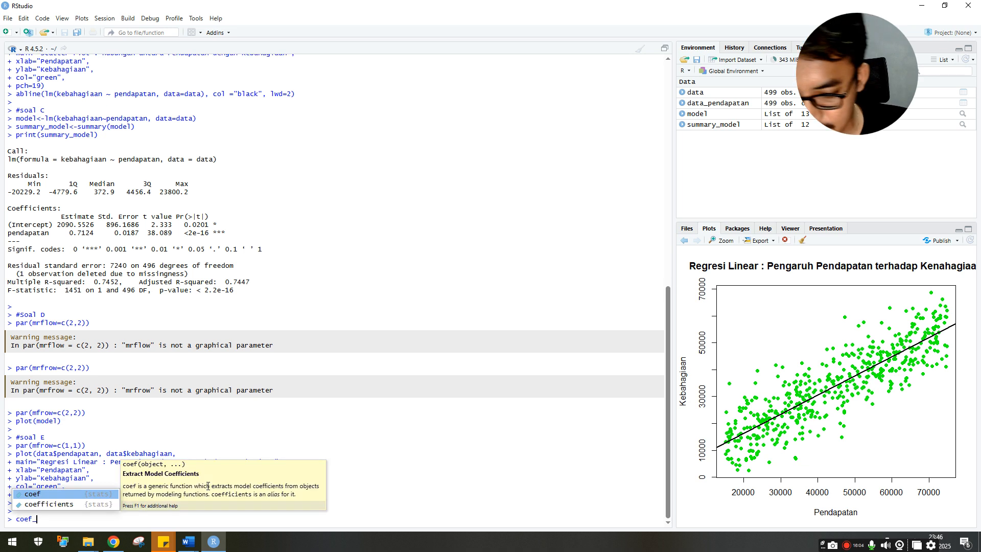
key("BackSpace")
key("BackSpace")
key("BackSpace")
key("BackSpace")
type("mode")
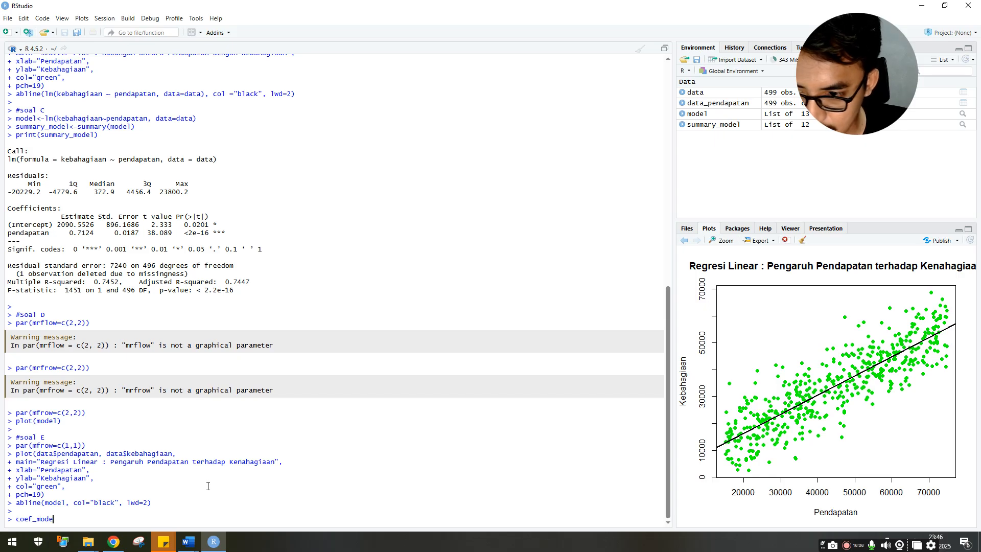
type("l<")
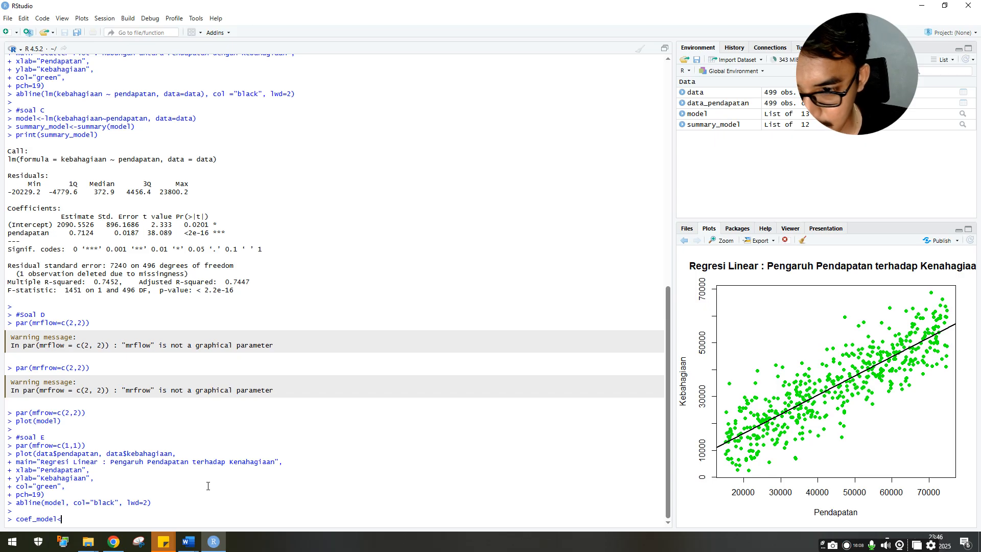
type("-coef(")
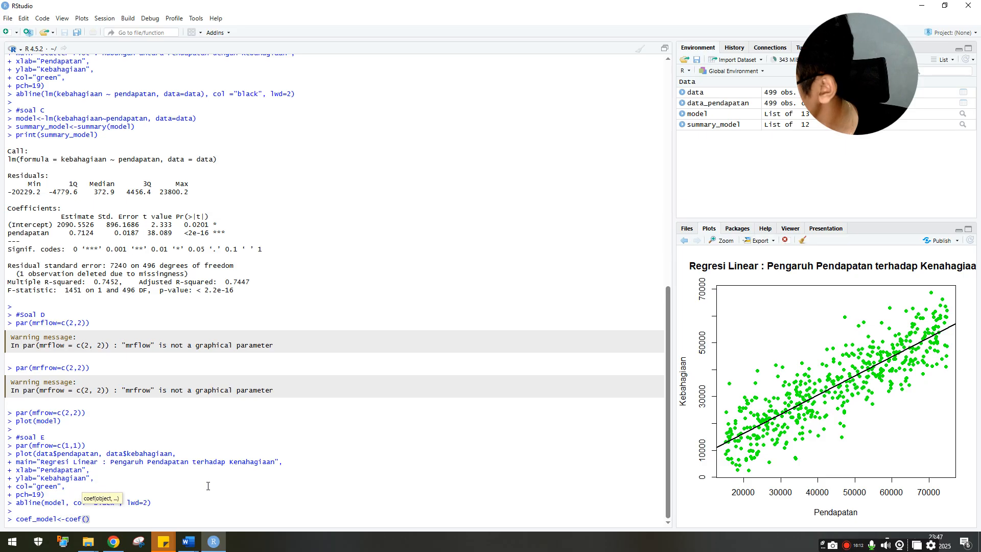
type("model")
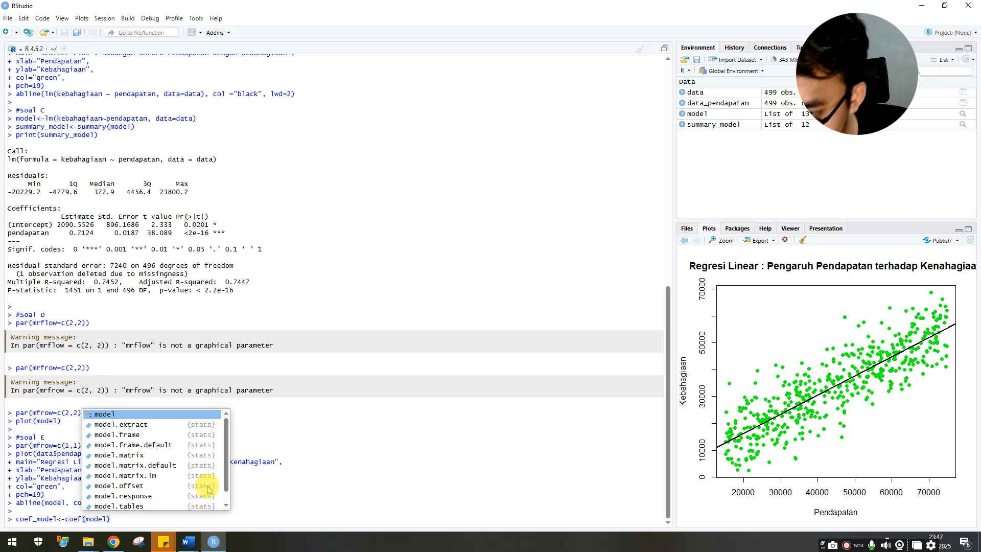
key("Escape")
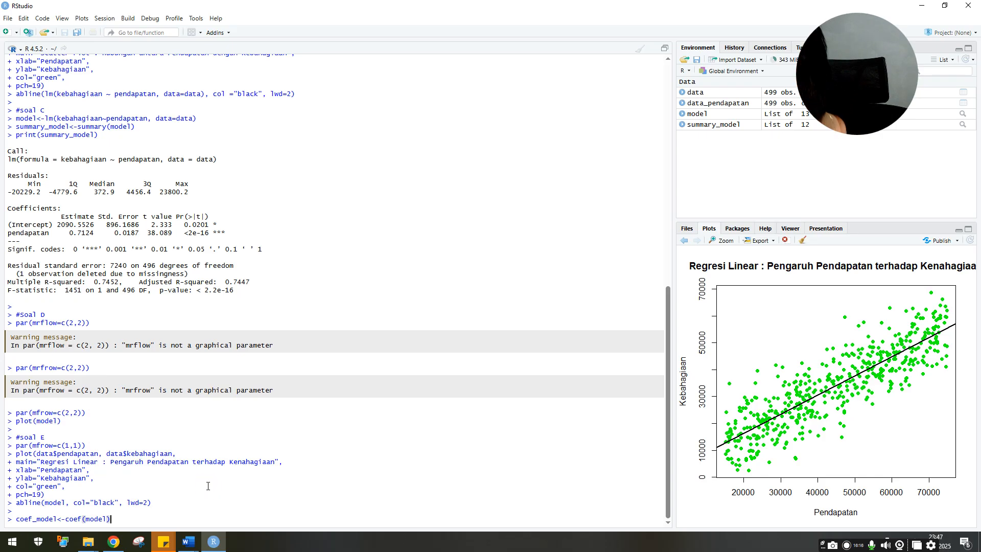
key("Return")
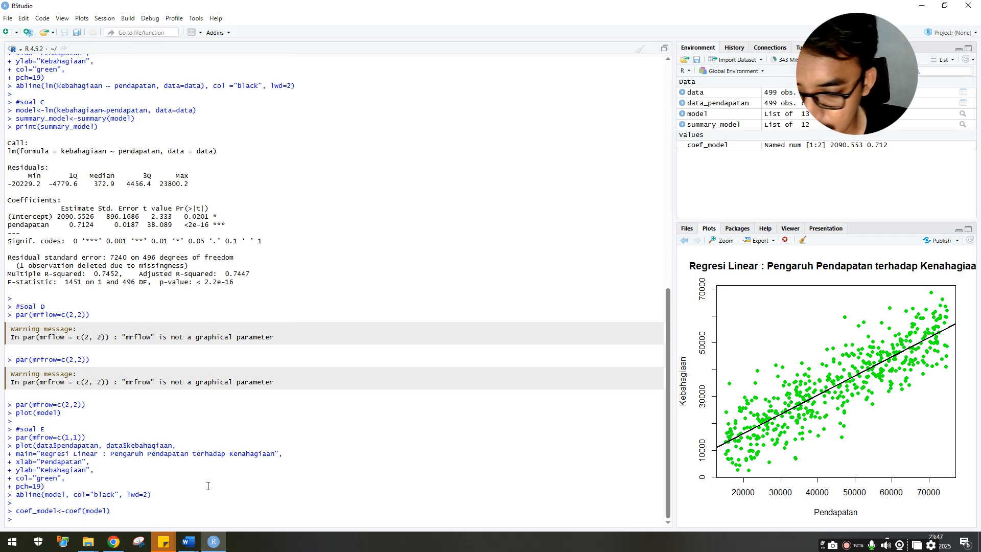
- Begin the equation label with eq<-paste("y = ", round(coef_model[1], 3) for the rounded intercept
type("eq")
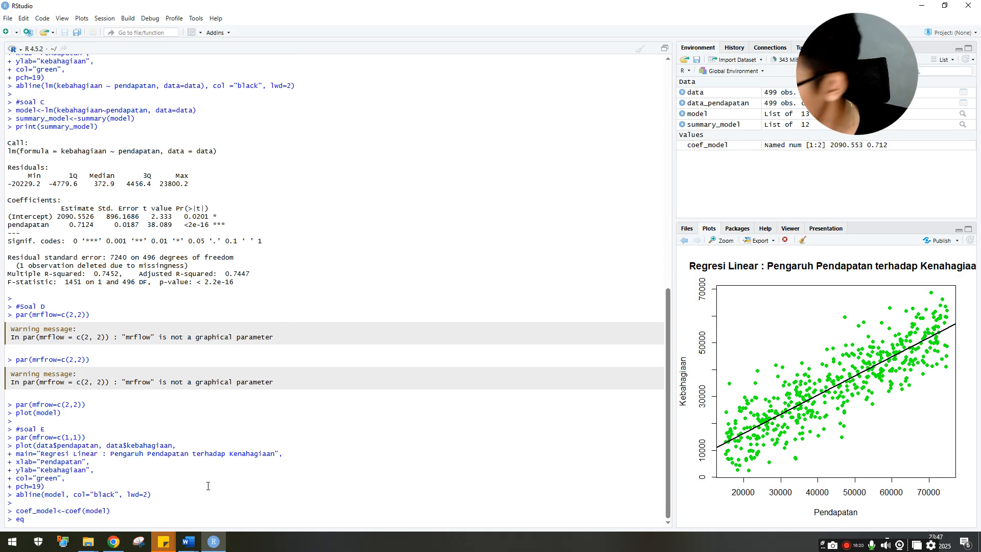
type("<-p")
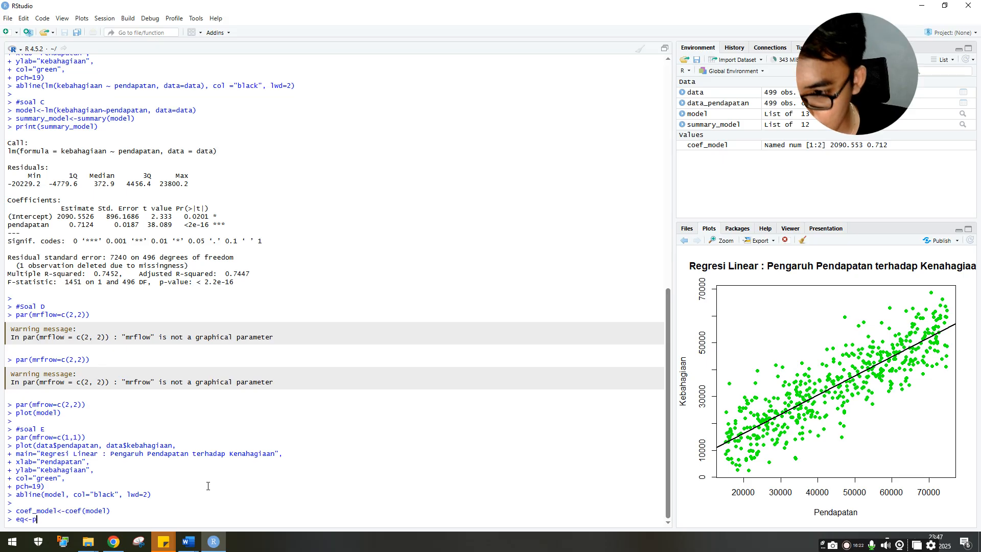
type("aste(")
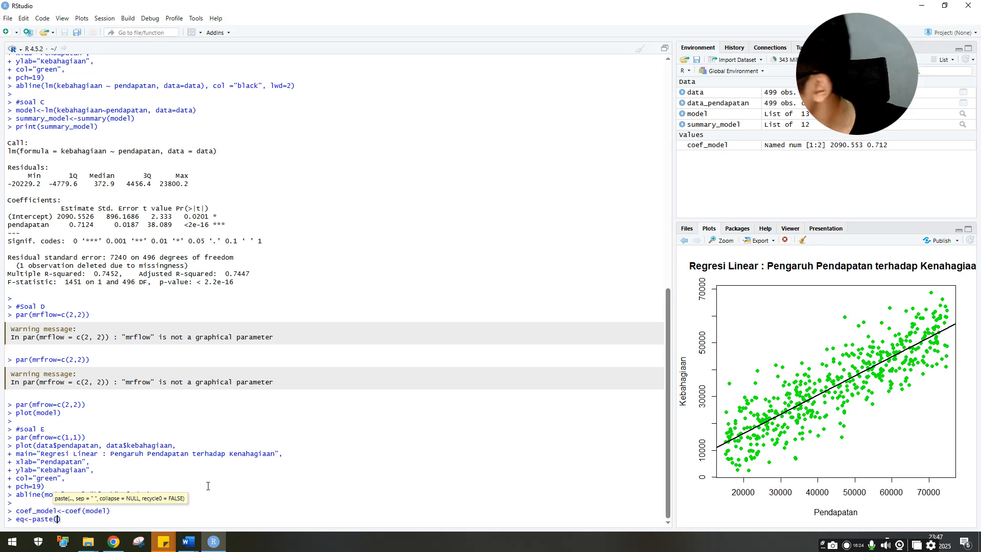
type("\"y = \"")
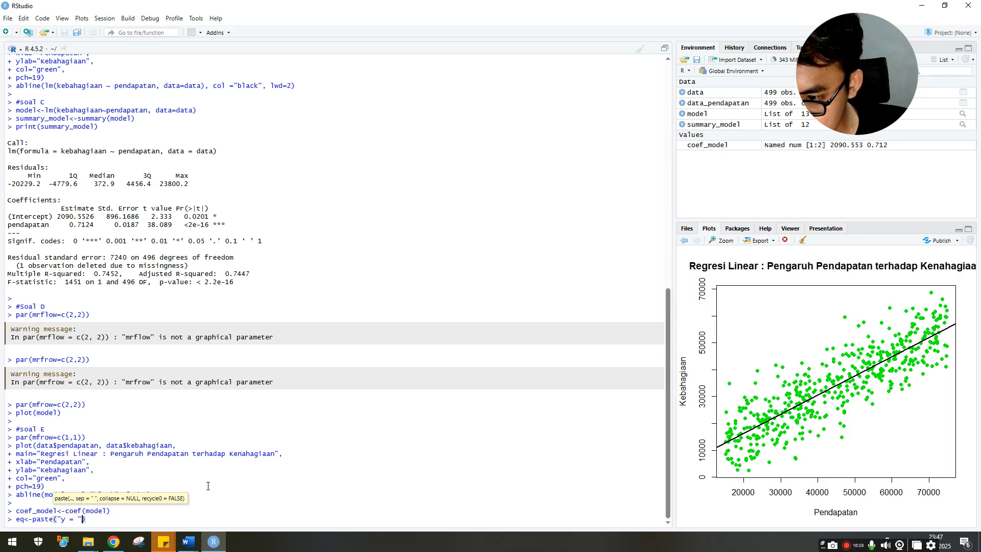
type(", ")
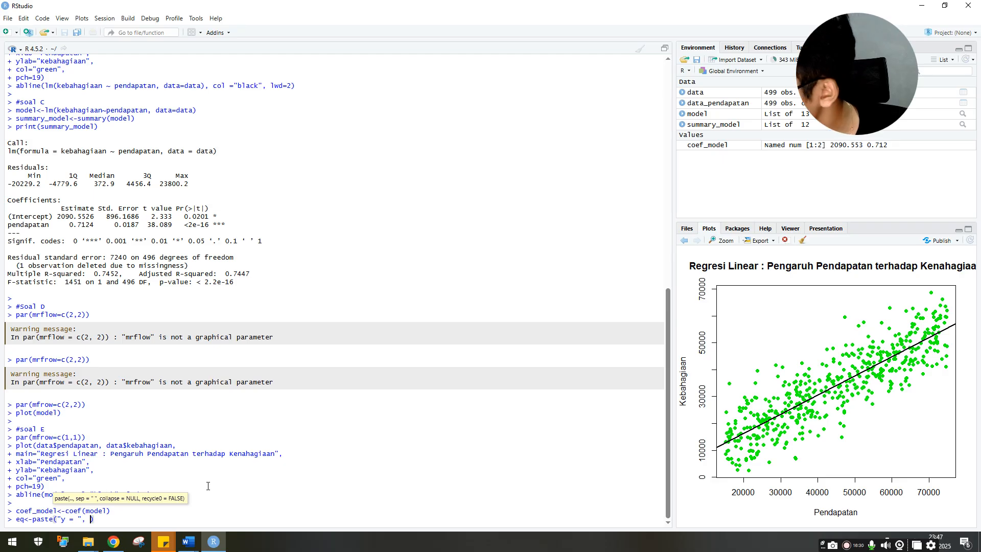
type("round(")
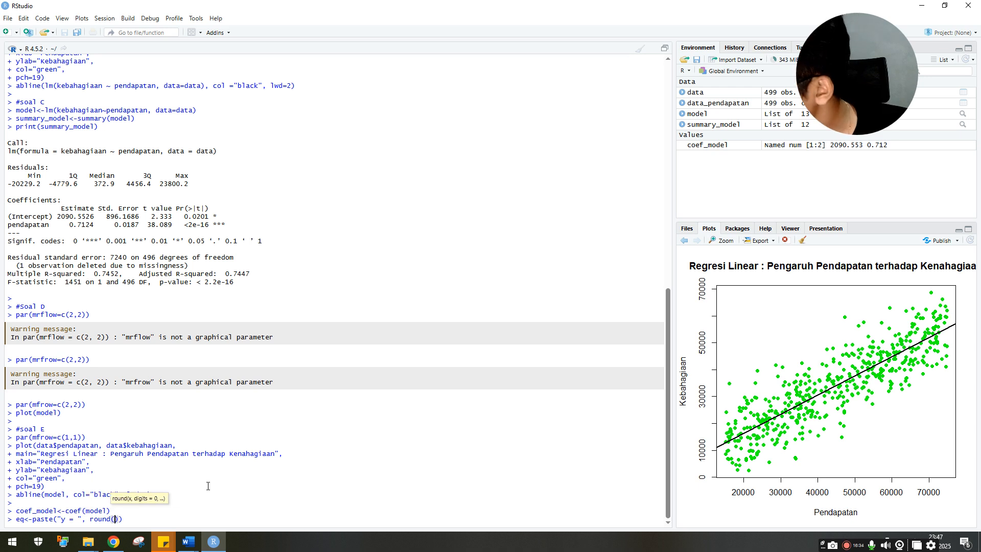
type("coef_")
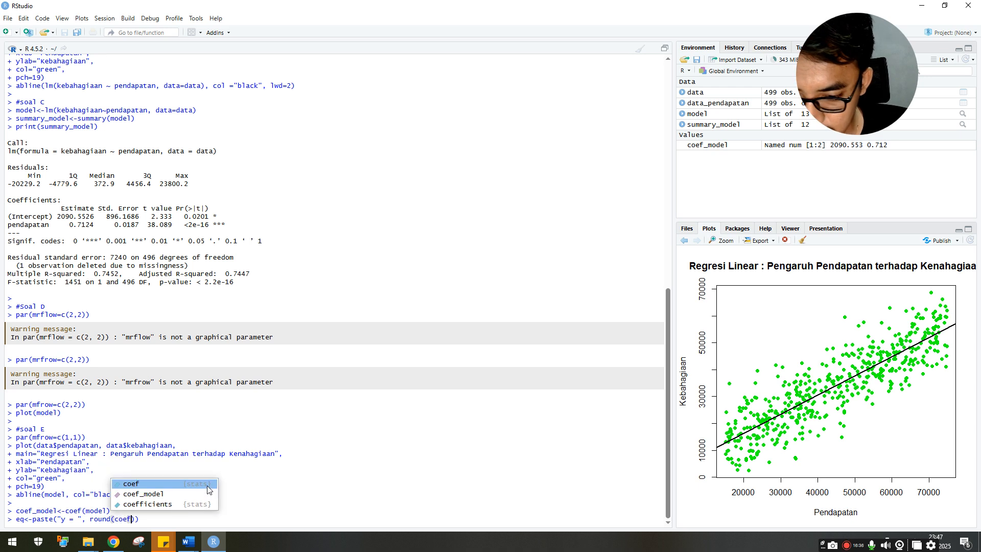
left_click(207, 485)
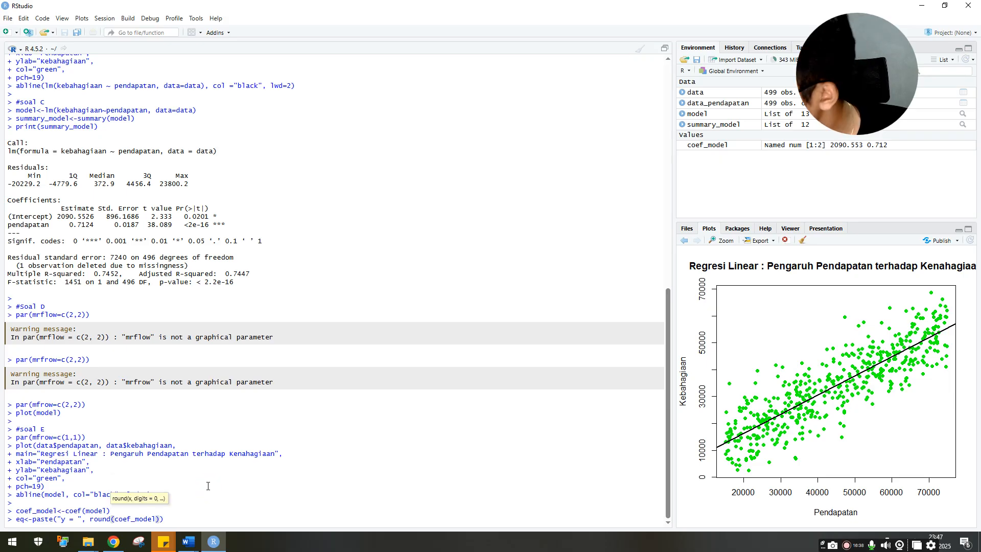
type("[1],")
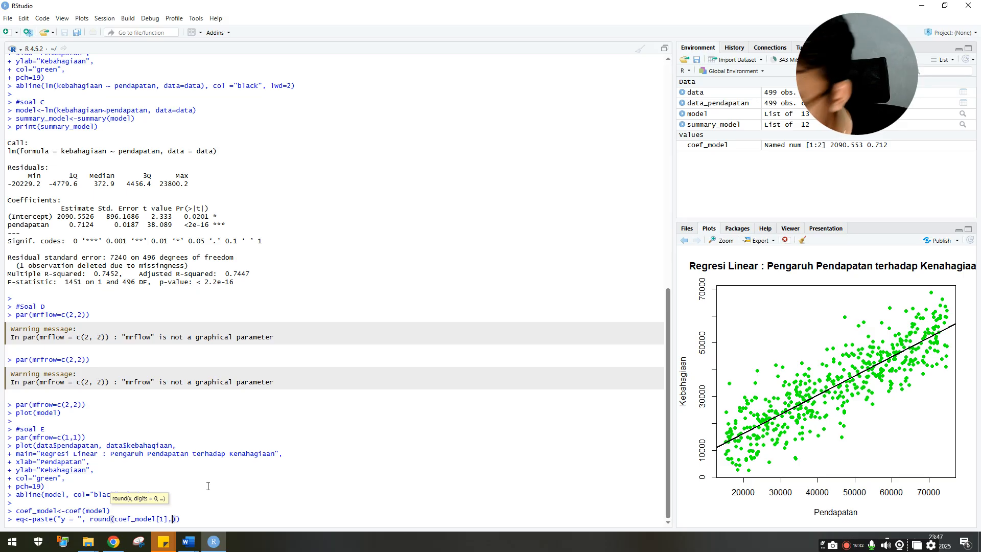
type(" 3),)")
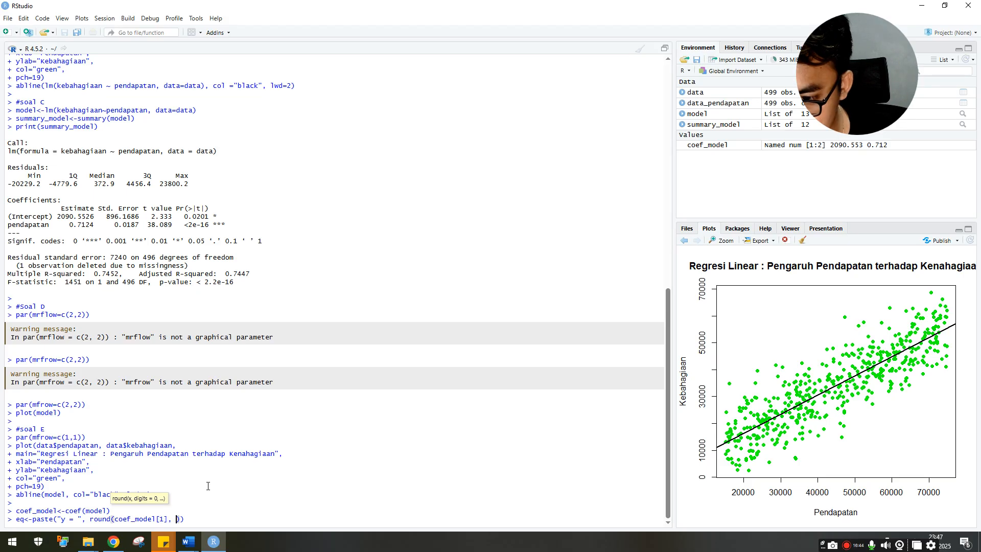
- Fix the misplaced closing parenthesis after the rounded intercept and add "+" as the next argument inside the paste call
type("\"")
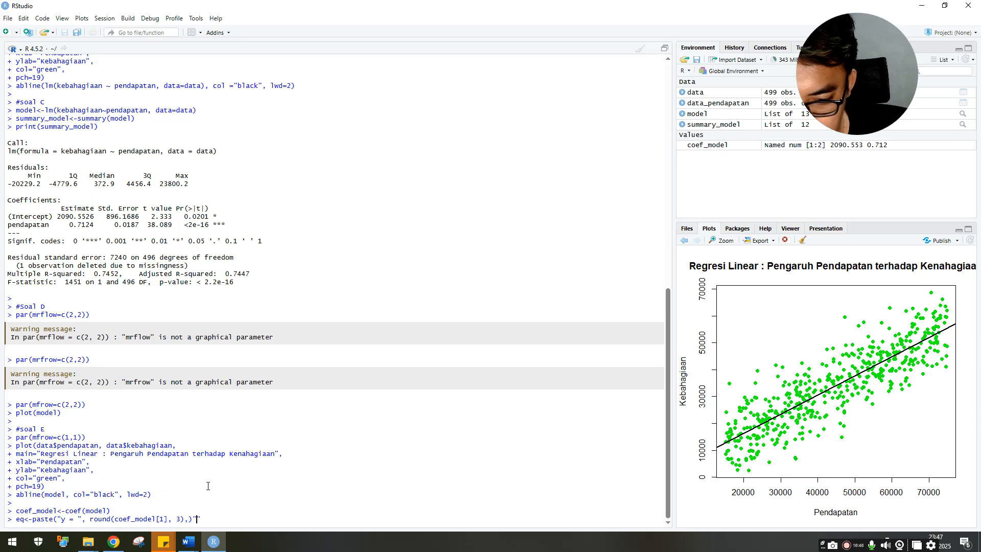
type("+\"")
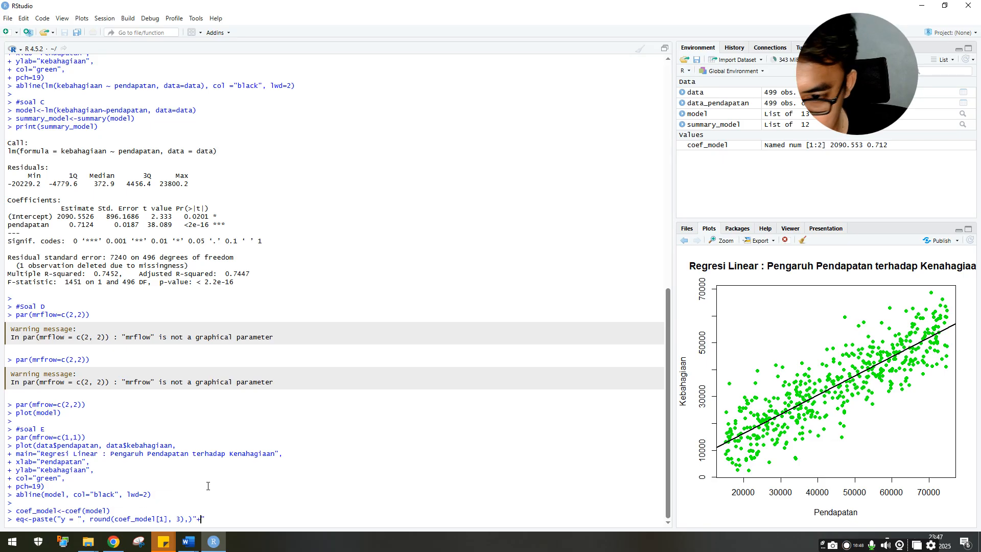
type(",")
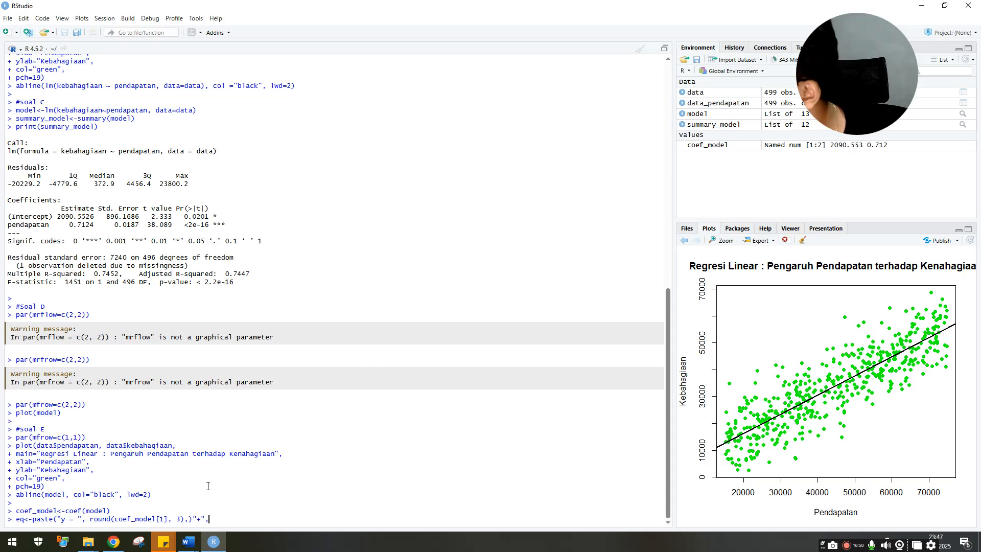
left_click(208, 483)
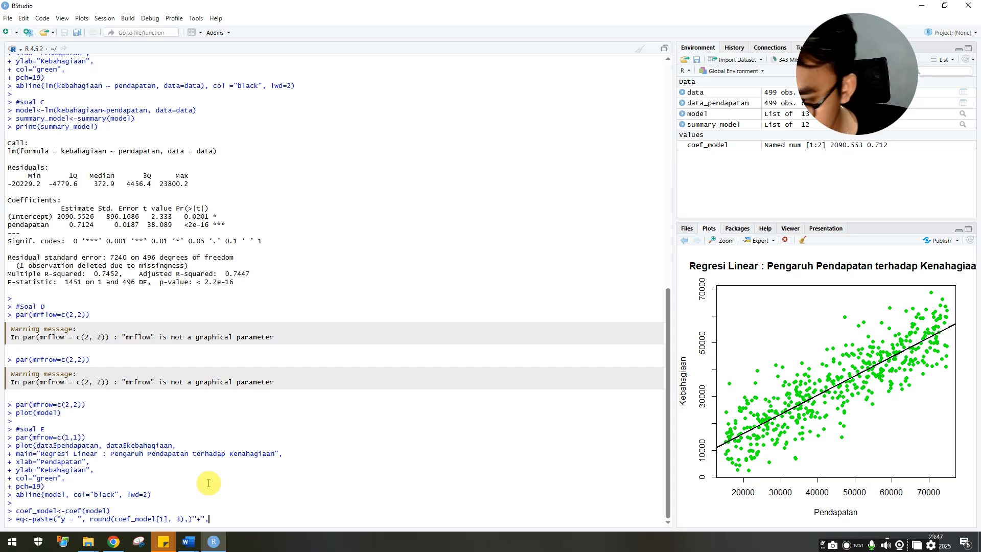
left_click(220, 516)
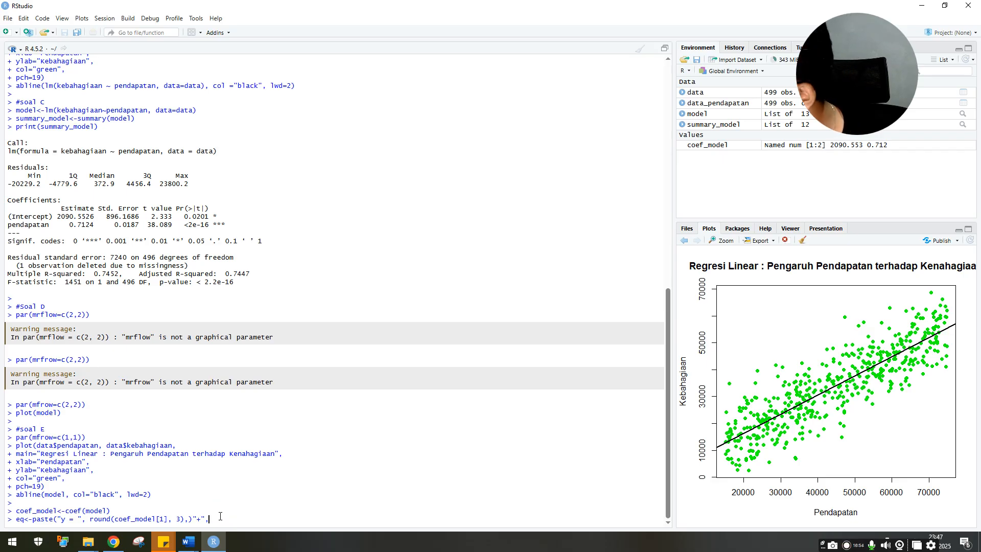
key("BackSpace")
key("BackSpace")
key("BackSpace")
key("BackSpace")
key("BackSpace")
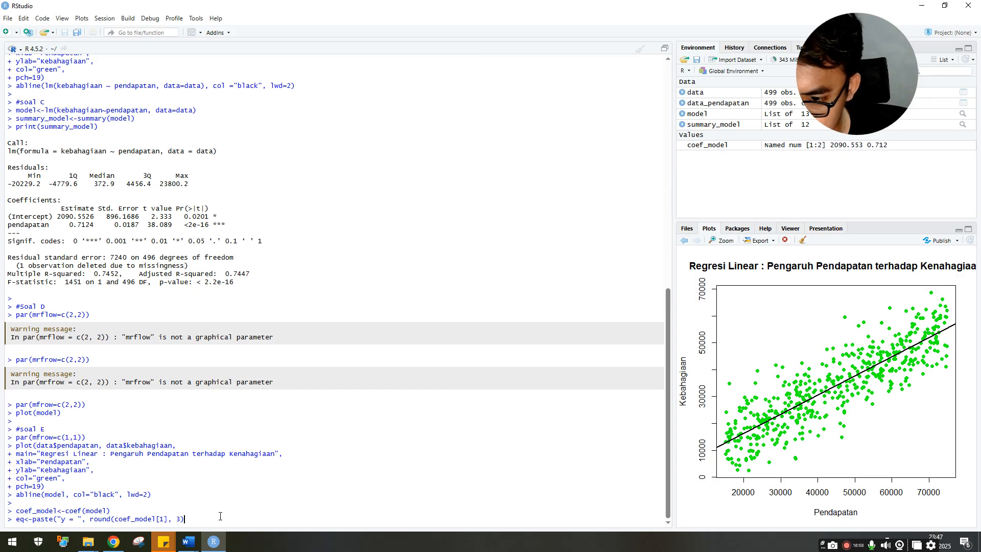
type(")")
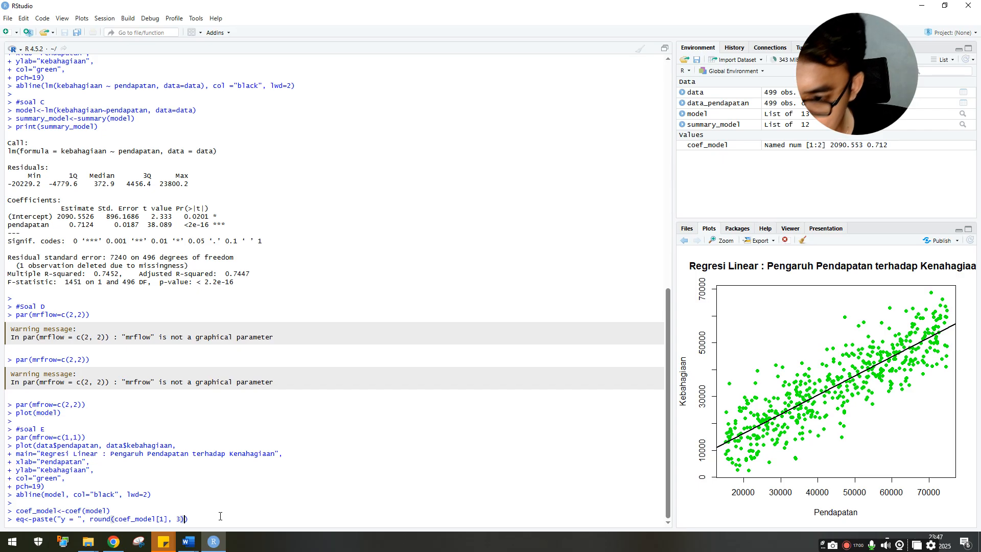
type(", ")
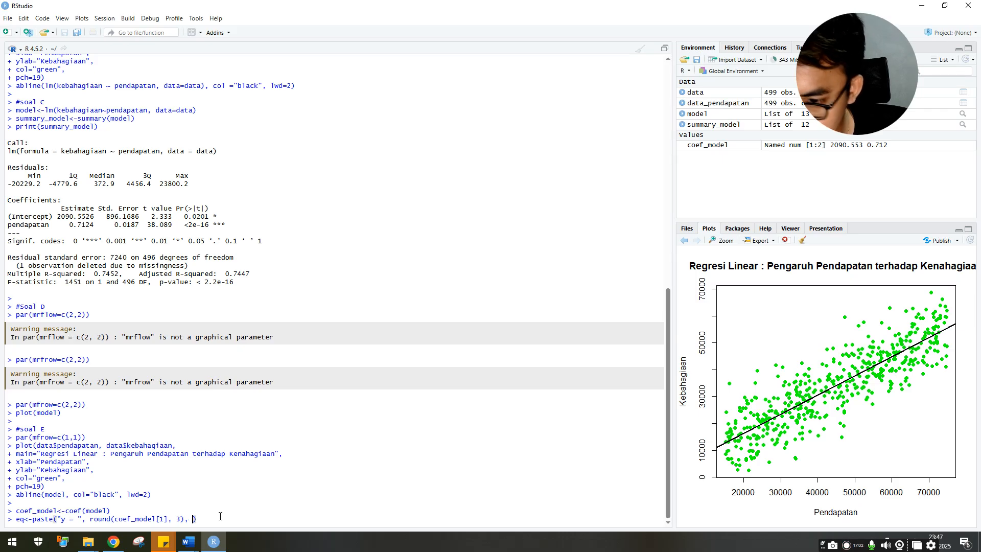
type("\"")
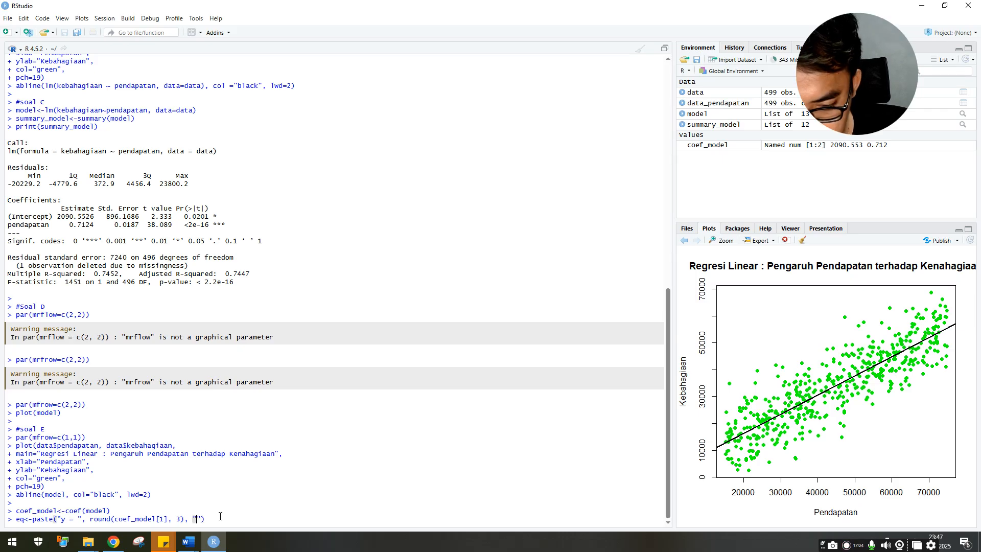
type("+")
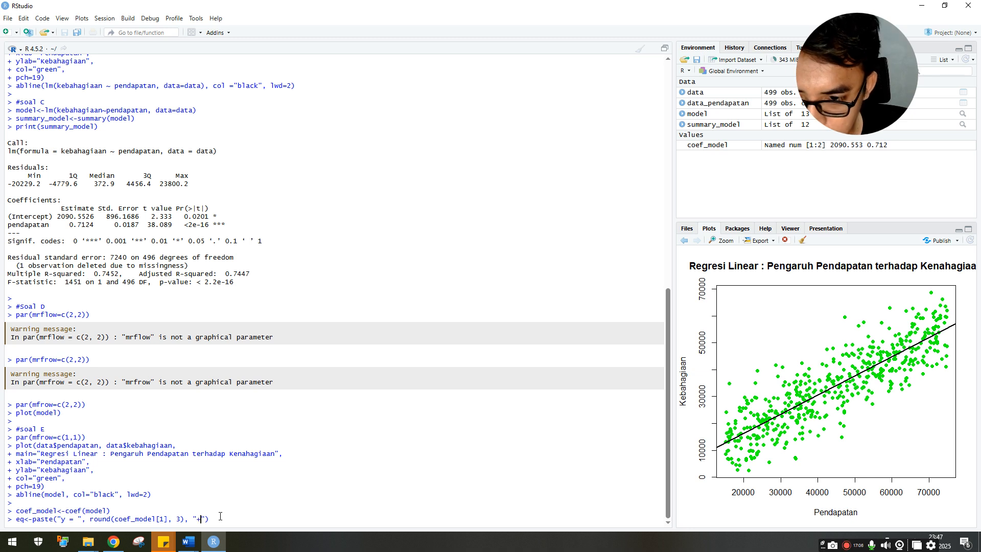
type("\", ")
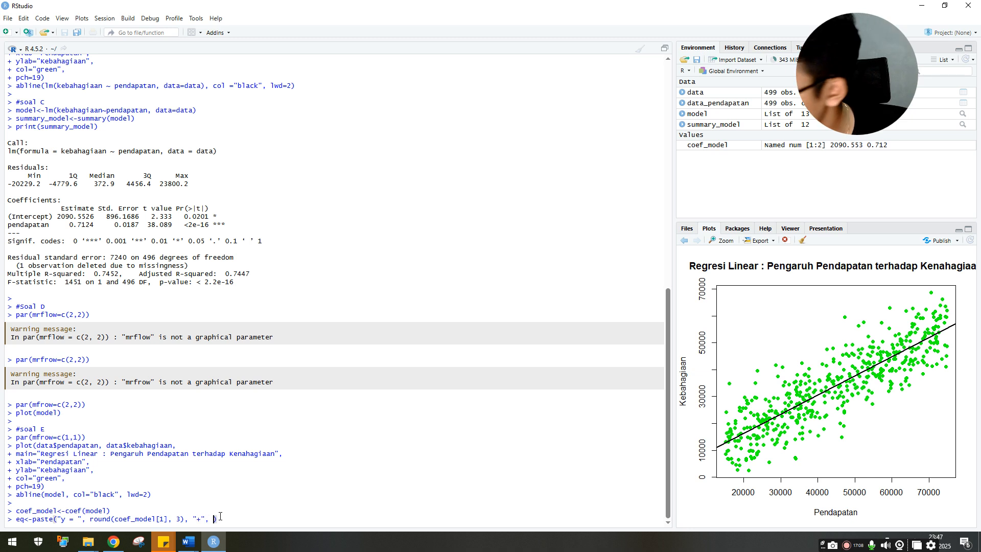
- Add the slope argument round(coef_model[2], to the paste call after the "+" text
type("round(")
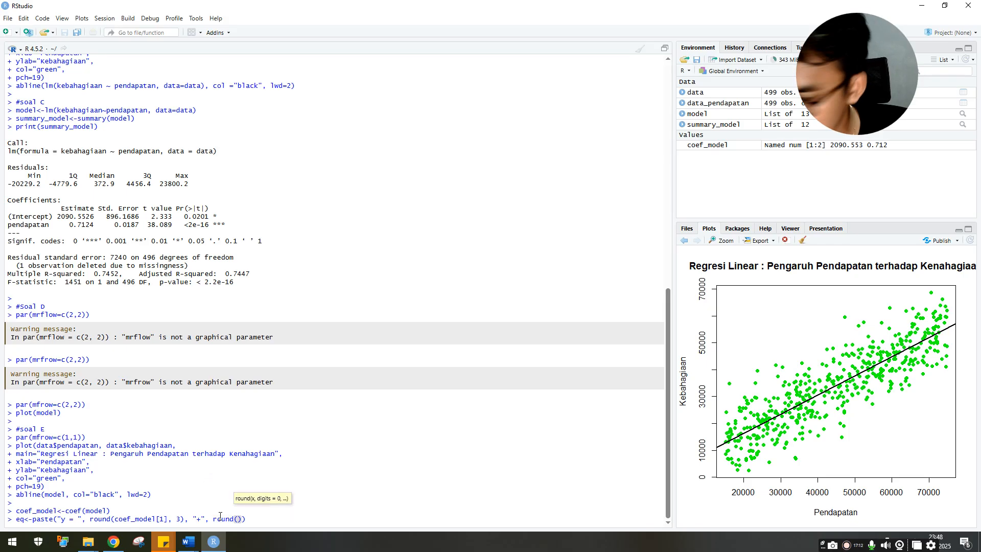
type("cief")
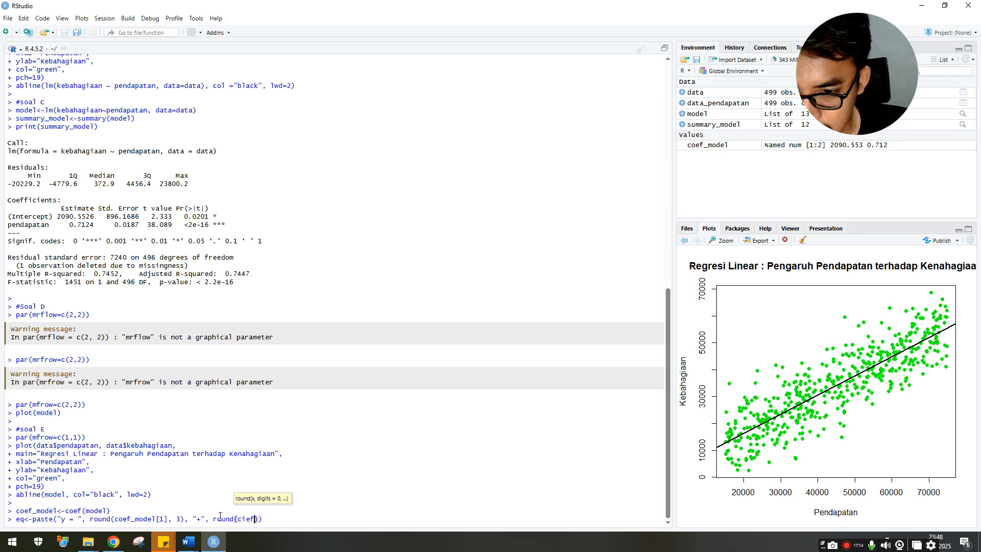
key("BackSpace")
key("BackSpace")
key("BackSpace")
type("oef_")
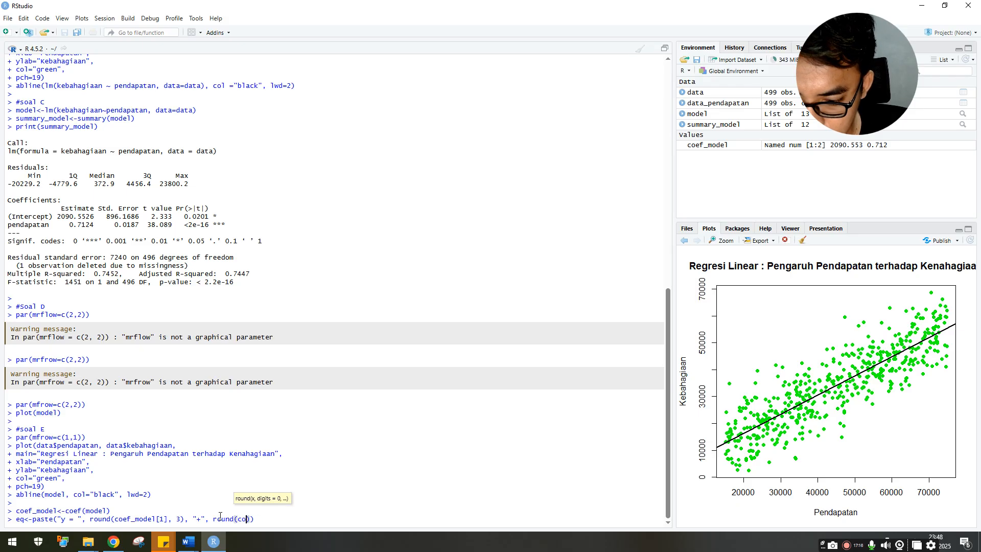
key("Tab")
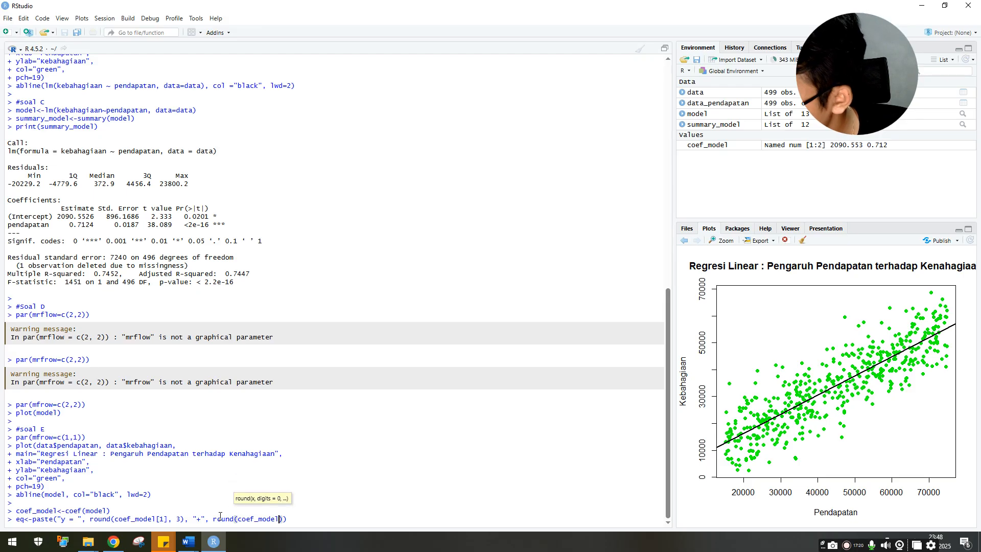
type("[2]")
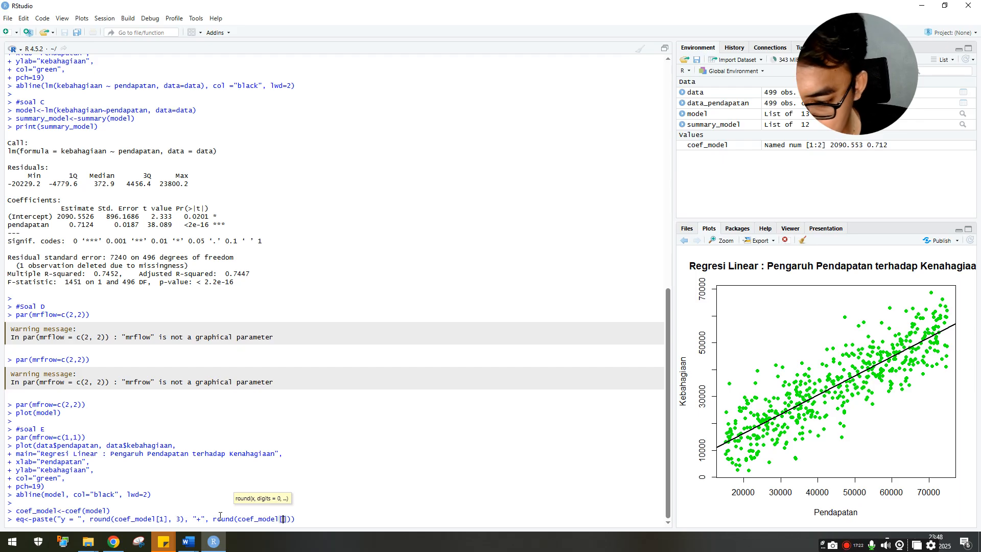
type(", ")
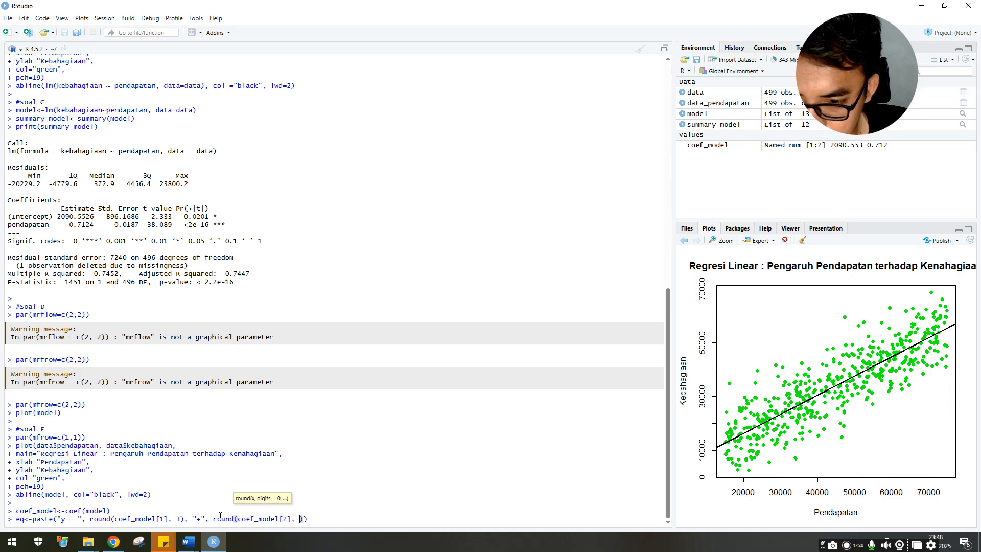
- Complete and run the eq paste command, rounding coef_model[2] to 3 digits and ending the equation with "x"
type("3), ")
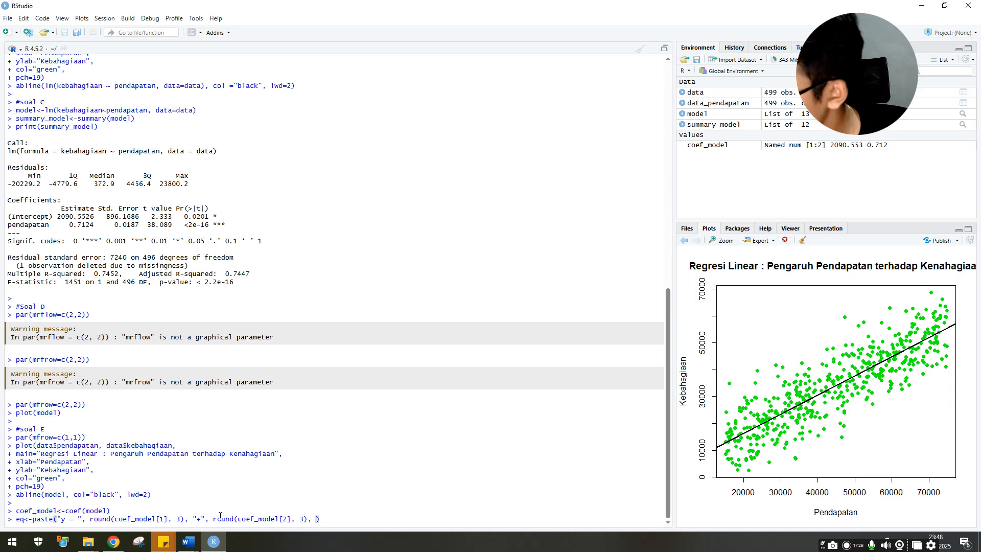
type("\"x\"")
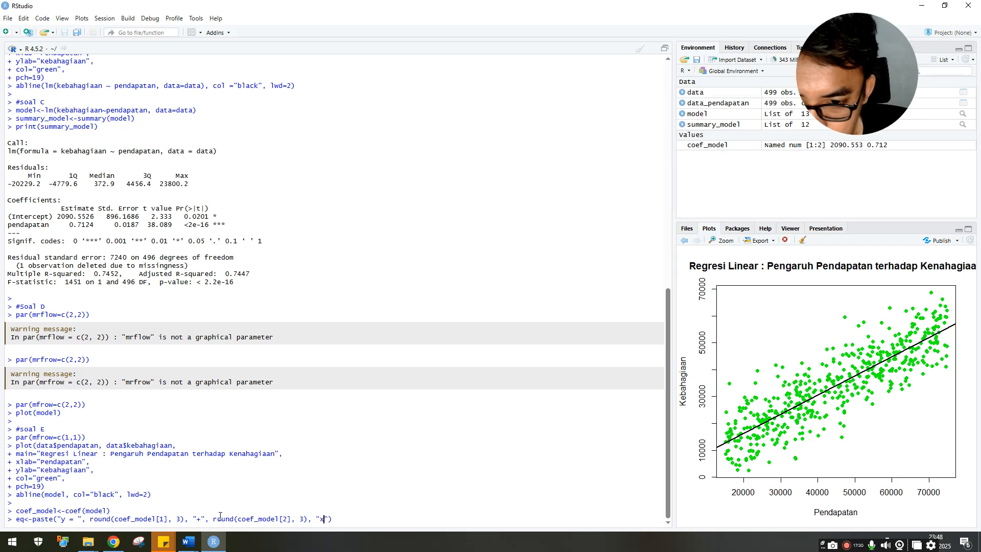
type(")")
key("Return")
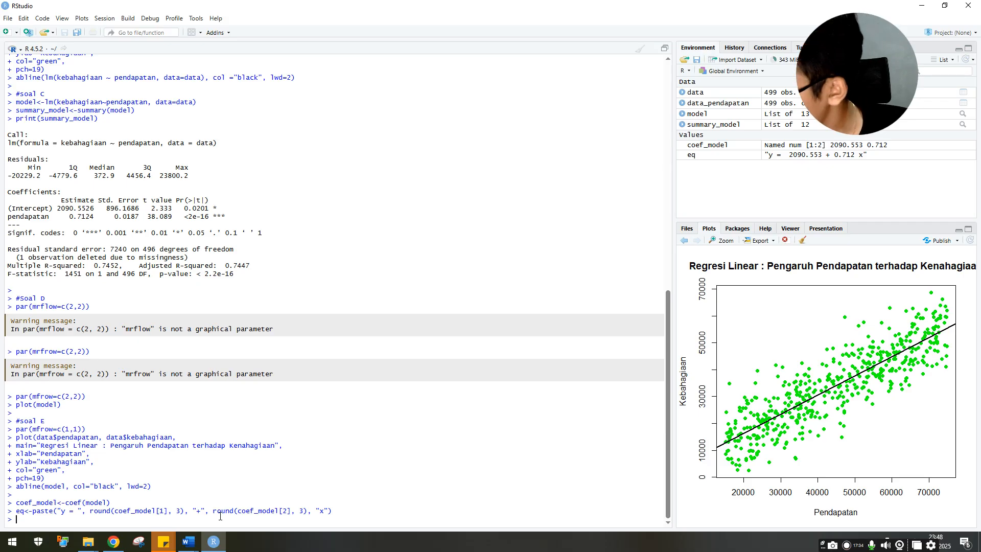
- Begin assigning r2 with a paste call containing the label "R2 = " followed by the round function
type("r2")
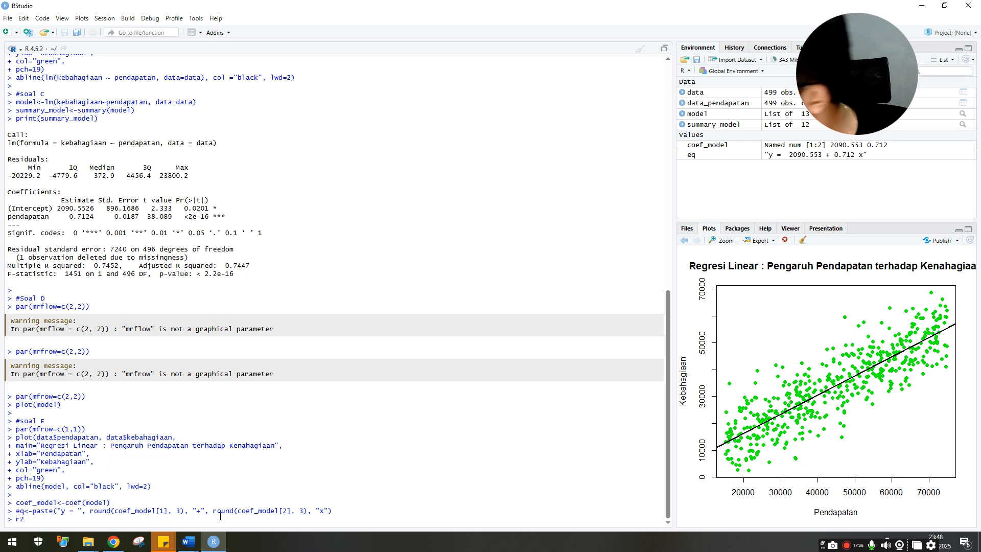
type("<-")
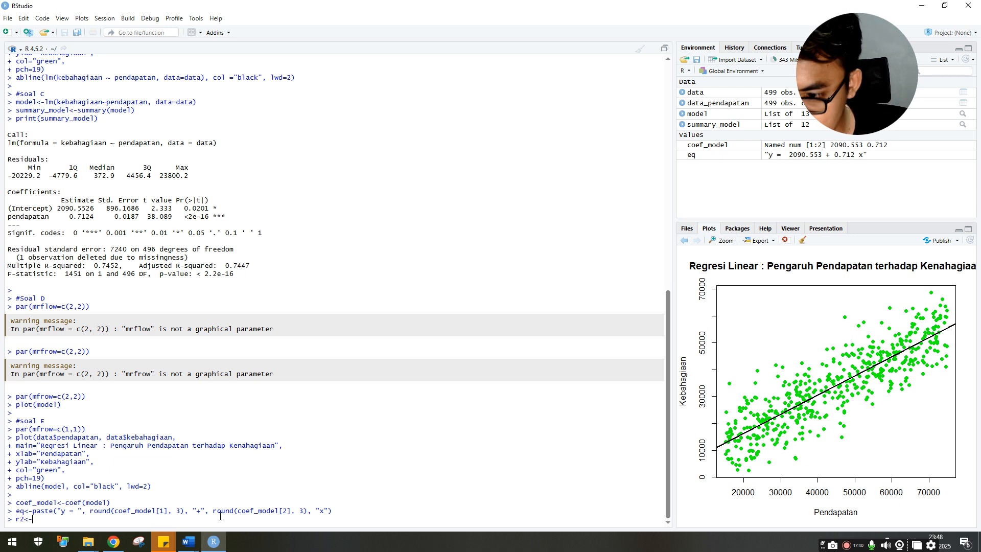
type("paste")
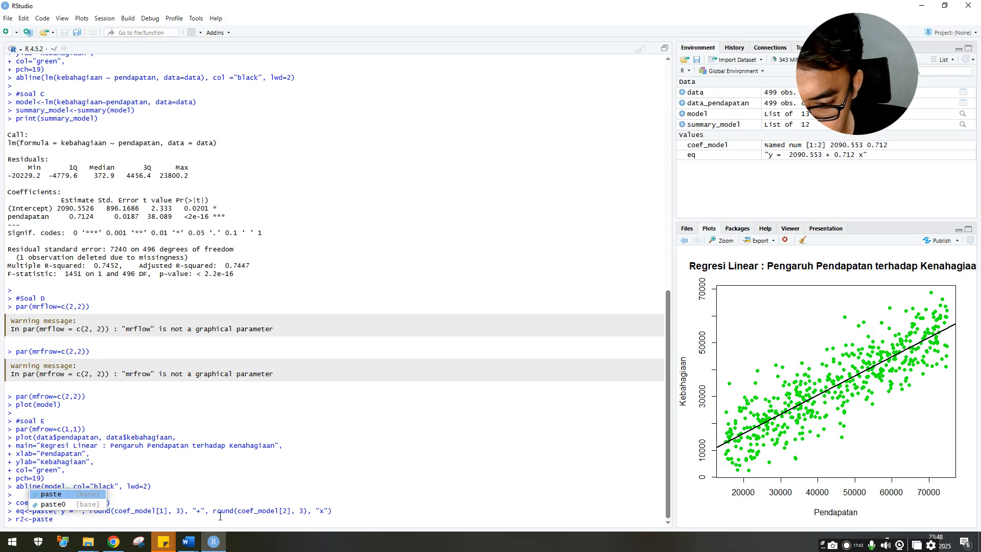
type("(\"")
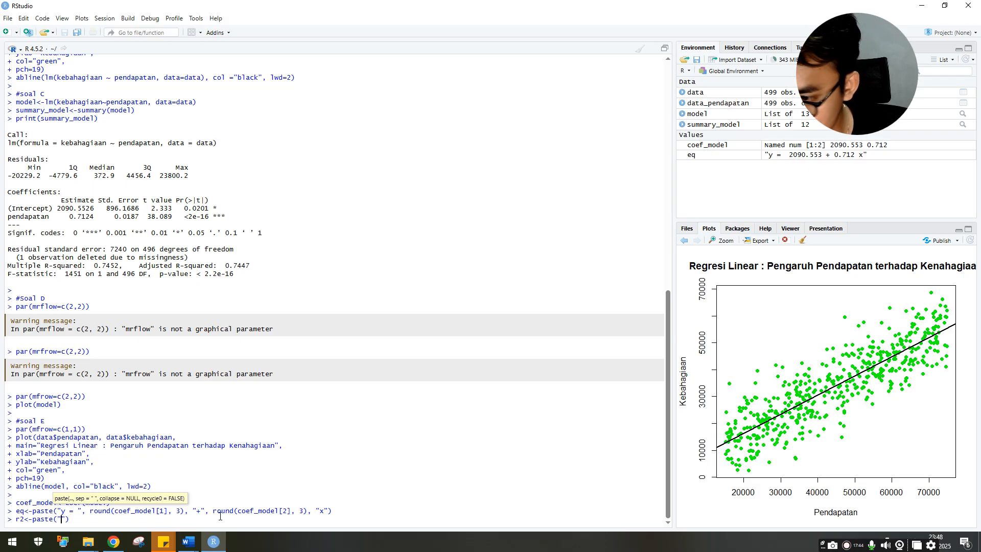
type("R2 = ")
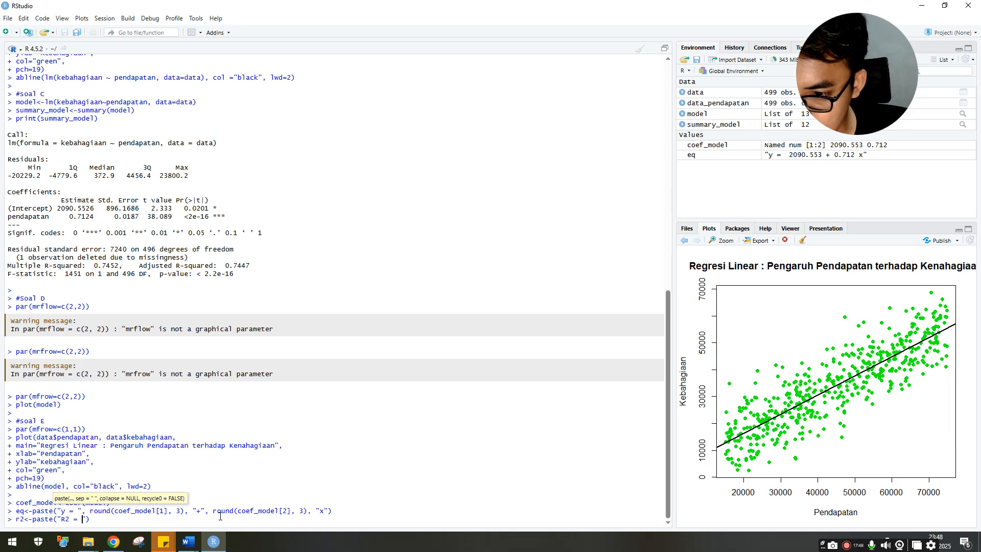
type("\", ro")
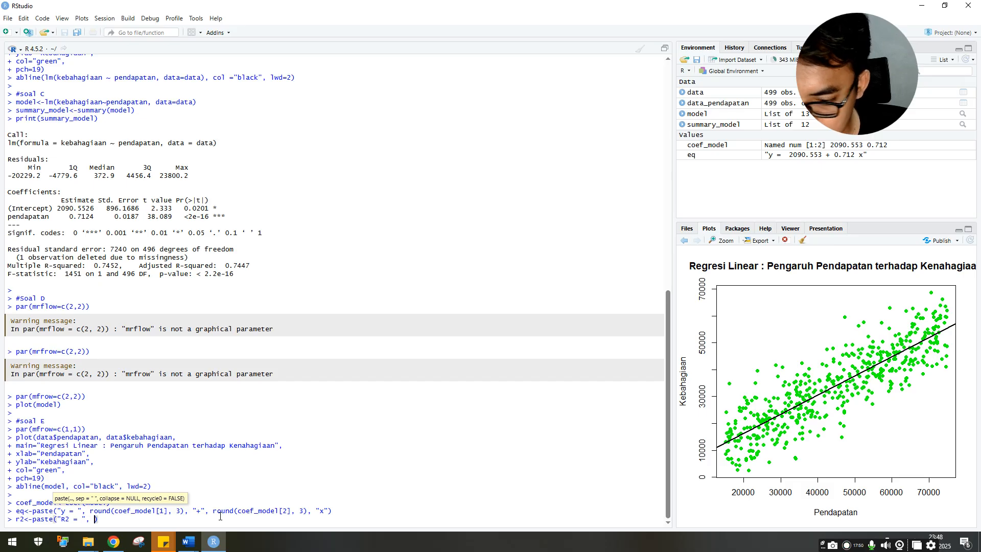
type("und")
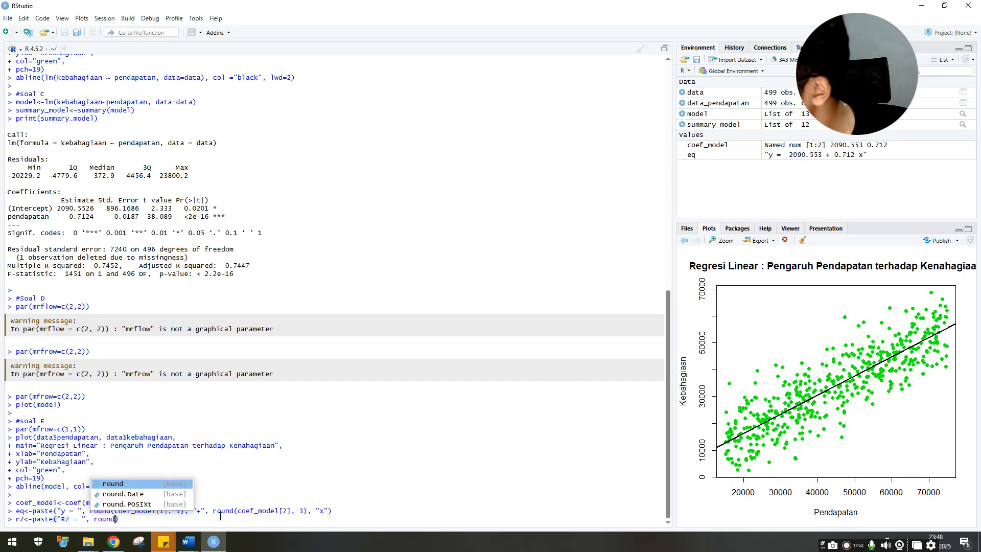
- Round summary_model$r.squared to 3 digits inside the call, run the r2 assignment and leave a blank console line
type("(summary")
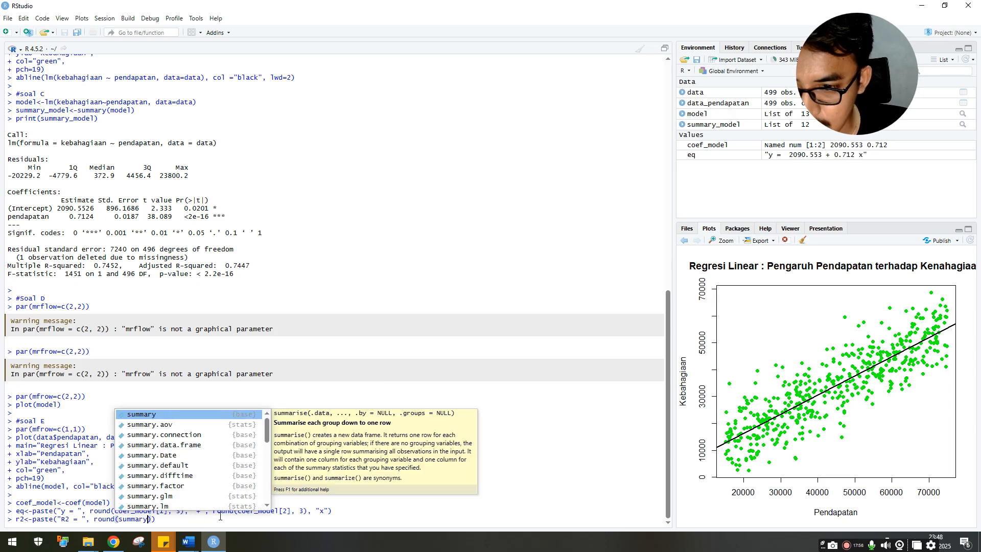
type("_")
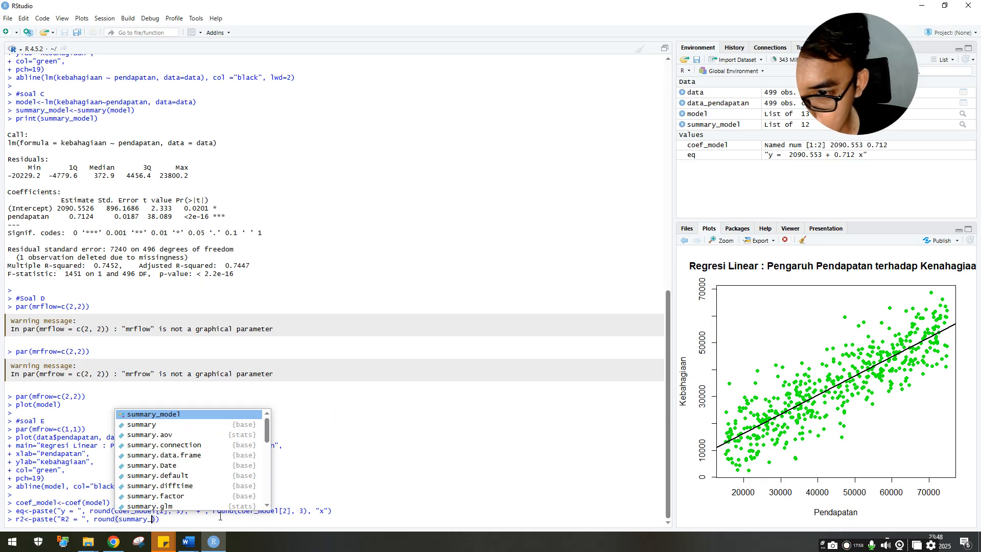
key("Tab")
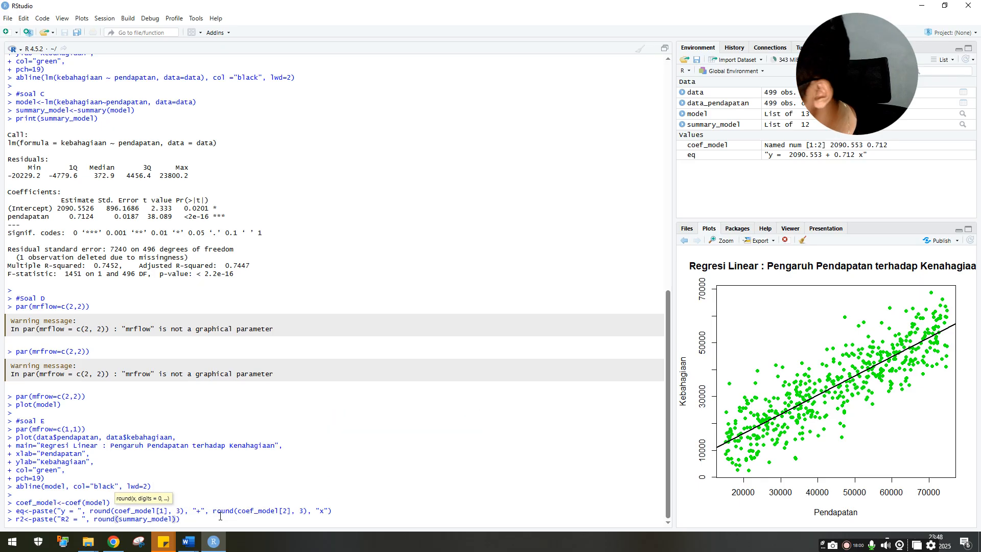
type("$")
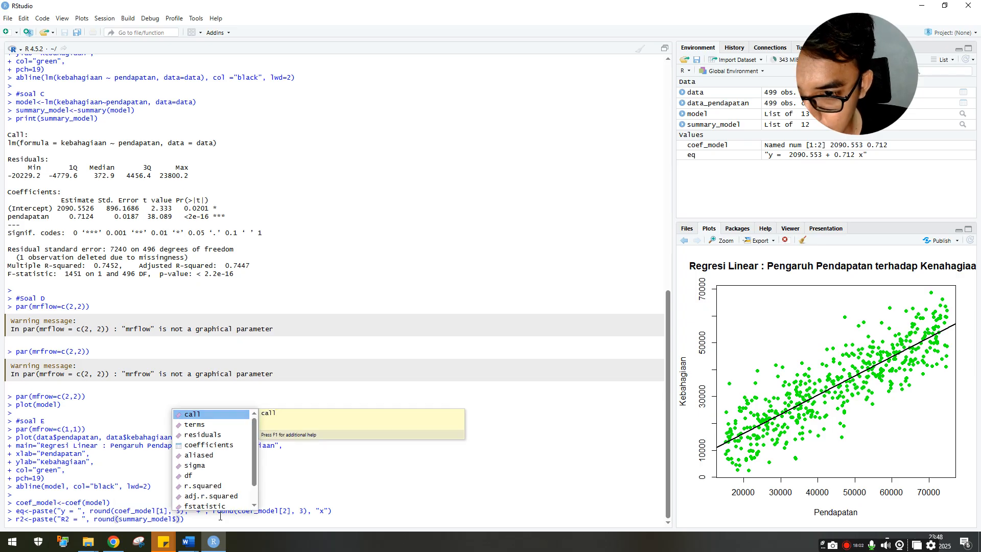
key("Down")
key("Down")
key("Down")
key("Down")
key("Down")
key("Down")
key("Down")
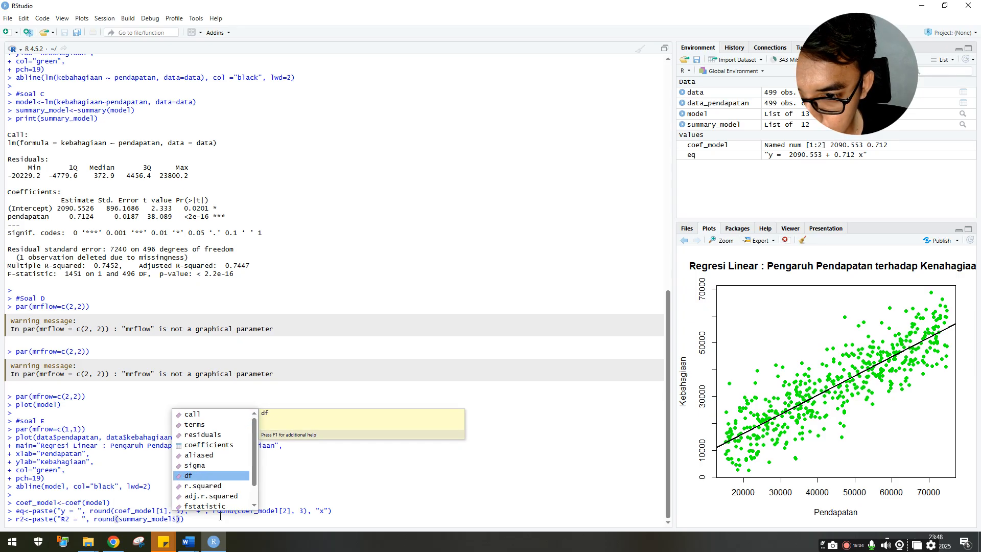
key("Tab")
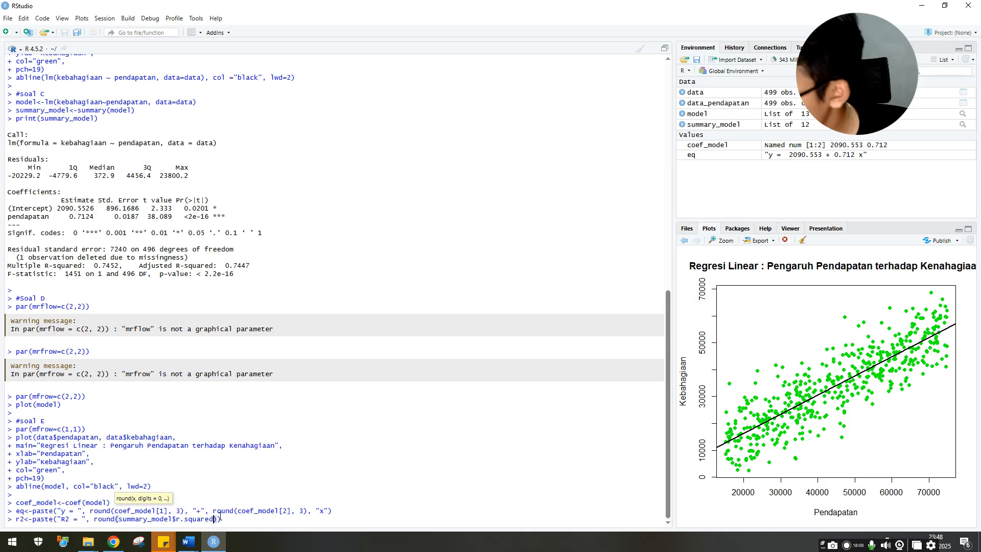
type(", 3)")
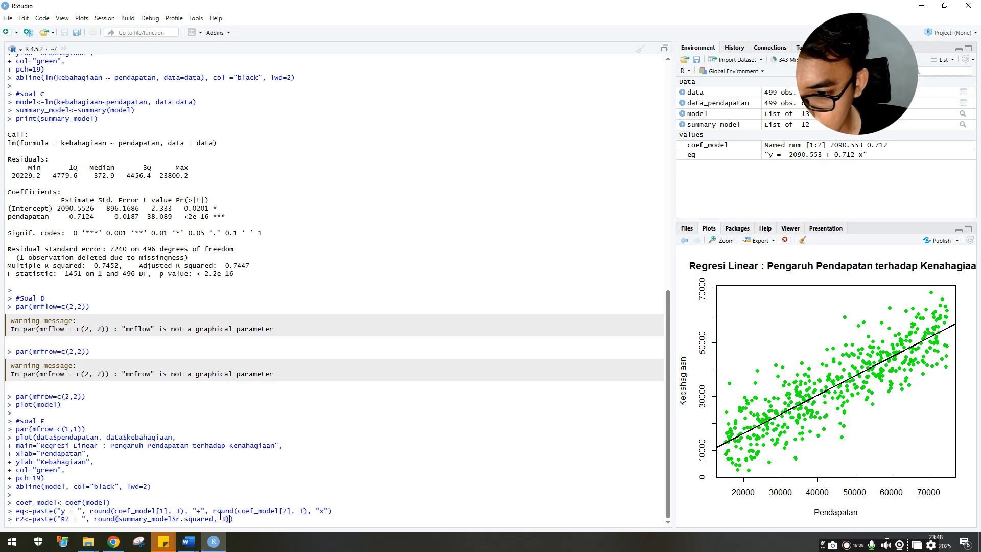
type(")")
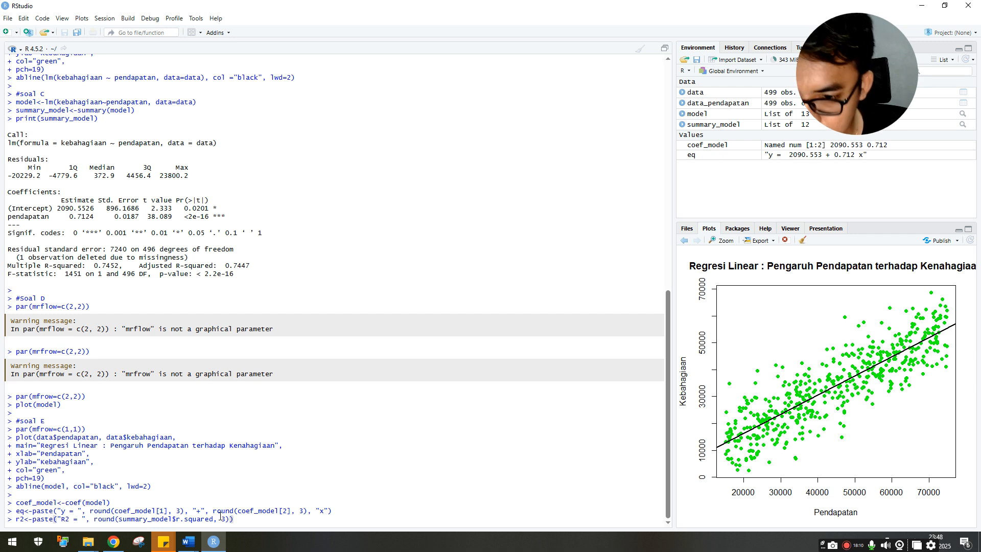
key("Return")
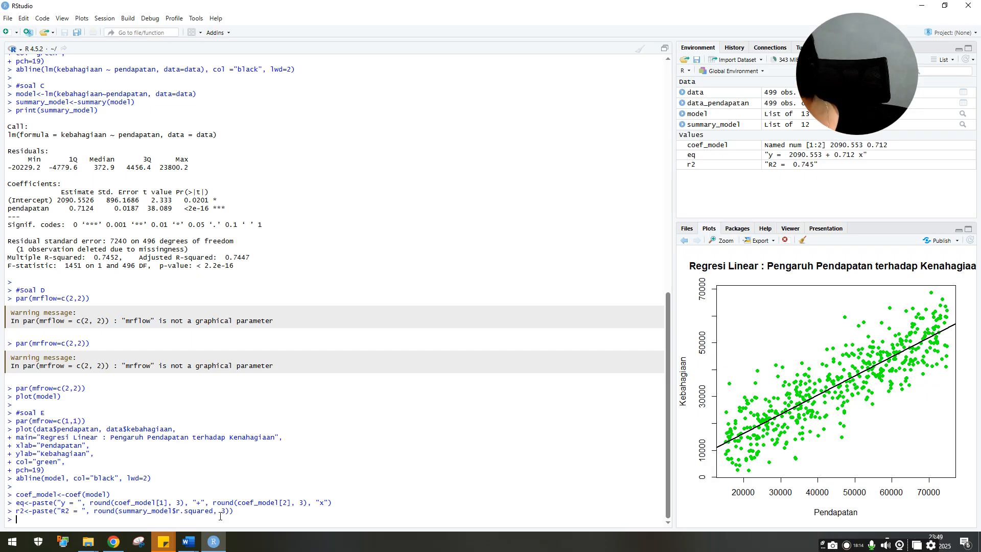
key("Return")
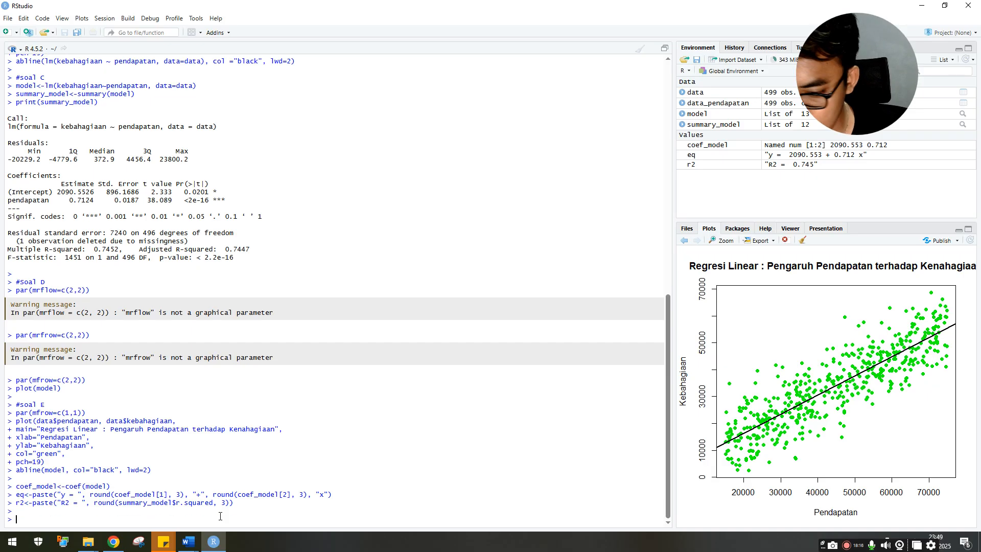
- Start a text() call with its first argument as x=min(data$kebahagiaan), leaving the outer parenthesis open
type("t")
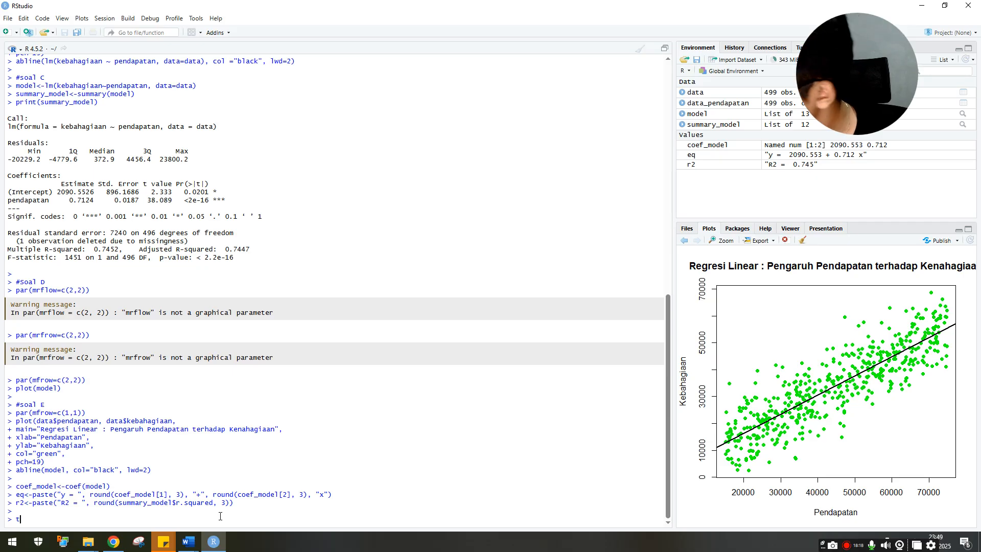
type("ext(")
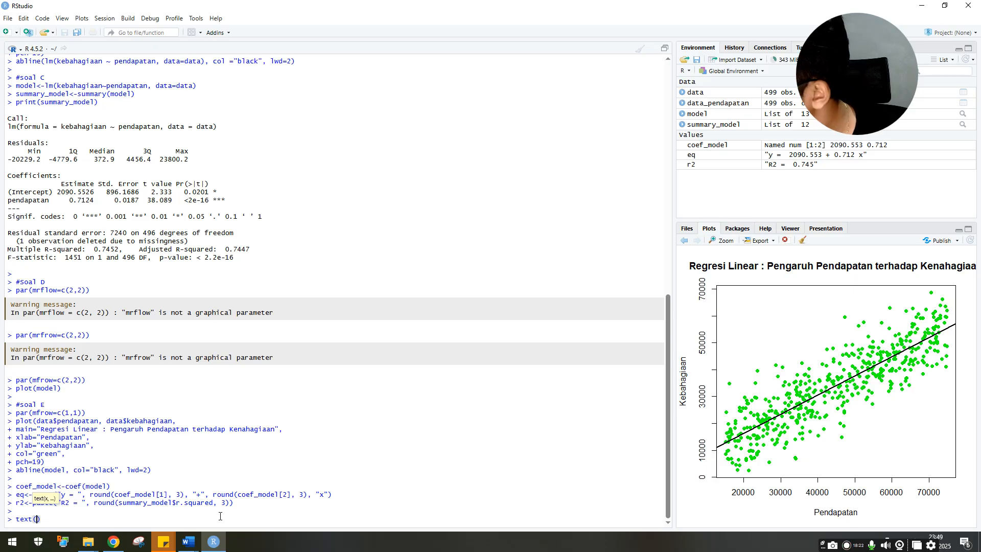
type("x=min")
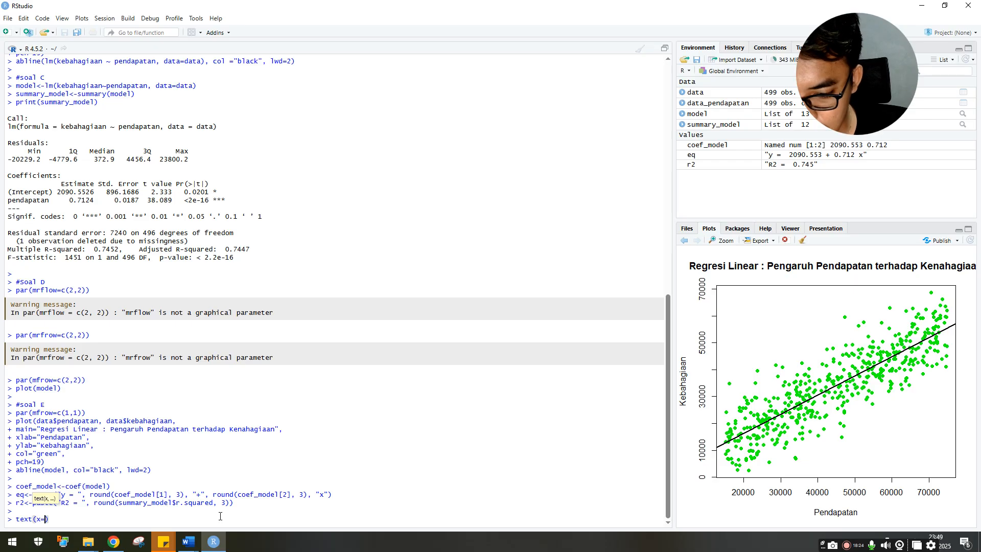
type("t")
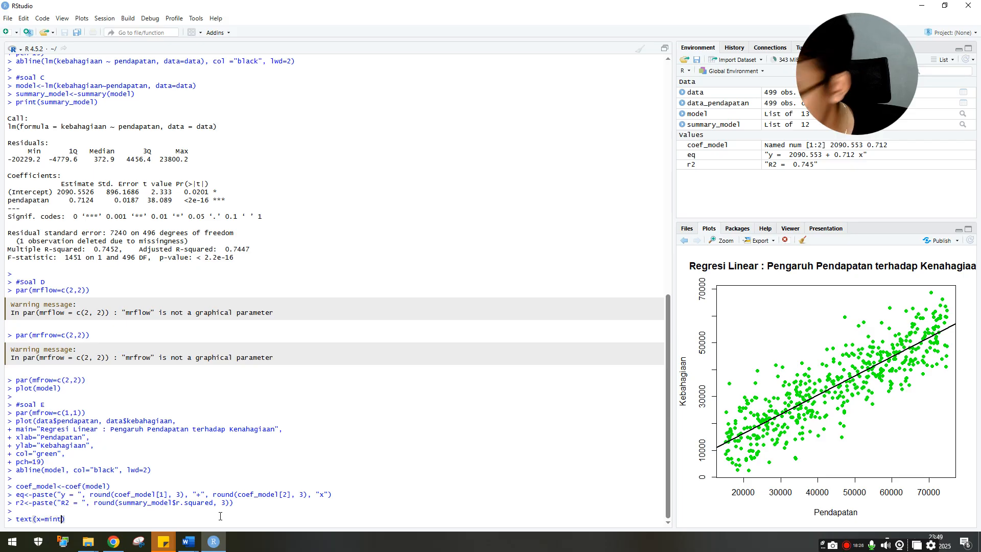
key("BackSpace")
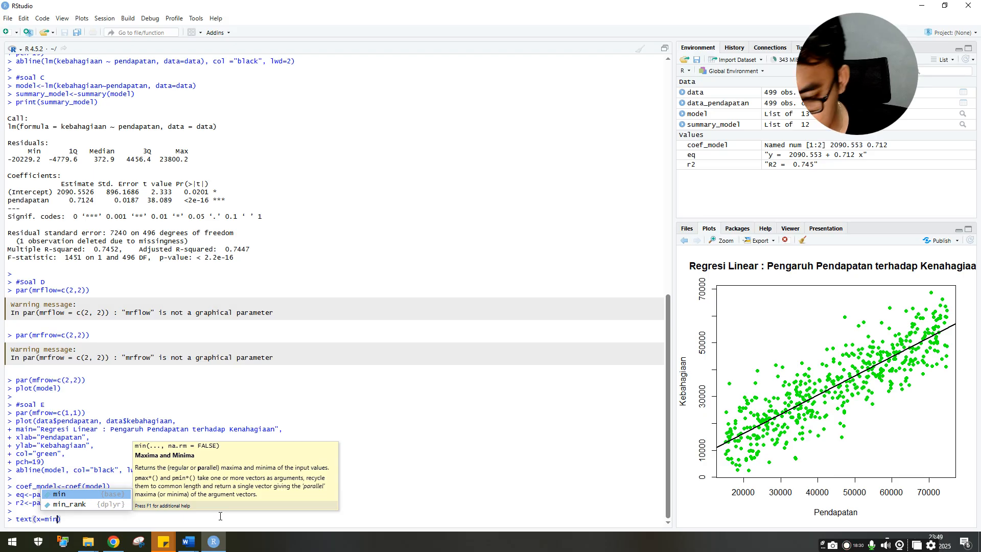
type("(data")
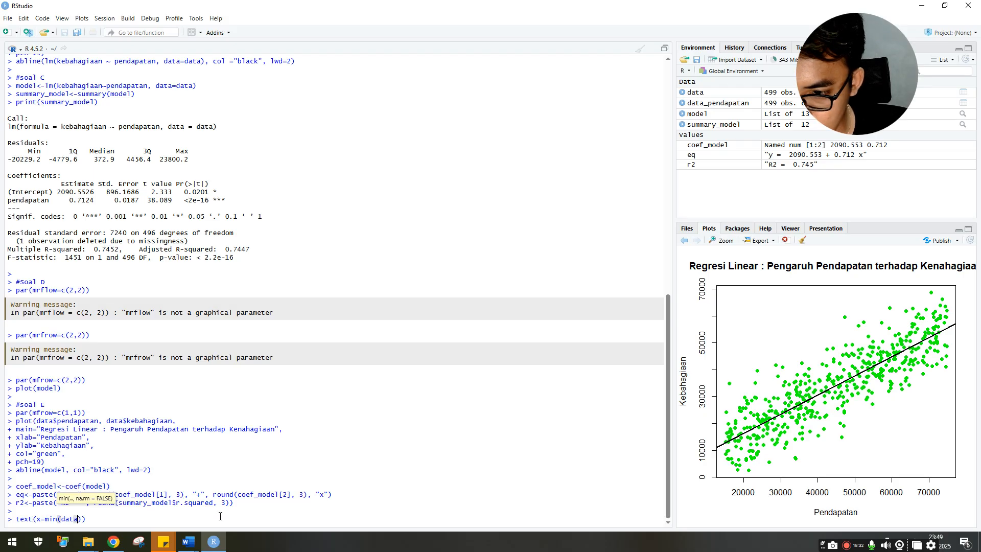
type("$")
key("Down")
key("Down")
key("Return")
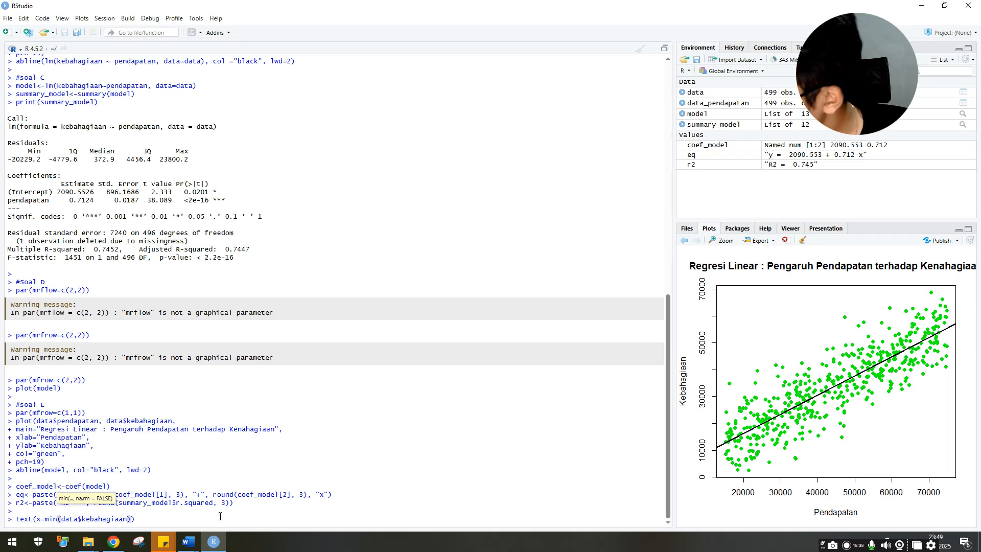
type(")")
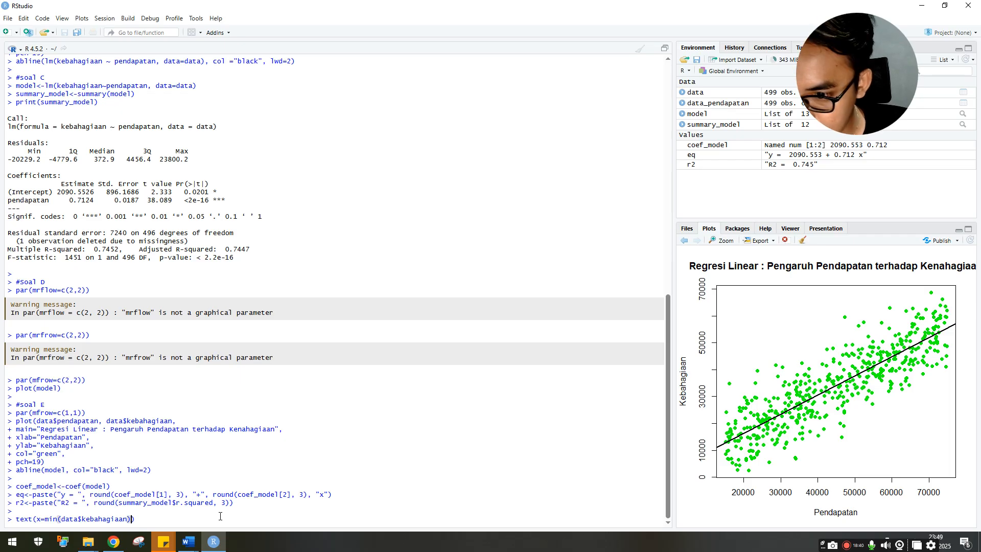
key("Right")
key("BackSpace")
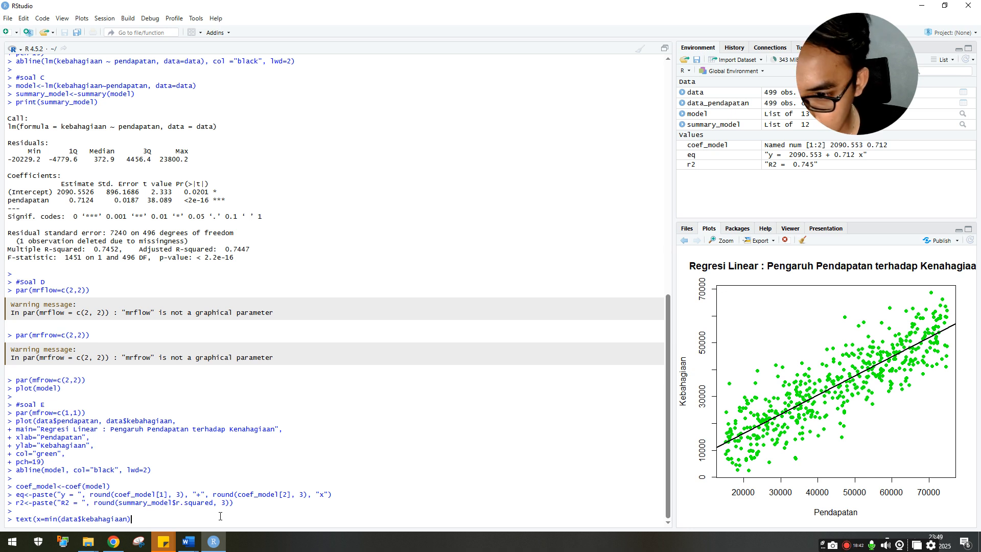
type(",")
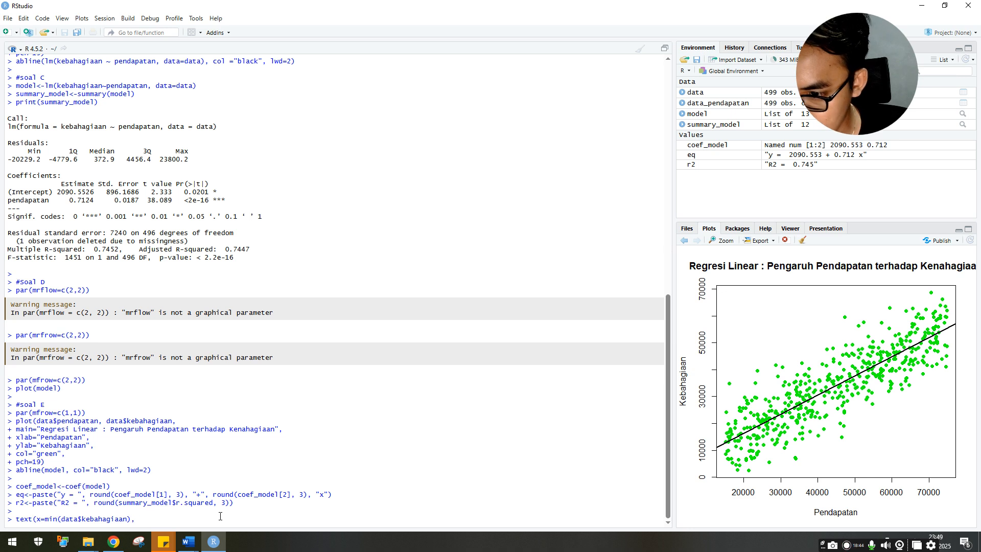
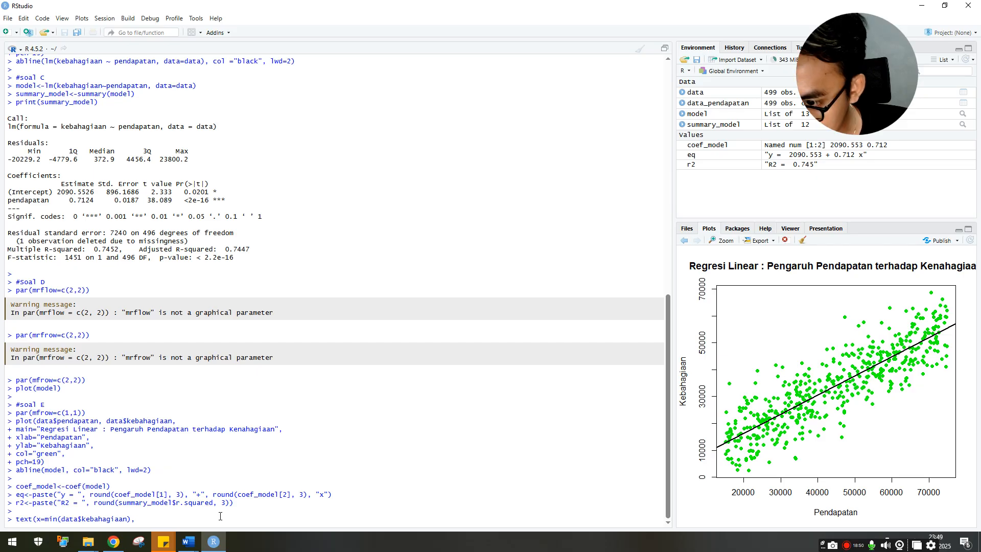
- Replace the kebahagiaan column with pendapatan in the x argument of the text() call
key("Left")
key("Left")
key("shift+Left")
key("shift+Left")
key("shift+Left")
key("shift+Left")
key("shift+Left")
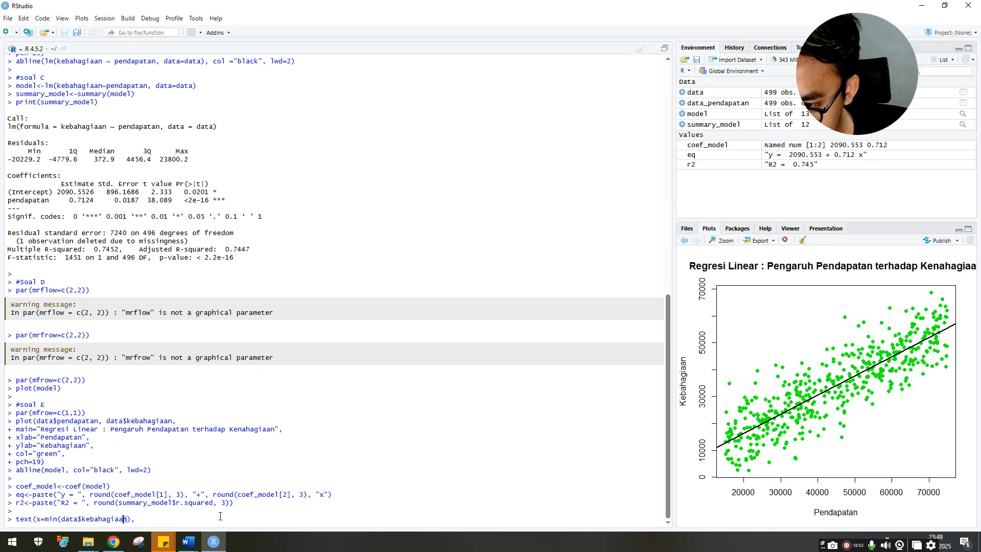
key("shift+Left")
key("shift+Left")
key("shift+Left")
key("shift+Left")
key("shift+Left")
key("shift+Left")
type("pendapatan")
key("End")
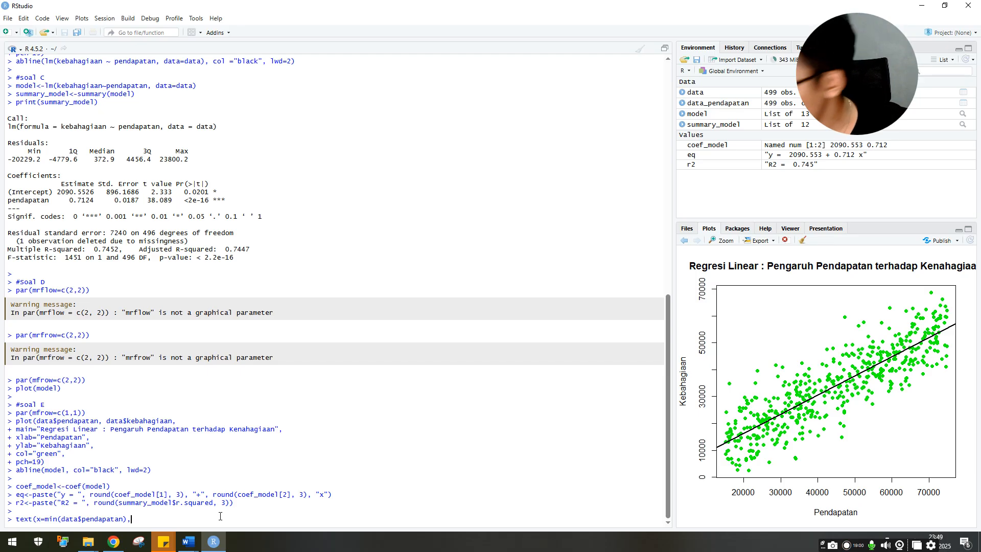
- Add y=max(data$kebahagiaan) as the second argument of the open text() call, followed by a comma and new line
key("Return")
type("y=m")
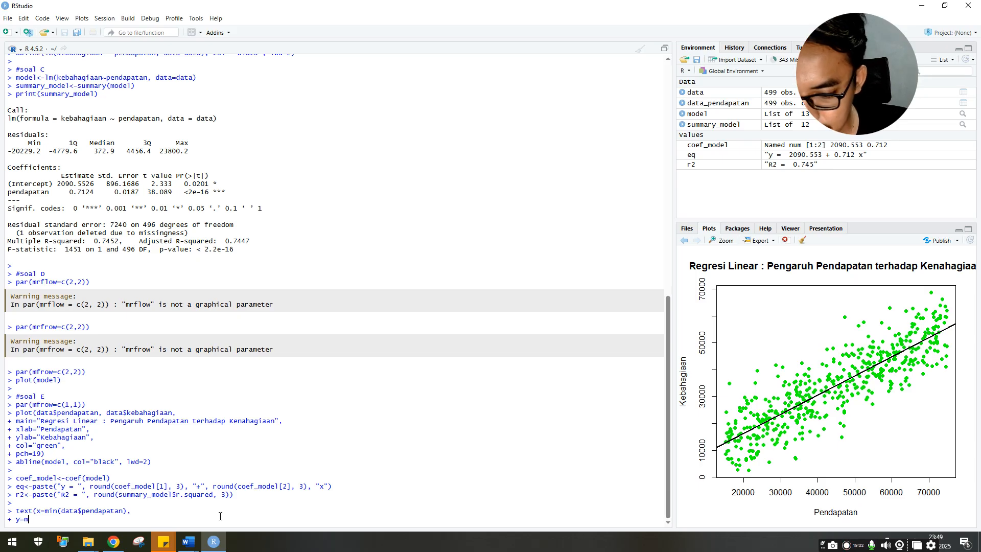
type("ax(")
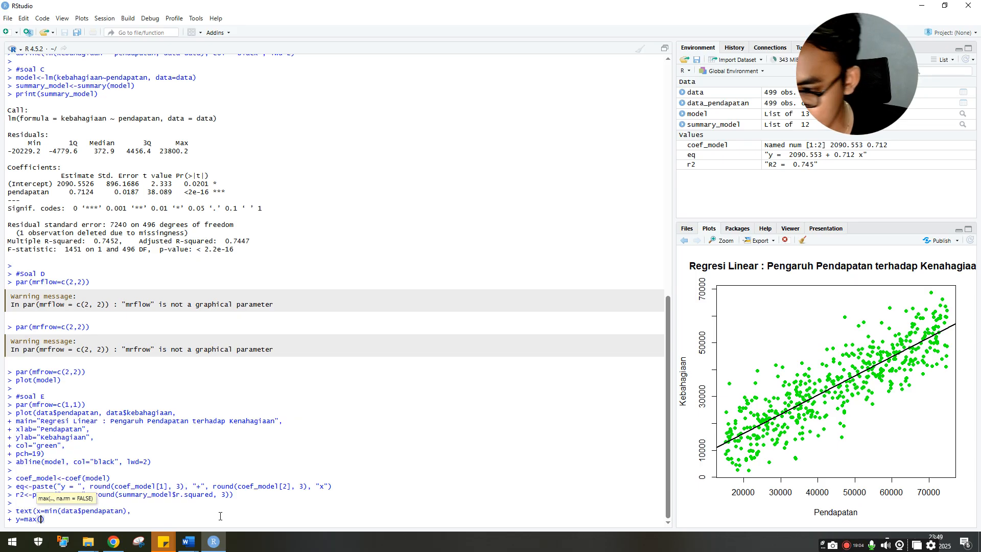
type("data$")
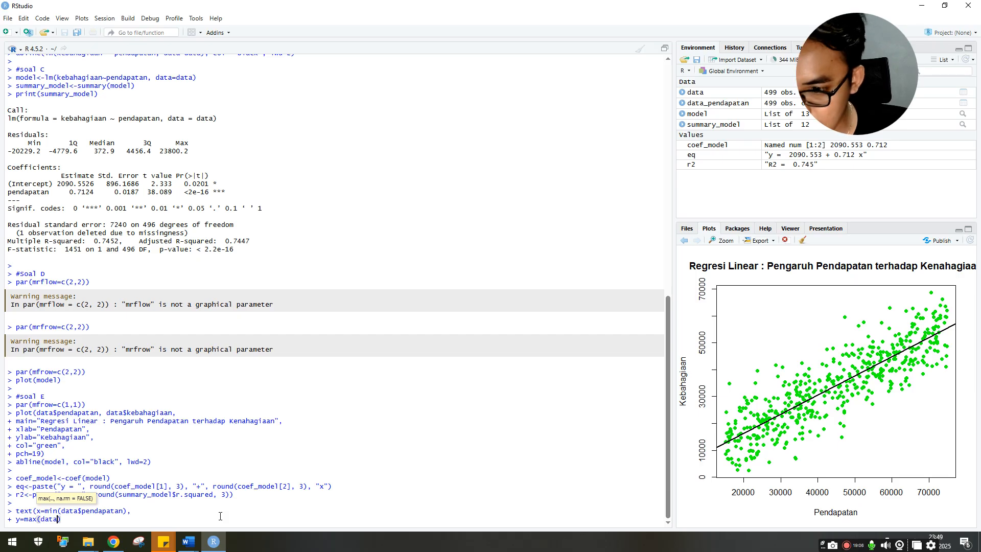
type("kebahagiaan")
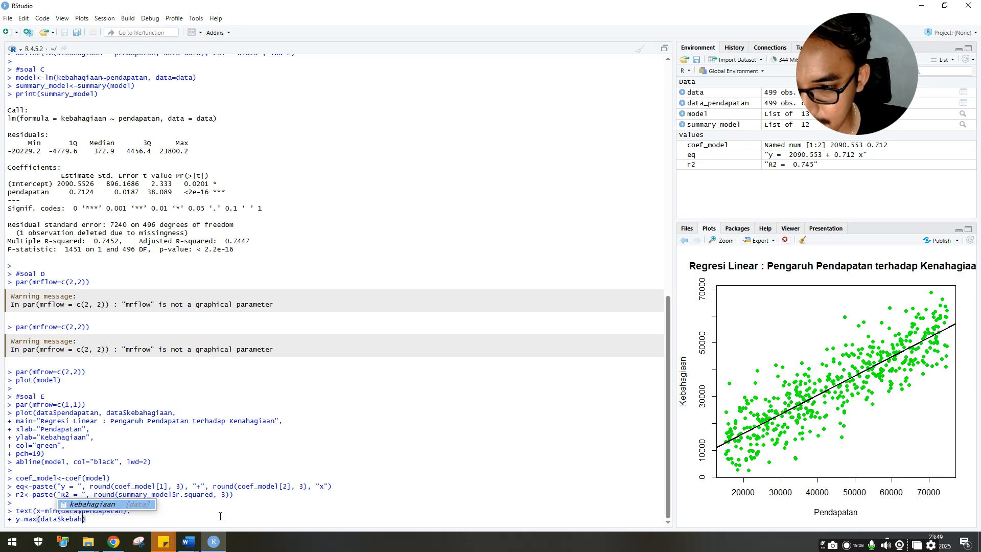
key("Tab")
type(")")
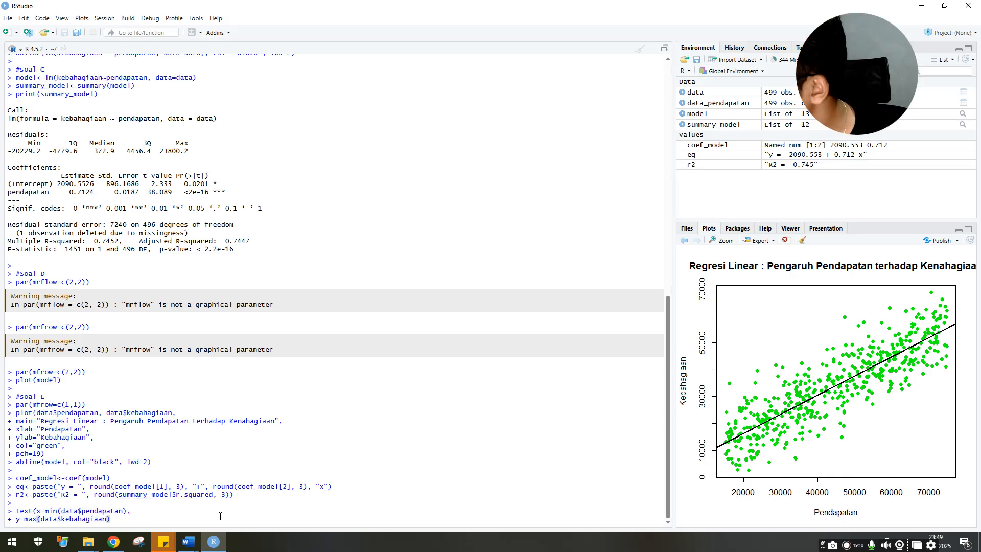
type(",")
key("Return")
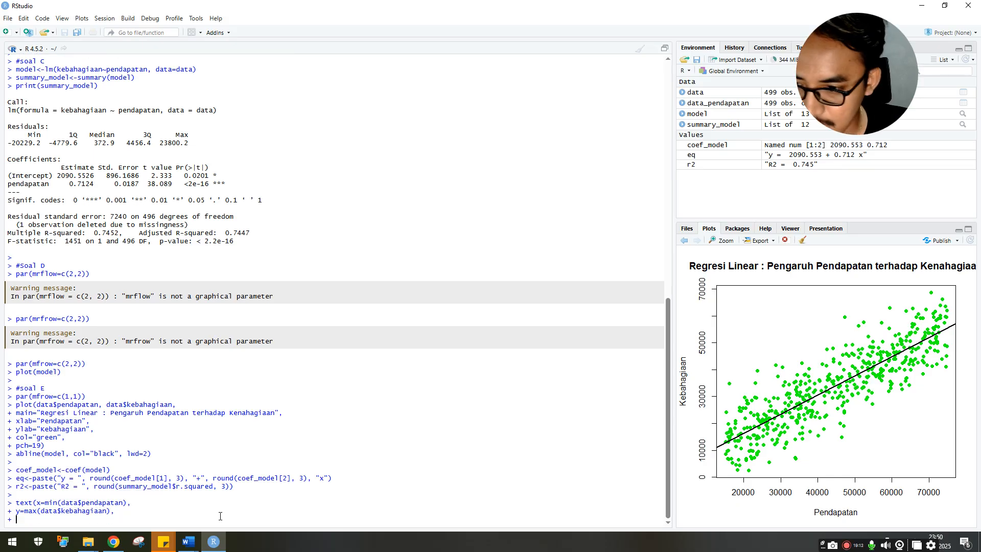
- Continue the text() call with the arguments labels=eq and pos=4, each on its own line
type("labels")
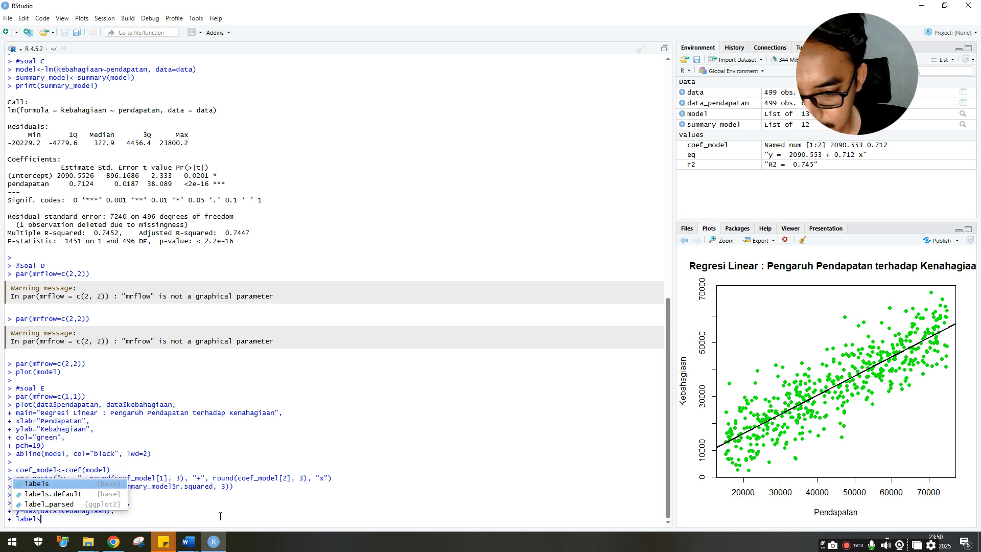
type("=")
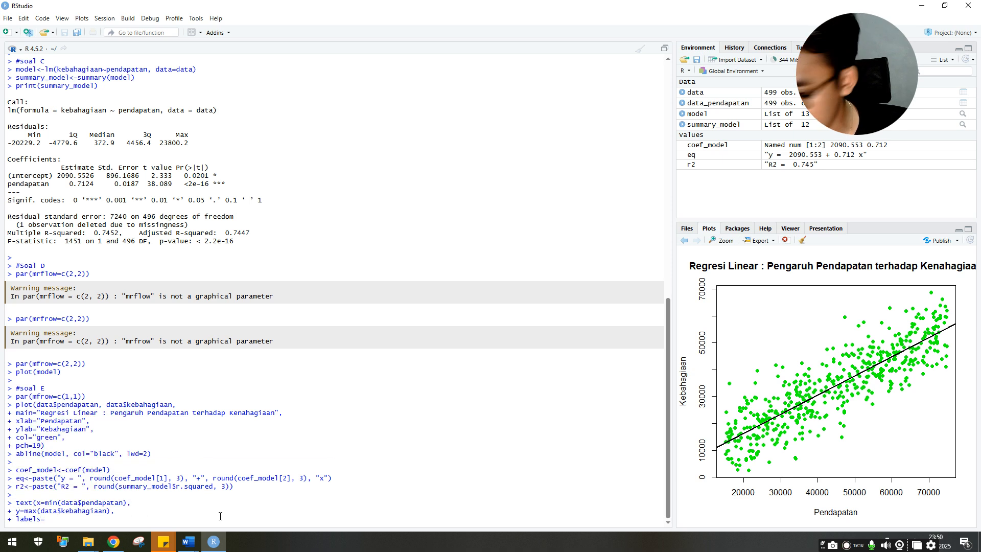
type("eq,")
key("Return")
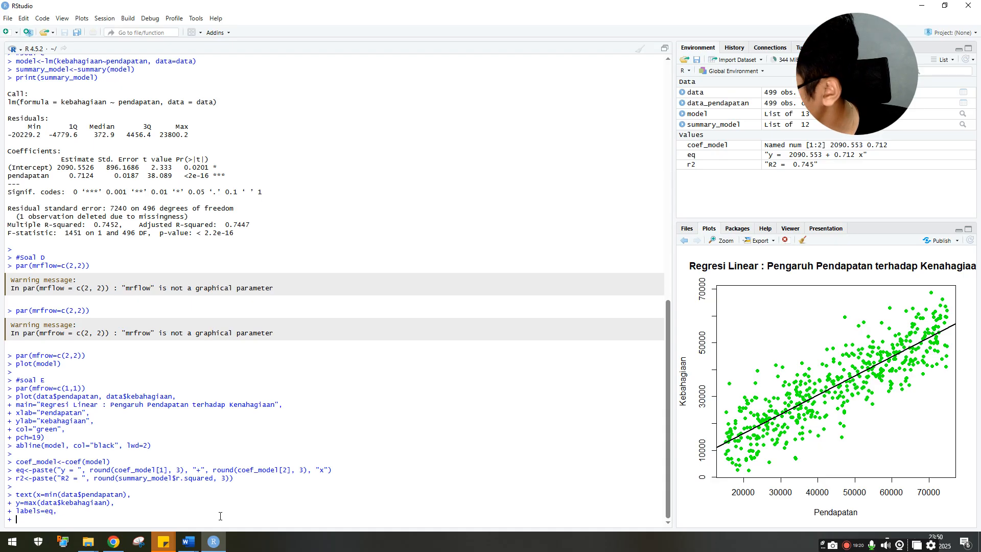
type("pos=")
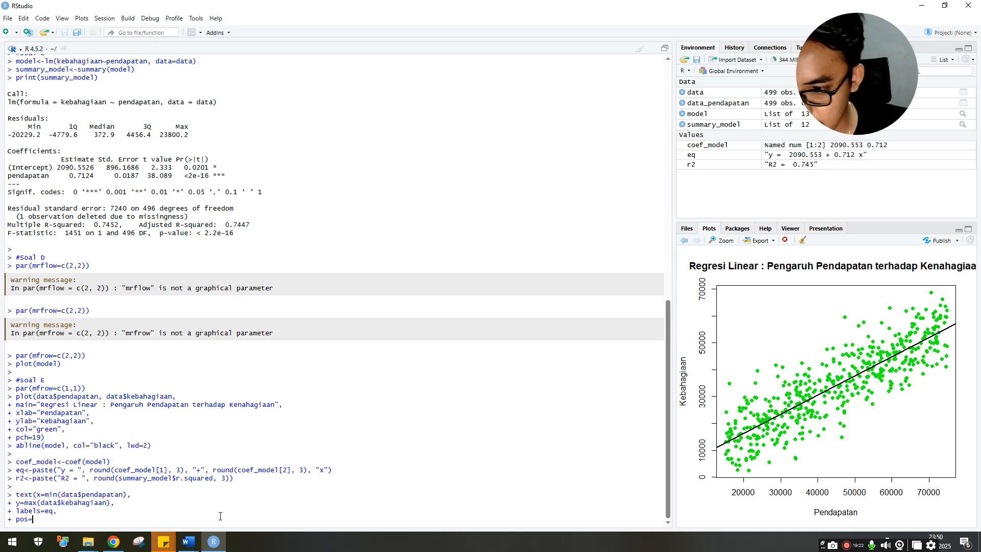
type("4,")
key("Return")
- Finish the text() call with col="green", run it and leave a blank console line
type("co")
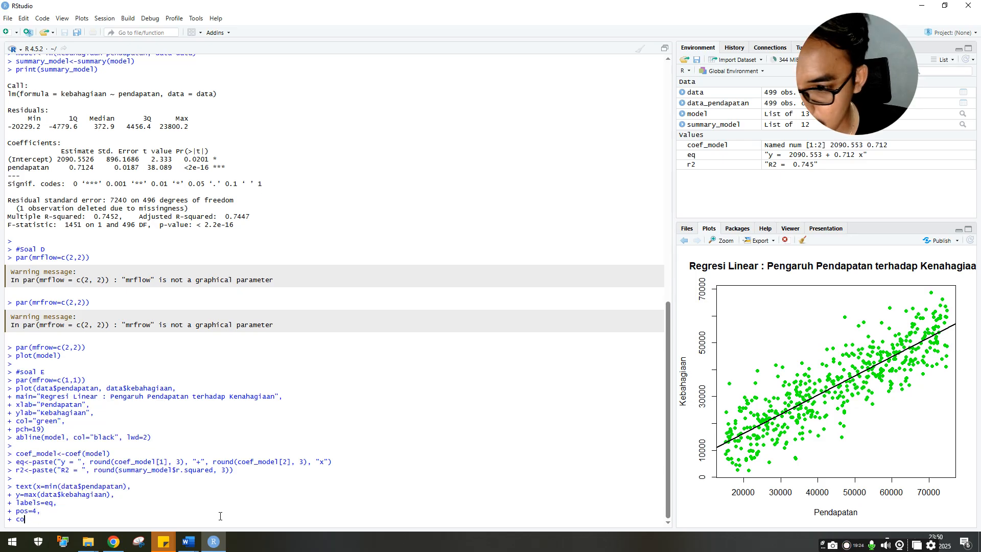
type("l=\"green")
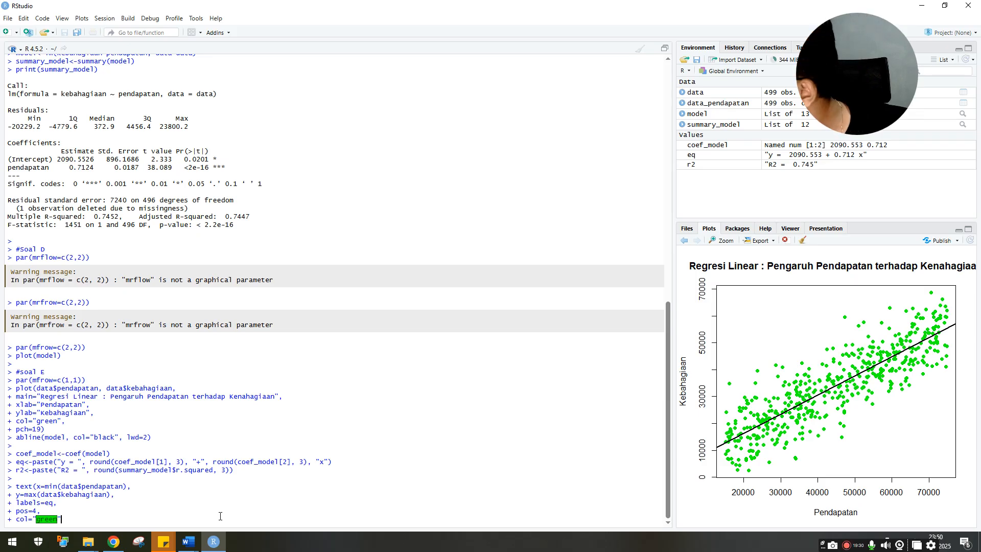
type("\")")
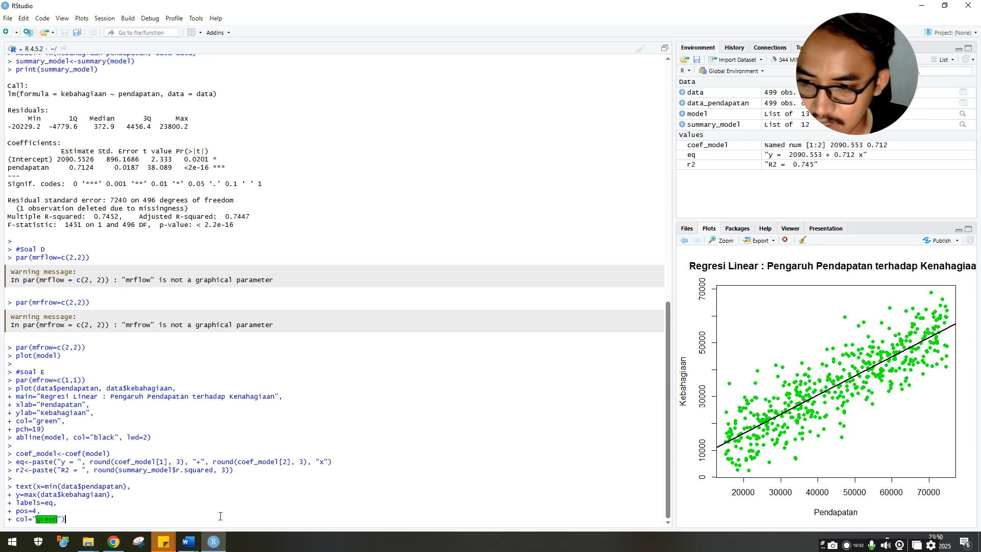
key("Return")
key("Return")
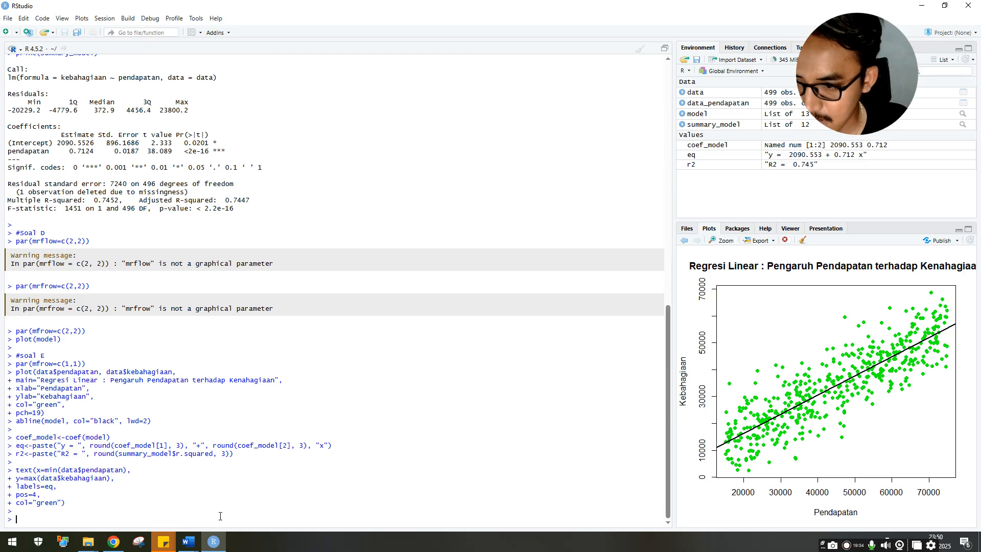
- Start a second text() call with x=min(data$pendapatan) as its first argument and continue on a new line
type("text")
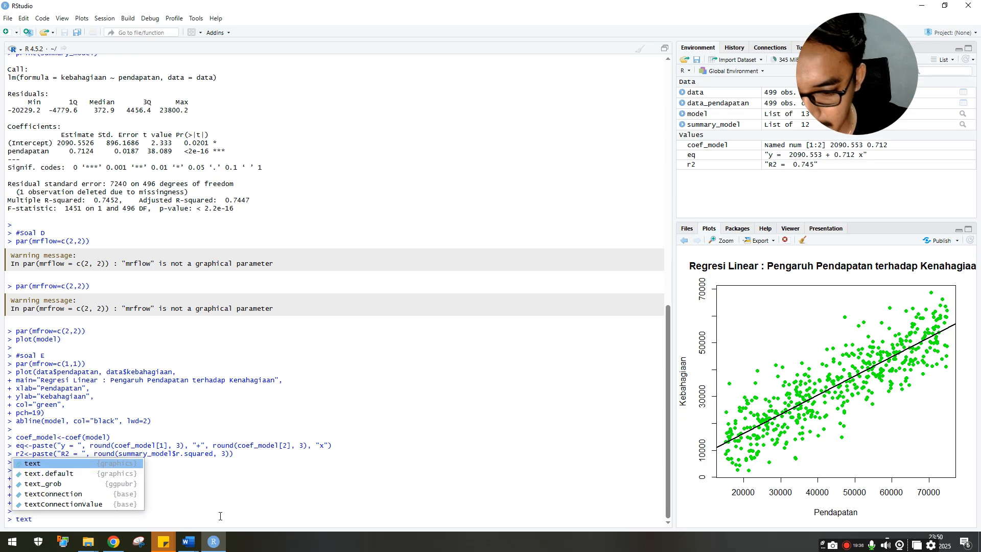
type("(x=")
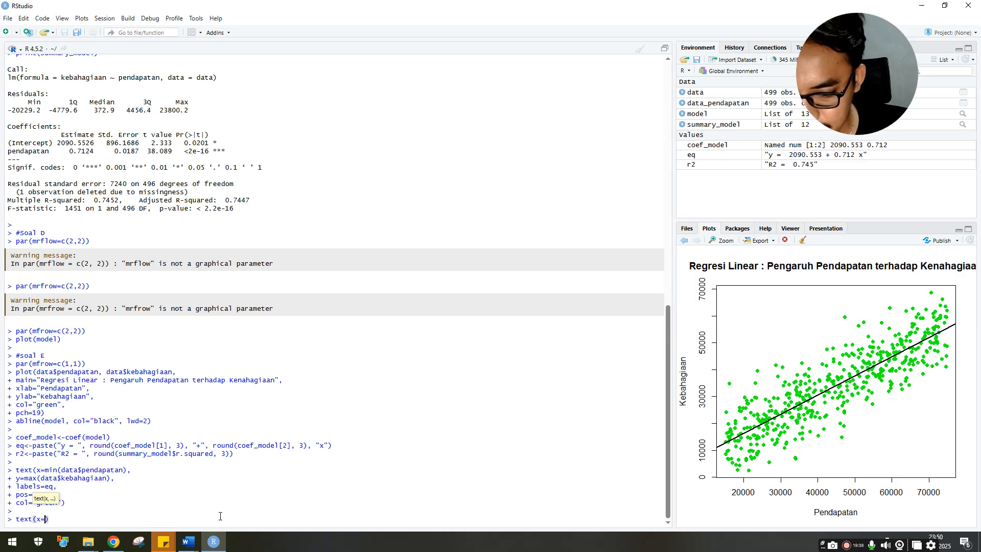
type("min(d")
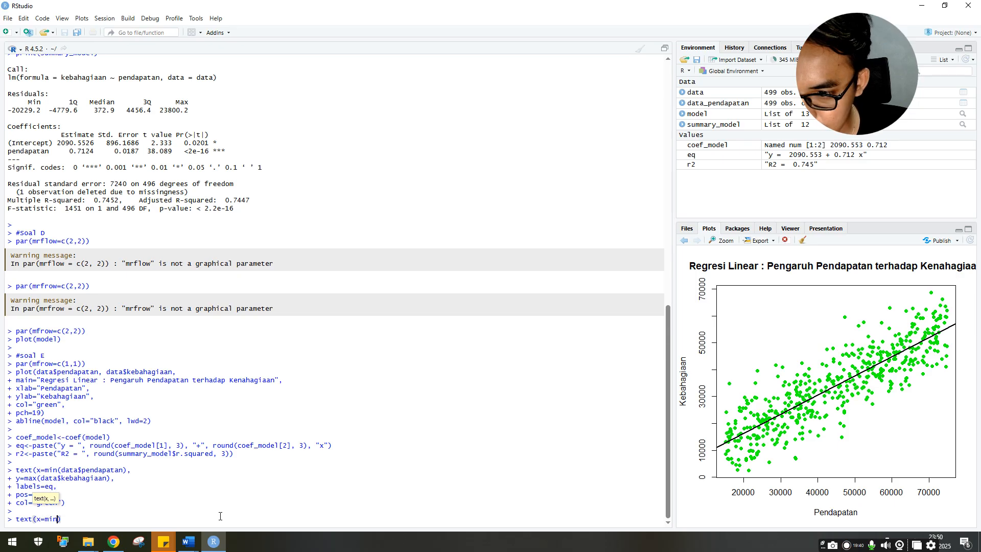
type("ata")
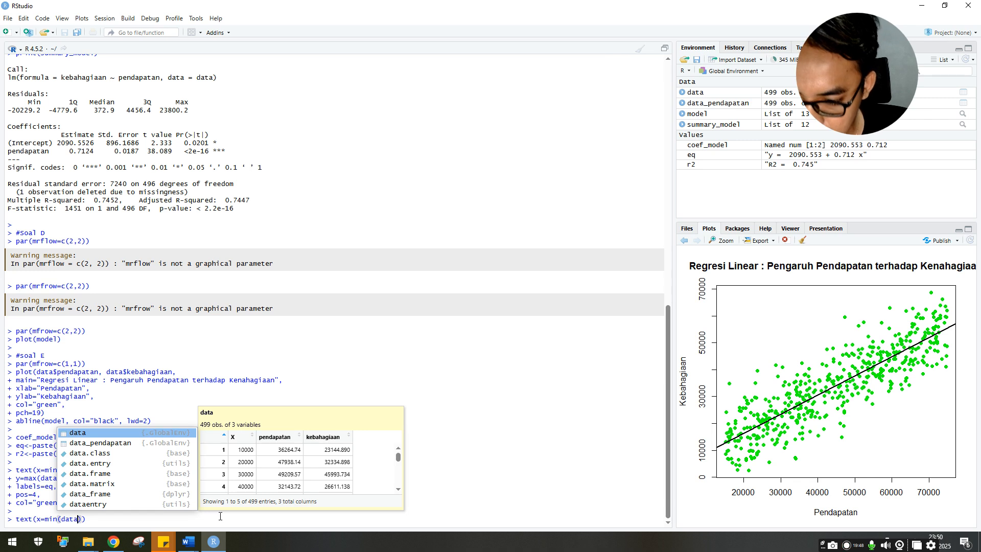
type("$")
key("Escape")
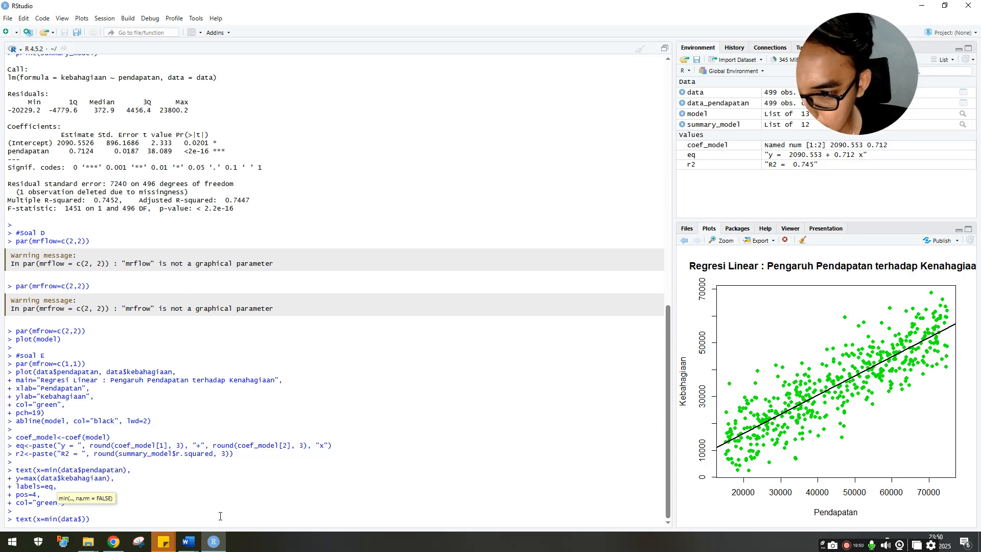
type("pendapatan")
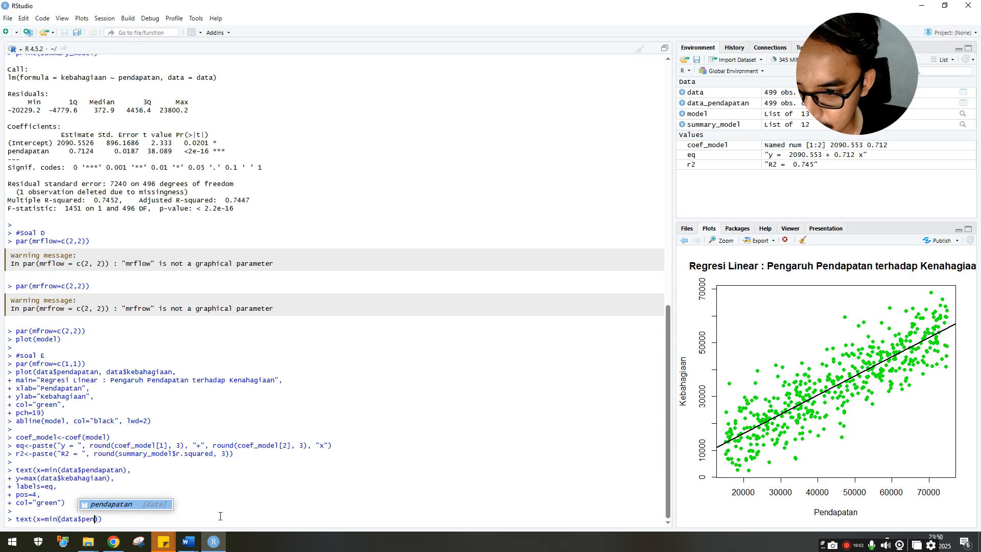
type(")")
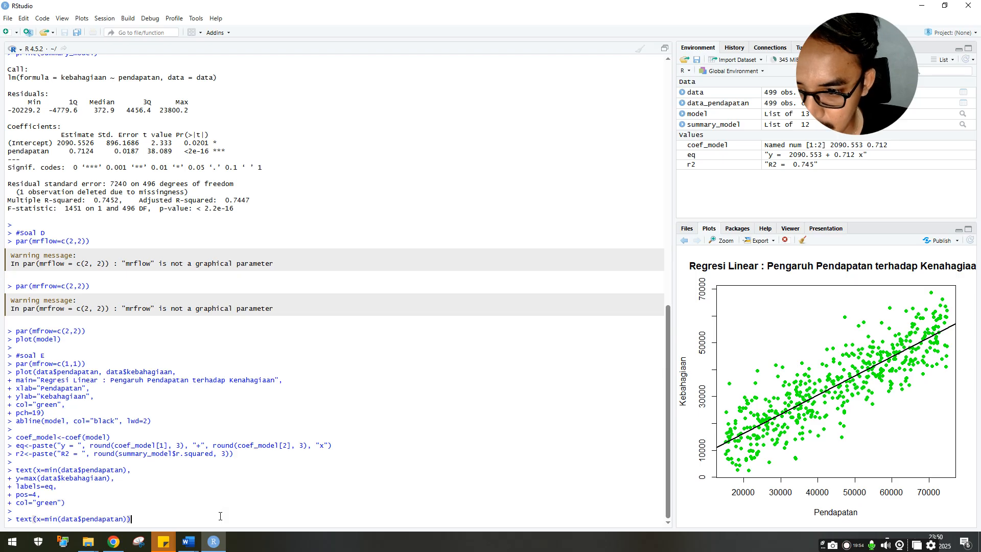
type(",")
key("Return")
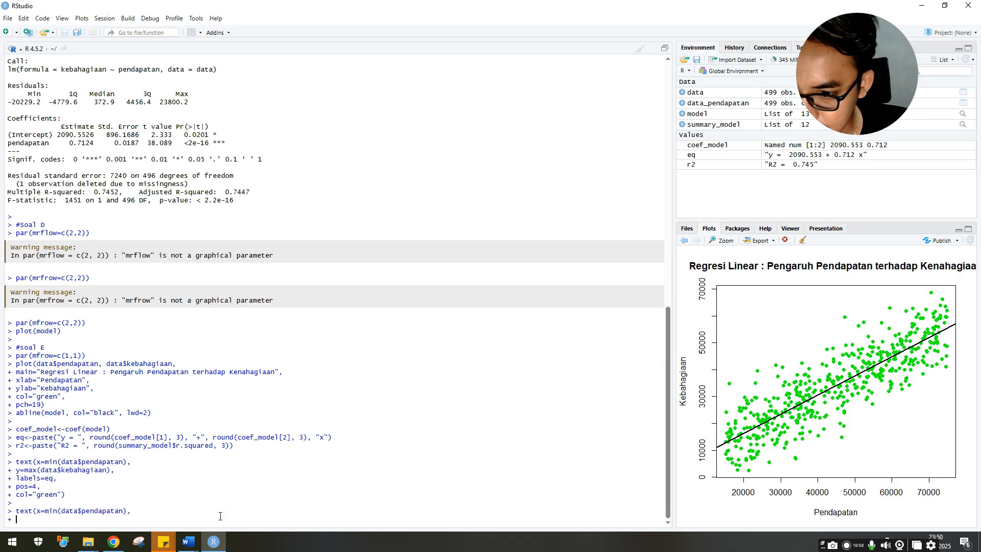
- Try to continue the second text() call with y=max=(data$kebahagiaan) followed by a comma
type("y=max")
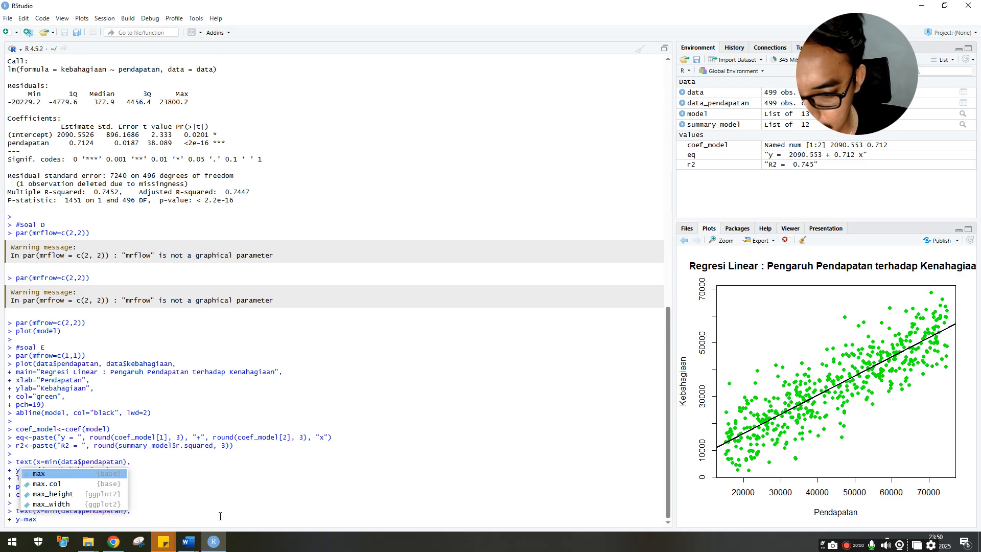
type("=")
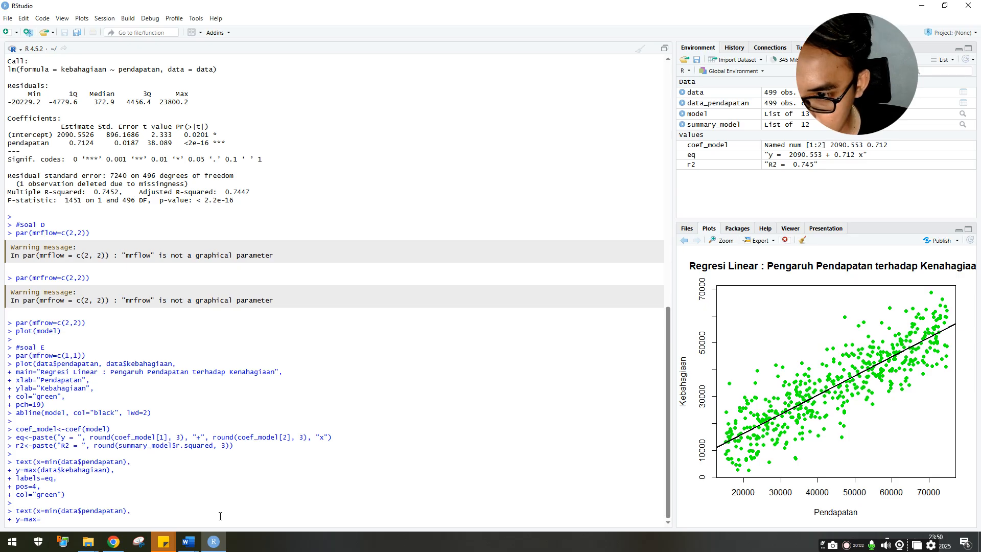
type("(da")
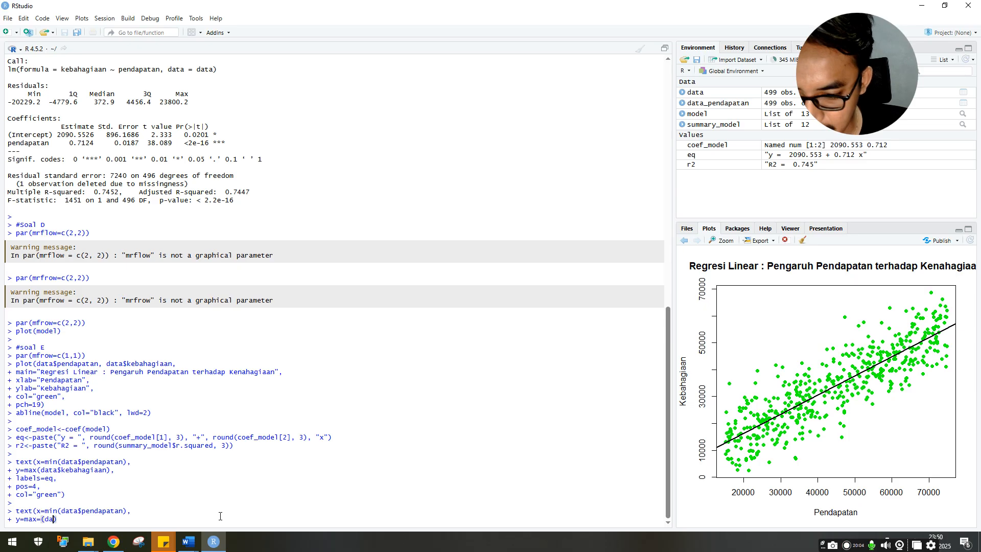
type("ta$")
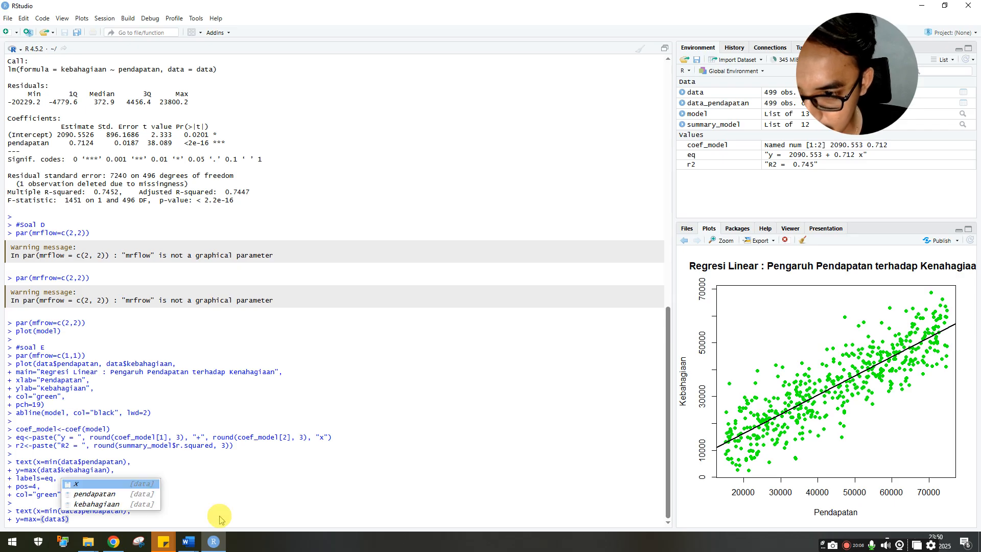
key("Down")
key("Down")
key("Return")
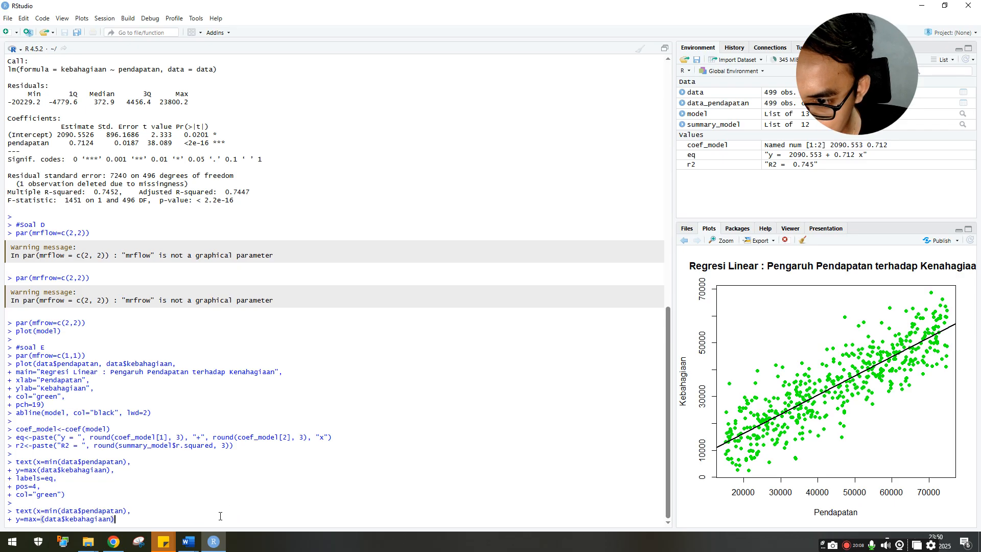
type(",")
key("Return")
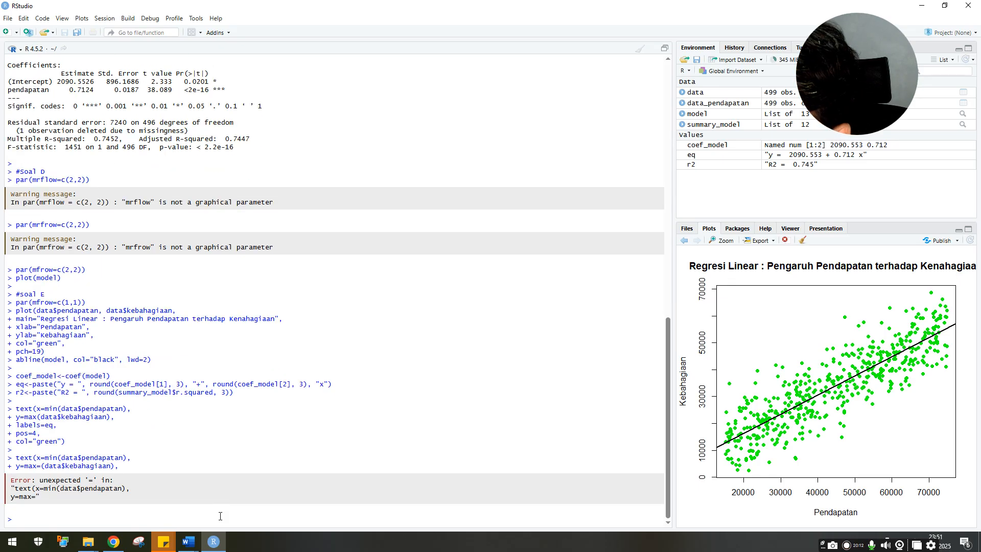
- Recall the y argument line, rewrite it as y=max(data$kebahagiaan), with its trailing comma, and try to run it
key("Up")
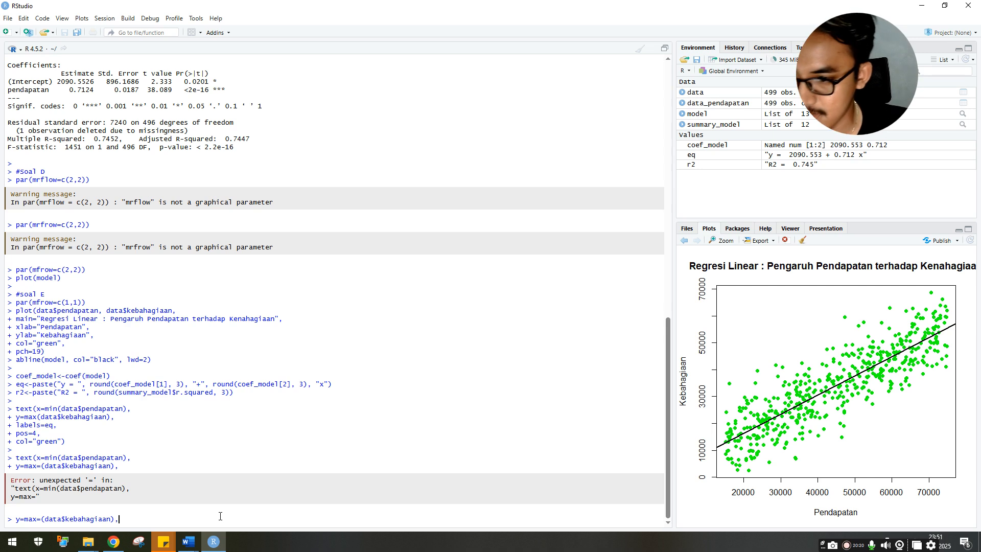
key("BackSpace")
key("BackSpace")
key("BackSpace")
key("BackSpace")
key("BackSpace")
key("BackSpace")
key("BackSpace")
key("BackSpace")
key("BackSpace")
key("BackSpace")
key("BackSpace")
key("BackSpace")
key("BackSpace")
key("BackSpace")
key("BackSpace")
key("BackSpace")
key("BackSpace")
key("BackSpace")
key("BackSpace")
key("BackSpace")
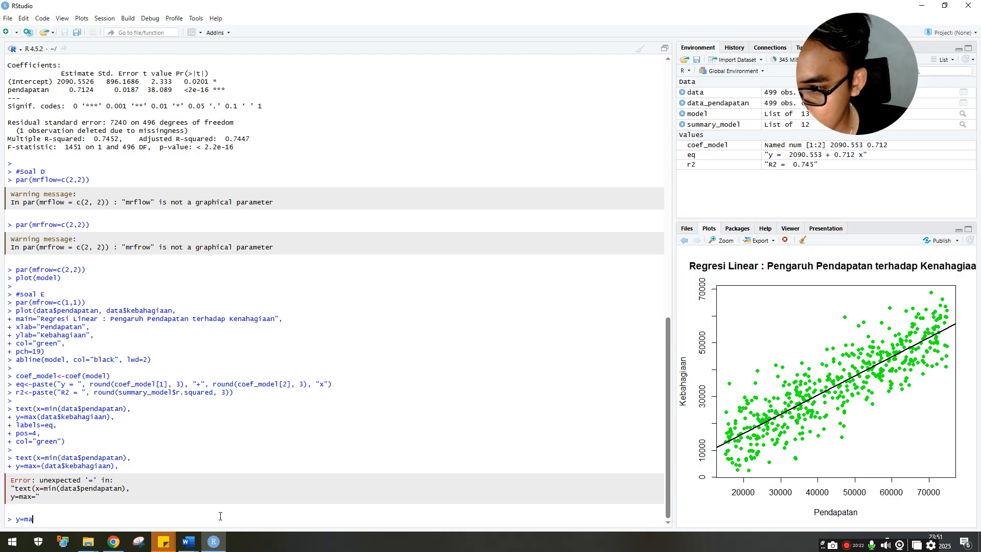
type("x")
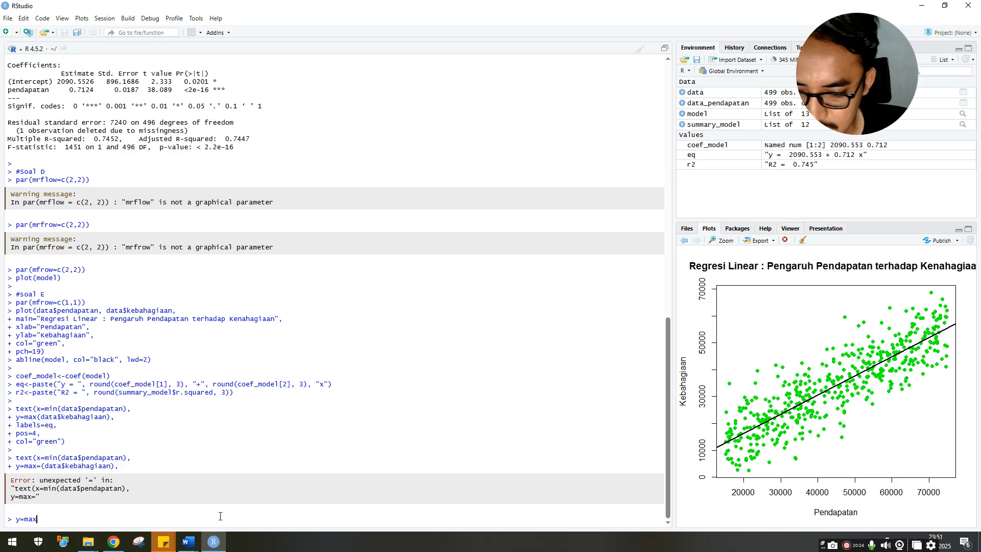
type("(data")
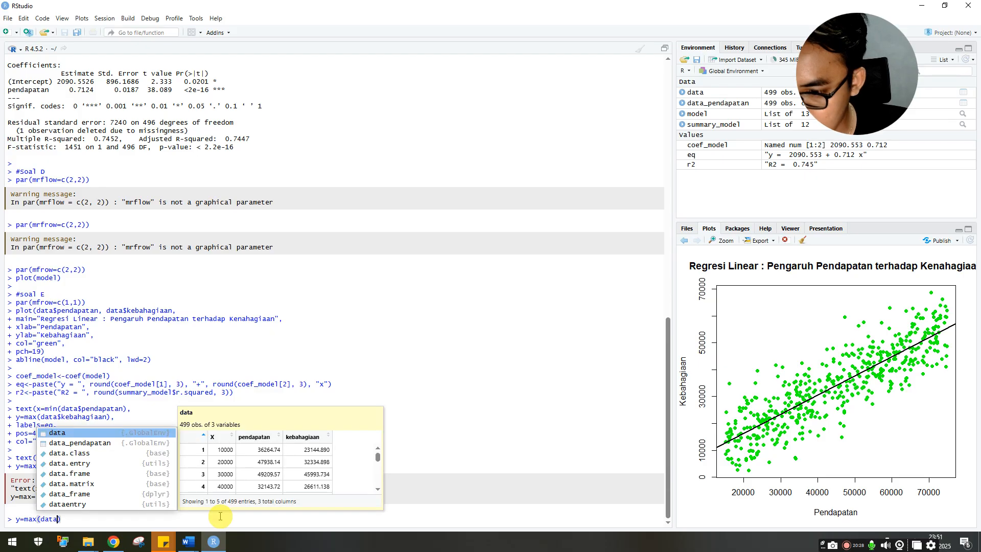
type("$")
type("k")
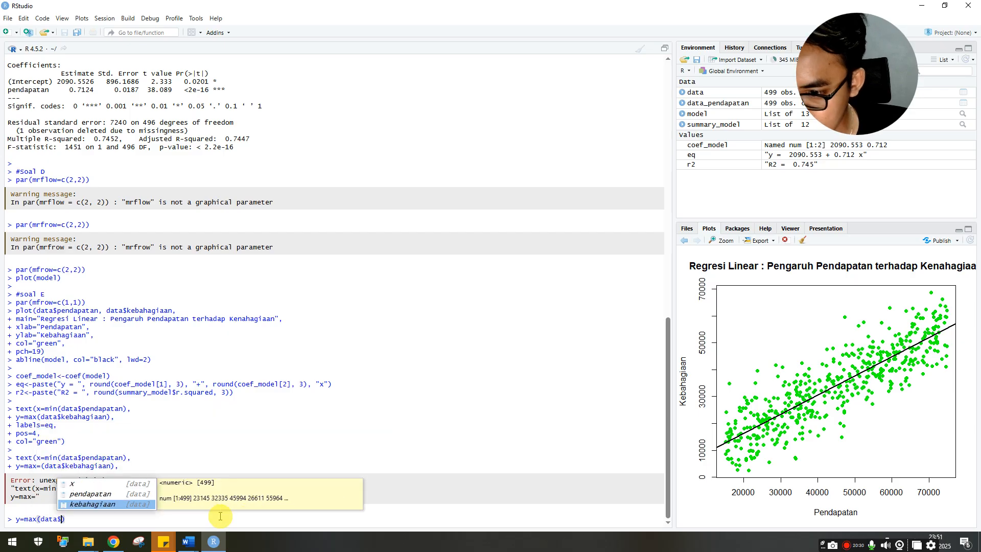
key("Tab")
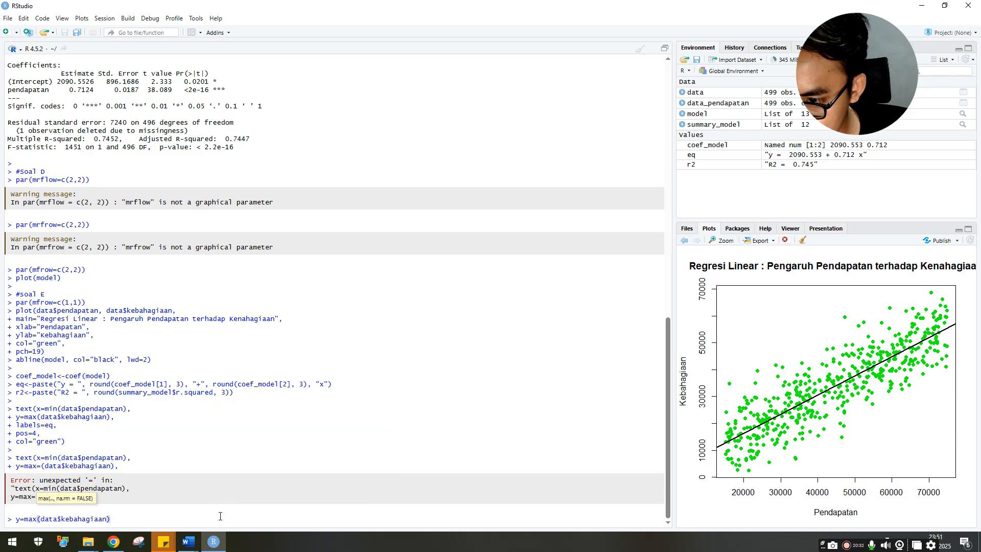
key("Right")
type(",")
key("Return")
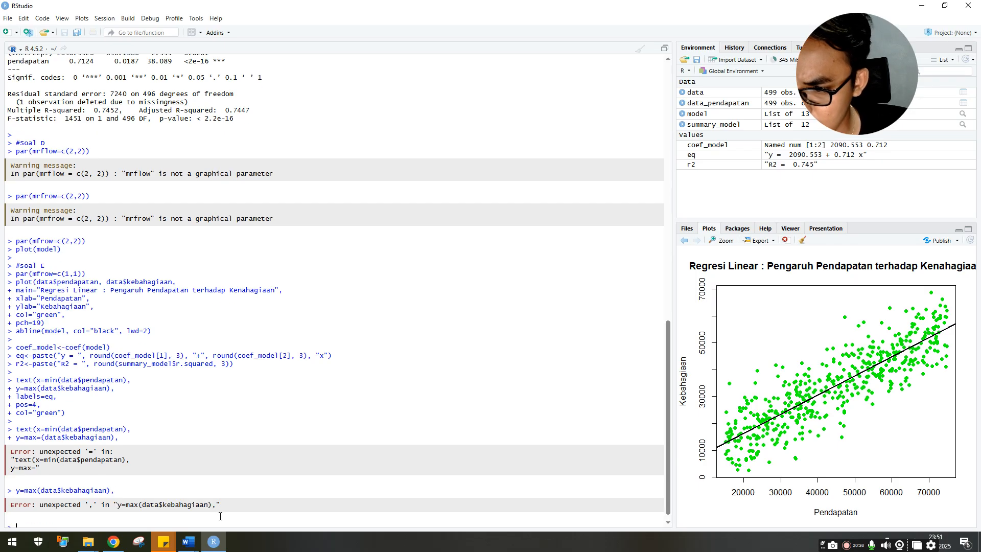
- Leave a blank console line, try to restart the text() call with text(xmin(data$pendapatan), and continue on a new line
key("Return")
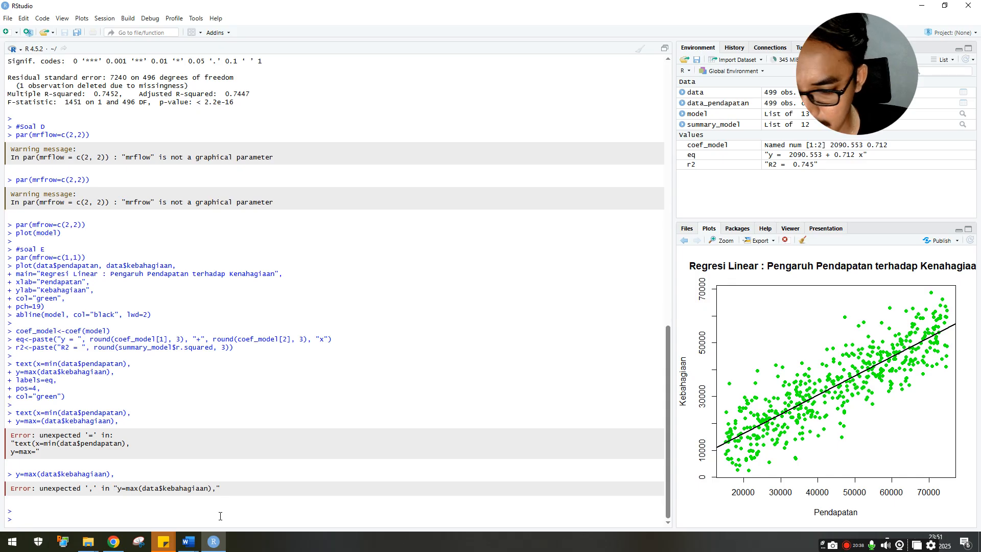
type("text")
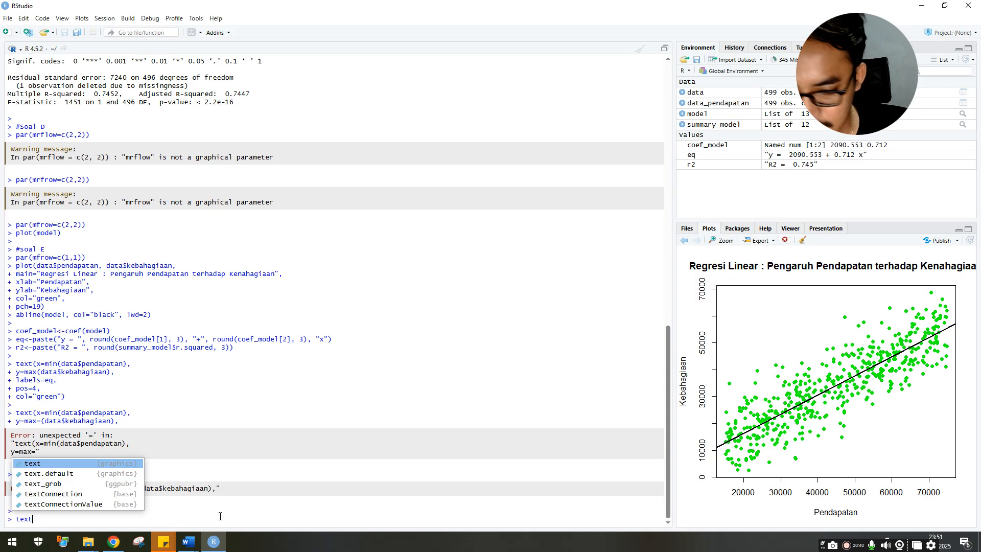
type("(xmin(data")
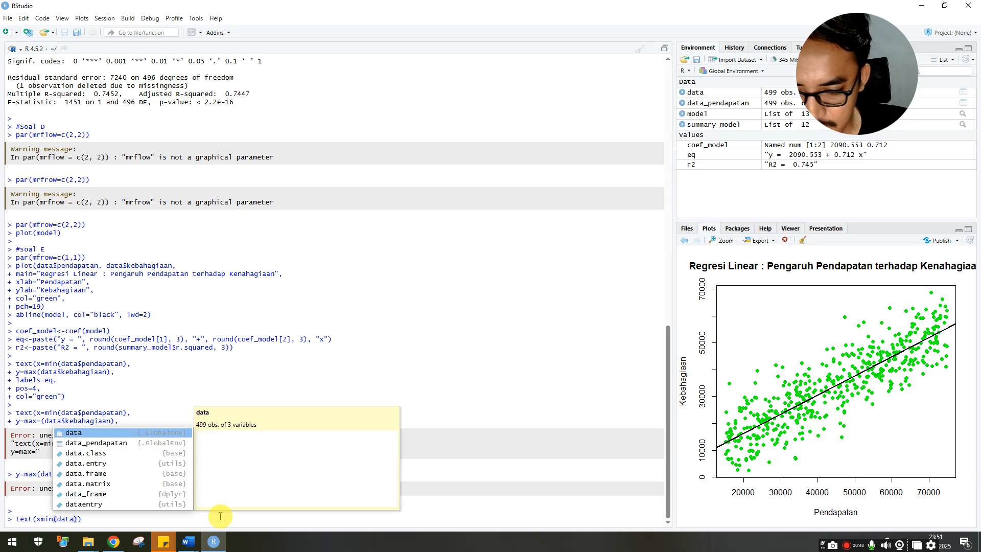
type("$pendapatan")
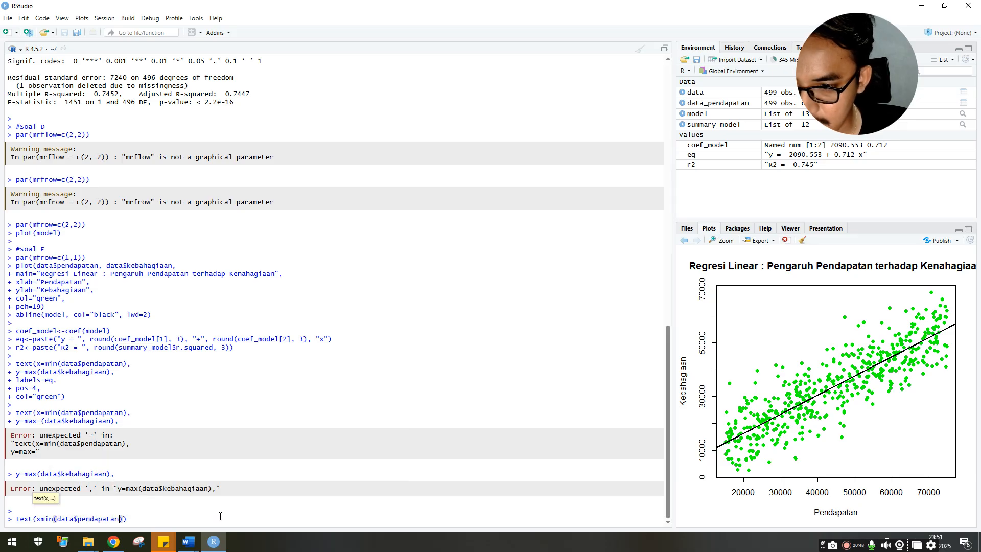
key("Right")
key("BackSpace")
type(",")
key("Return")
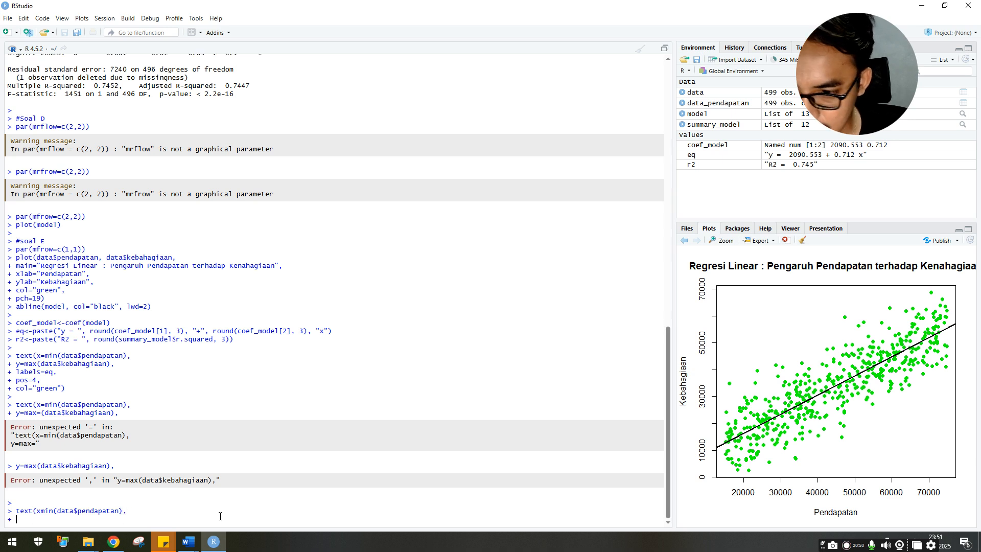
- Add y=max(data$kebahagiaan), as the second line of the text() call and continue on a new line
type("y=ma")
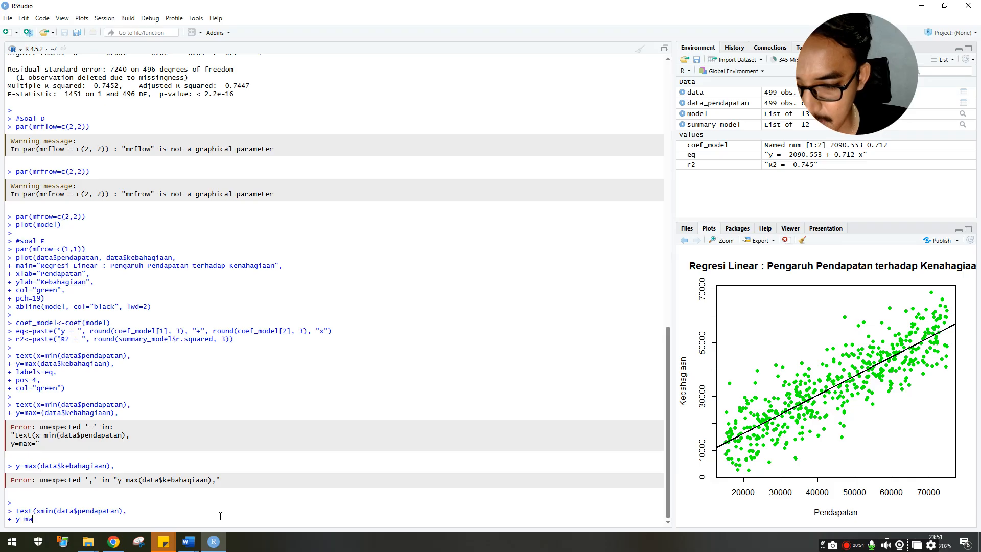
type("x(data")
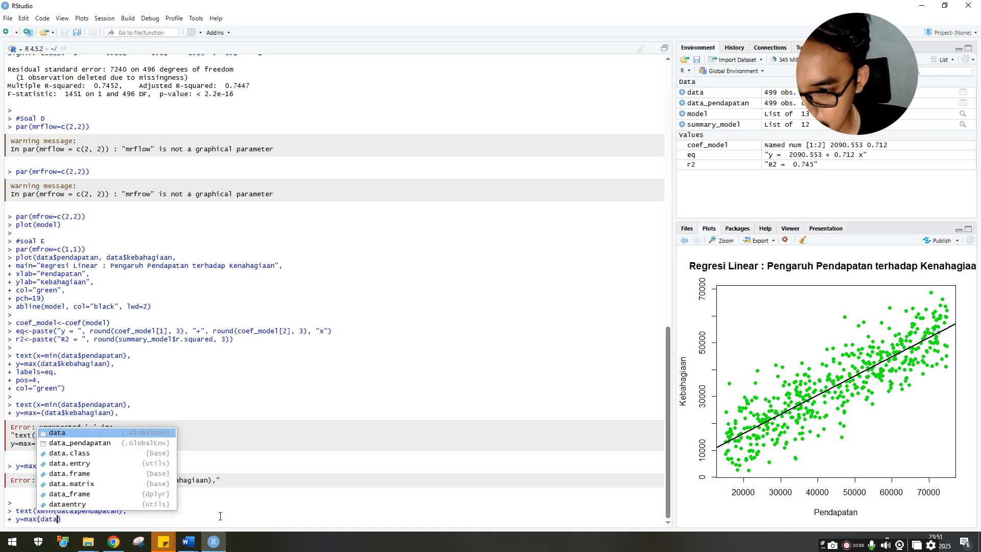
type("$")
key("Down")
key("Down")
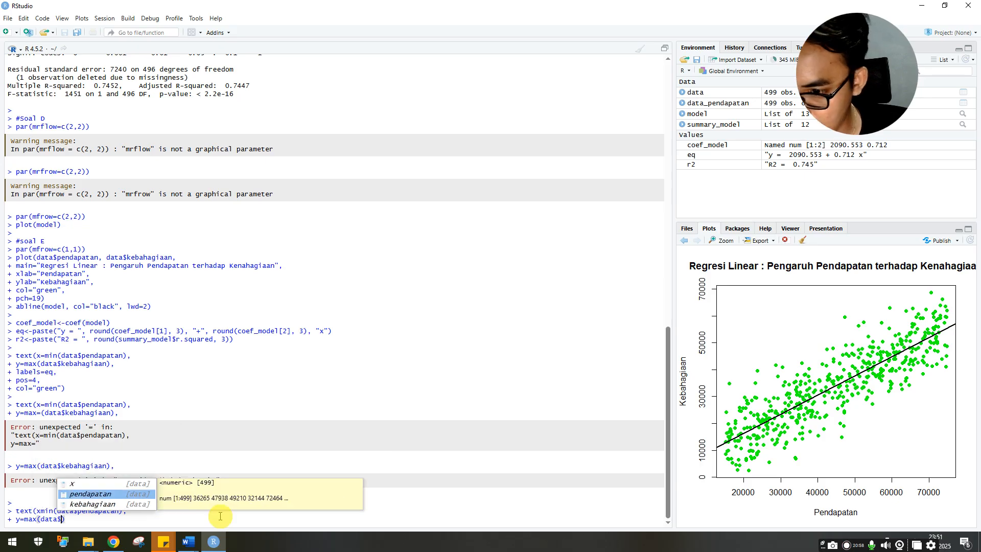
key("Return")
type(",")
key("Return")
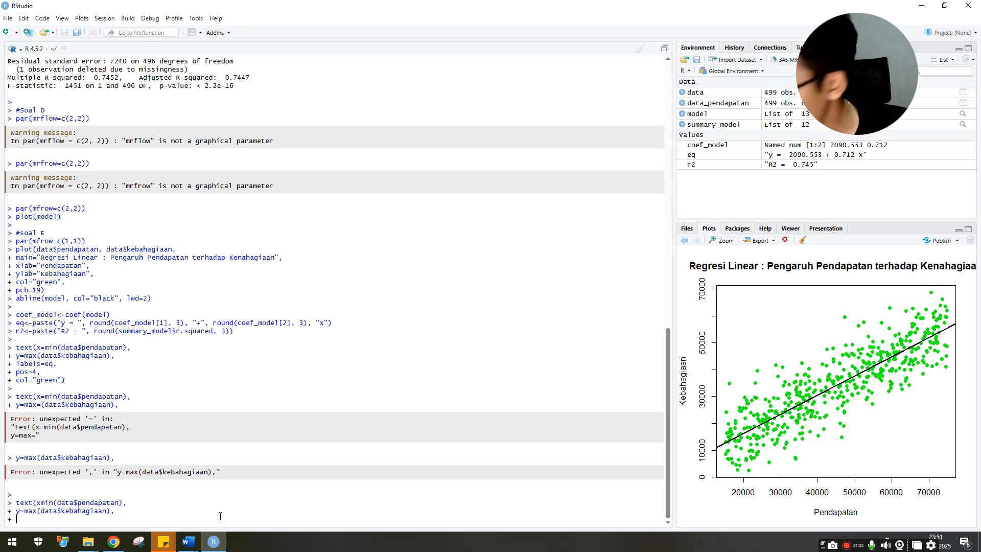
type("pos")
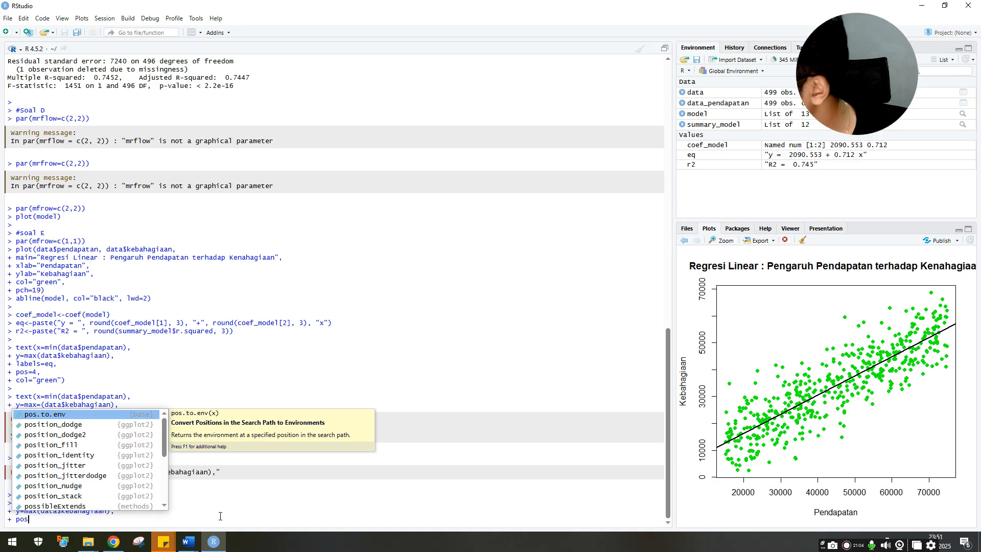
key("BackSpace")
key("BackSpace")
key("BackSpace")
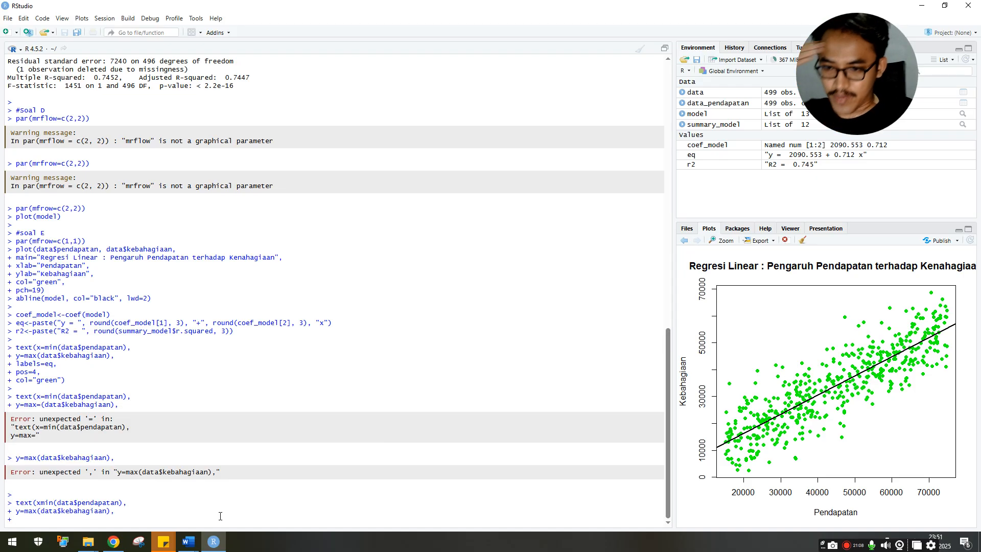
key("Up")
key("BackSpace")
type("-")
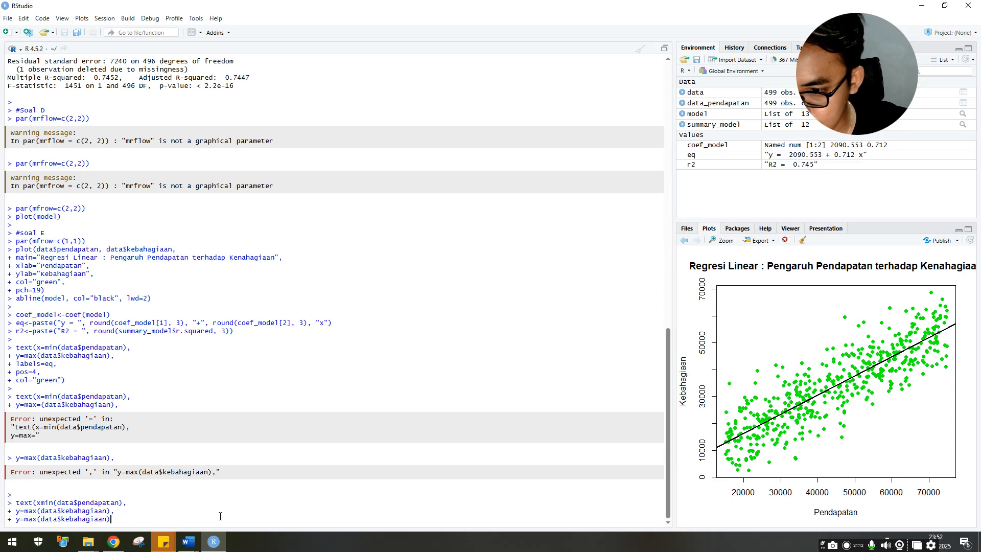
key("BackSpace")
key("BackSpace")
key("BackSpace")
key("BackSpace")
key("BackSpace")
key("BackSpace")
key("BackSpace")
key("BackSpace")
key("BackSpace")
key("BackSpace")
key("BackSpace")
key("BackSpace")
key("BackSpace")
key("BackSpace")
key("BackSpace")
key("BackSpace")
key("BackSpace")
key("BackSpace")
key("BackSpace")
key("BackSpace")
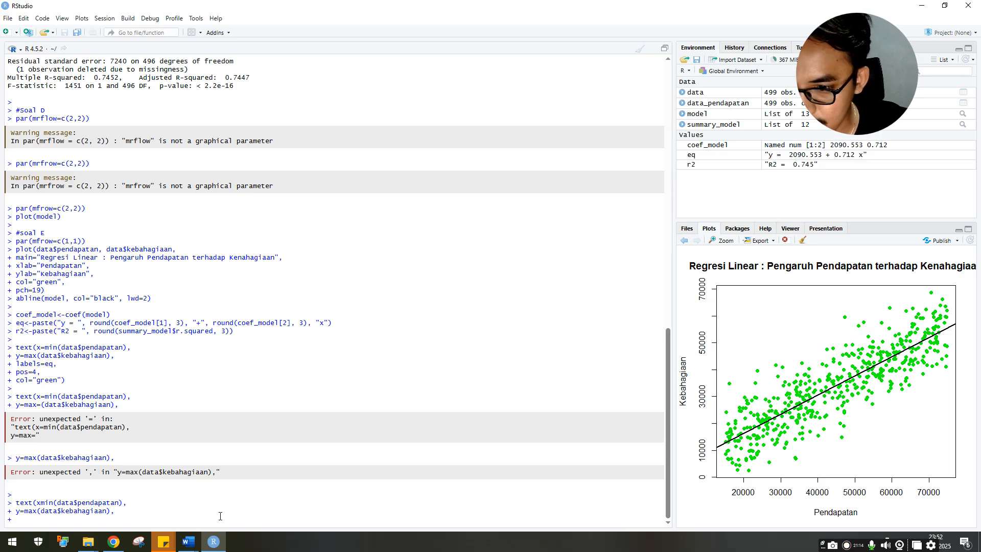
- Recall the text(xmin(data$pendapatan), line, try to append -0,5, to it and submit it as a continuation line
key("Up")
key("Up")
key("BackSpace")
type("-0,5")
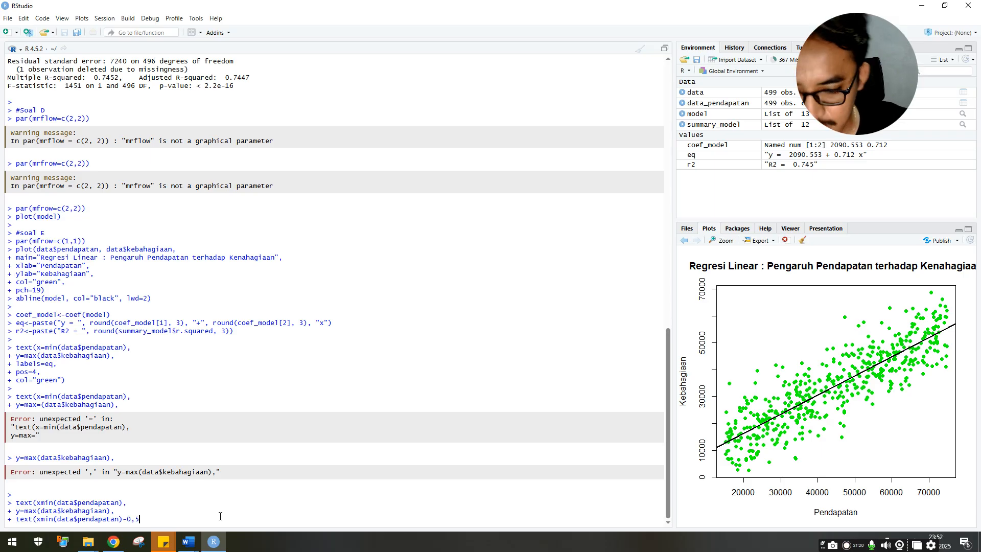
type(",")
key("Return")
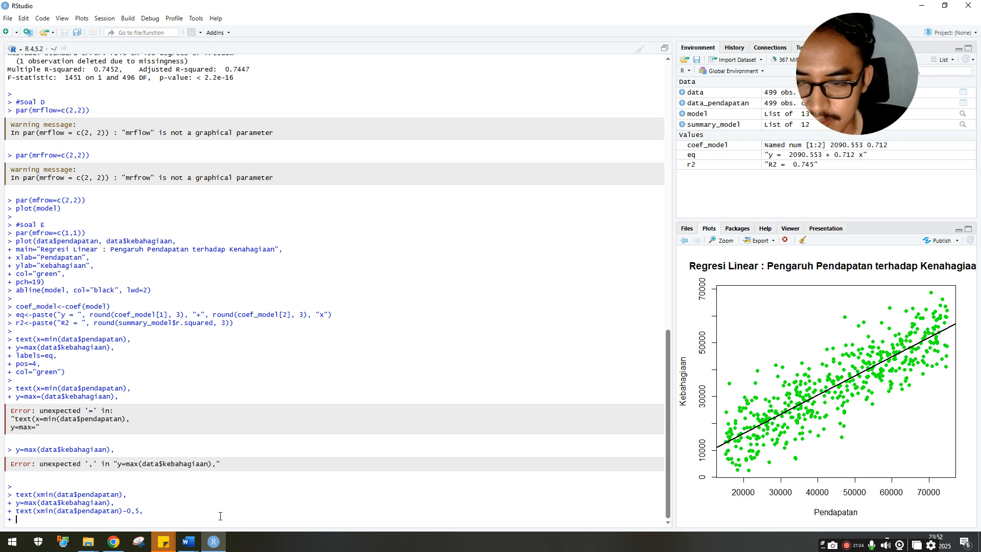
- Recall the last line, strip its -0,5, ending and submit text(xmin(data$pendapatan) as another continuation line
key("Up")
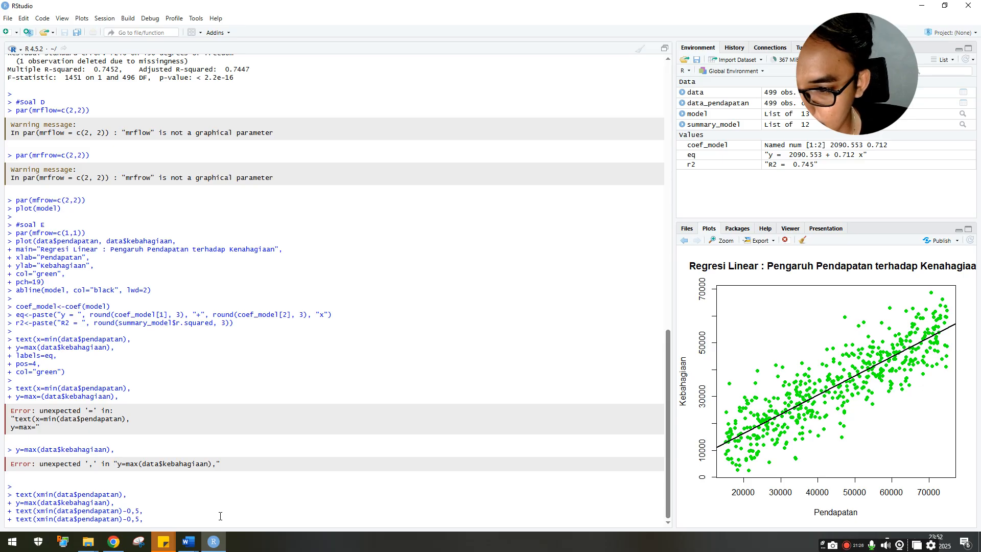
key("BackSpace")
key("BackSpace")
key("BackSpace")
key("BackSpace")
key("BackSpace")
key("Return")
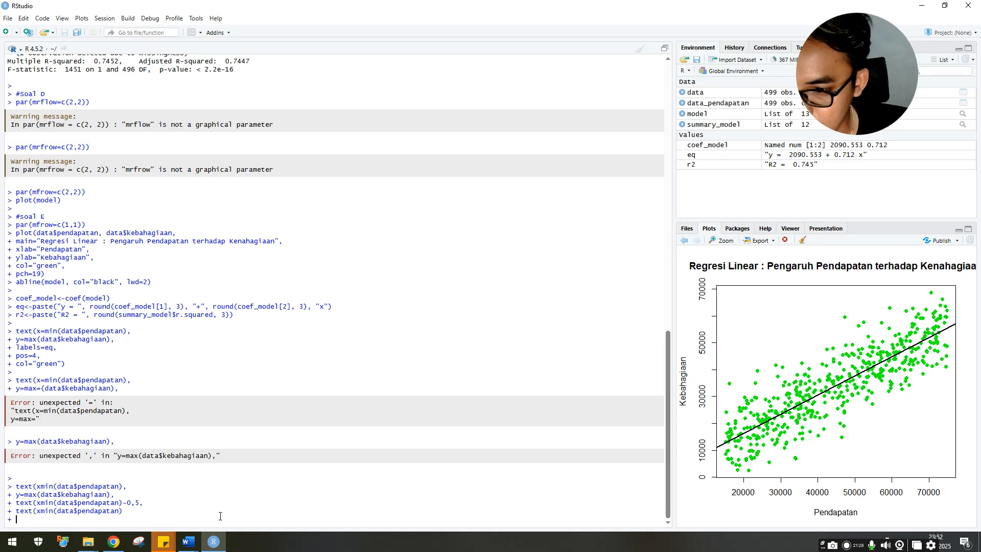
- Recall the y argument line, change it to y=max(data$kebahagiaan)-0.5, and try to submit it
key("Up")
key("Up")
key("Up")
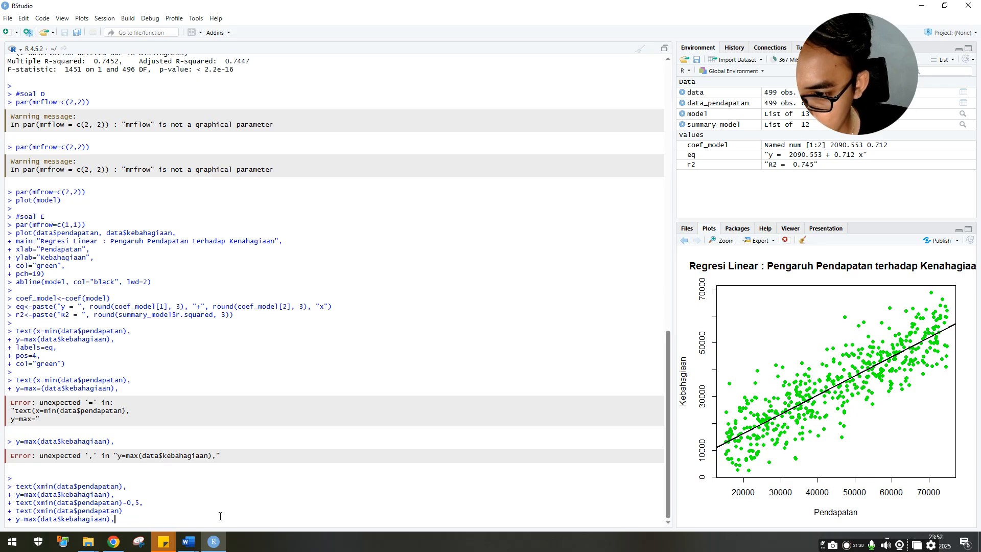
key("BackSpace")
type("-0")
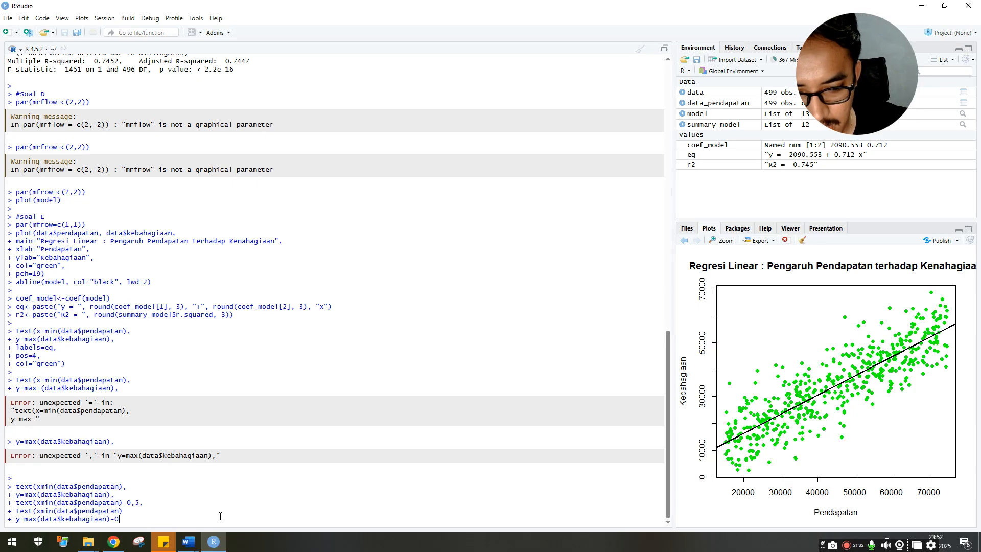
type(".5,")
key("Return")
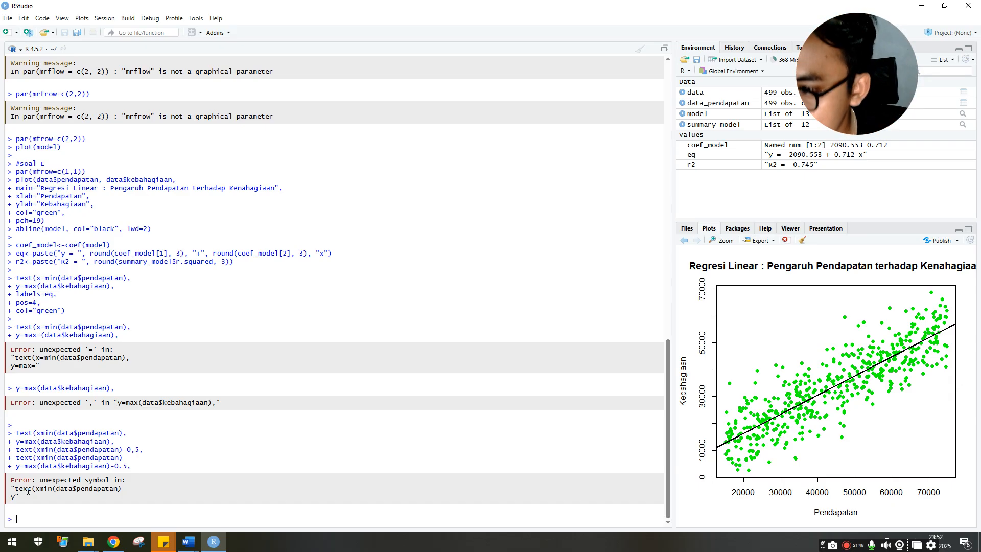
- Begin a fresh text() call in the console with x as its first argument name
type("text(")
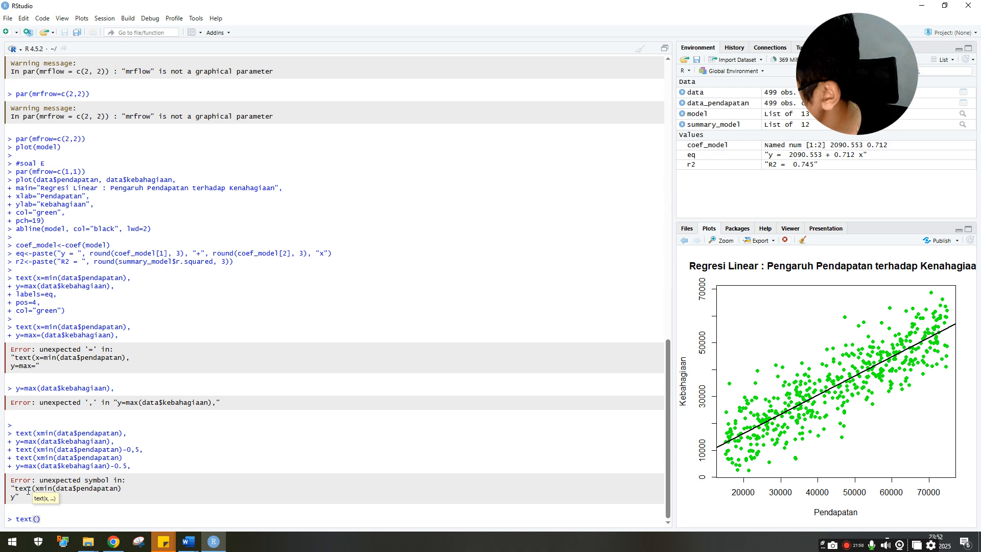
type("x")
key("BackSpace")
key("BackSpace")
type("=xmin")
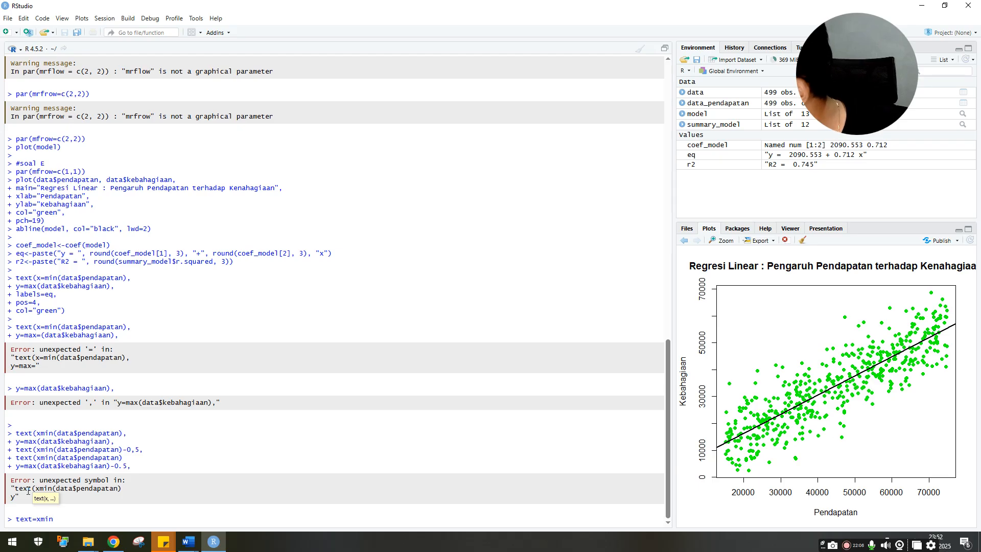
key("BackSpace")
key("BackSpace")
type("(")
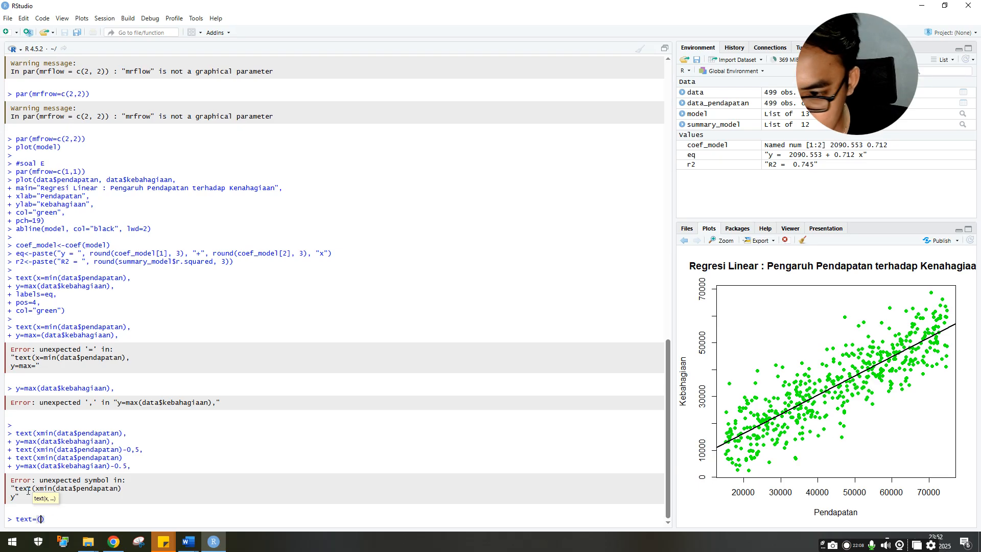
key("BackSpace")
key("BackSpace")
key("BackSpace")
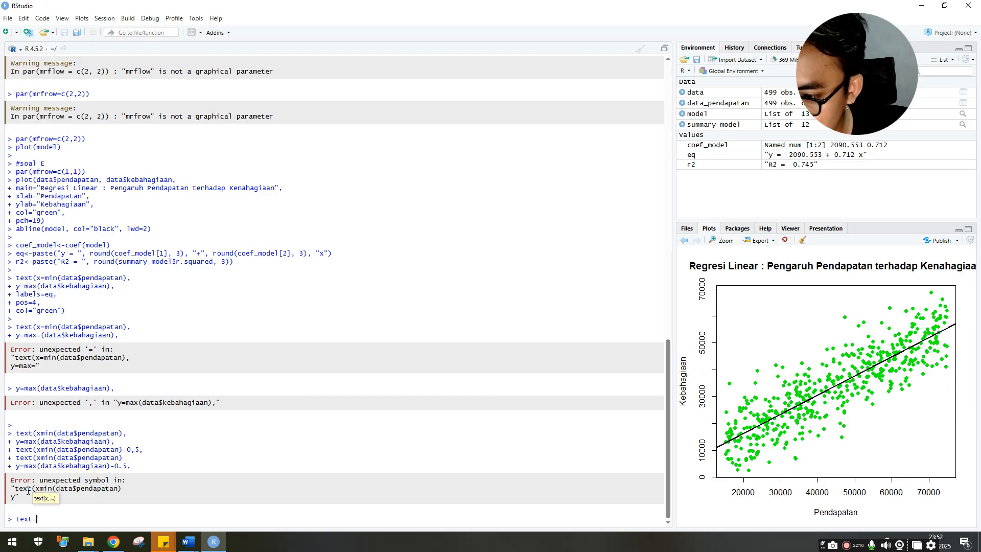
type("(")
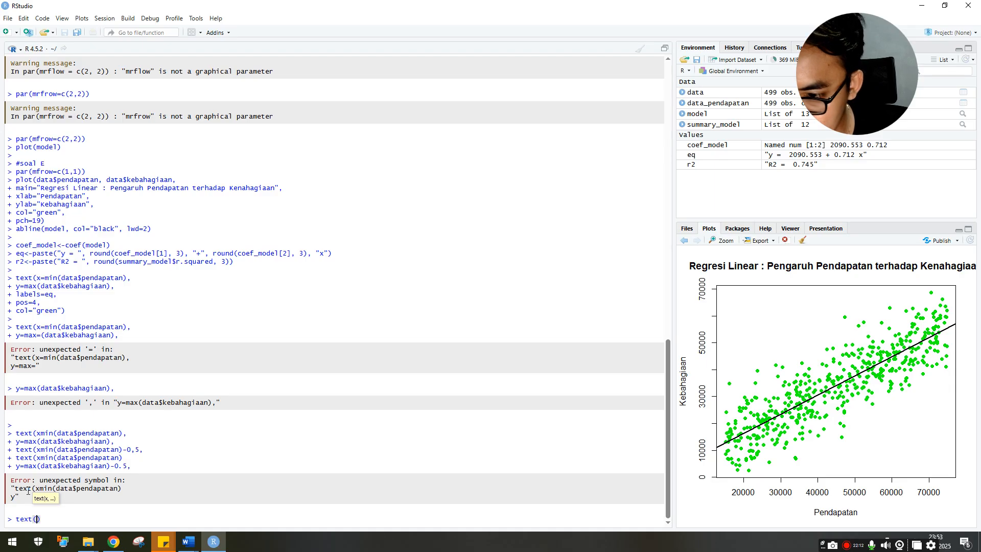
type("xmin=")
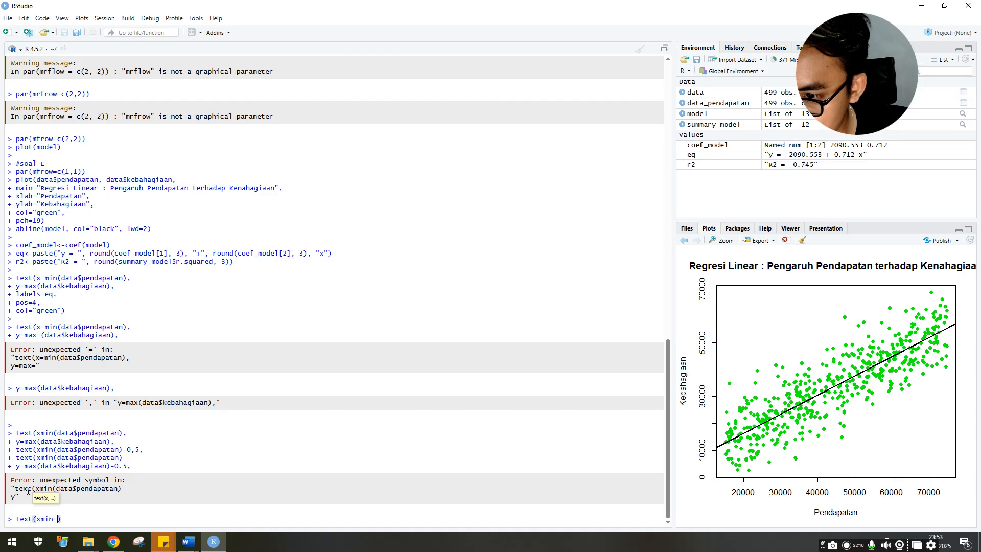
key("BackSpace")
key("BackSpace")
key("BackSpace")
key("BackSpace")
- Set the first argument to x=min(data$pendapatan), with its trailing comma and continue the text() call on a new line
type("=min")
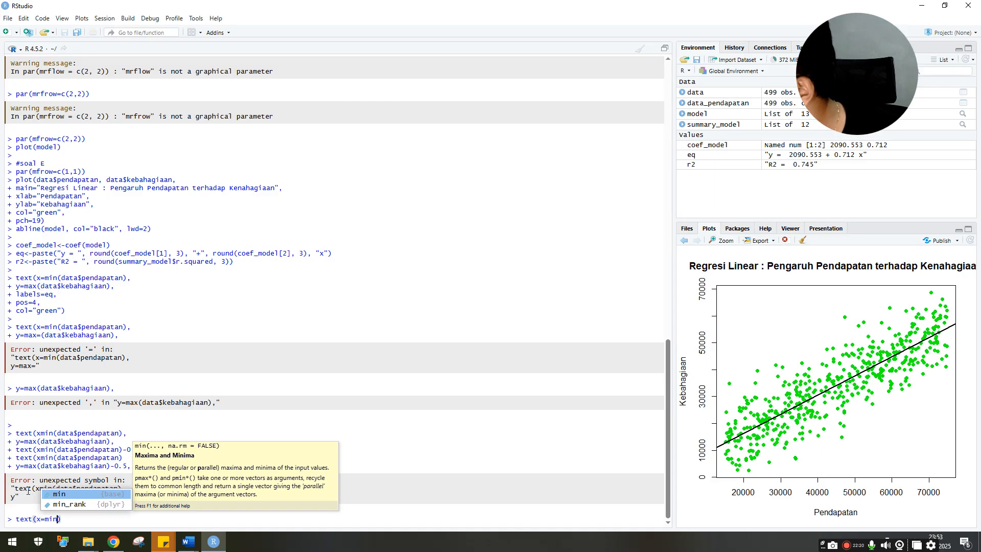
type("(data")
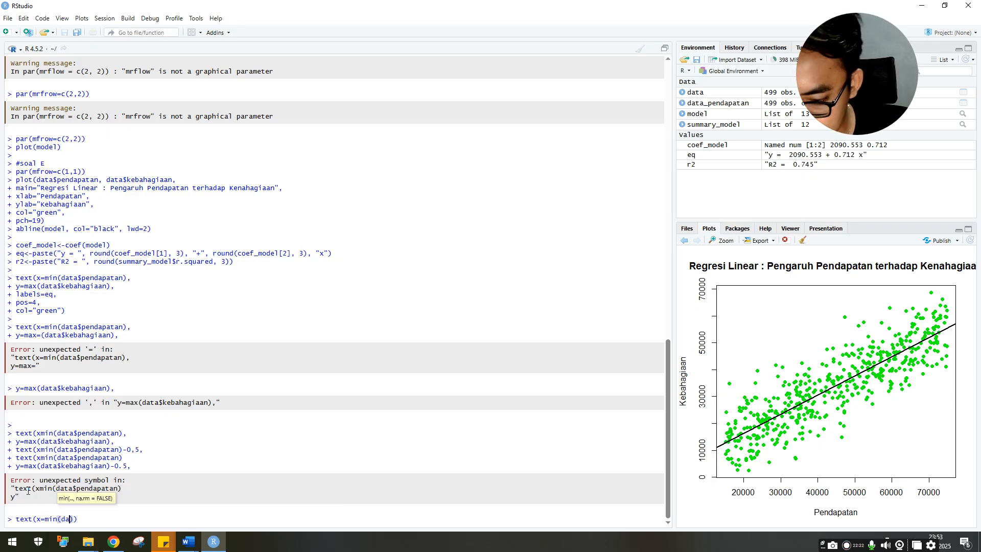
type("$")
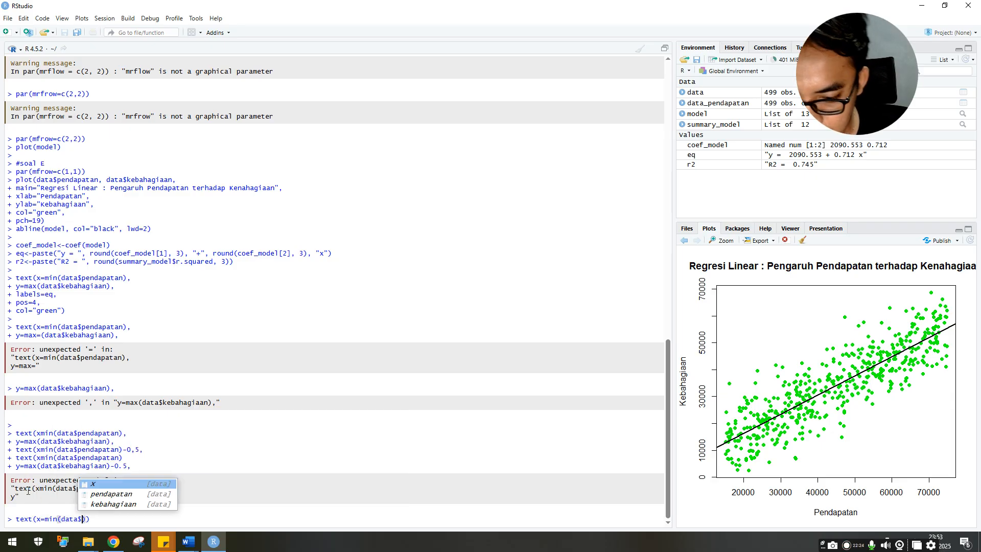
key("Down")
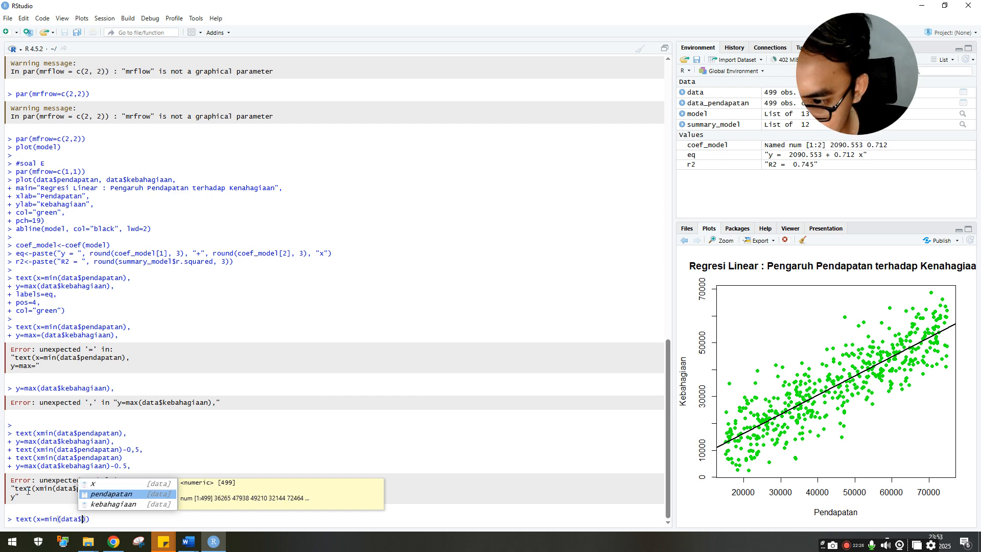
key("Return")
key("Right")
key("Right")
key("BackSpace")
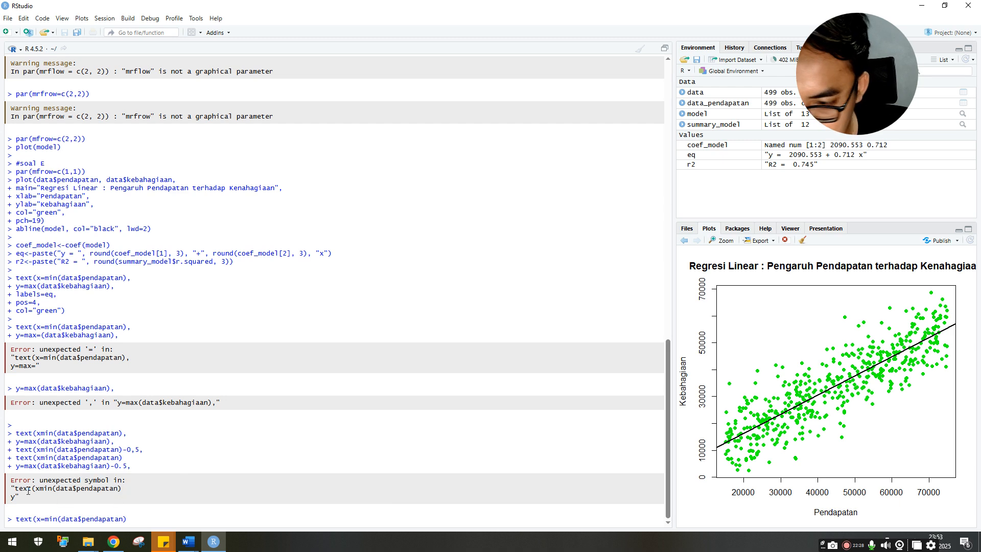
type(",")
key("Return")
key("Up")
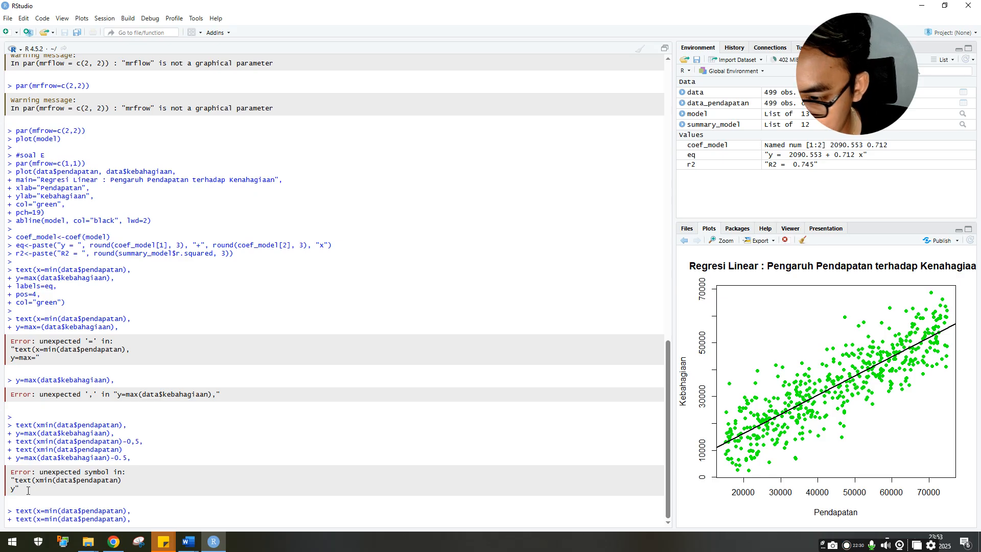
key("BackSpace")
key("BackSpace")
key("BackSpace")
key("BackSpace")
key("BackSpace")
key("BackSpace")
key("BackSpace")
key("BackSpace")
key("BackSpace")
key("BackSpace")
key("BackSpace")
key("BackSpace")
key("BackSpace")
key("BackSpace")
key("BackSpace")
key("BackSpace")
key("BackSpace")
key("BackSpace")
key("BackSpace")
key("BackSpace")
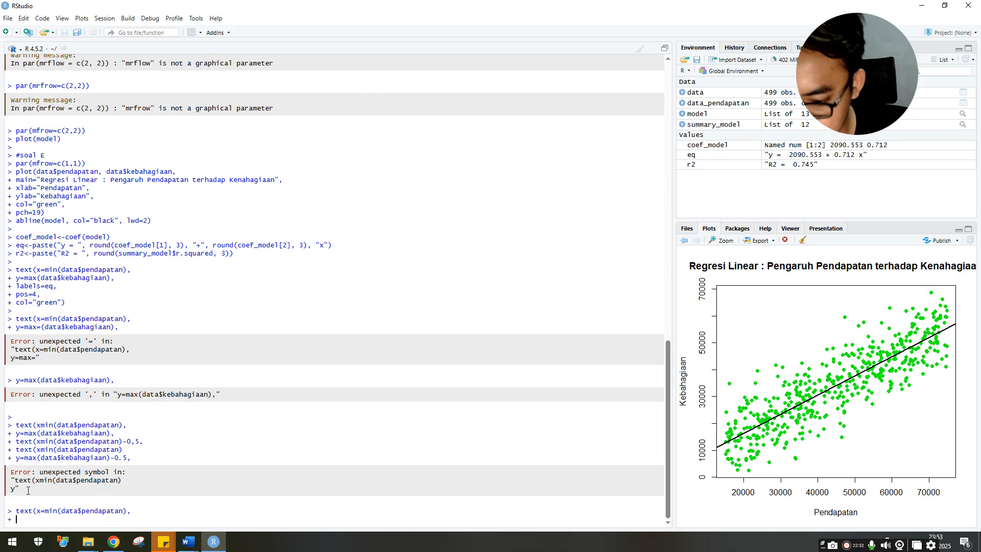
- Add the argument y=max(data$kebahagiaan), to the open text() call and continue it on a new line
type("y")
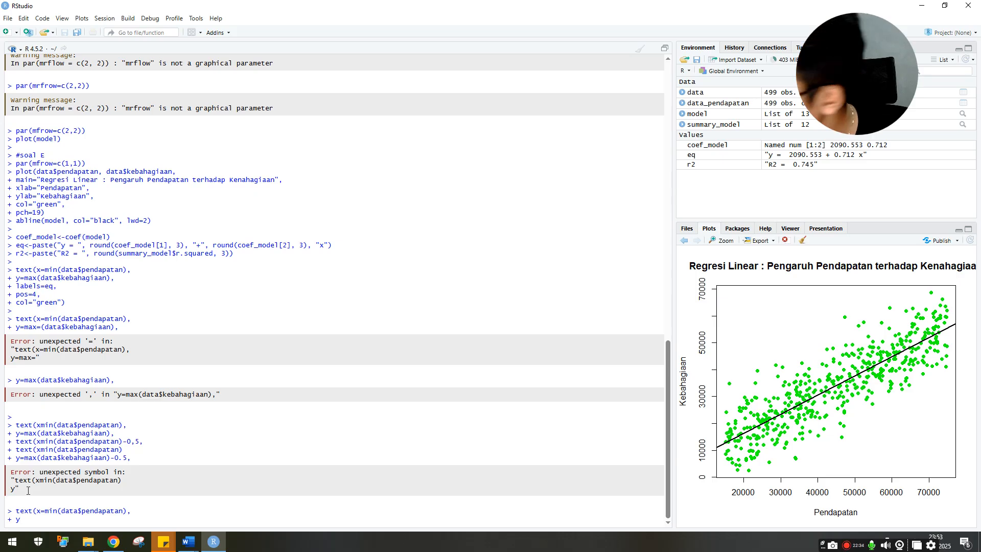
type("=")
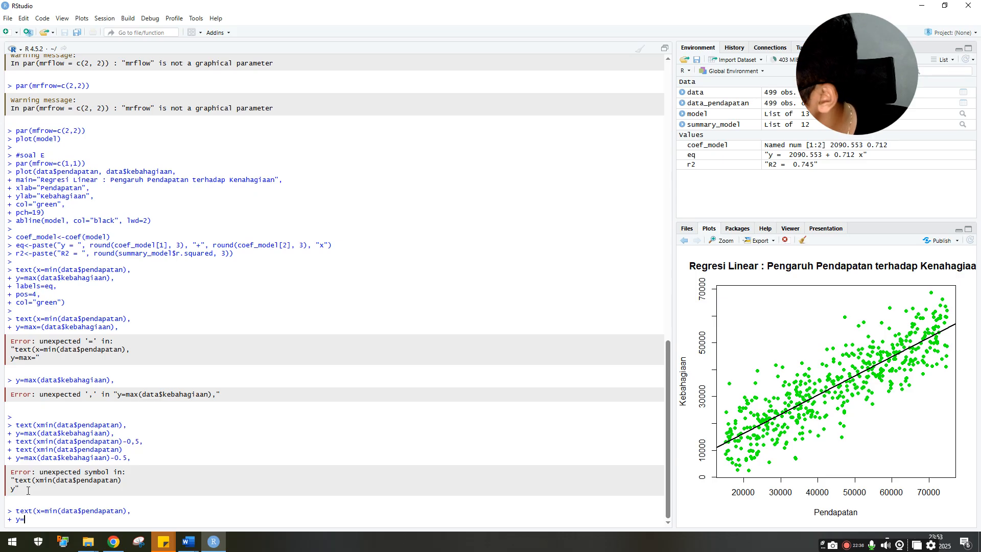
type("max(da")
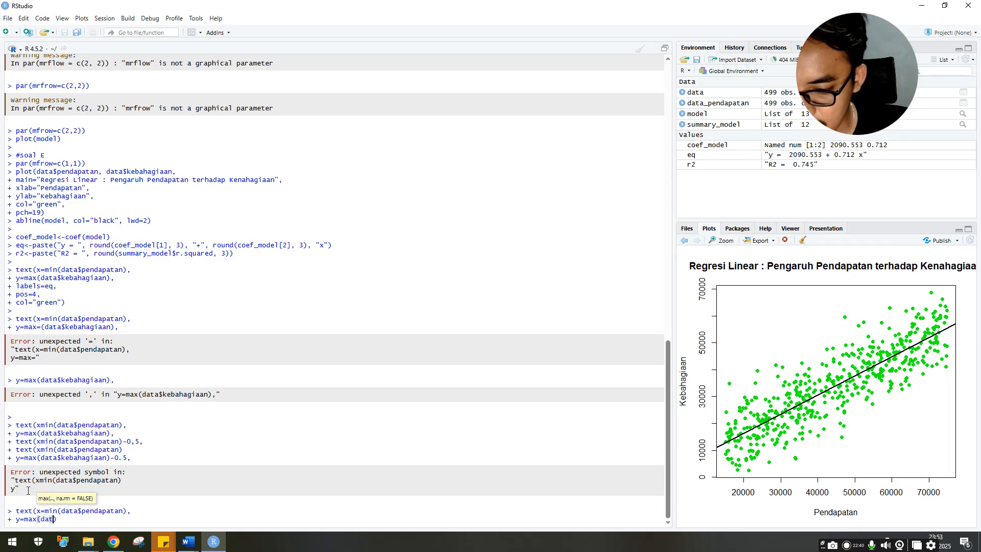
type("ta$")
key("Down")
key("Return")
type("),")
key("Return")
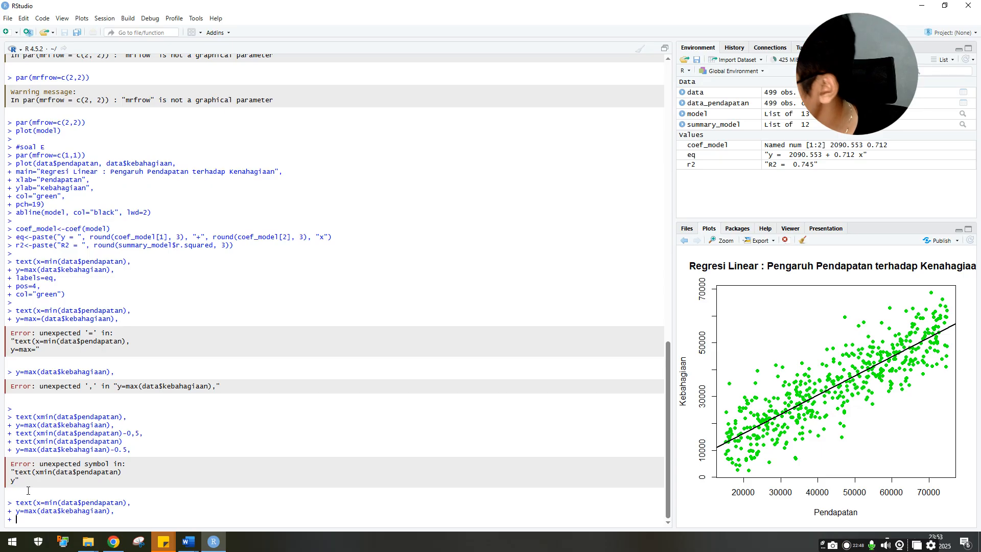
- Add labels=eq, and pos=4, as separate continuation lines of the text() call
type("labels=")
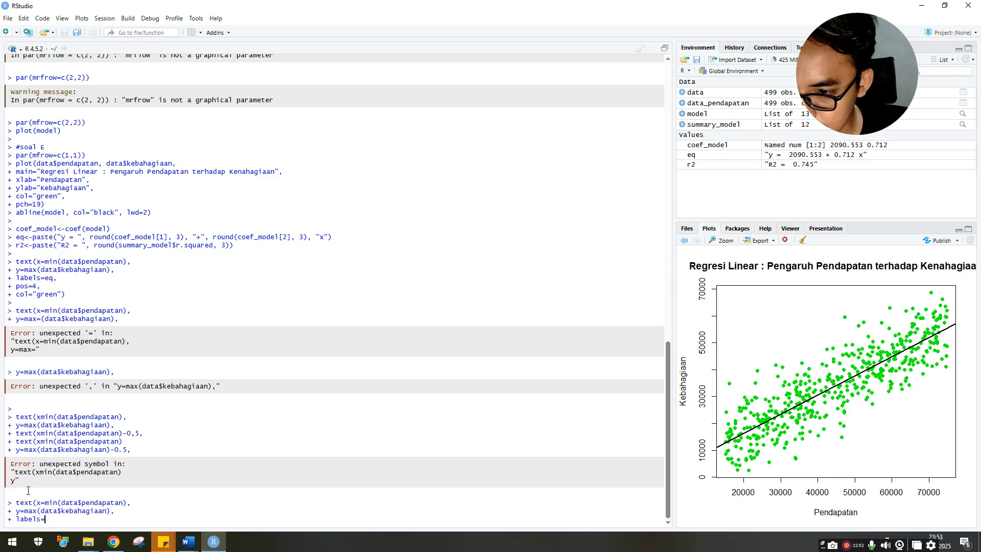
type("eq")
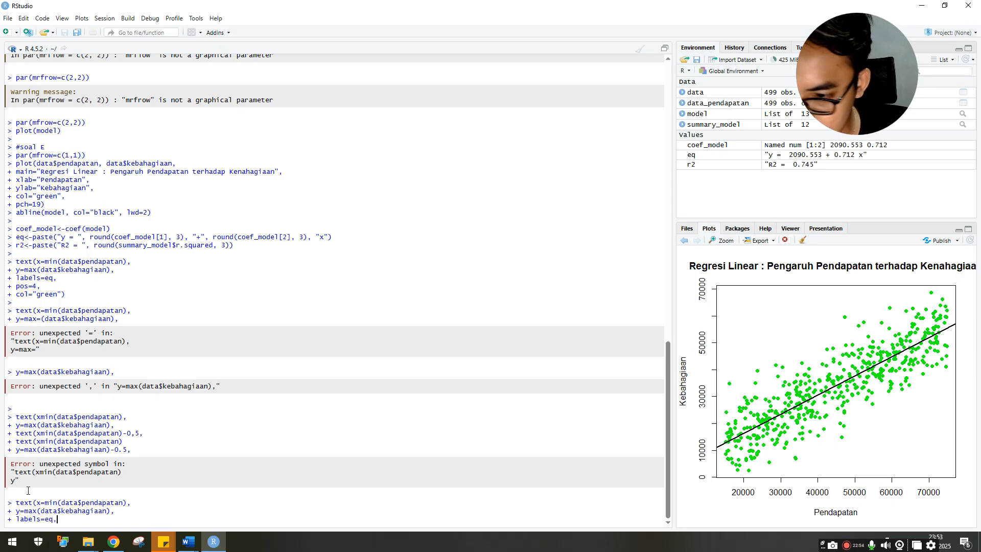
type(",")
key("Return")
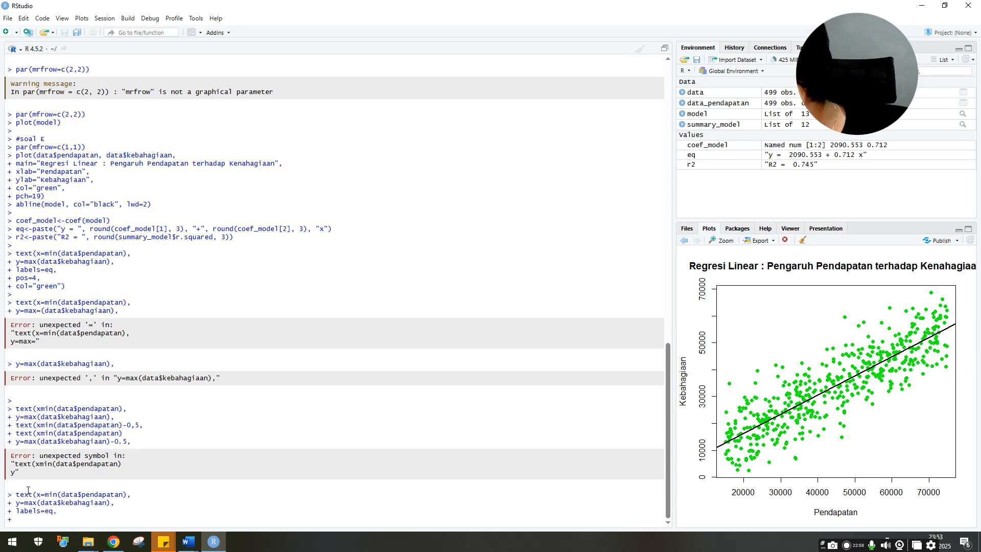
type("pos=4")
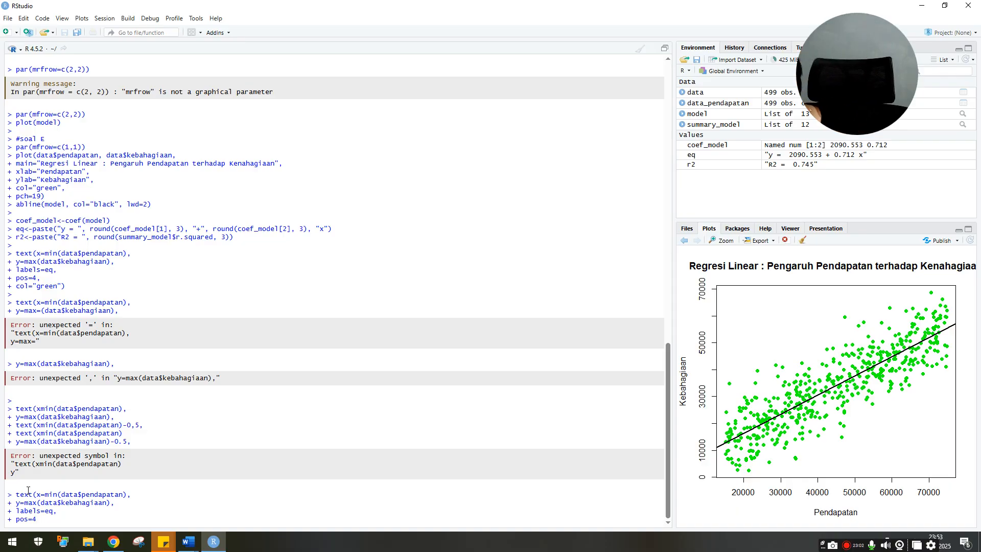
type(",")
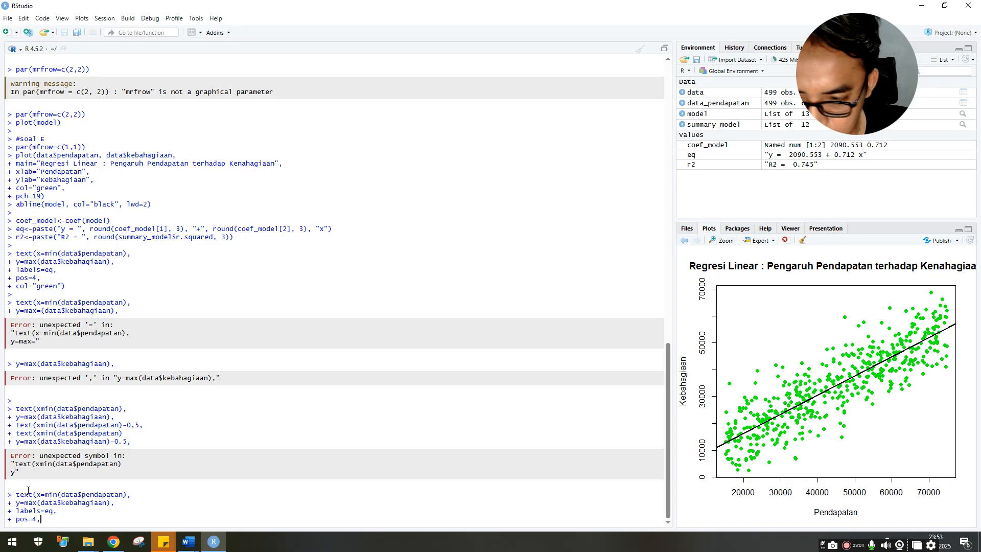
key("Return")
- Finish the equation label's text() call with col="green") and run it, leaving a blank prompt line after it
type("col")
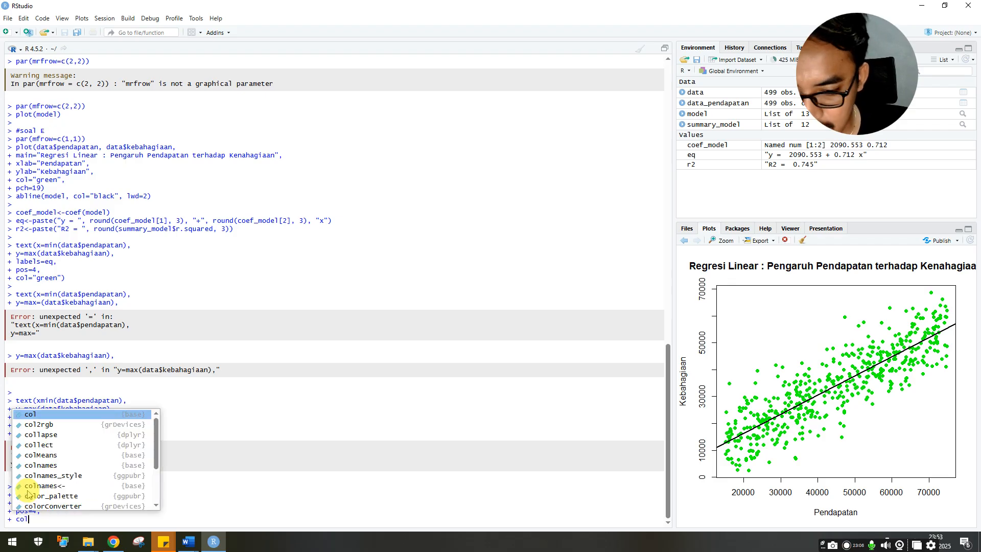
left_click(27, 489)
type("=")
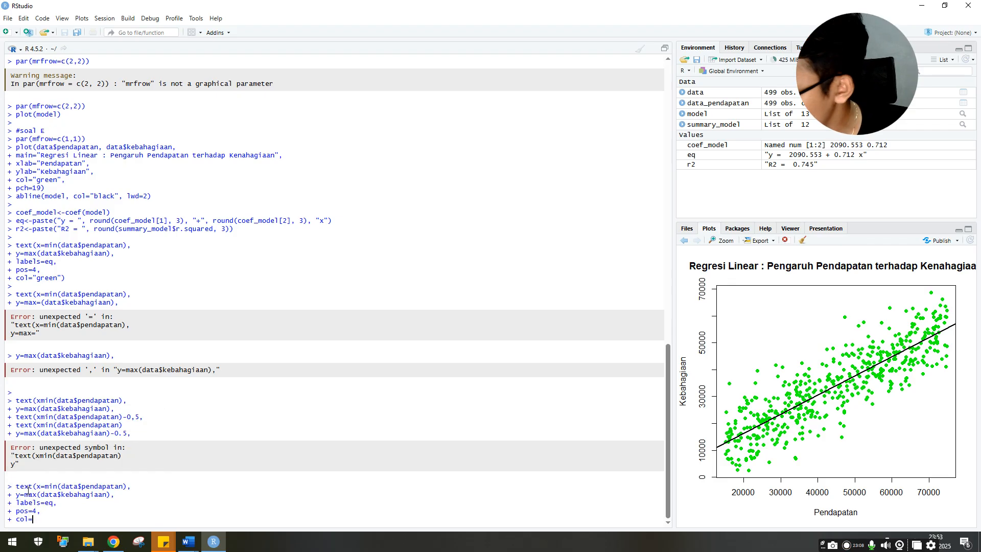
type("\"\"")
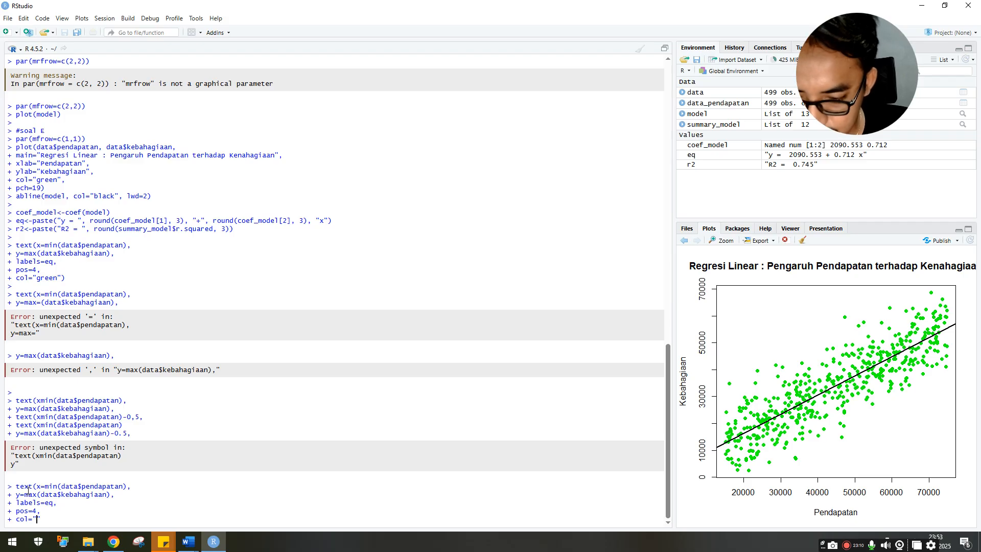
type("green\"")
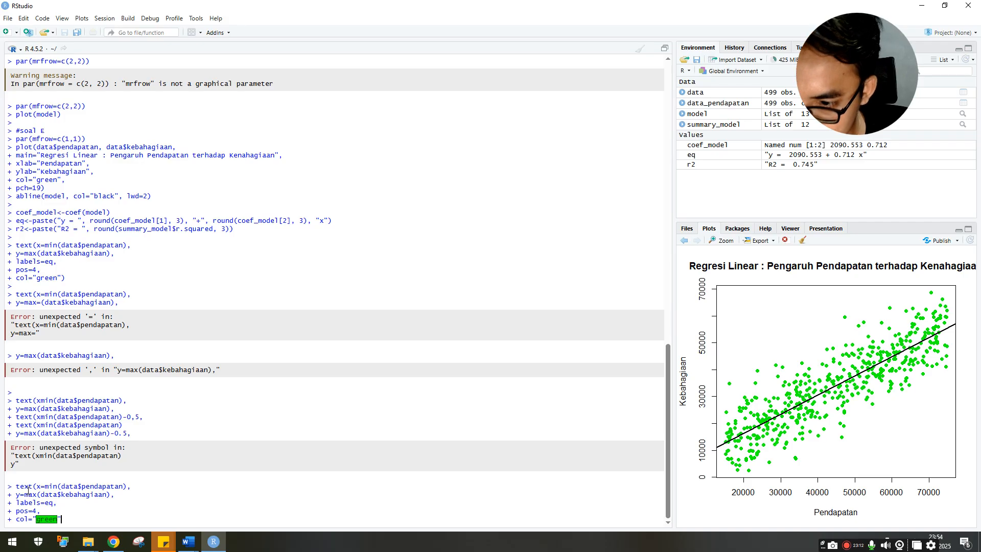
type(")")
key("Return")
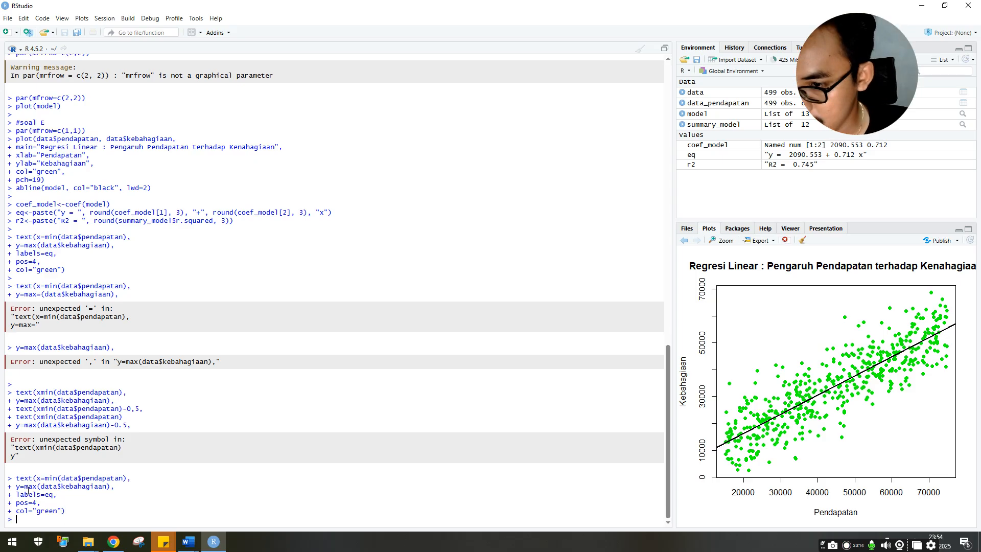
key("Return")
- Begin a second text() call with x=min(data$pendapatan), as its first argument and continue on a new line
type("te")
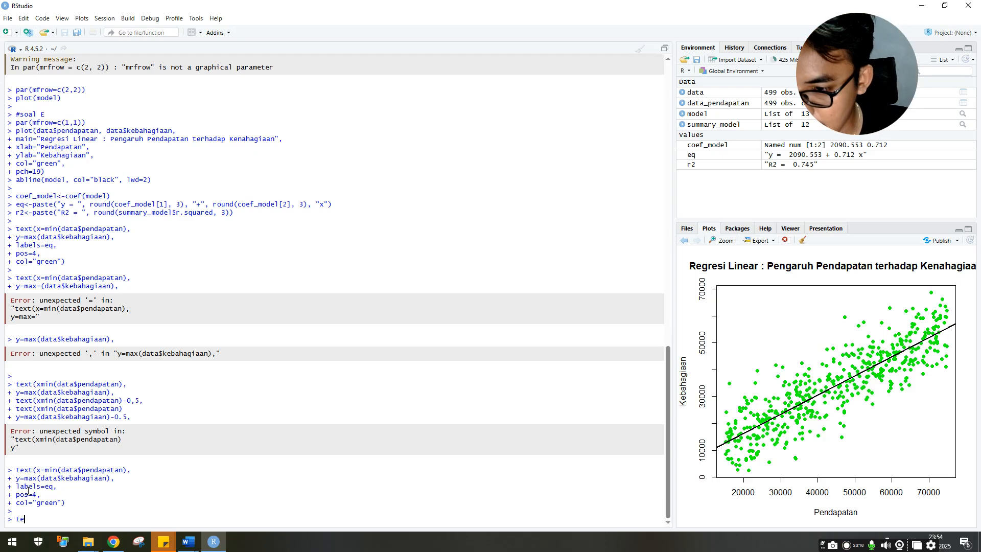
type("xt(x")
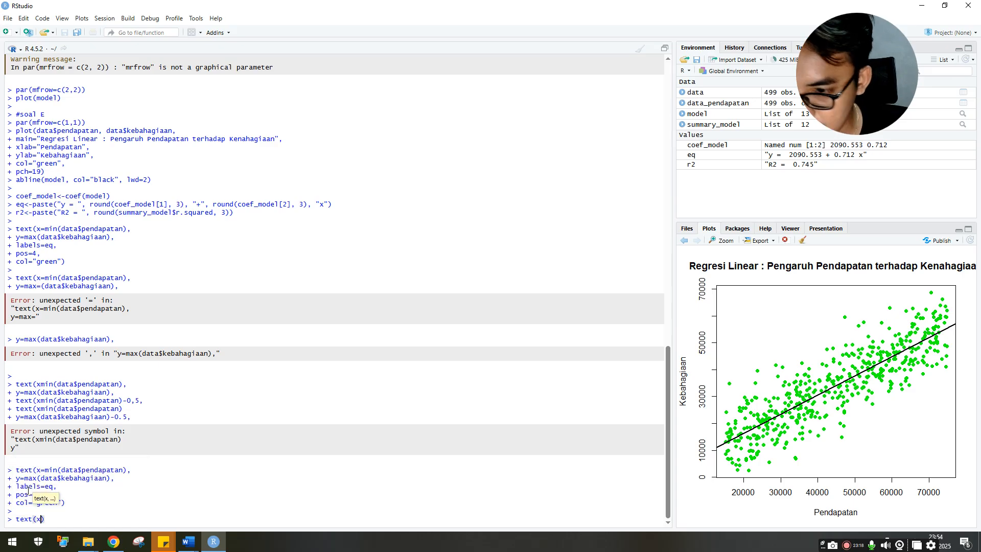
type("=min(data")
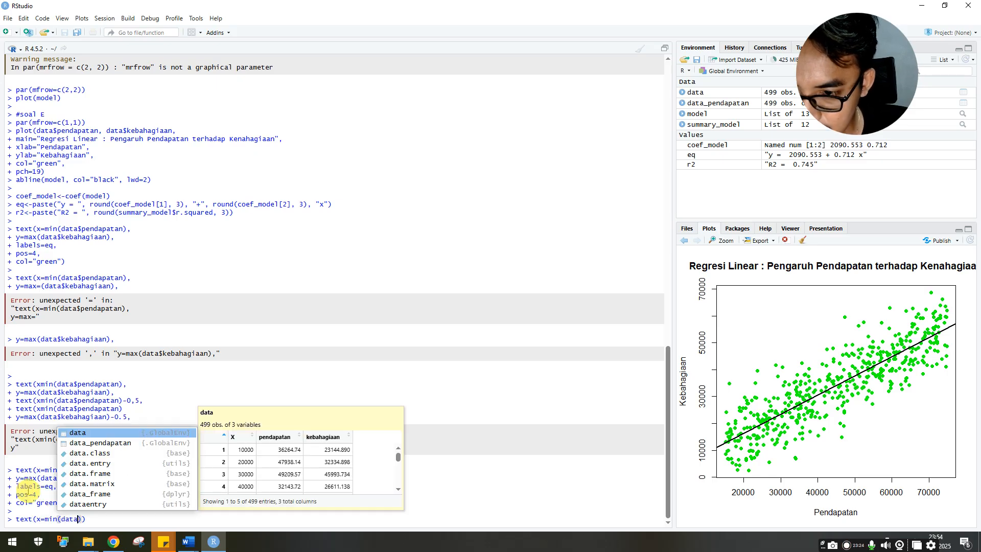
type("$")
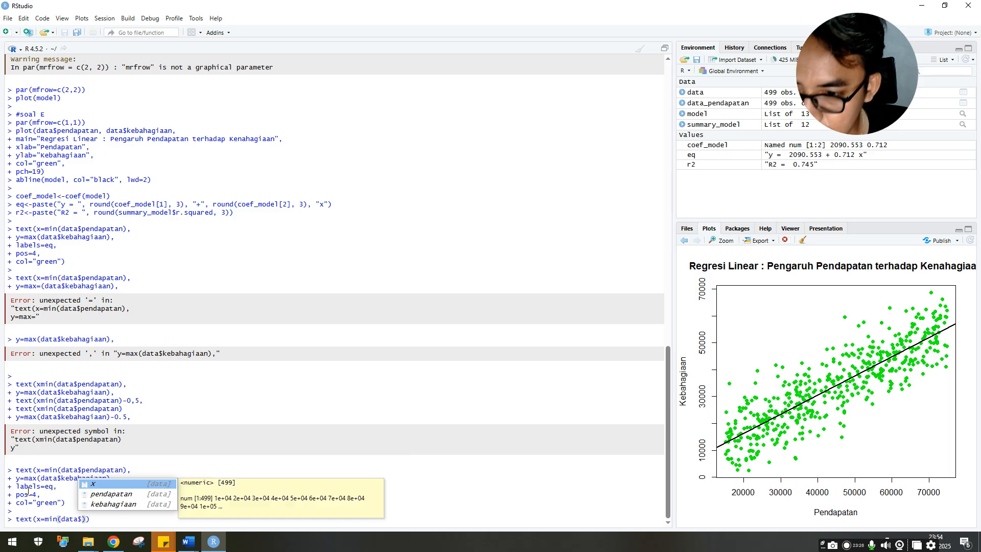
key("Tab")
type("0")
key("BackSpace")
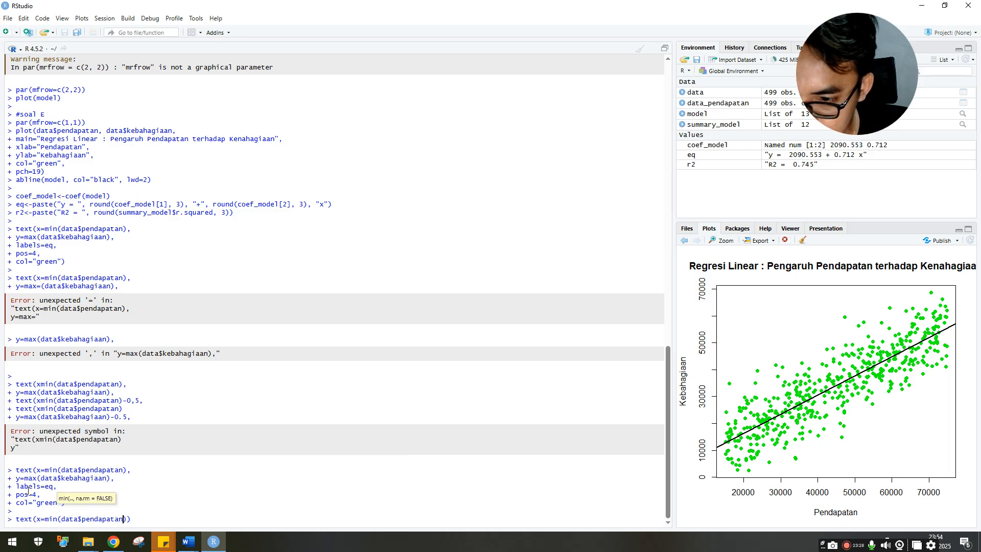
type(")")
key("Delete")
type(",")
key("Return")
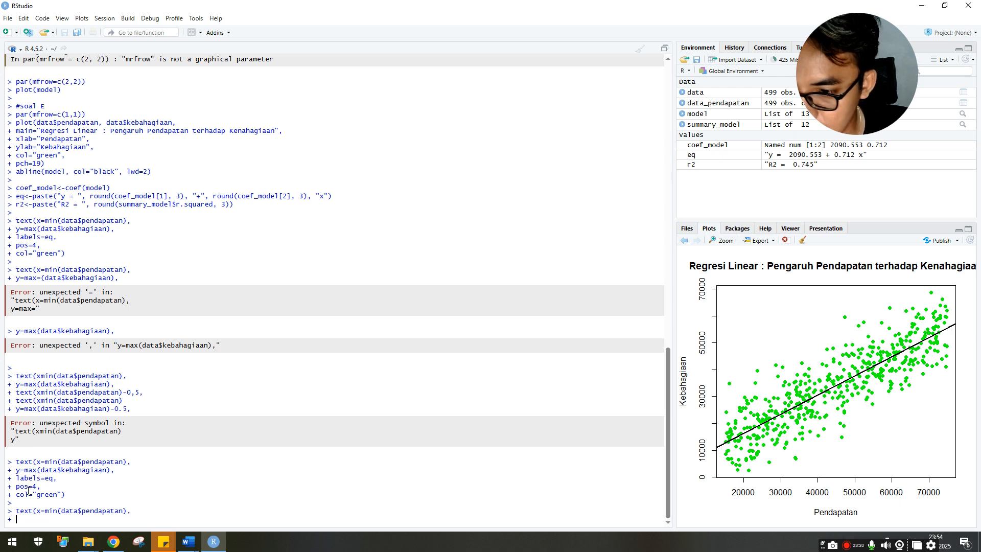
- Give the second text() call the argument y=max(data$kebahagiaan), and continue on a new line
type("=max")
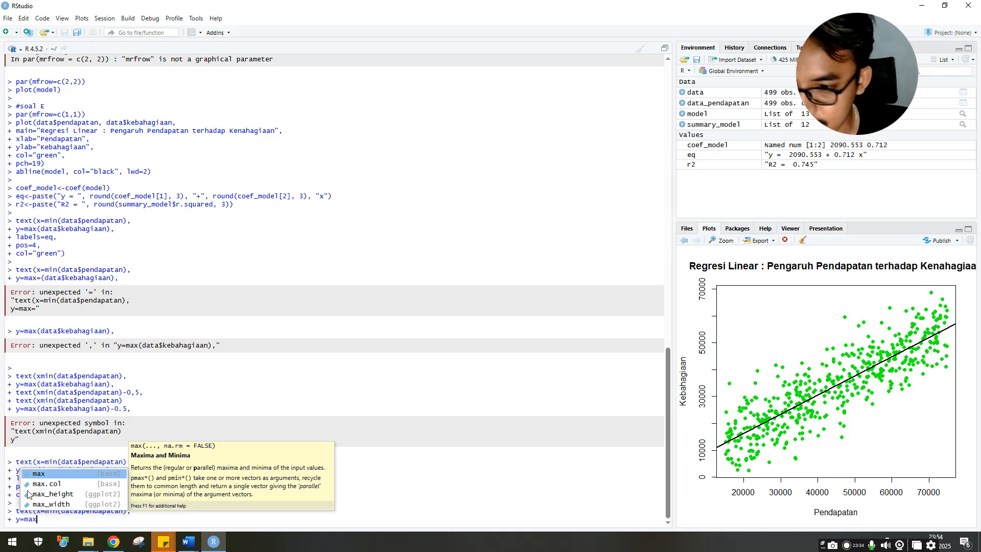
type("(data")
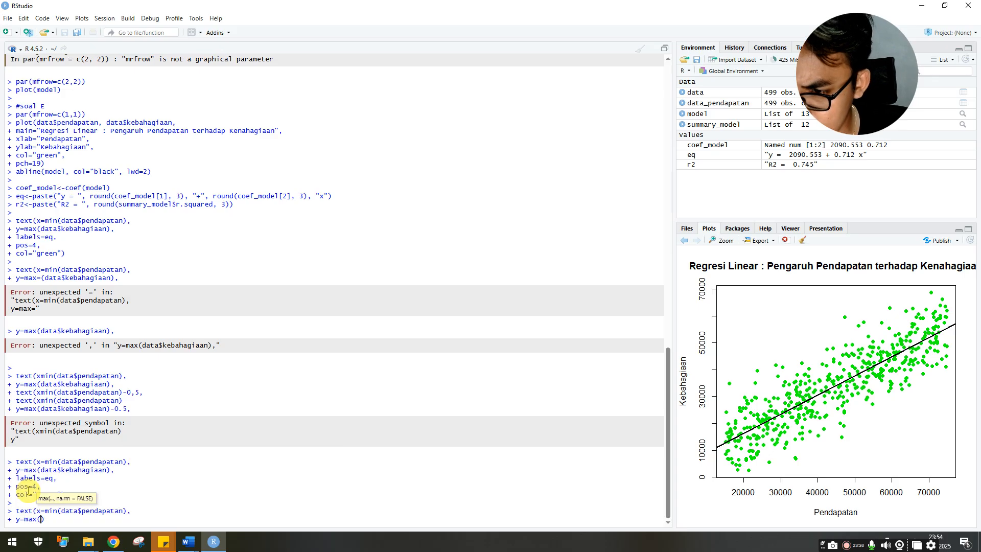
type("$kebahagiaan")
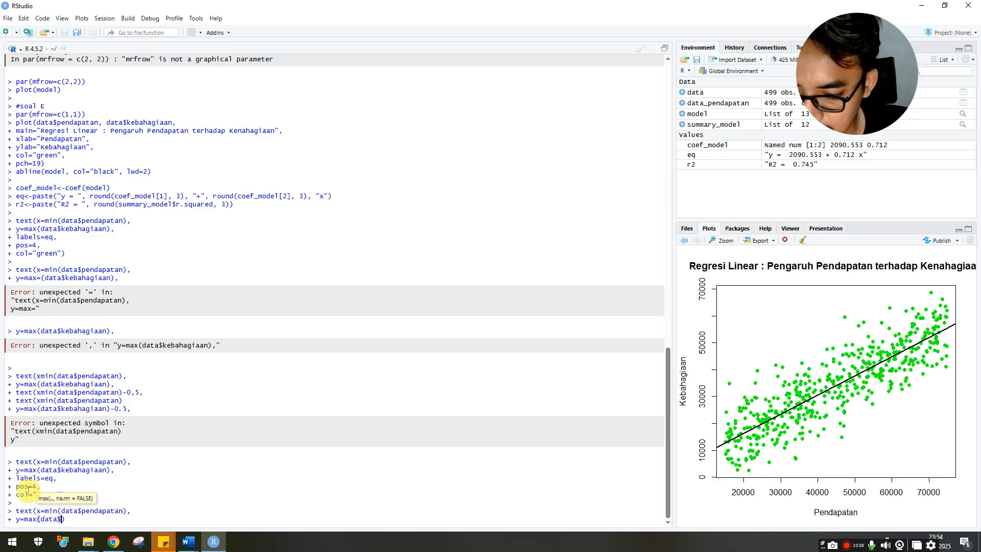
type("),")
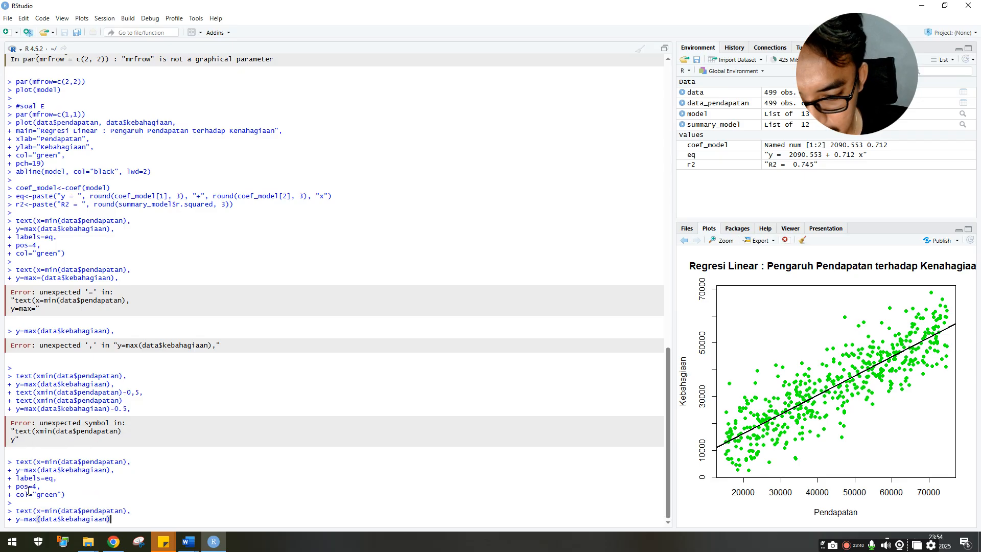
key("Return")
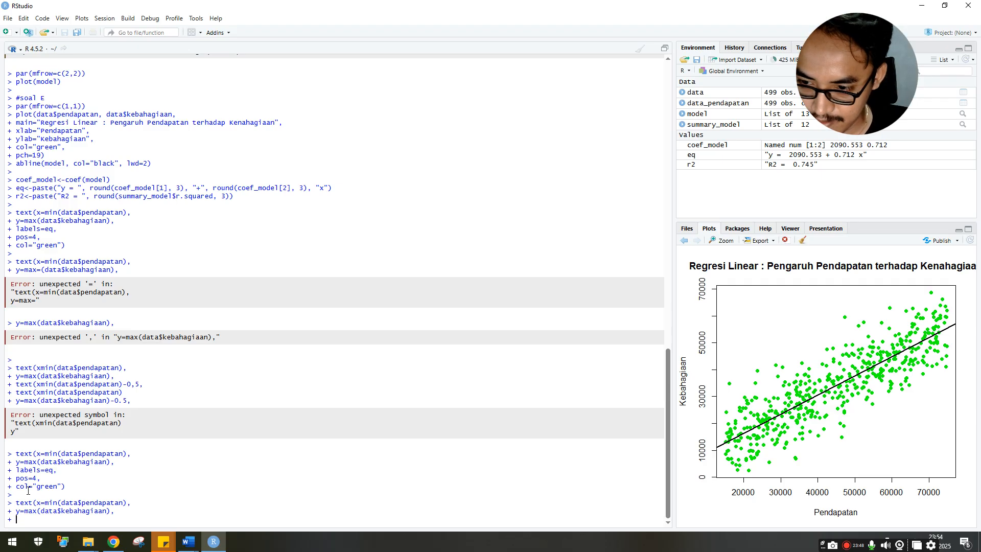
- Try to finish the second text() call with the lines col+ and col="black"), followed by a few blank prompt lines
type("col+")
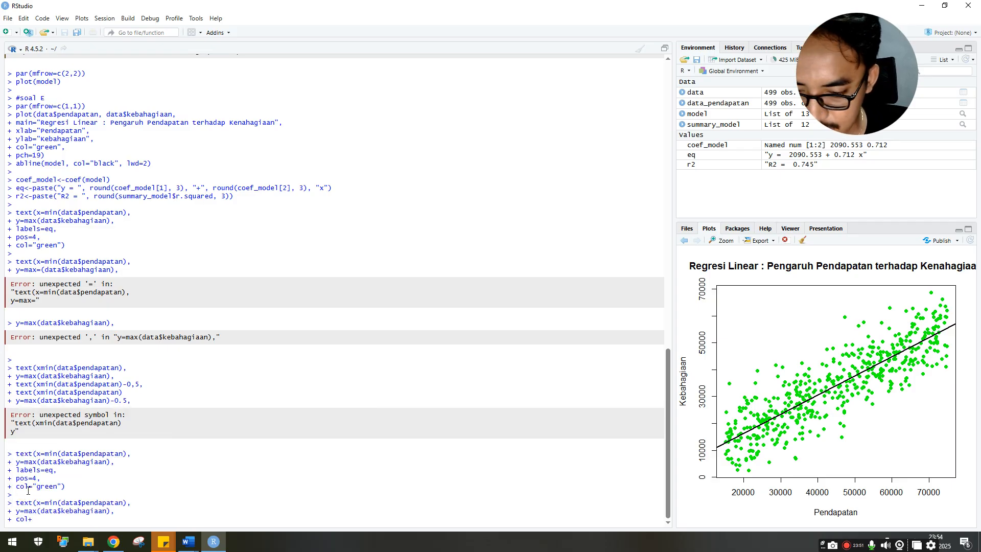
key("Return")
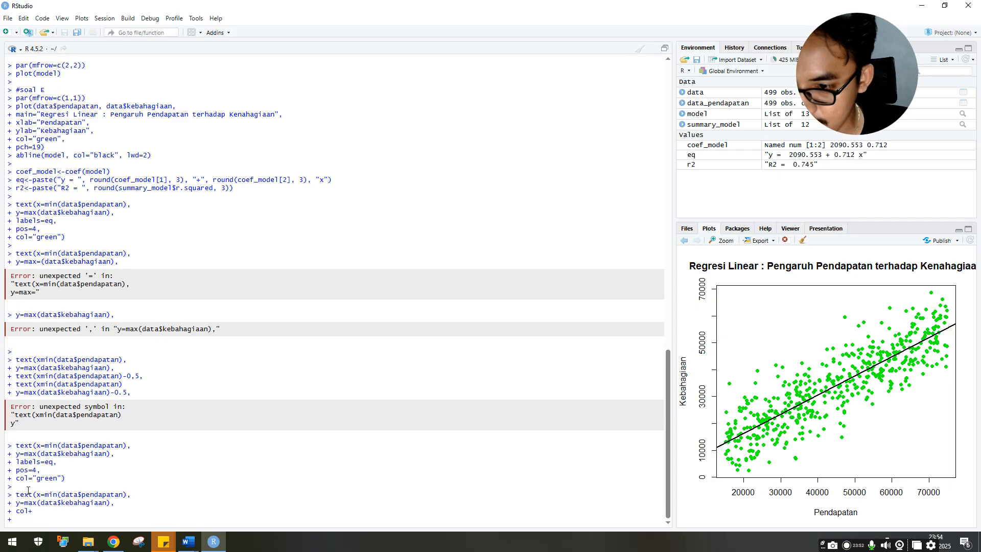
type("col+")
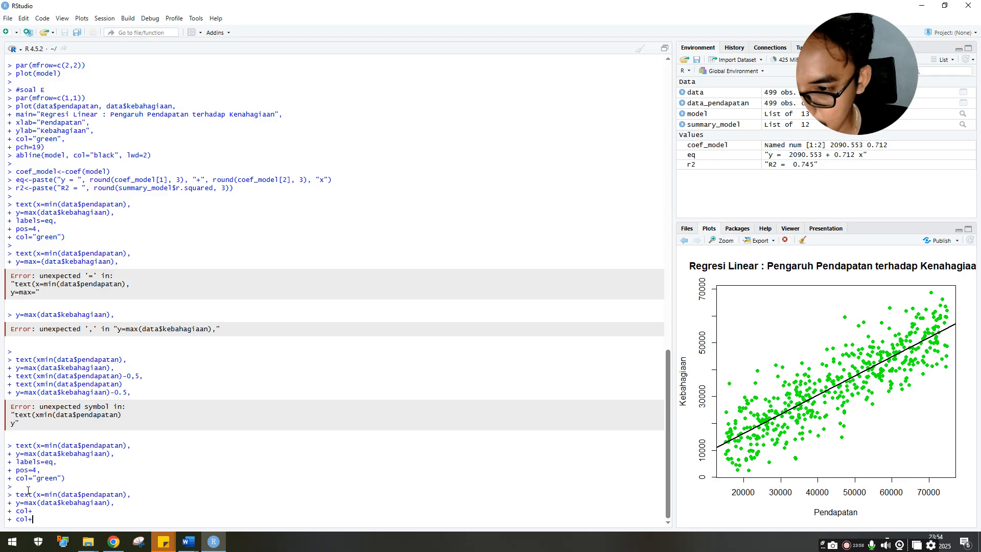
key("BackSpace")
type("=\"bl")
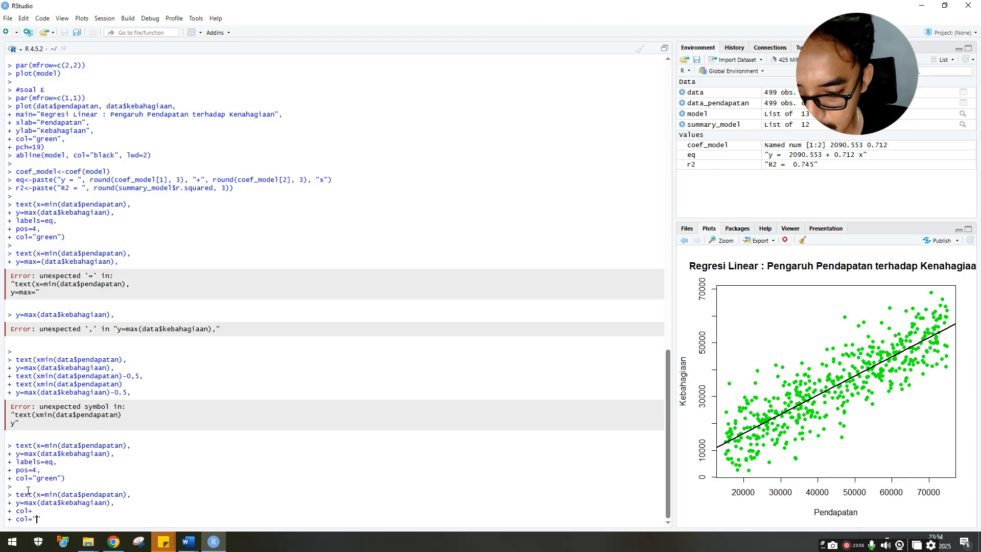
type("ack\"")
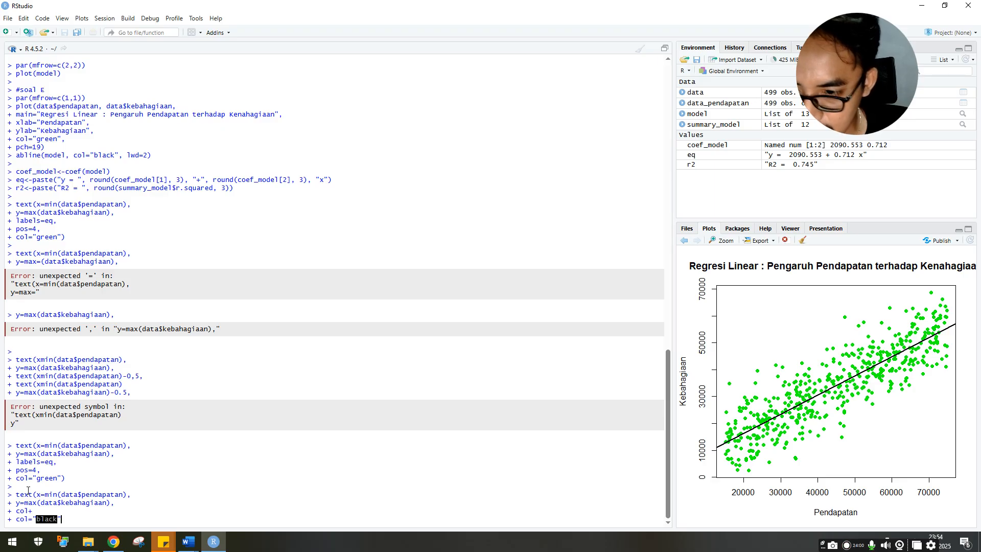
type(")")
key("Return")
key("Return")
key("Return")
key("Return")
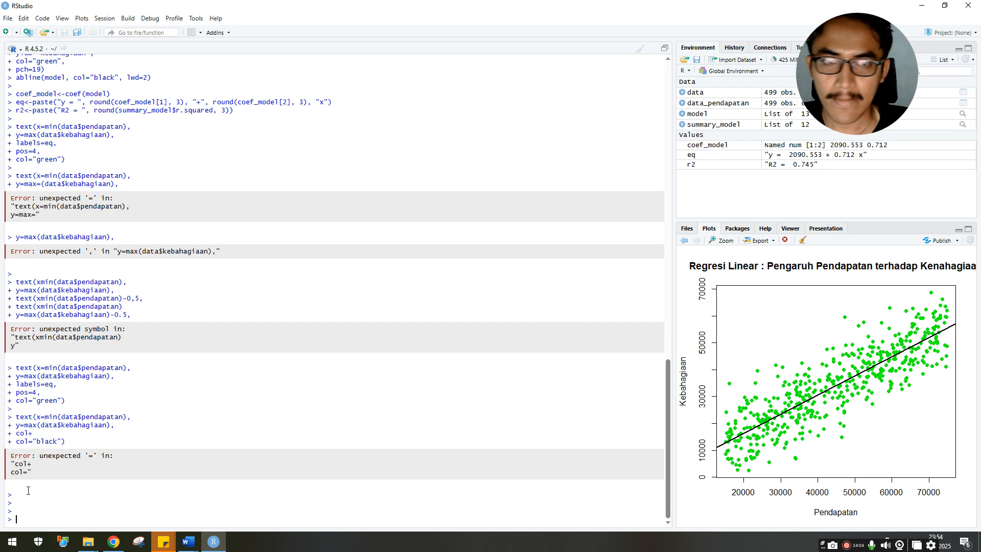
- Check the earlier console commands, and submit the comment #E to start the section again
scroll(28, 490, "up", 10)
scroll(90, 454, "down", 6)
scroll(91, 454, "down", 5)
left_click(130, 518)
type("#")
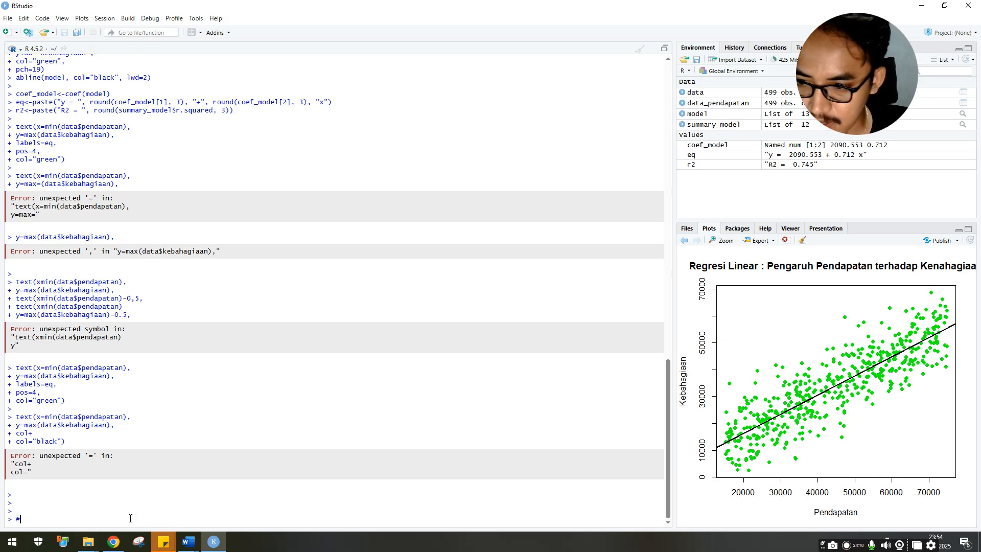
type("E")
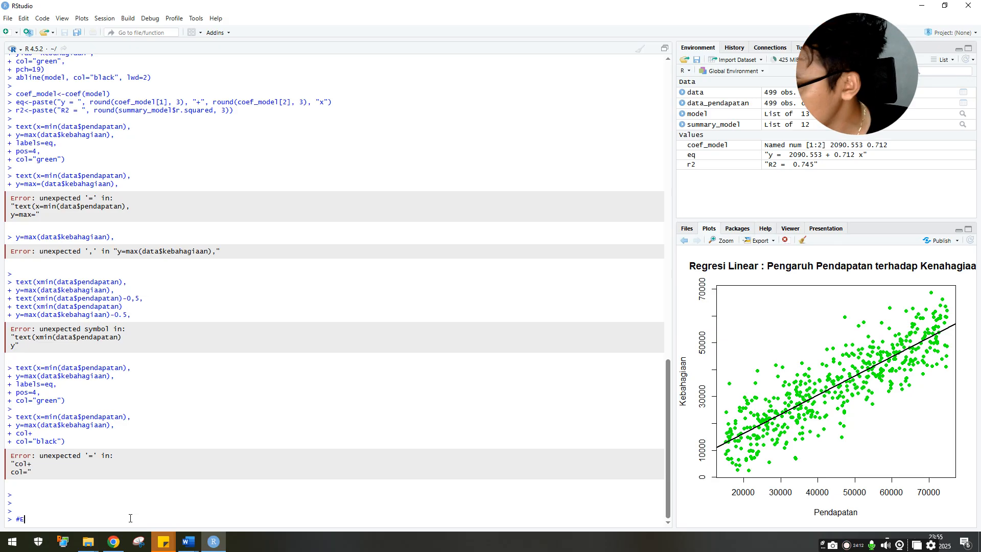
key("Return")
- Reset the plotting layout to a single plot by running par(mfrow=c(1,1))
type("par")
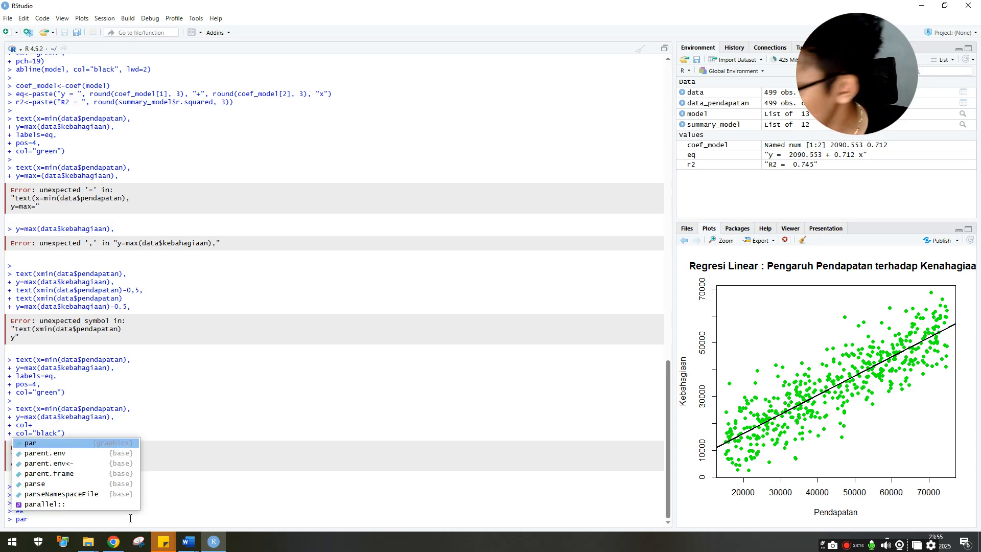
type("(mr")
key("BackSpace")
type("frow=c(1,1))")
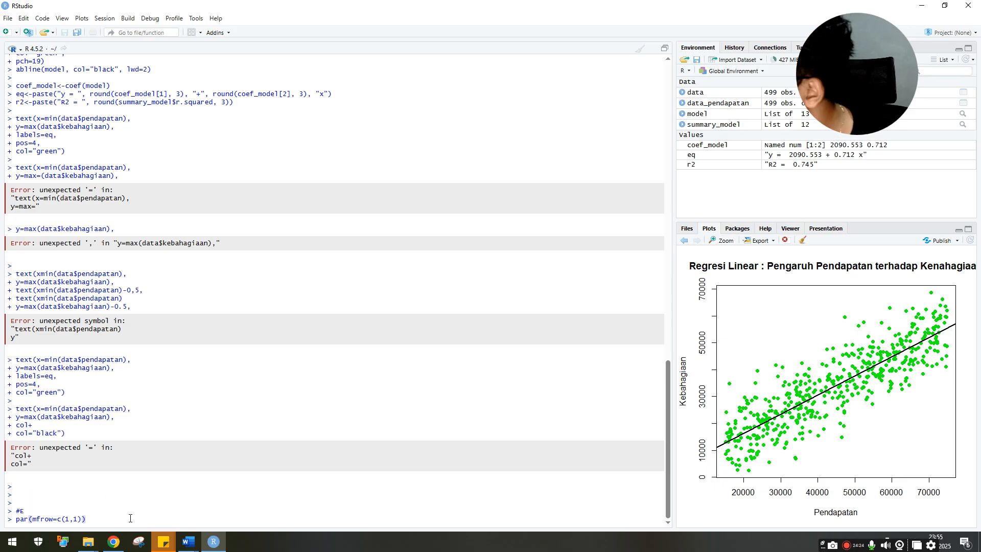
key("Return")
- Begin a new plot() call with data$pendapatan as its first argument
type("ploy")
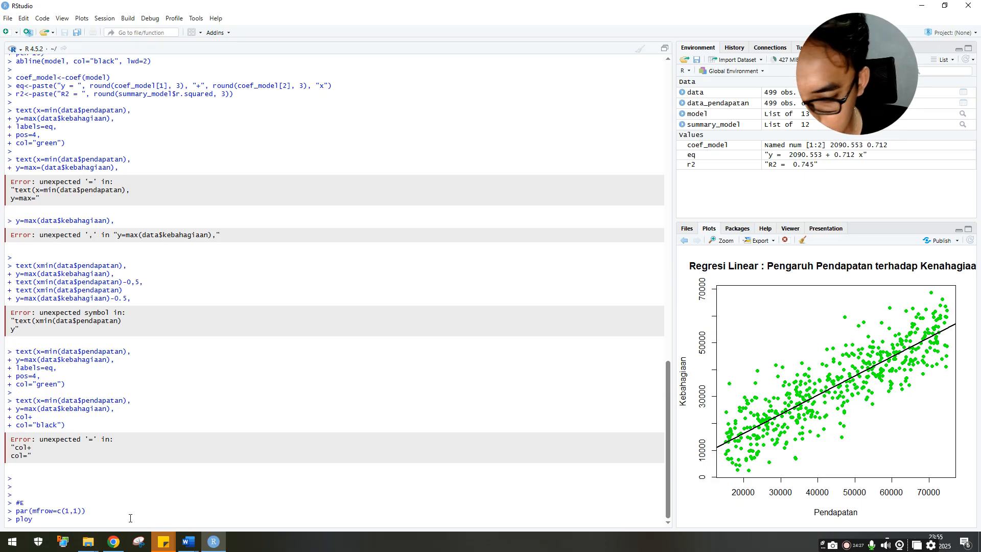
key("BackSpace")
type("t")
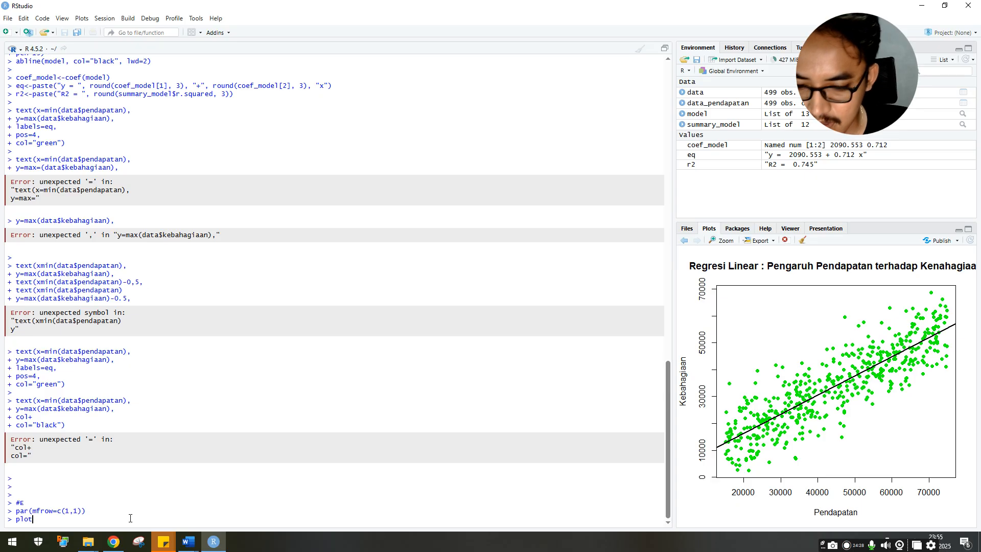
type("(data$")
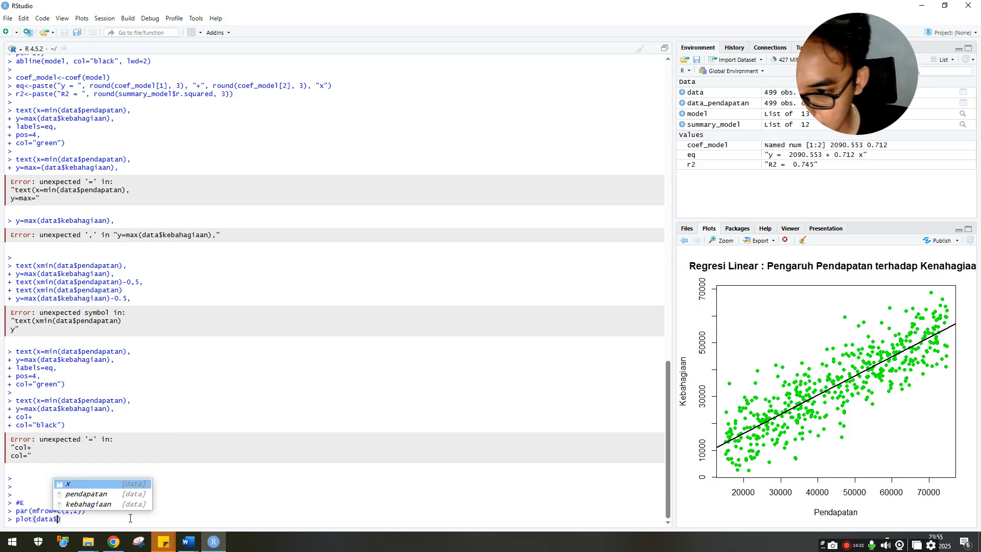
key("Down")
key("Return")
- Add data$kebahagiaan, as the second argument of the plot() call and continue on a new line
type(", data")
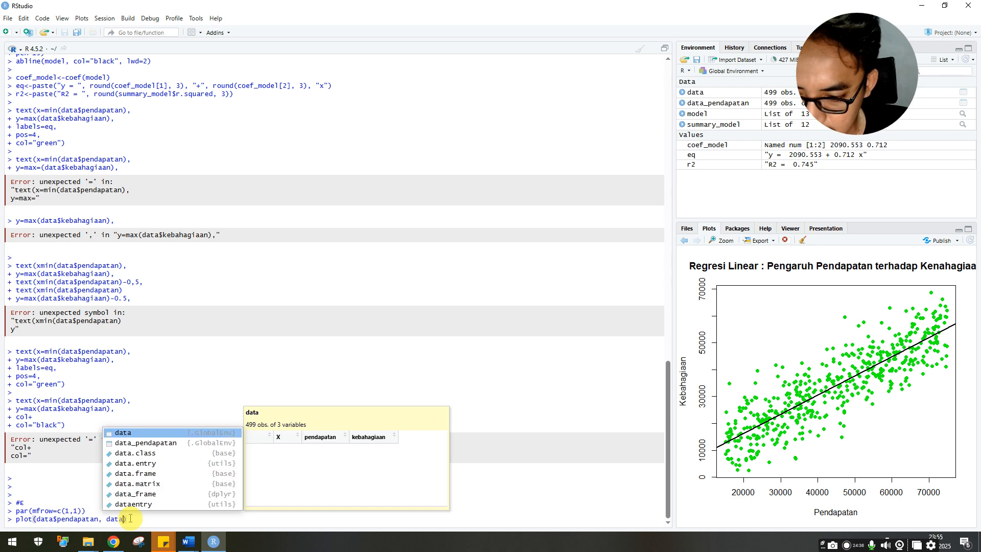
type("$")
key("Down")
key("Down")
key("Return")
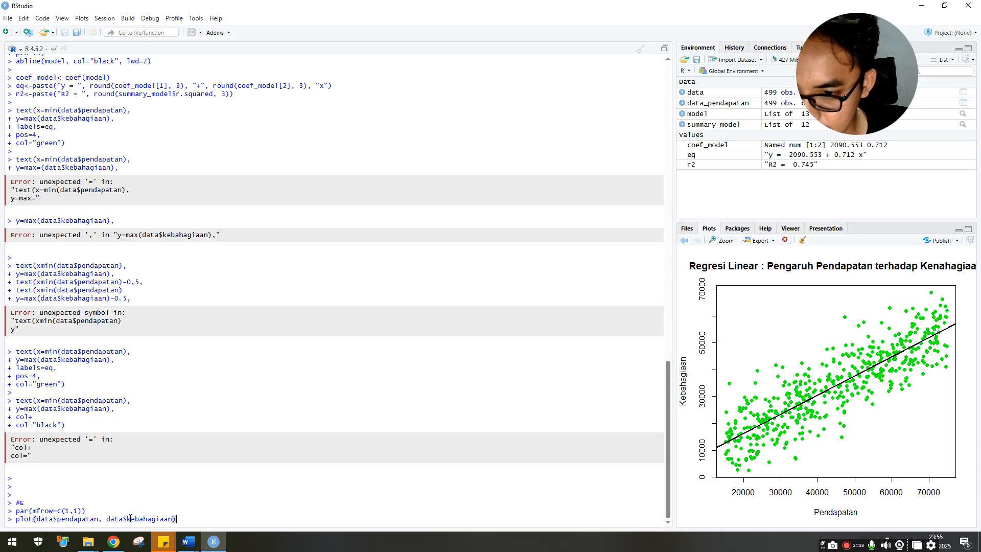
key("BackSpace")
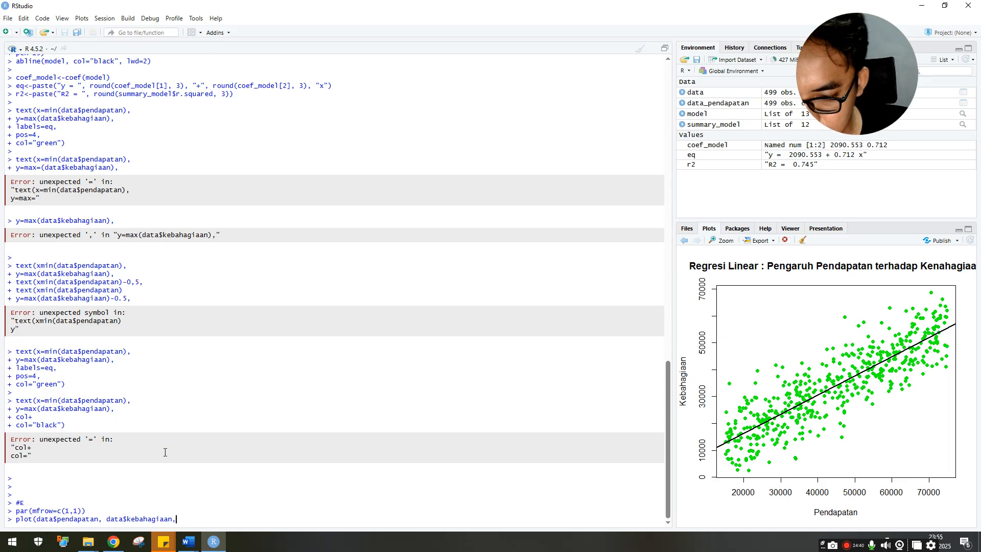
type(",")
key("Return")
- Start the plot's main= title argument with the text "Regresi Linear : Pengaruh"
type("main")
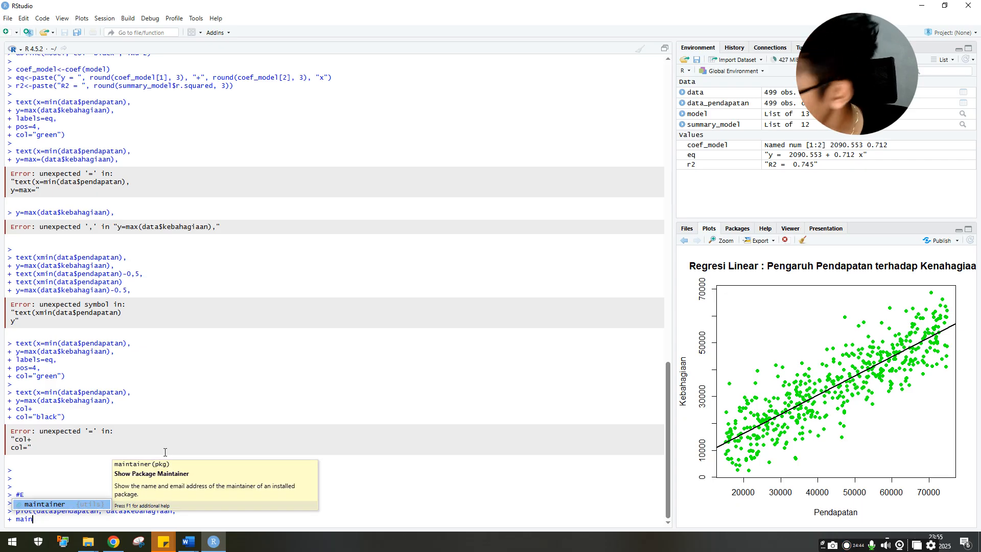
type("=")
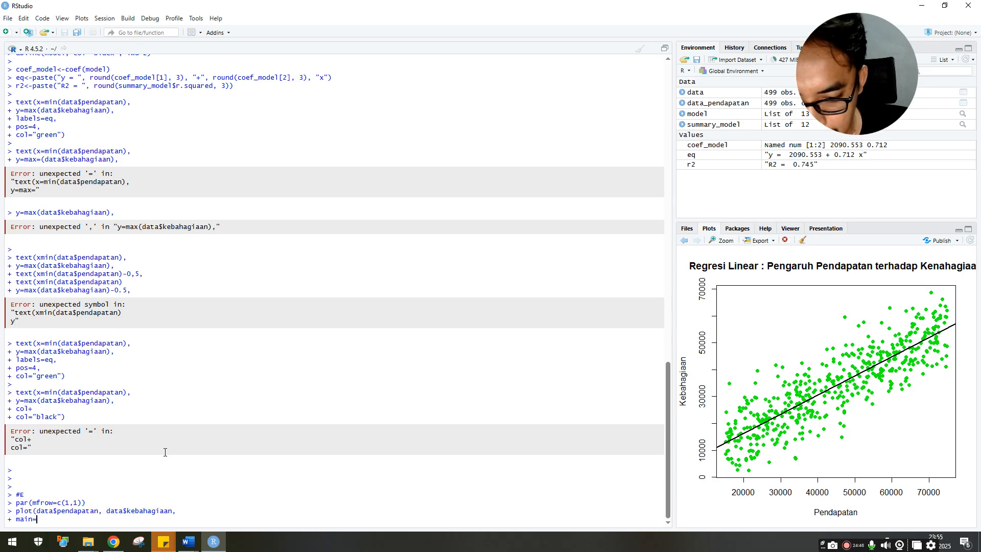
type("\"Regresi ")
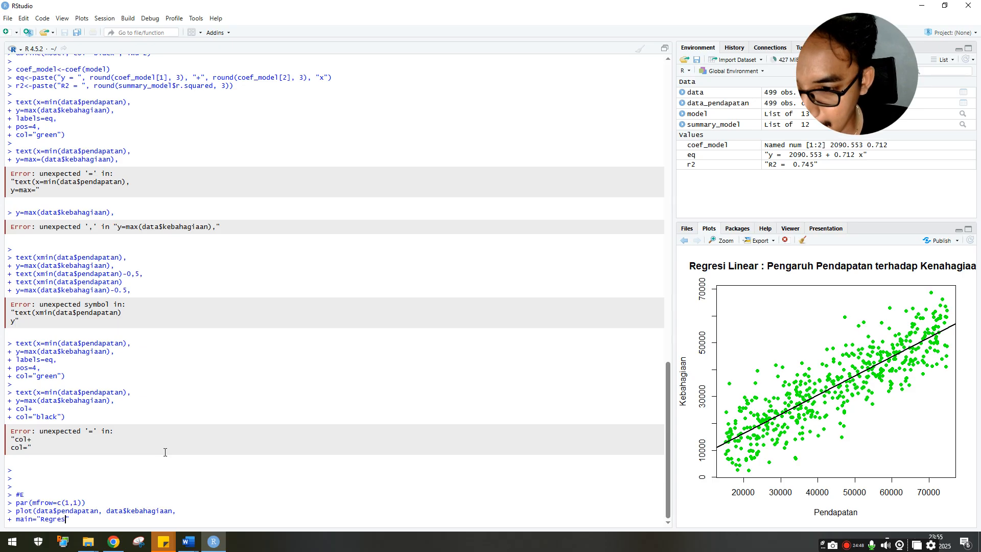
type("Liner")
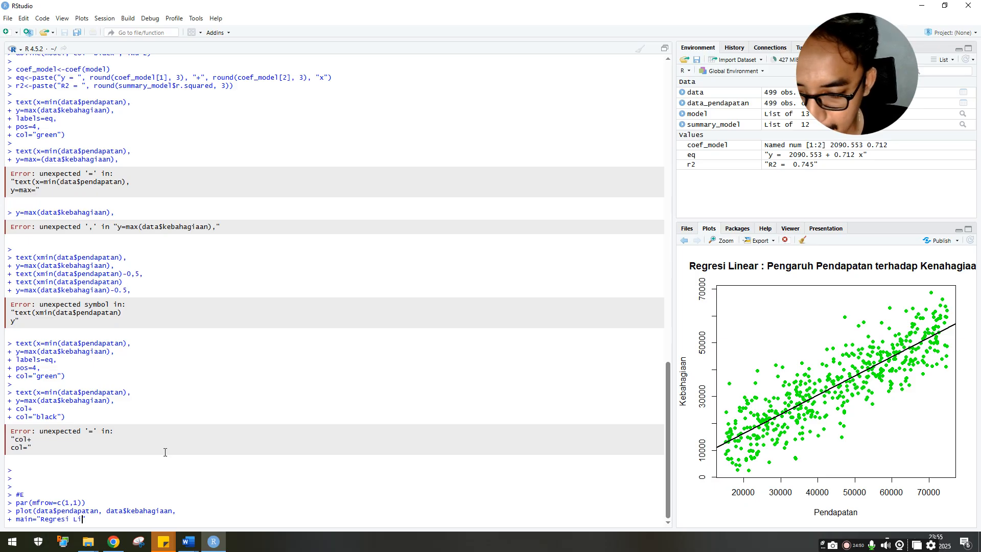
key("BackSpace")
type("ar : Pn")
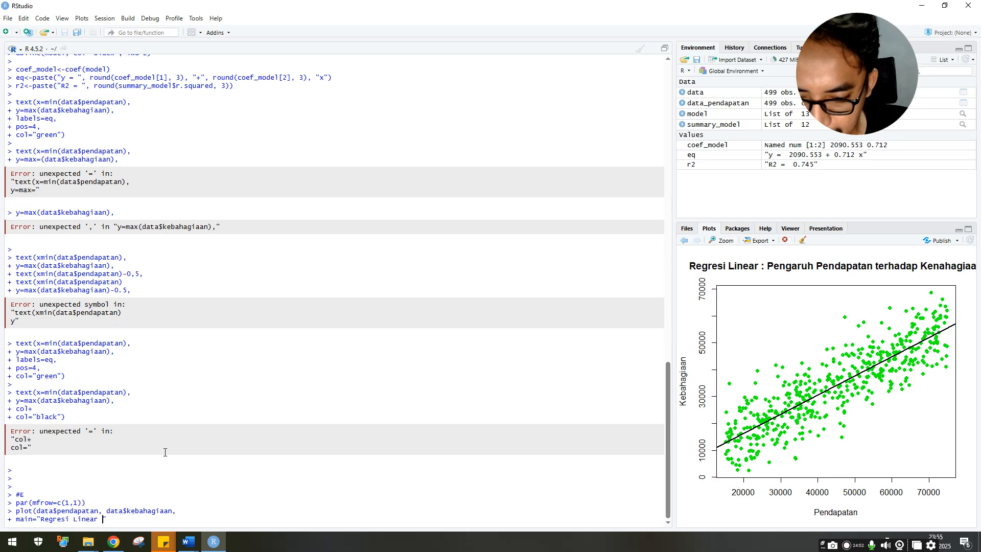
key("BackSpace")
type("enga")
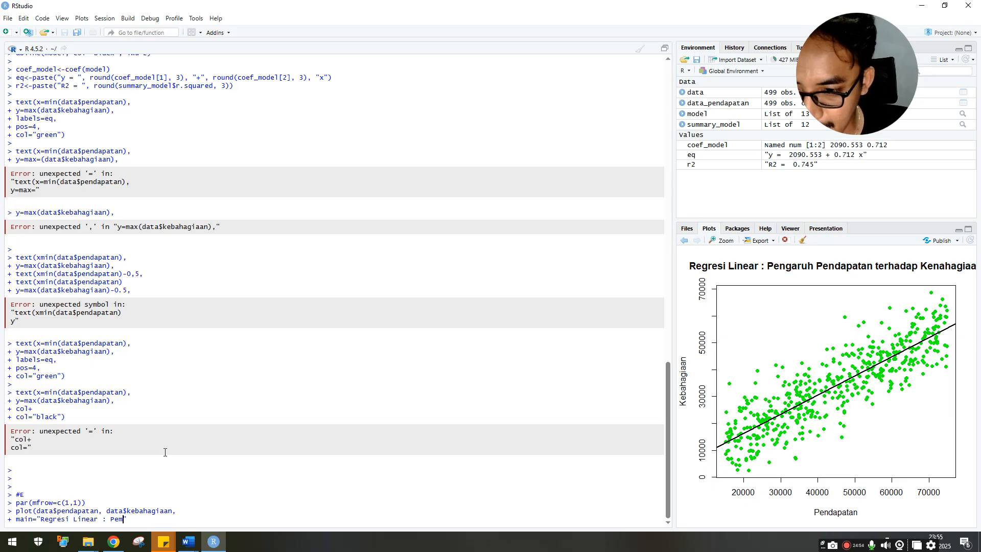
type("ruh ")
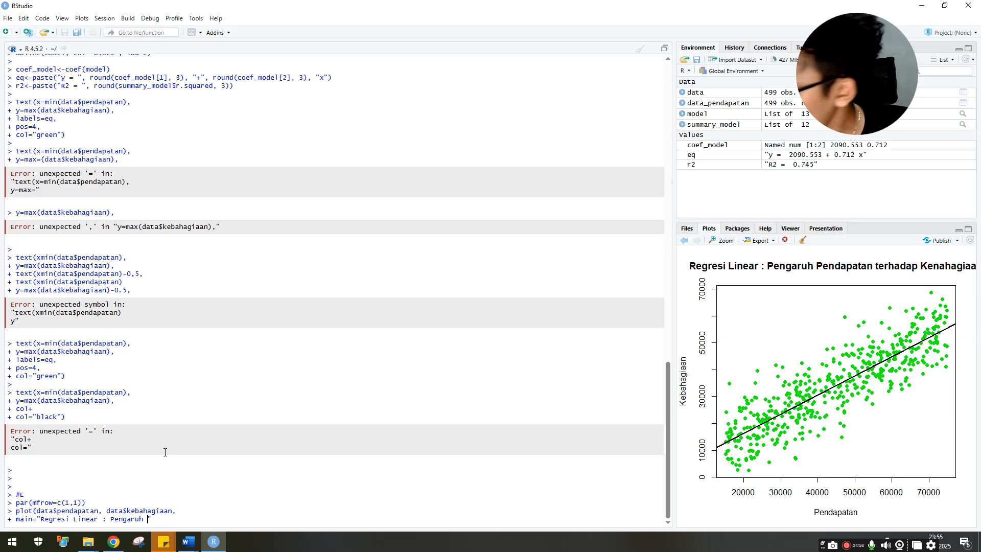
- Complete the main title with "Pendapatan terhadap Kebahagiaan", end the argument with a comma, and continue on a new line
type("Pendaoatan")
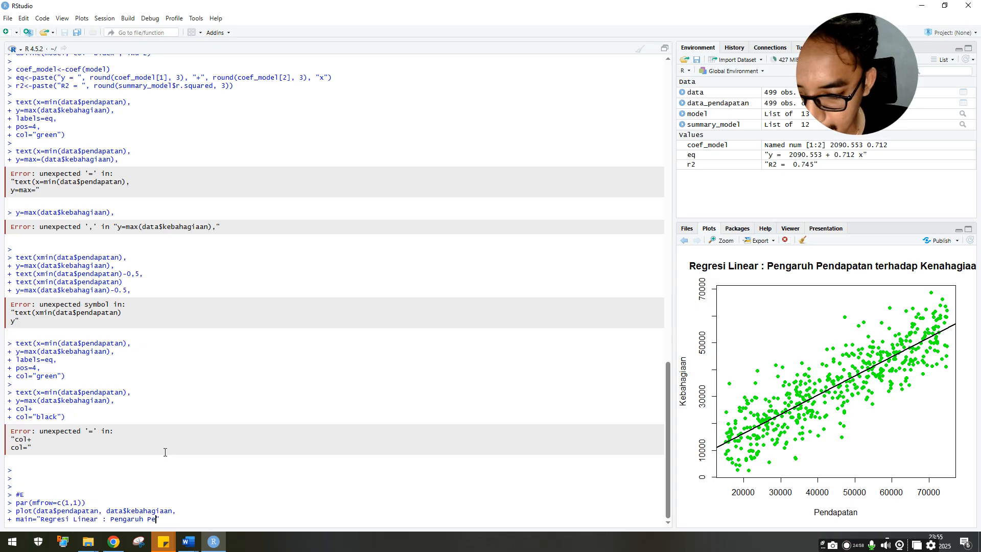
key("BackSpace")
key("BackSpace")
key("BackSpace")
key("BackSpace")
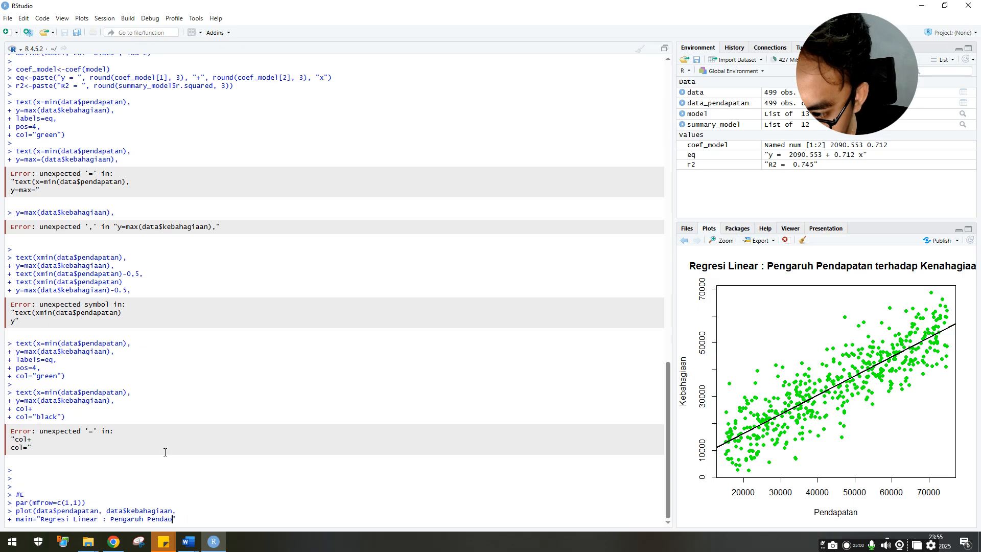
type("patan ")
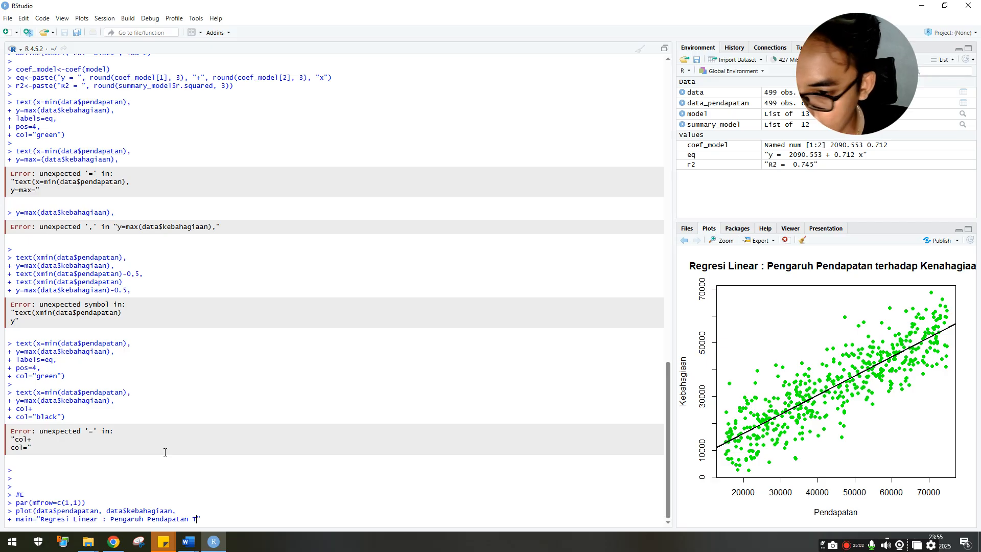
type("terhada")
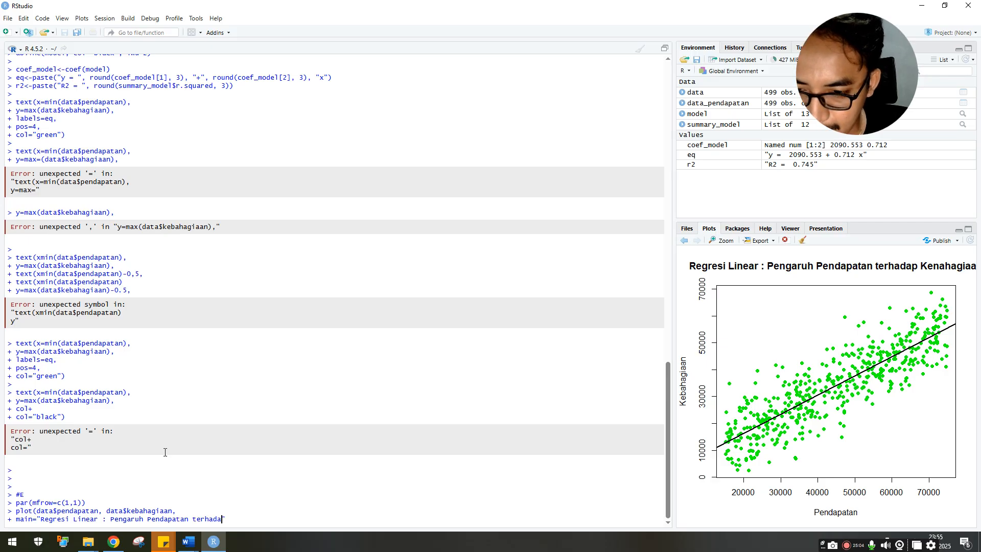
type("p ")
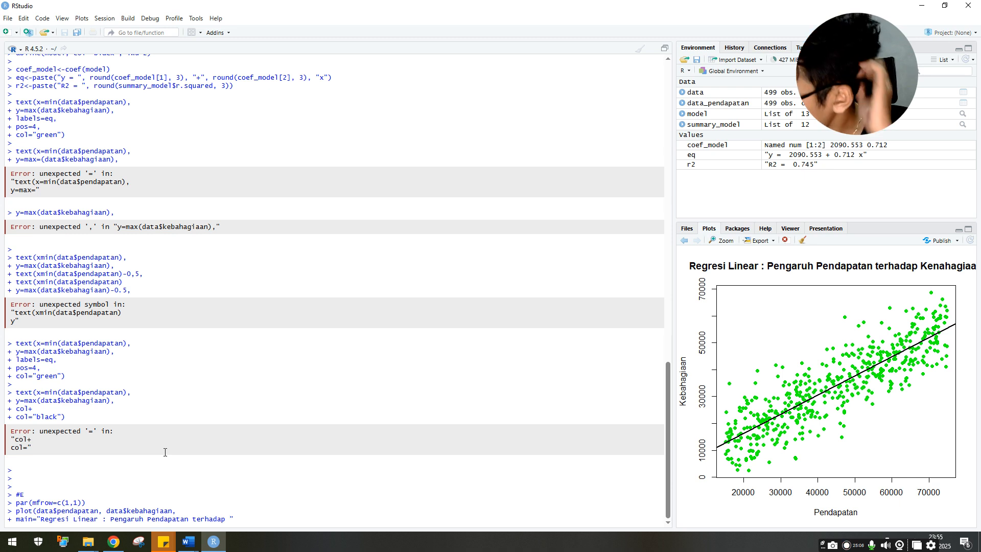
type("Kebahagia")
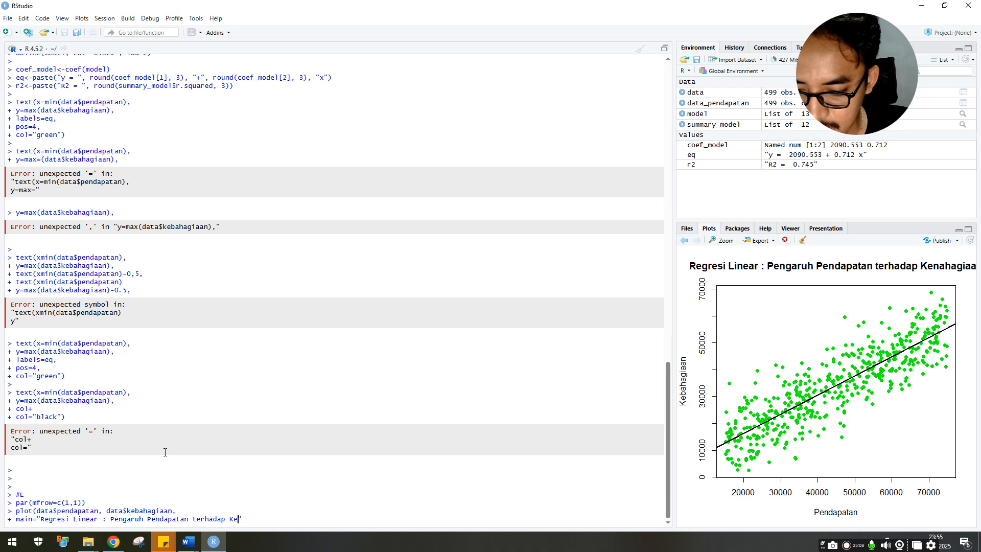
type("an")
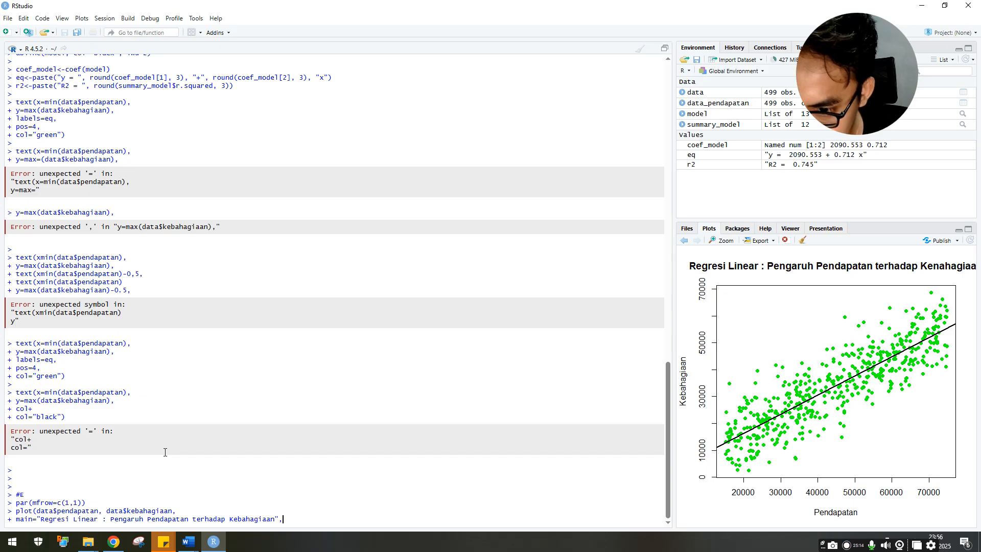
key("Return")
- Label the x-axis with the argument xlab="Pendapatan", and continue on a new line
type("xlab")
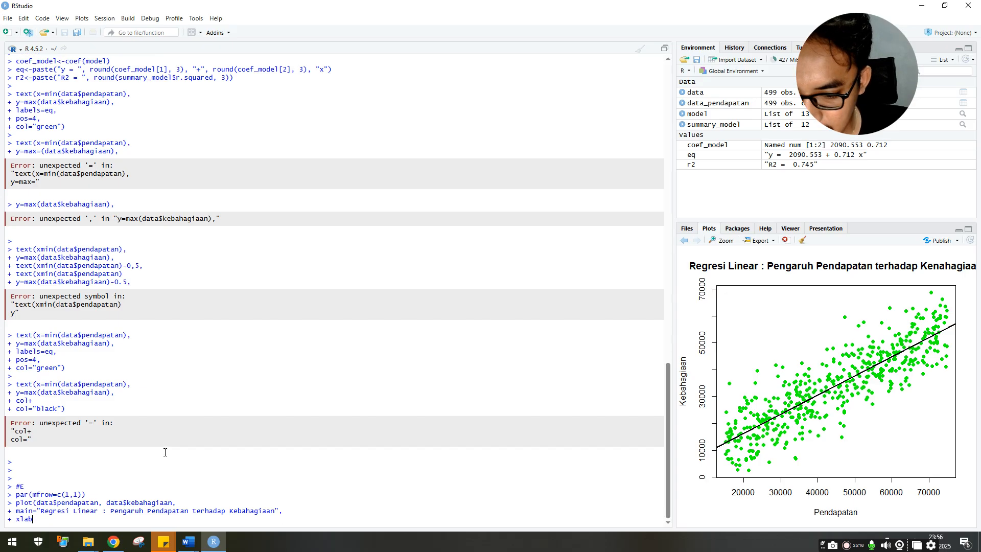
type("=\"")
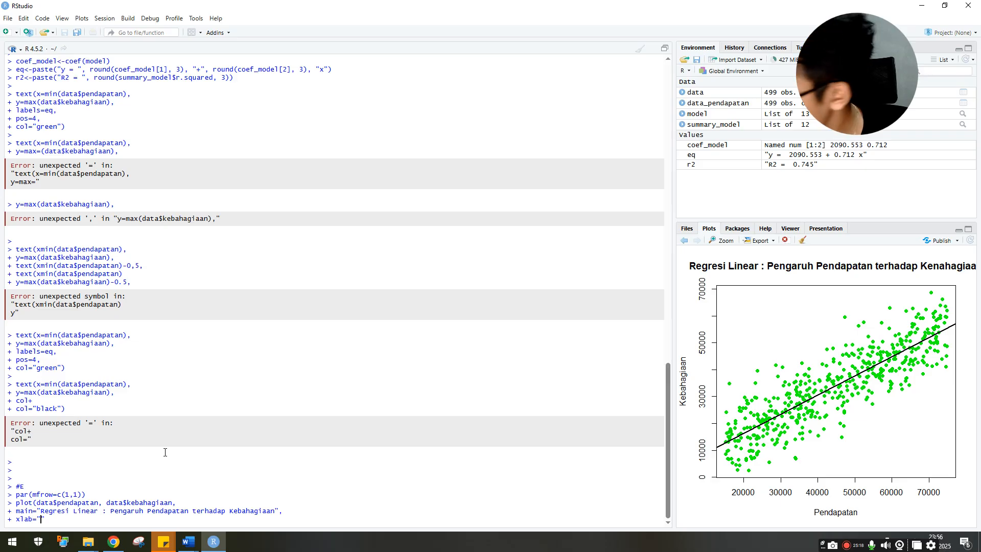
type("Pendapata")
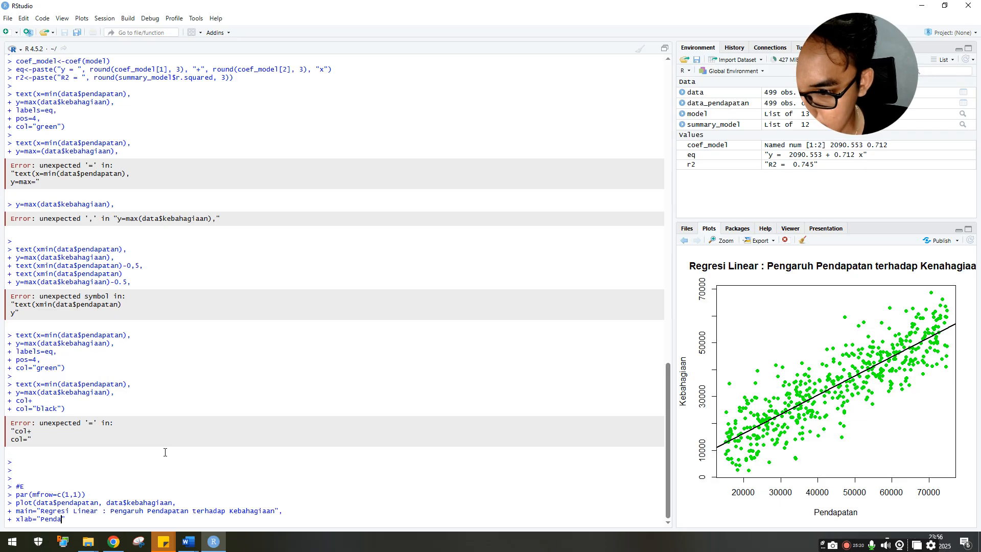
type("n\"")
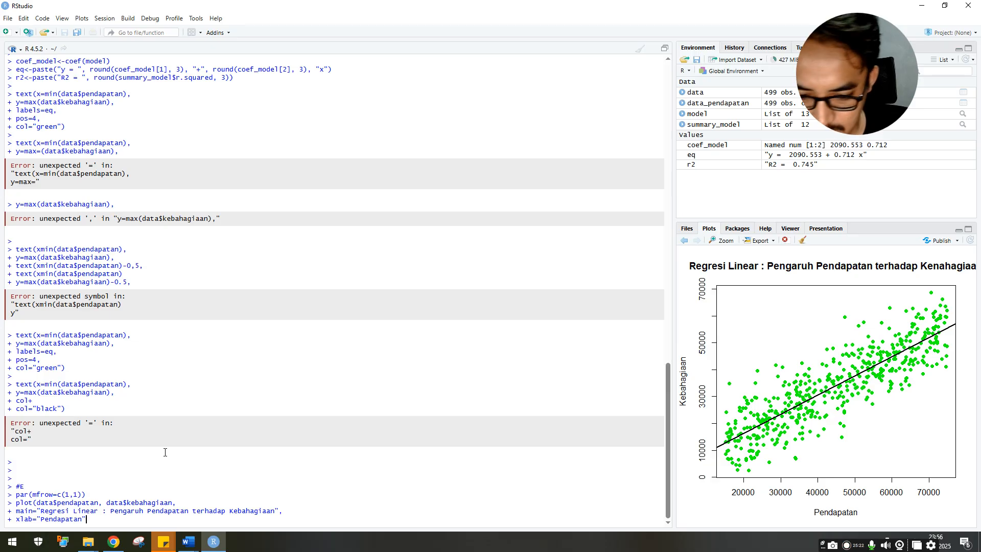
type(",")
key("Return")
- Label the y-axis with the argument ylab="Kebahagiaan", and continue on a new line
type("y")
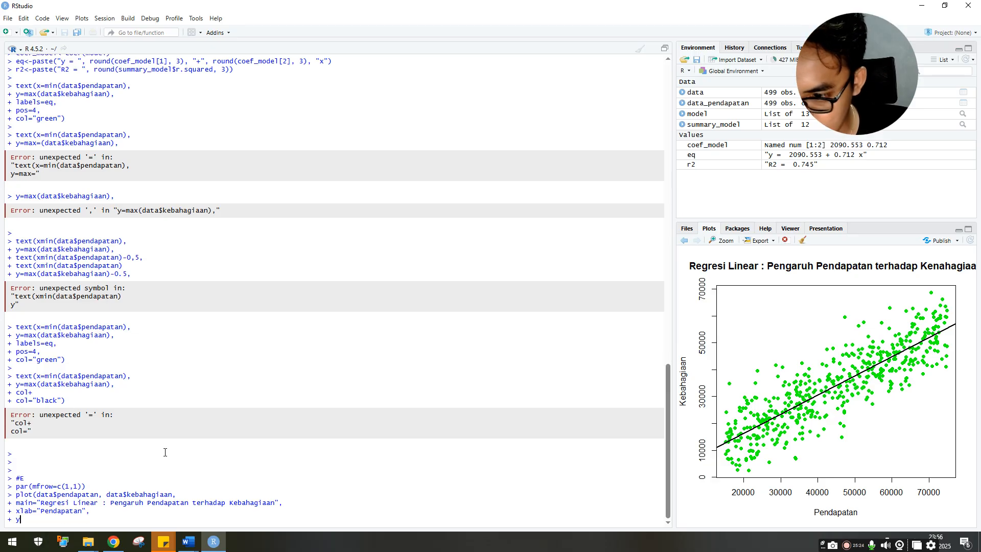
type("lab=\"Kebag")
key("BackSpace")
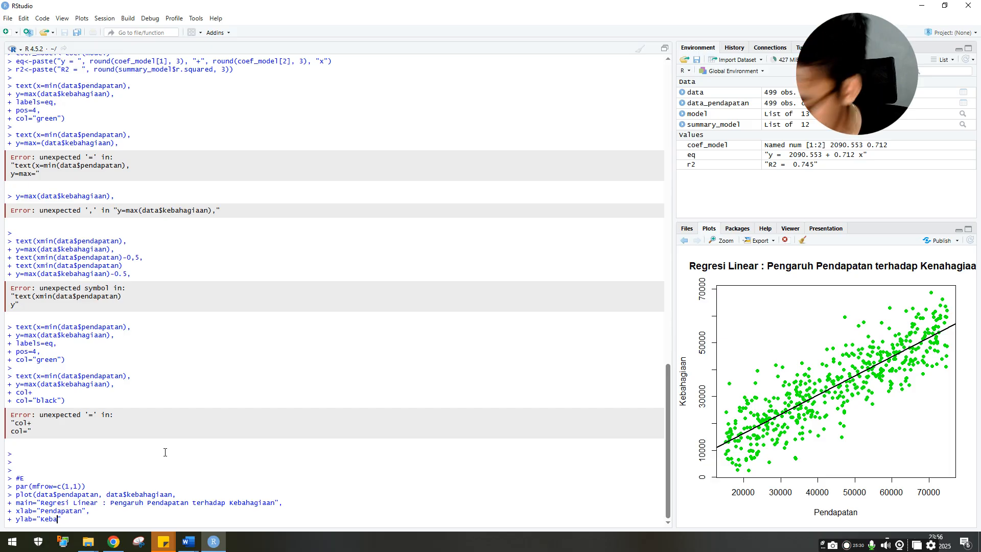
type("hagiaan\"")
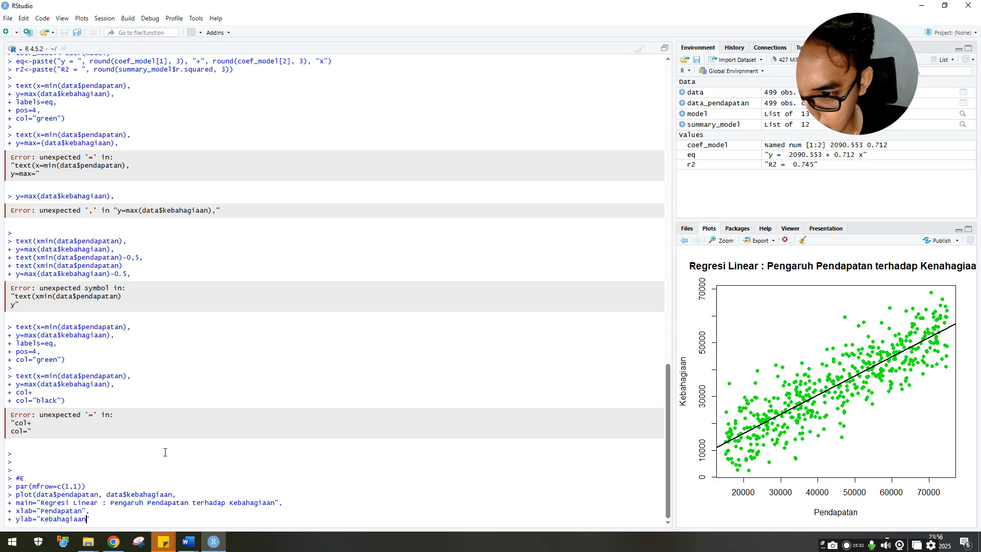
type(",")
key("Return")
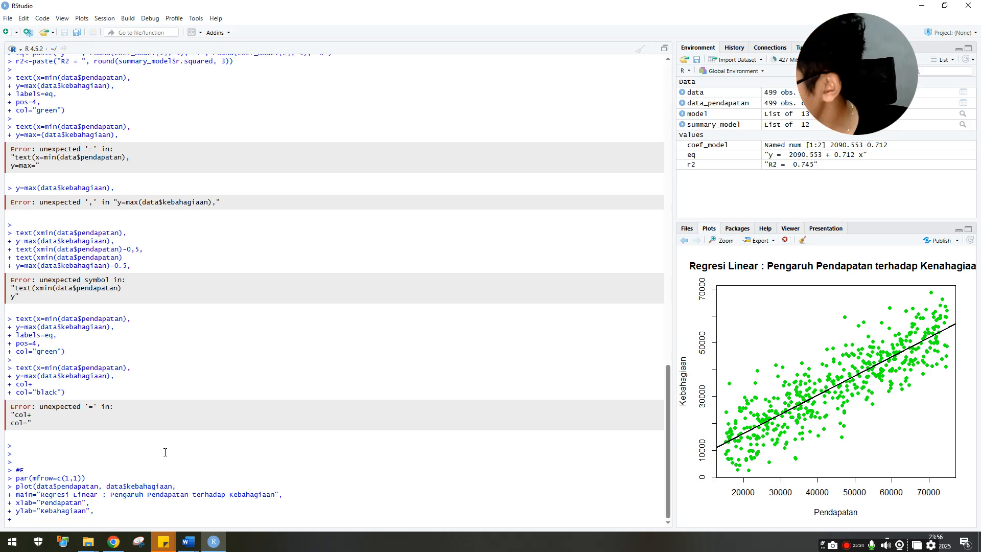
- Set the point colour with the argument col="blue", and continue on a new line
type("col")
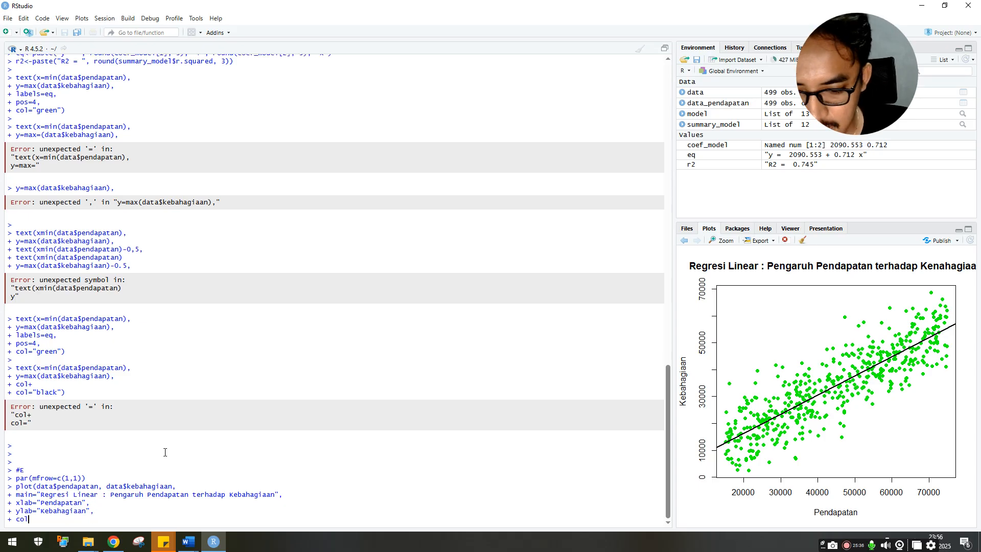
type("=\"")
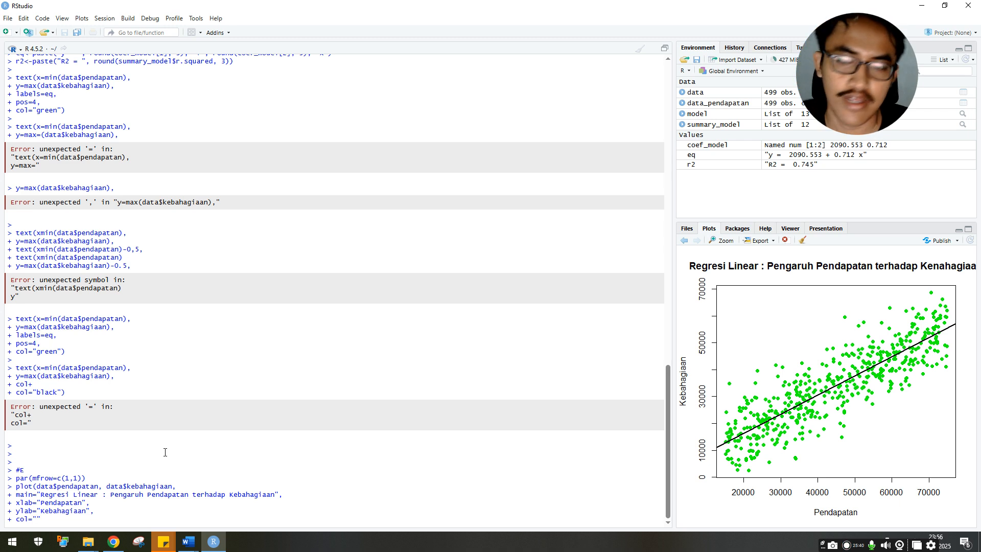
type("bkue")
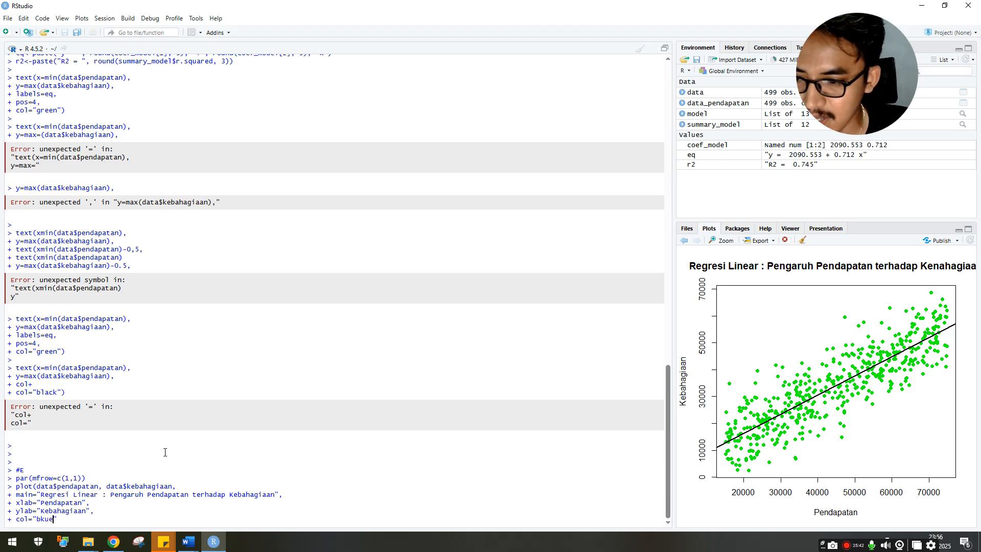
key("BackSpace")
key("BackSpace")
key("BackSpace")
type("lue")
key("ctrl+shift+Left")
type(",")
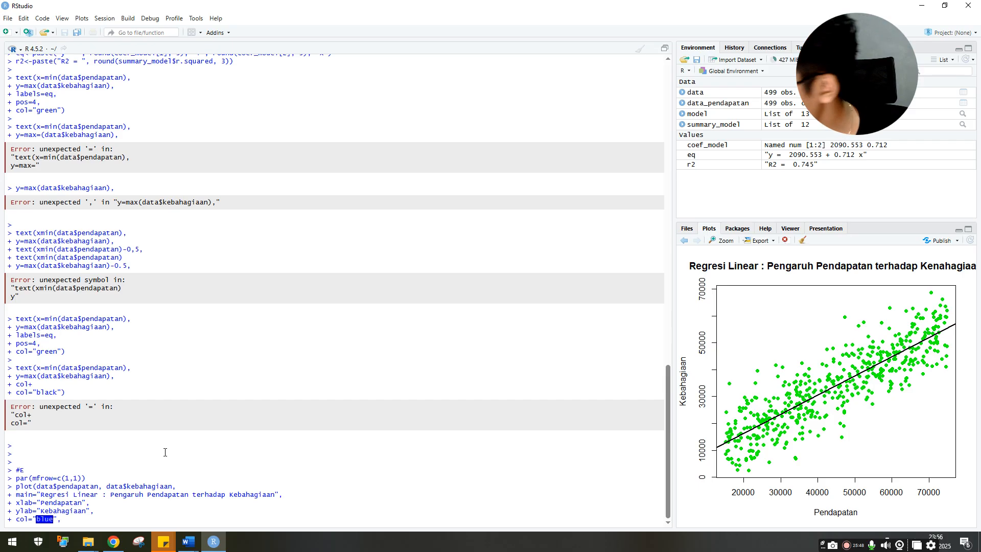
key("Return")
- Finish the plot command with pch=19 and a closing parenthesis, and run it to draw the scatter plot
type("pxh")
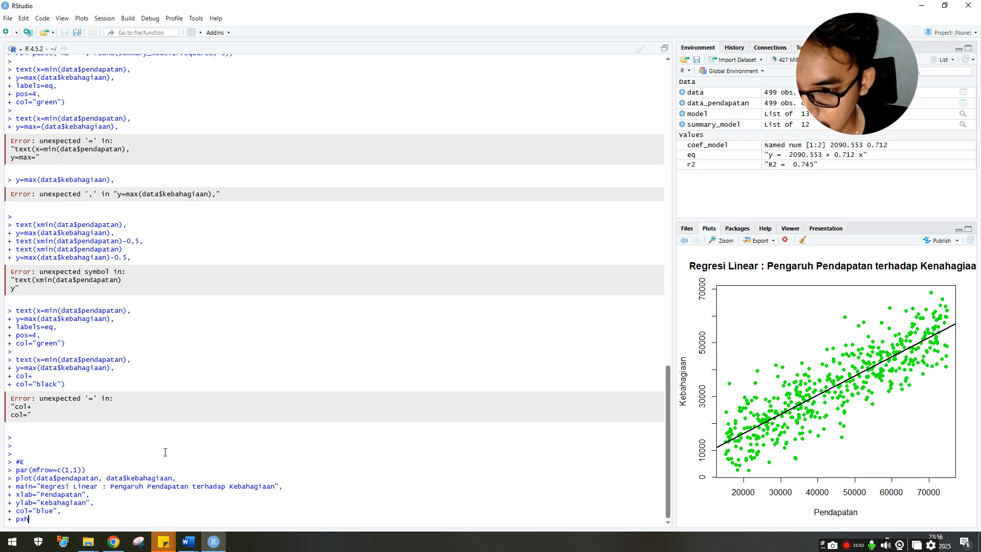
key("BackSpace")
key("BackSpace")
type("ch=19)")
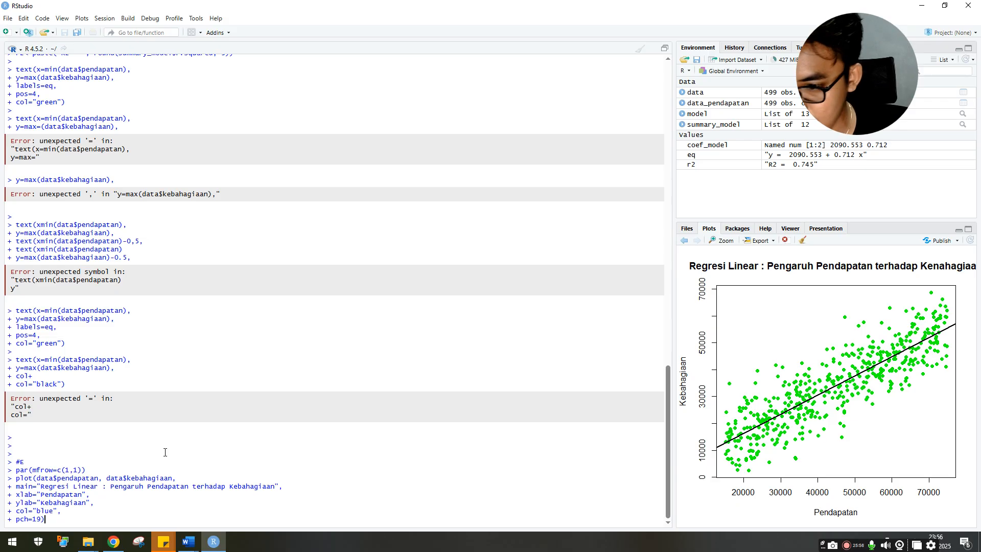
key("Return")
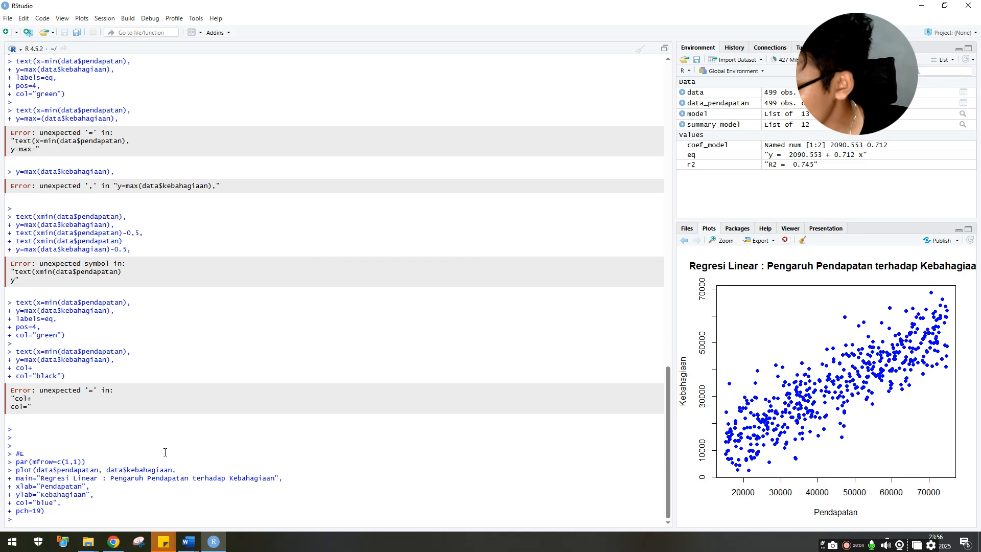
- Check the section E instructions in the Word assignment, then return to RStudio and start an abline() call with model as its first argument
key("alt+Tab")
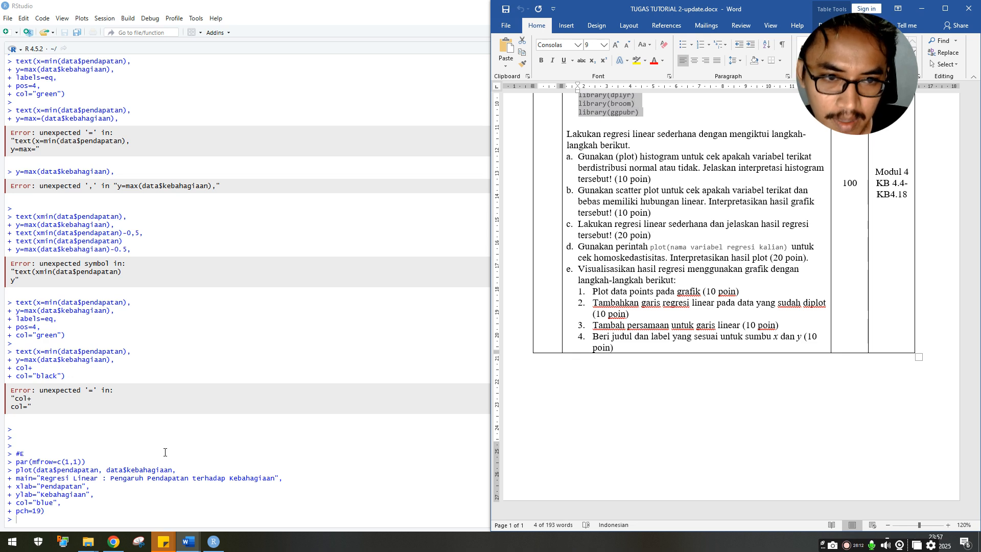
left_click(165, 452)
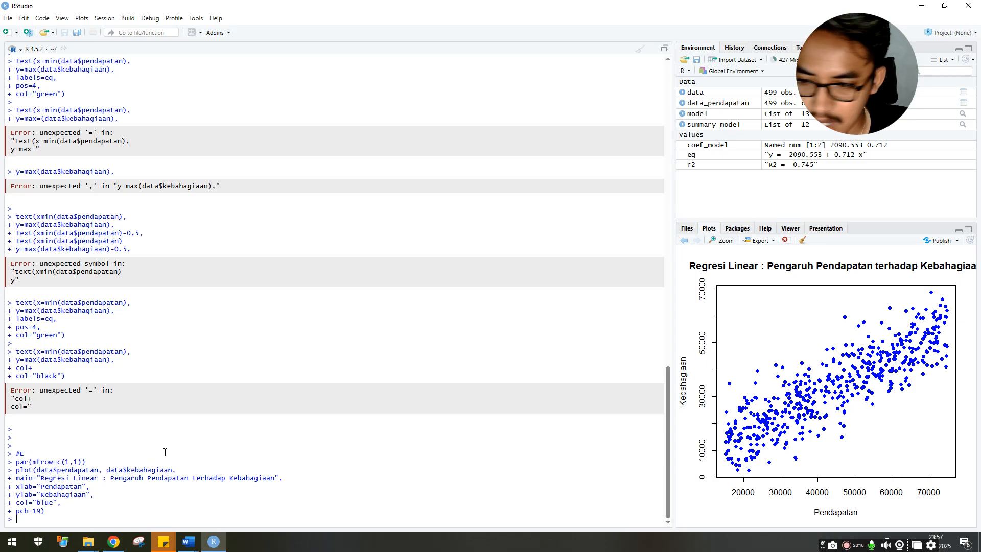
type("abli")
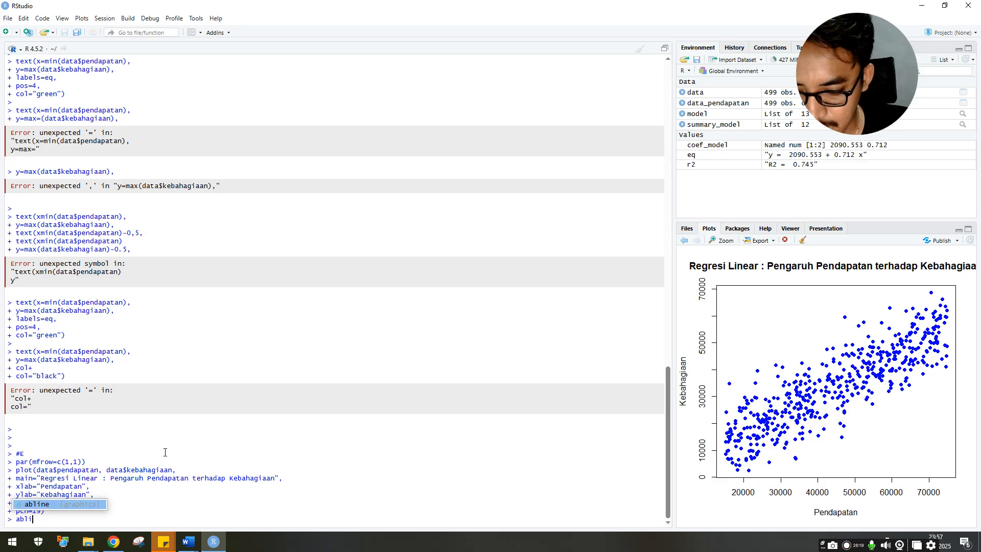
key("Tab")
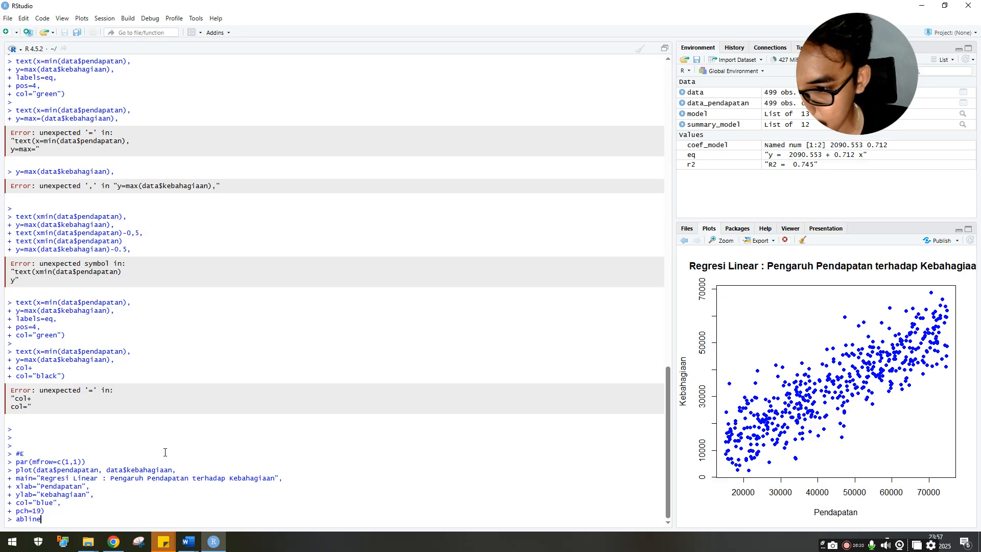
type("model, ")
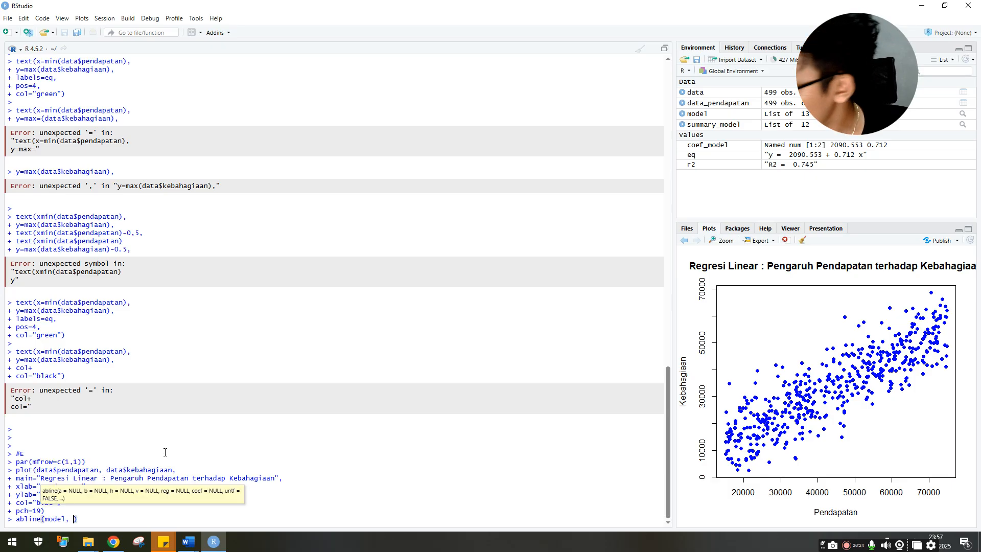
- Complete the abline call with col="black" and lwd=2, and run it to draw the regression line
type("col")
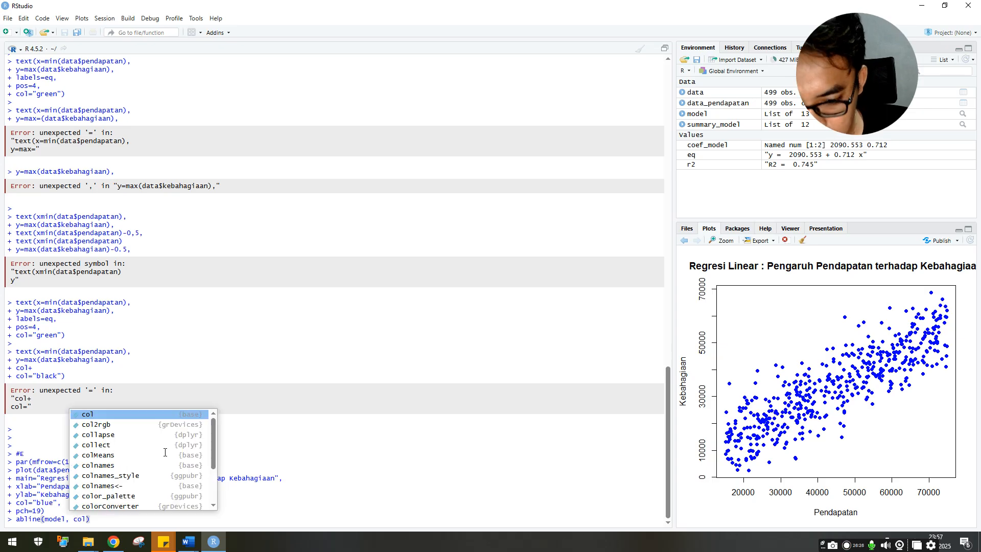
type("=\"ba")
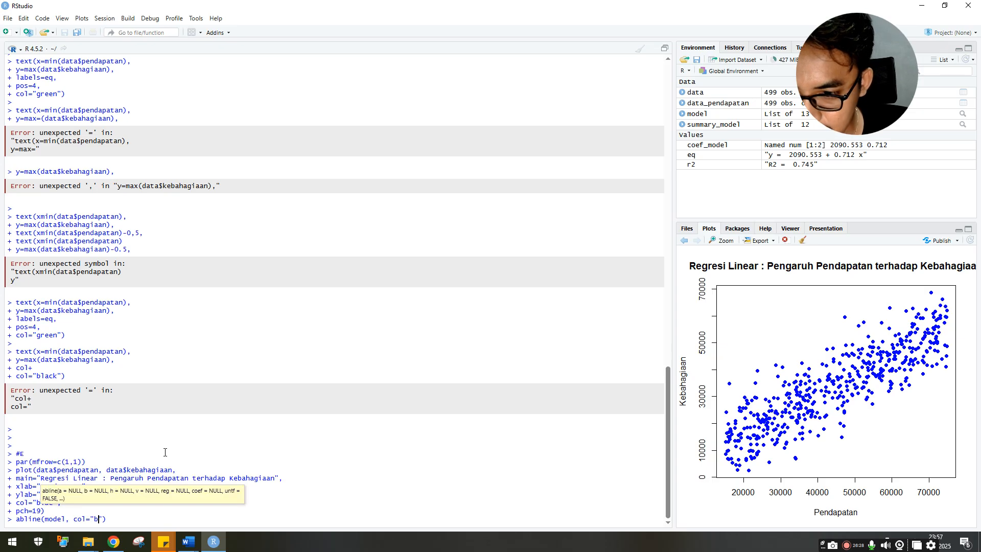
type("ck")
key("BackSpace")
key("BackSpace")
key("BackSpace")
type("lack\"")
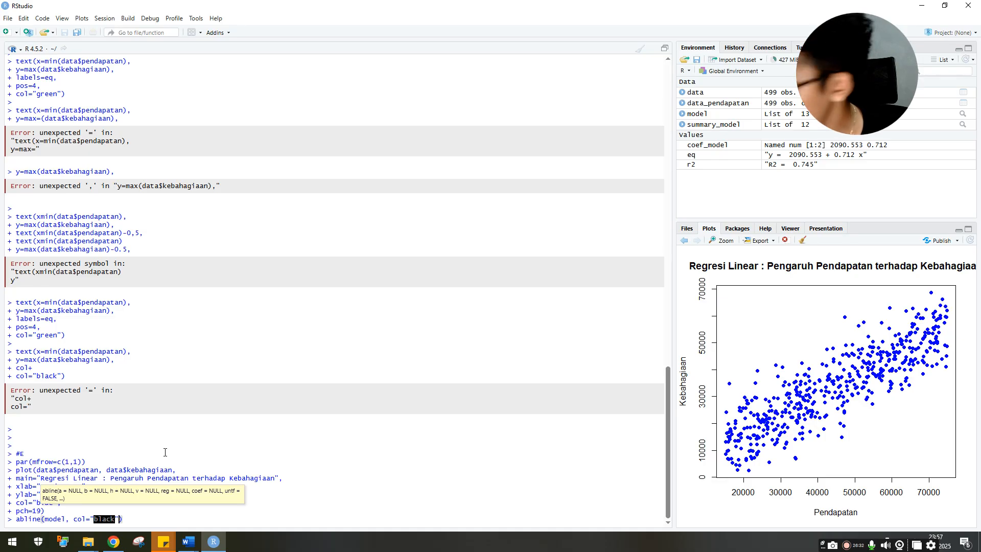
type(", lwd")
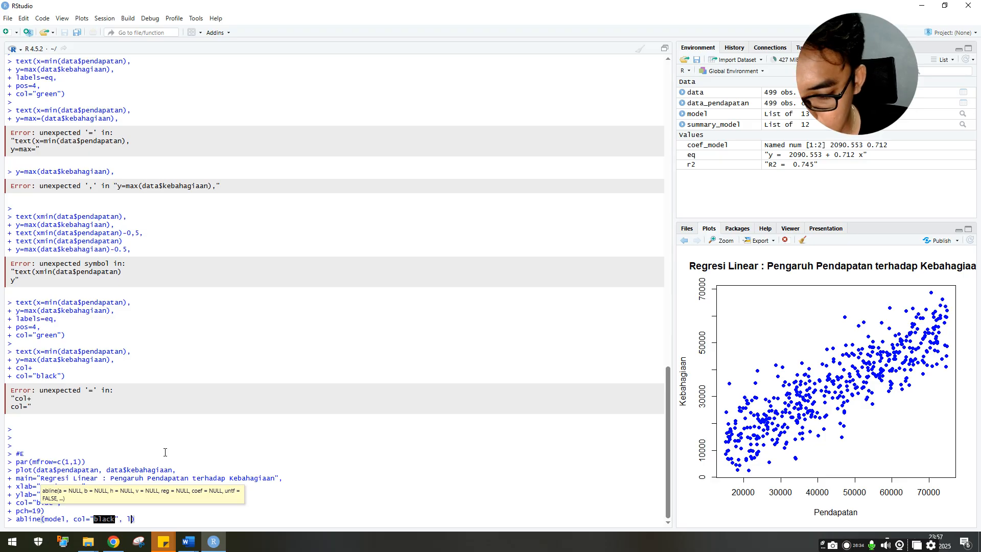
type("=2")
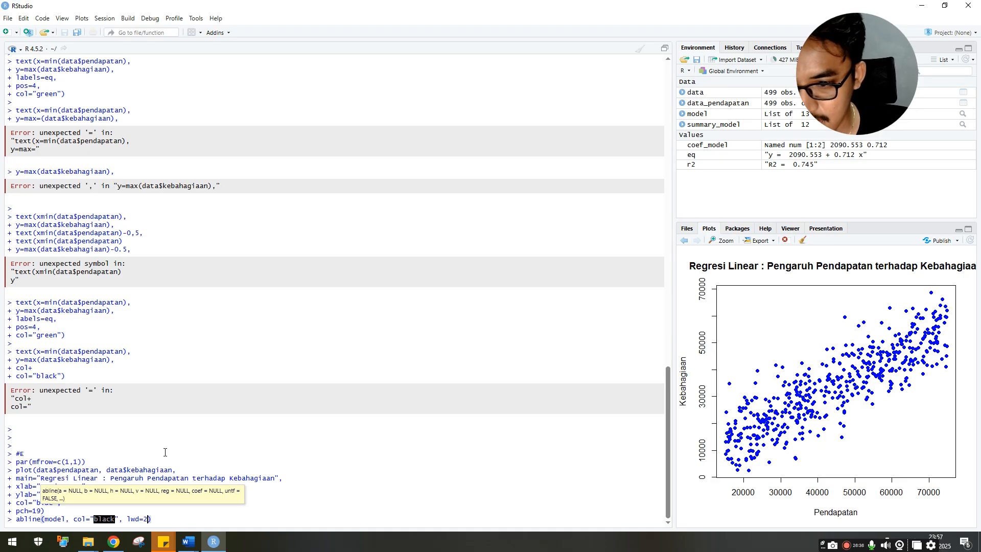
key("Return")
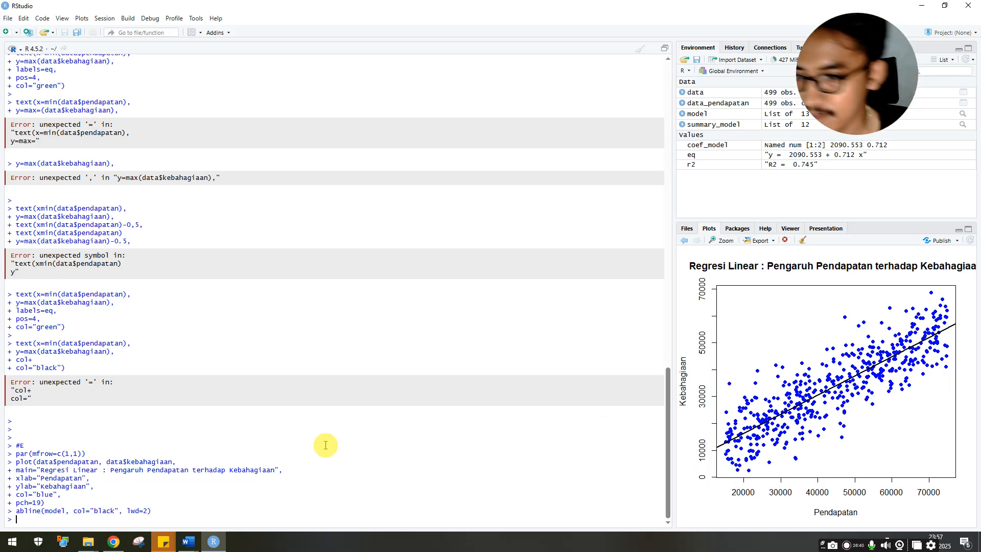
type("cof")
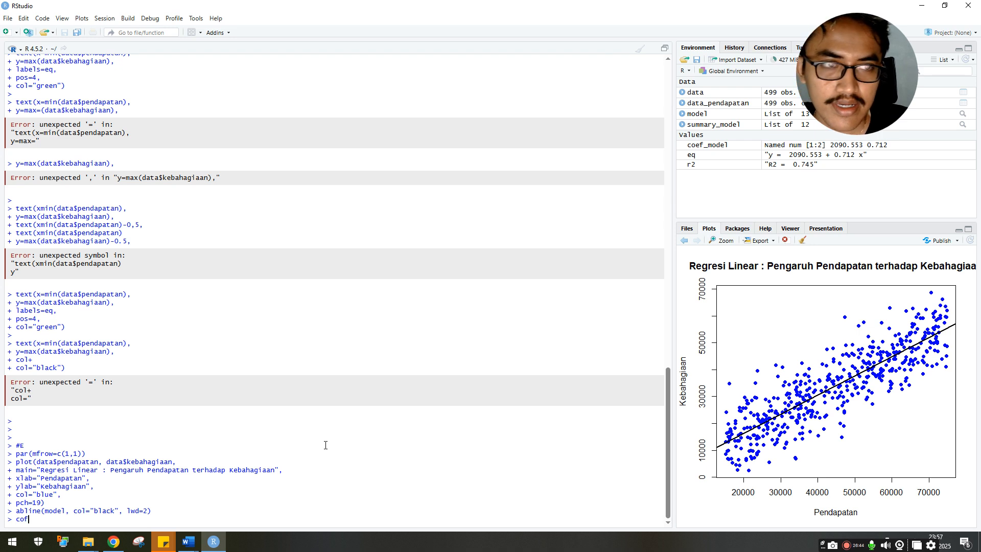
key("BackSpace")
type("ef")
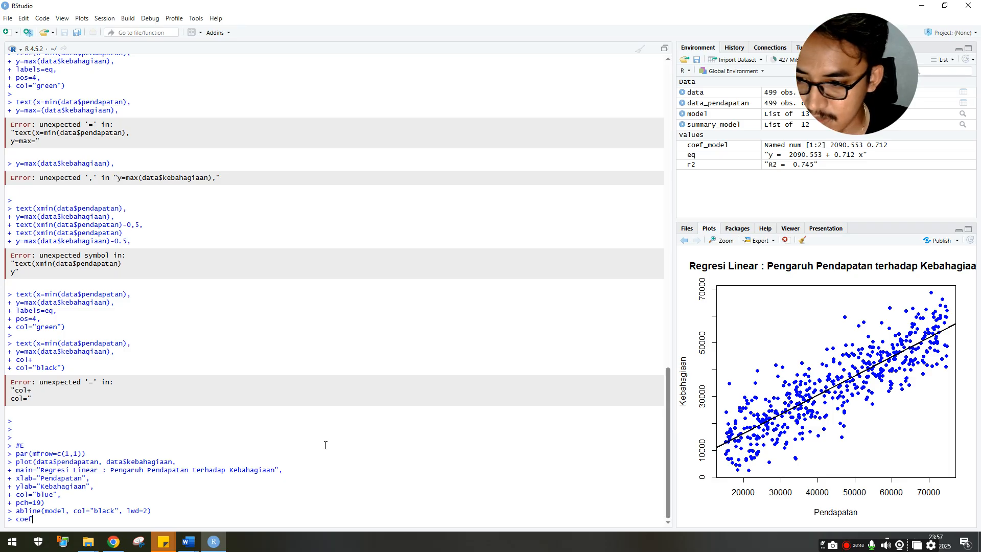
type("_")
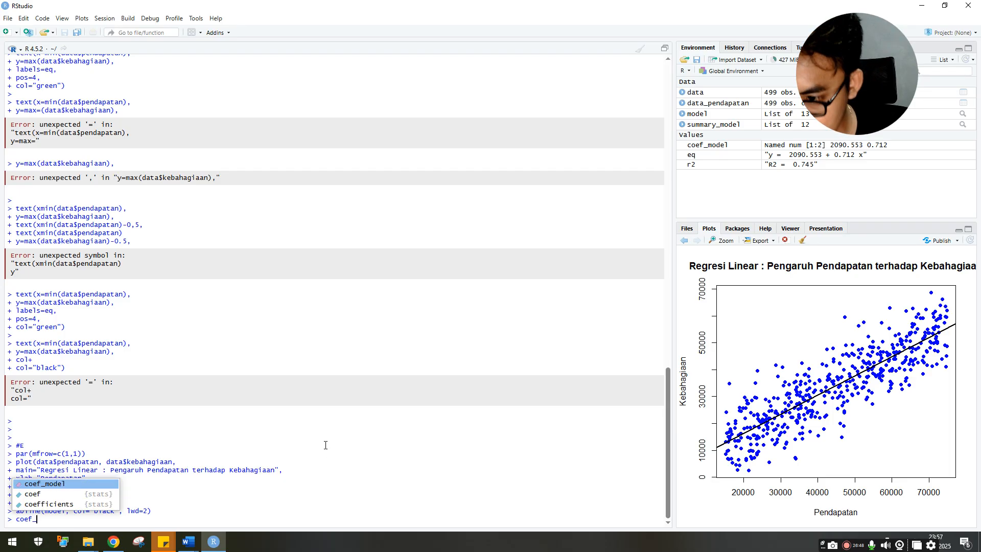
type("mo")
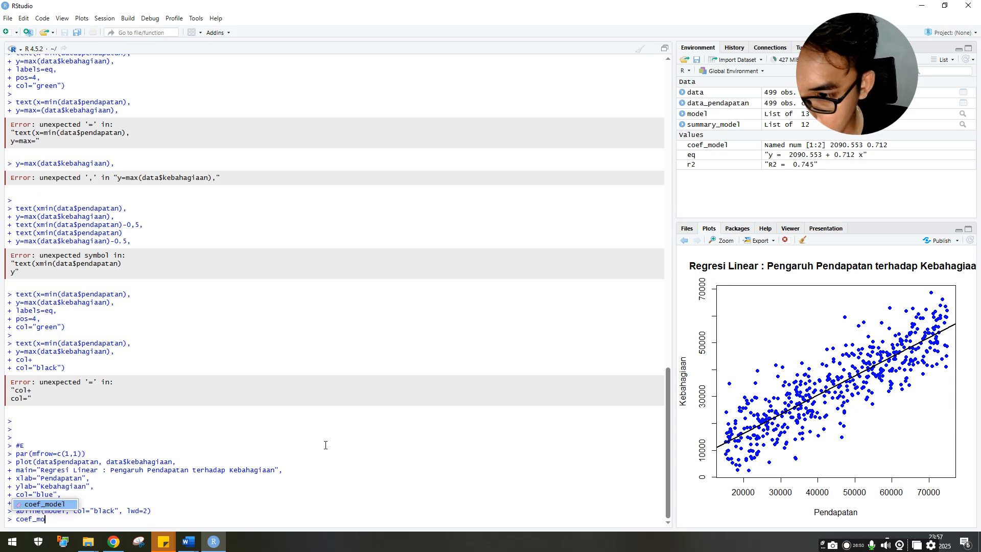
key("BackSpace")
key("BackSpace")
key("BackSpace")
key("BackSpace")
key("BackSpace")
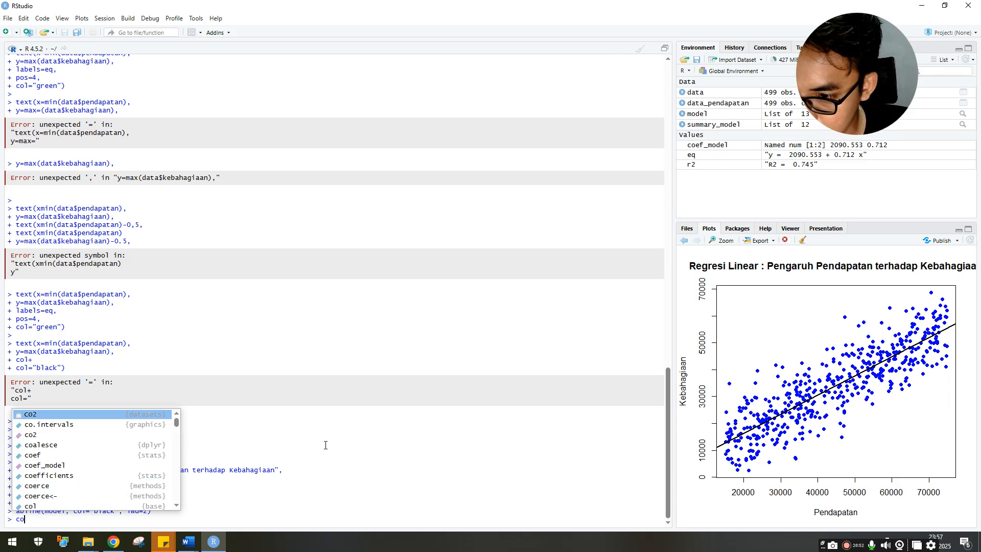
key("Return")
type("mode")
key("BackSpace")
key("BackSpace")
key("BackSpace")
key("BackSpace")
- Store the regression coefficients by running coef_model<-coef(model)
type("coef_model")
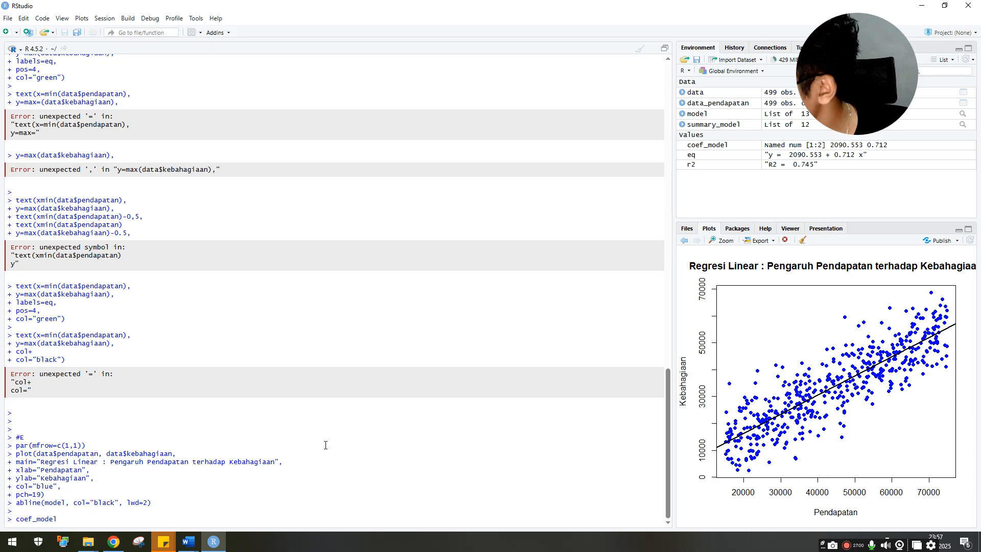
type("<")
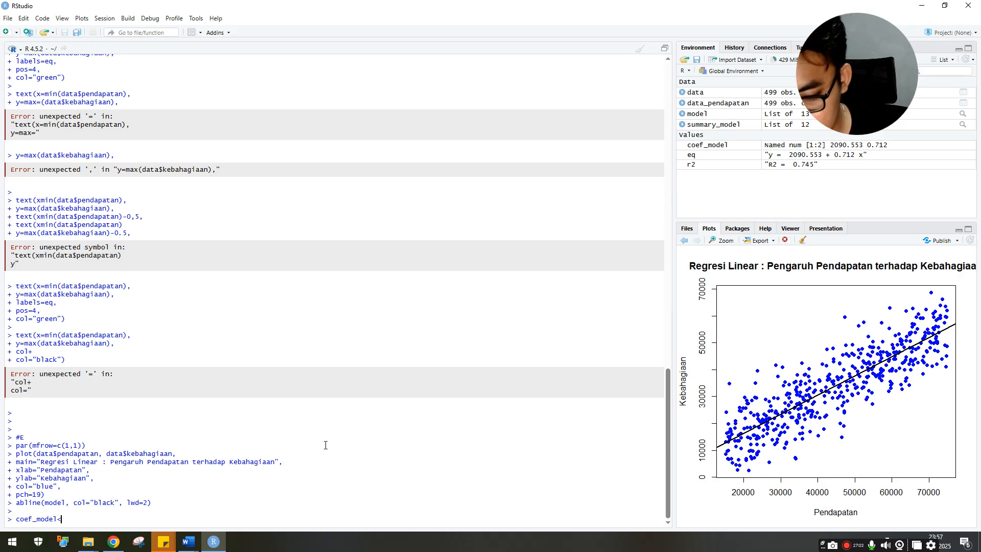
type("-coef")
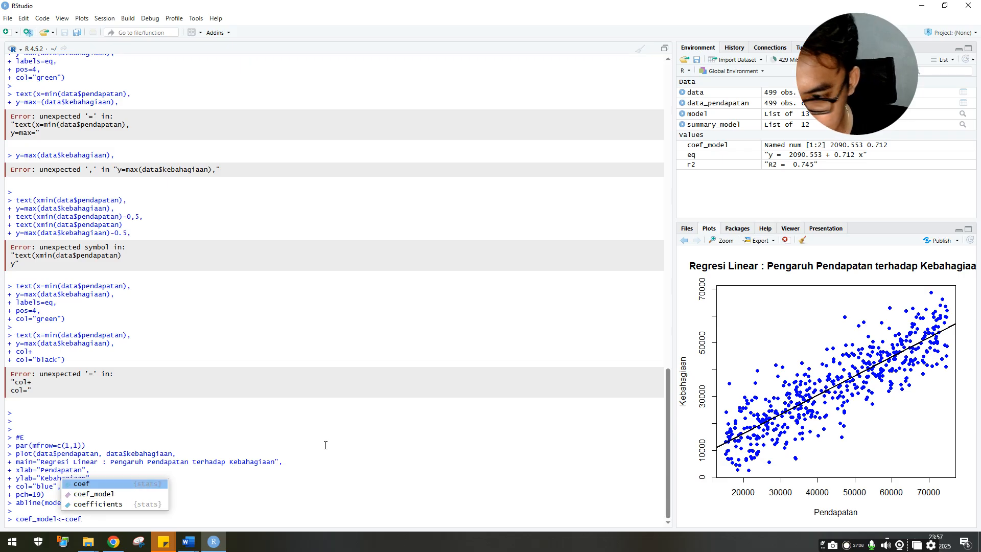
type("(model)")
key("Return")
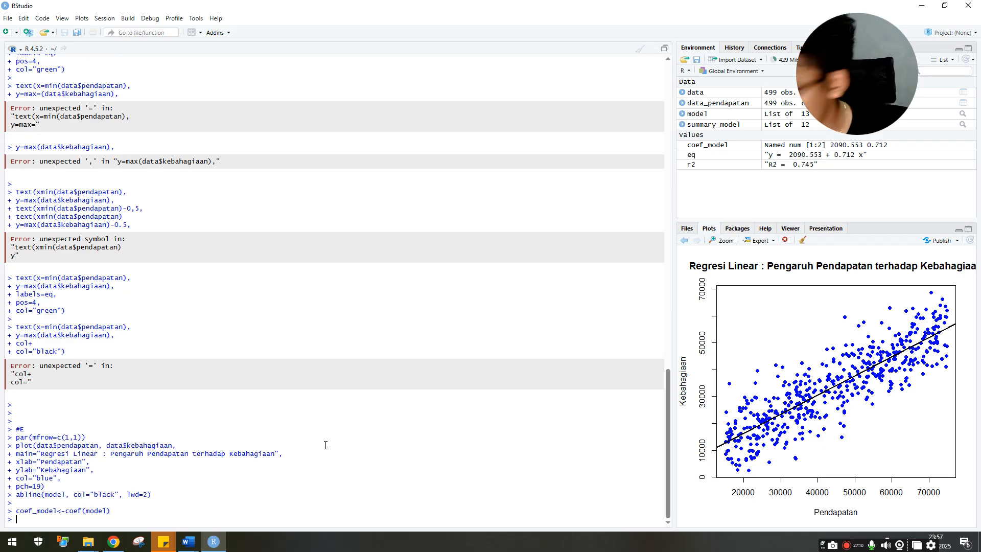
- Start the equation label by assigning eq with a paste() call whose first string is "y = "
type("eq")
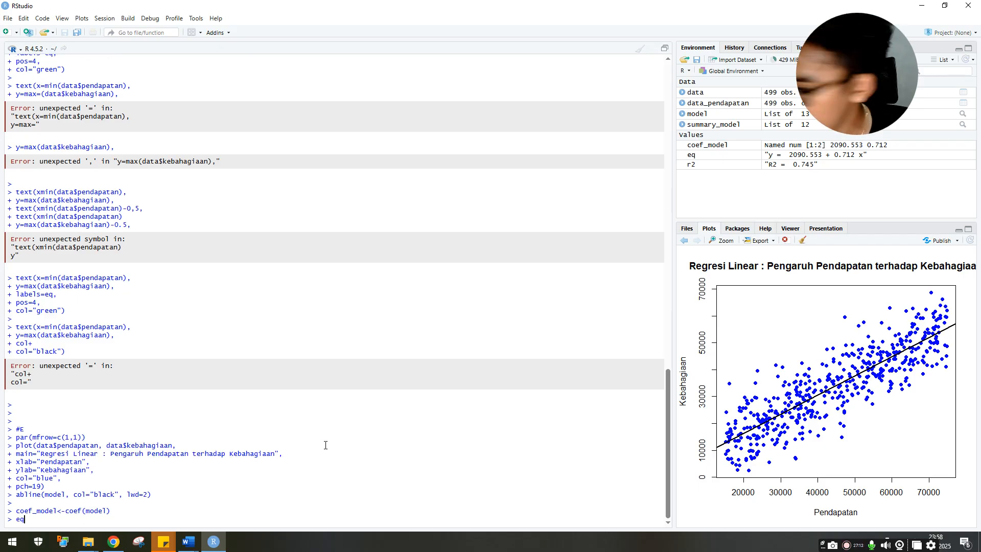
type("<-paste")
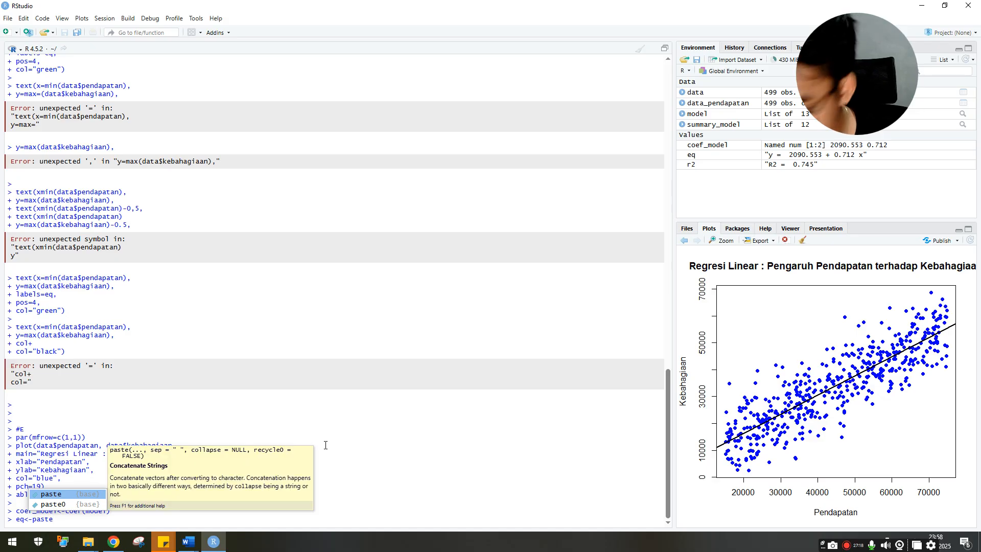
type("(")
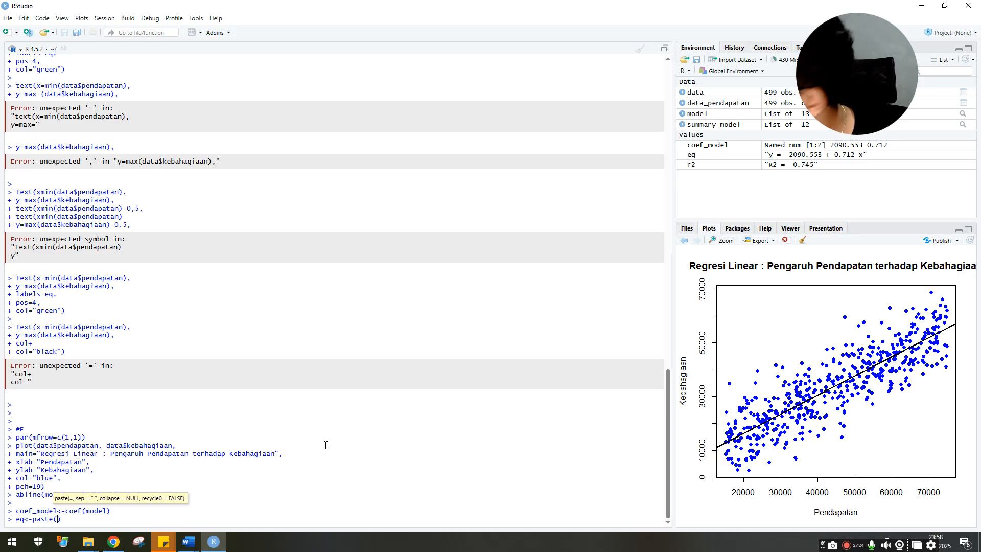
type("\"y")
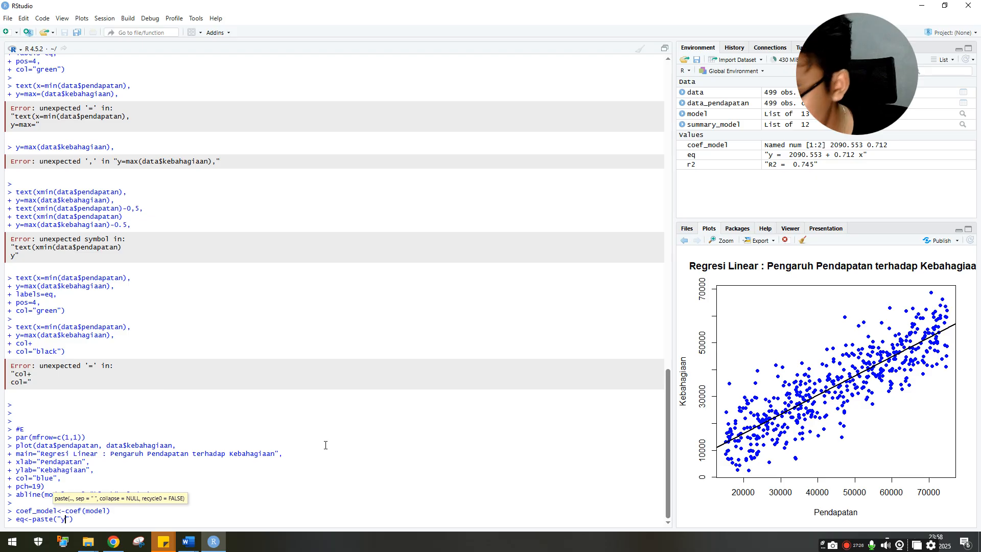
type(" = \"")
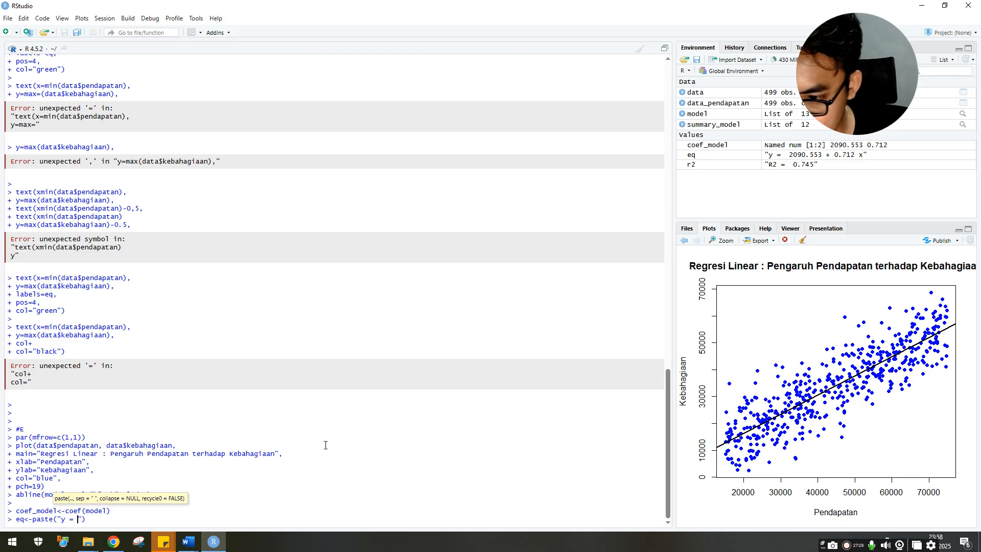
- Add round(coef_model[1], 3) as the second argument of the eq paste call
type(", roubnd")
key("BackSpace")
key("BackSpace")
key("BackSpace")
type("nd")
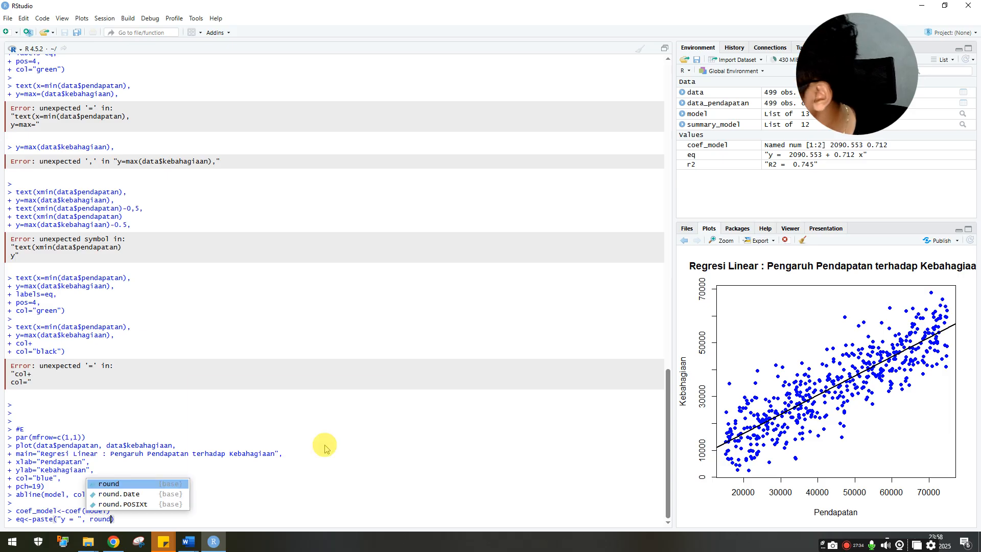
type("(coef")
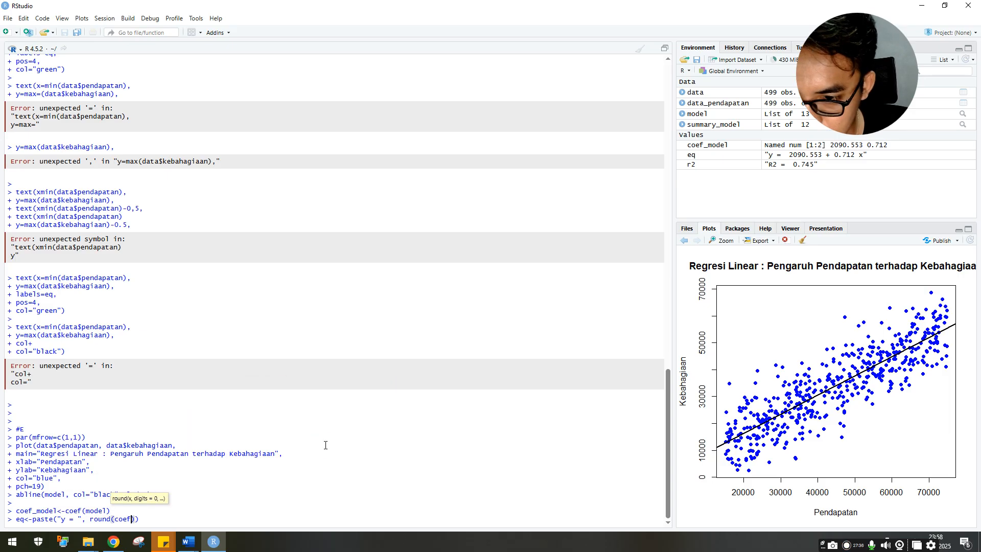
key("Down")
key("Return")
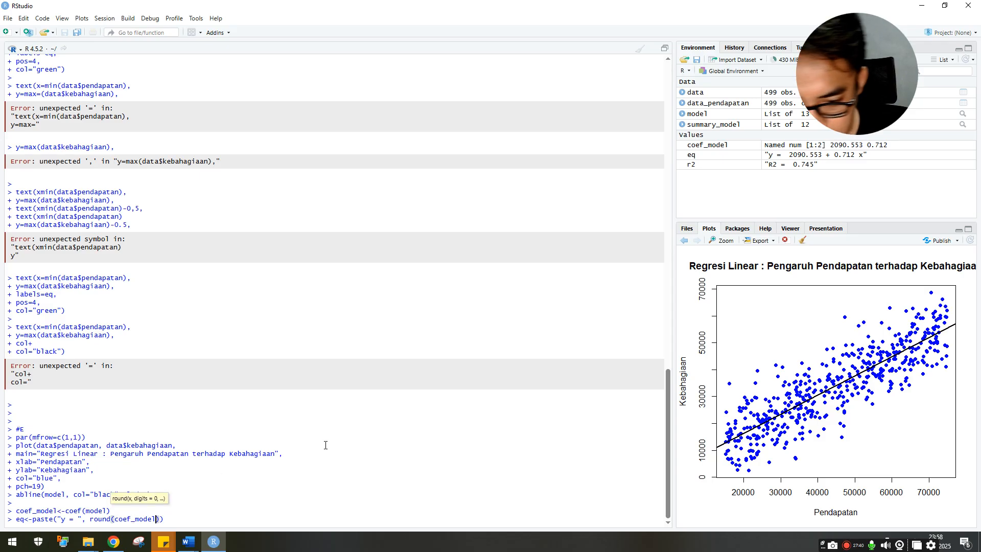
type("[1")
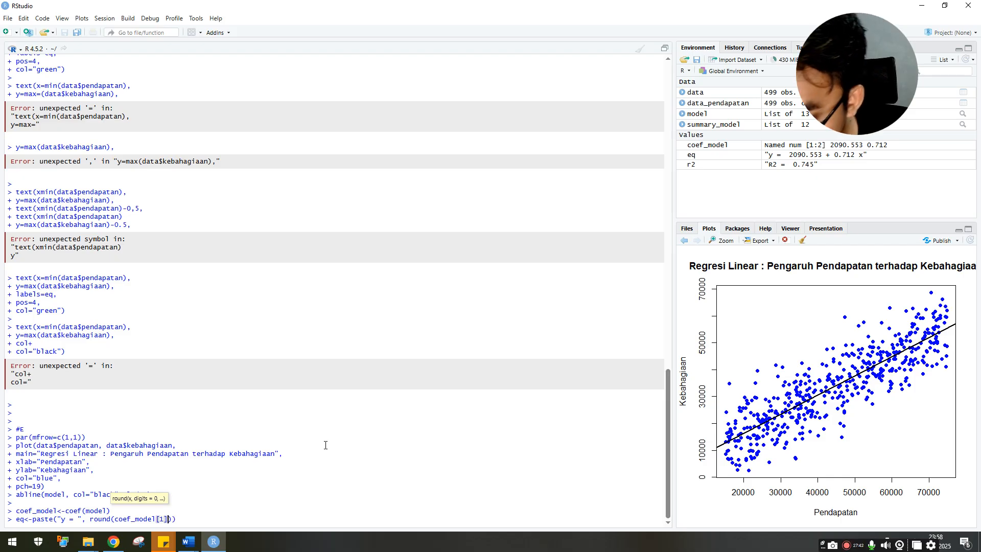
type("], 3")
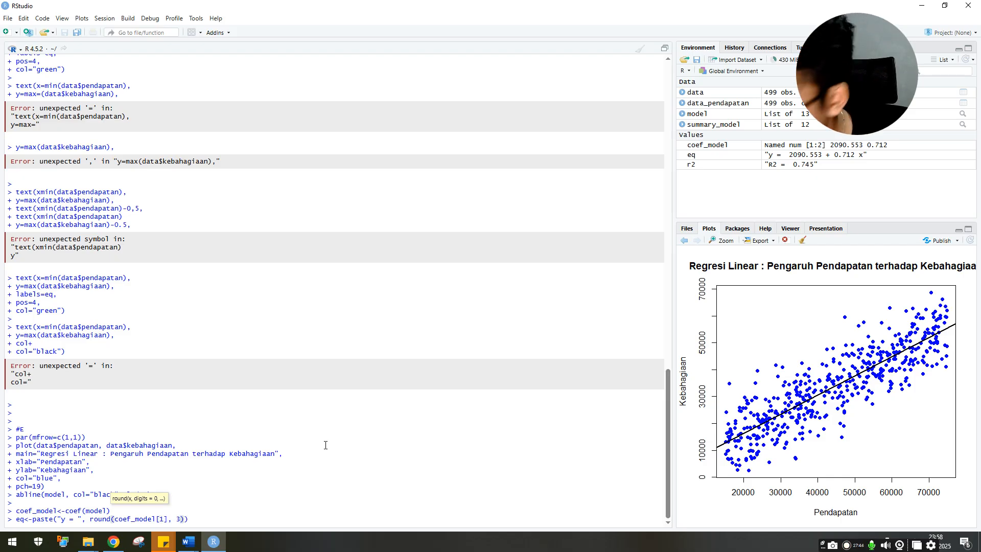
type("), ")
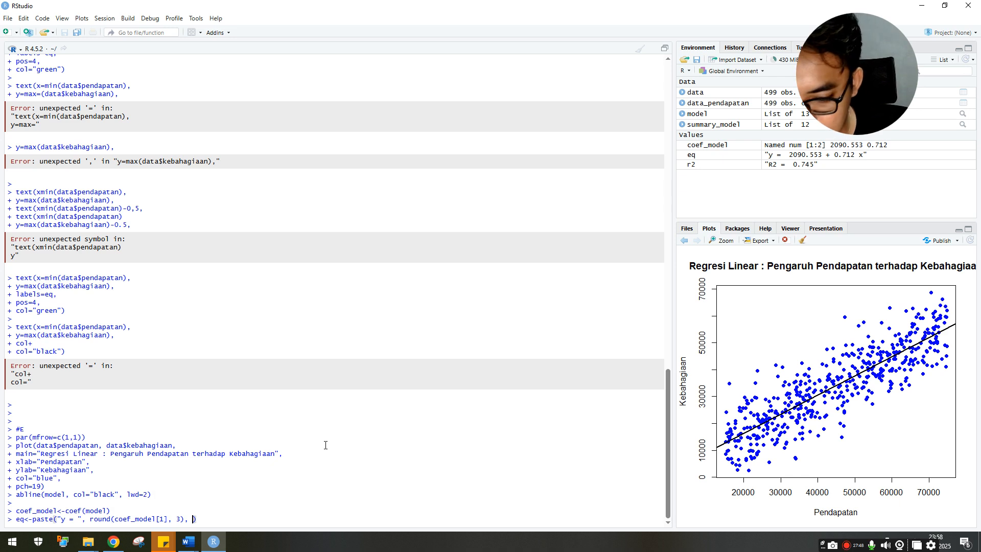
- Complete the eq paste call with "+", round(coef_model[2], 3) and "x", and run it
type("\"")
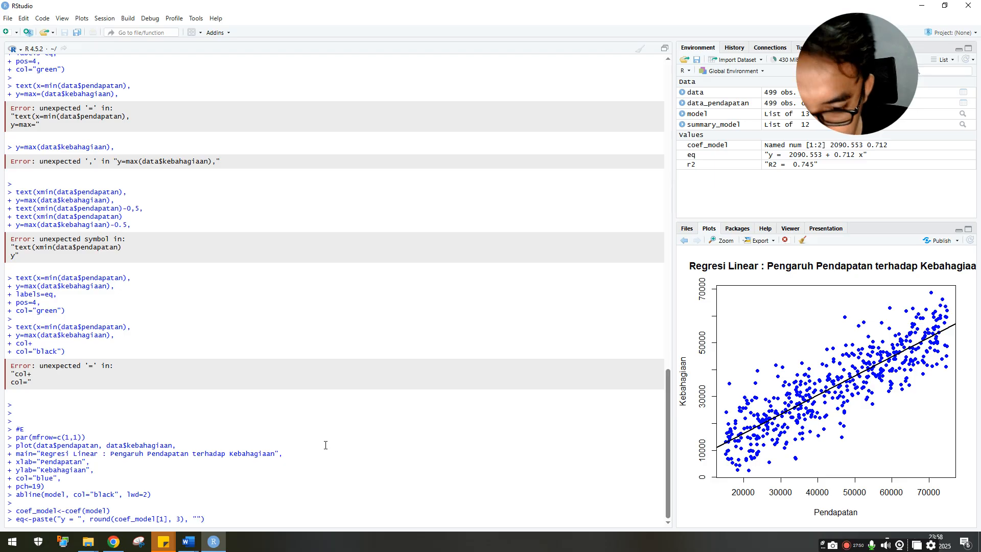
type("+\",")
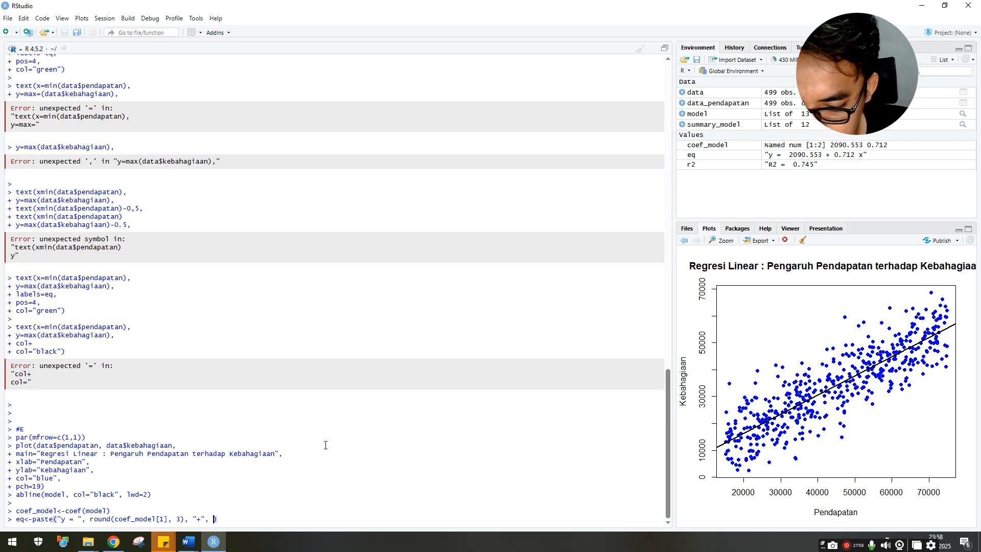
type(" rou")
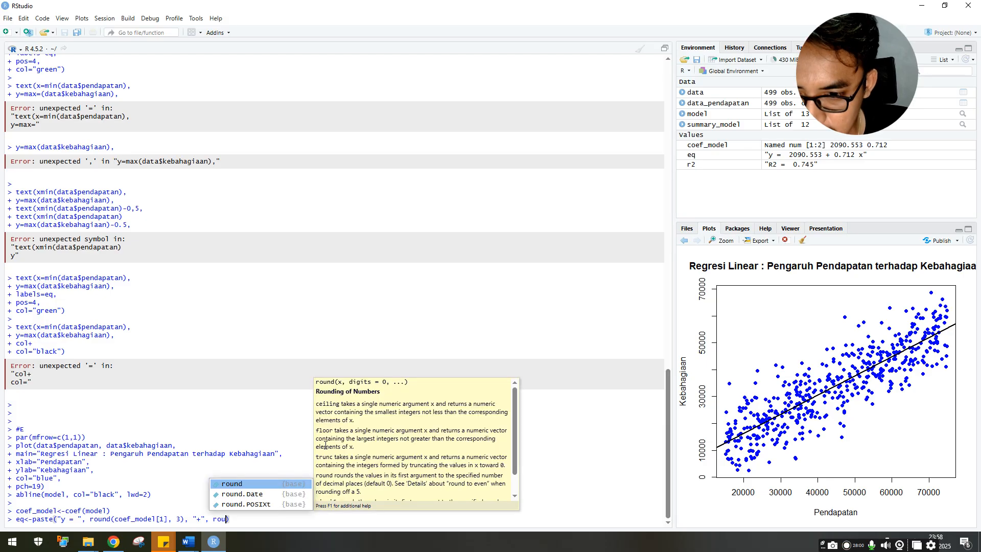
type("nd")
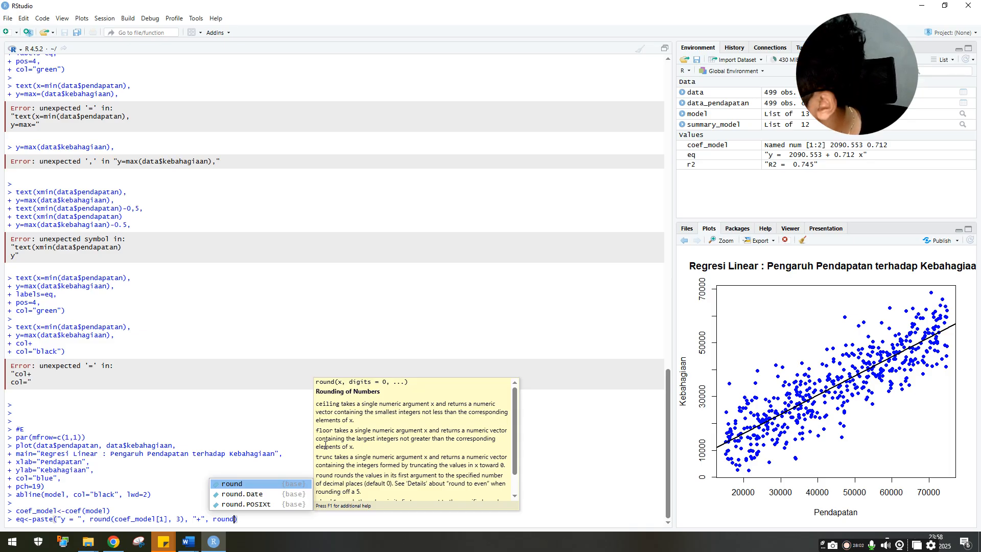
type("(coef")
key("Escape")
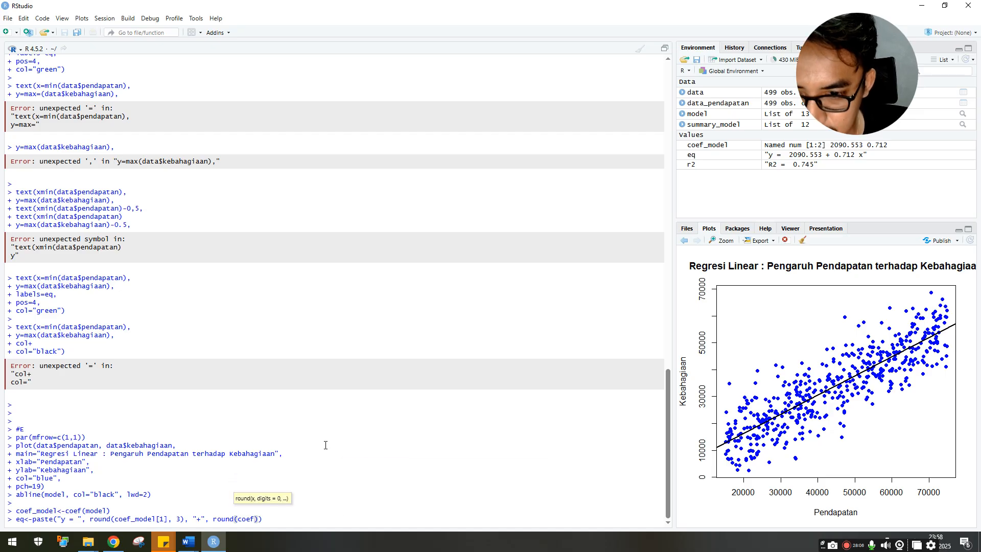
key("Tab")
key("Return")
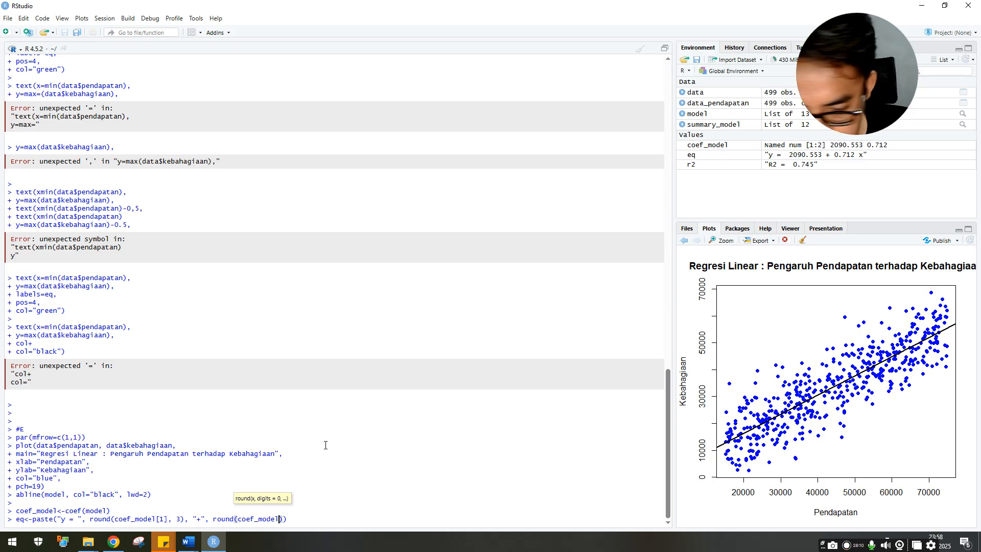
type("[2")
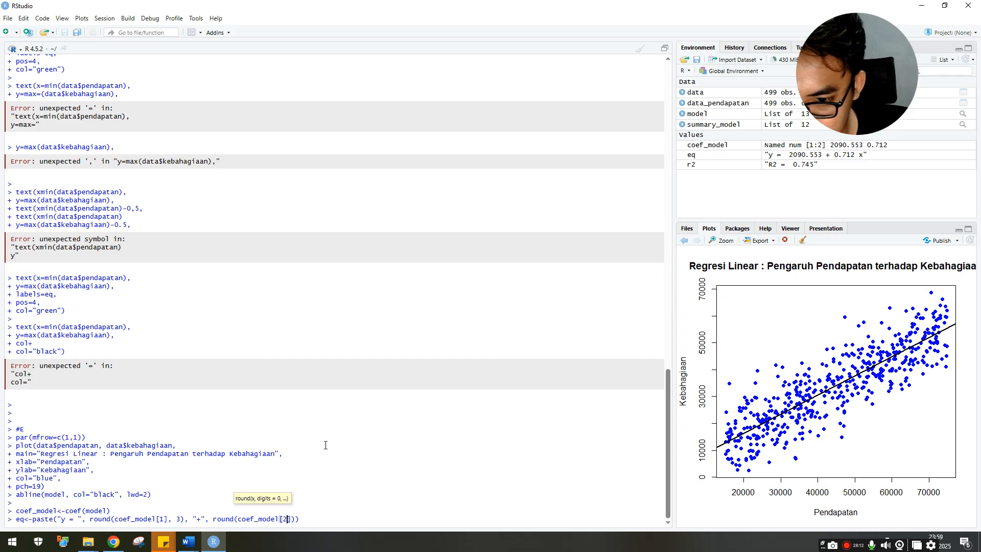
type("], 3), ")
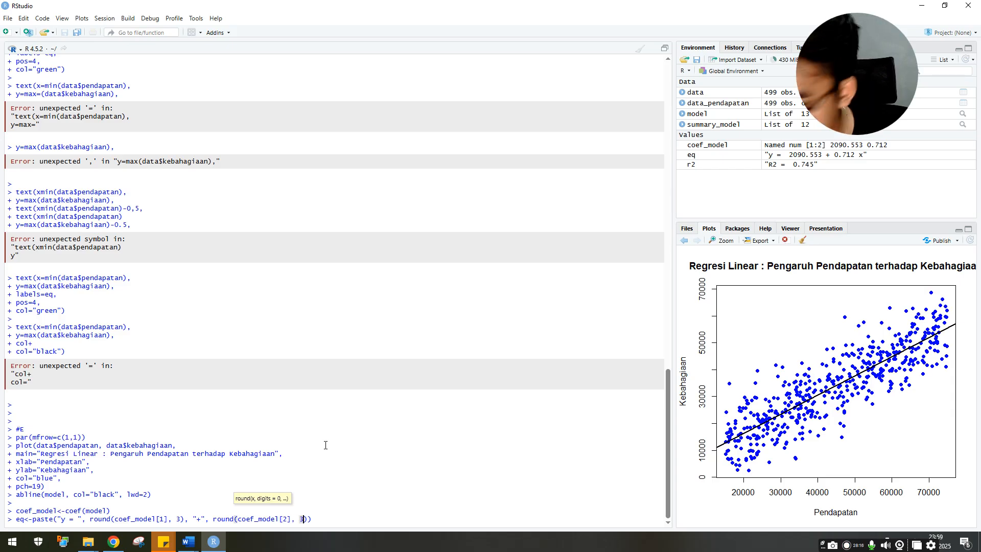
type("\"x")
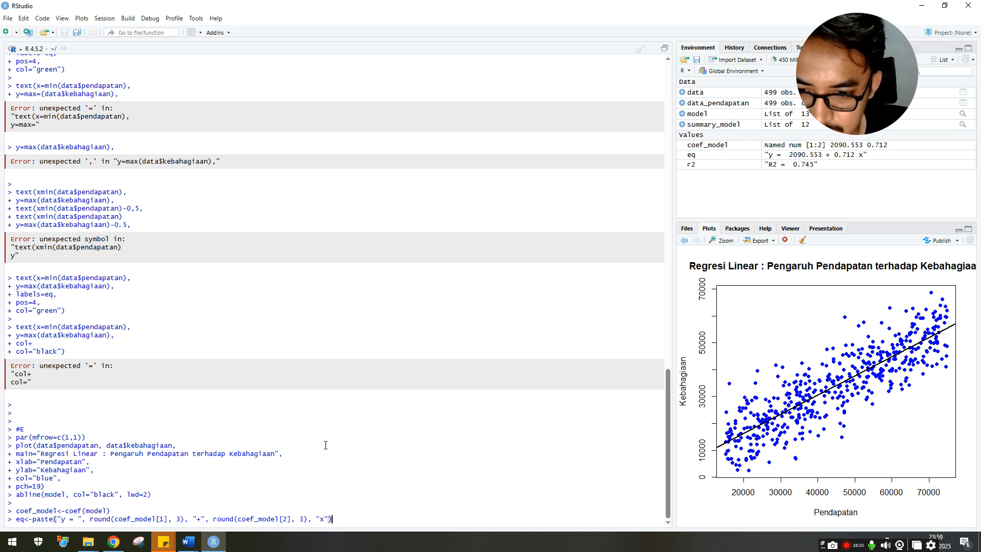
key("Return")
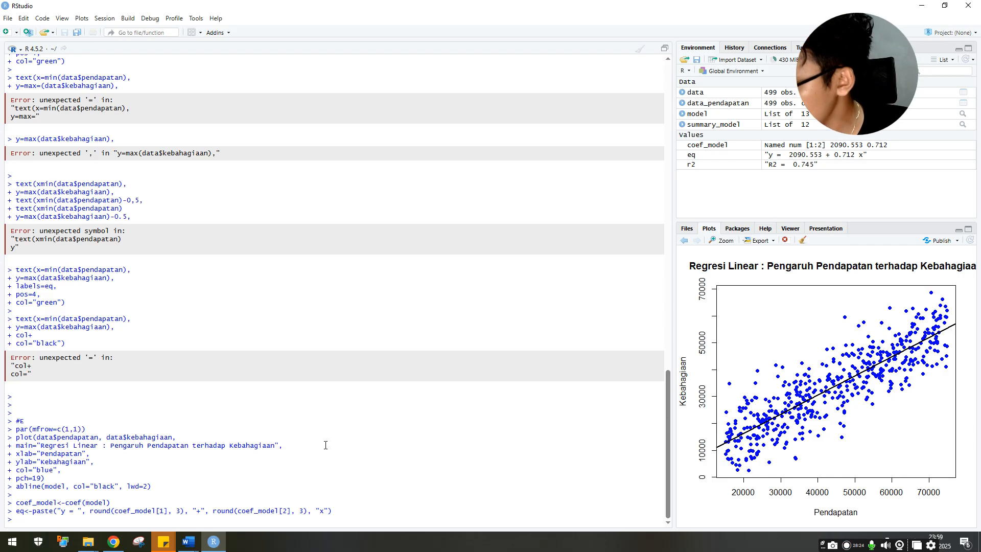
- Start the R2 label by assigning r2 with a paste call whose first string is "R2 = "
type("r2")
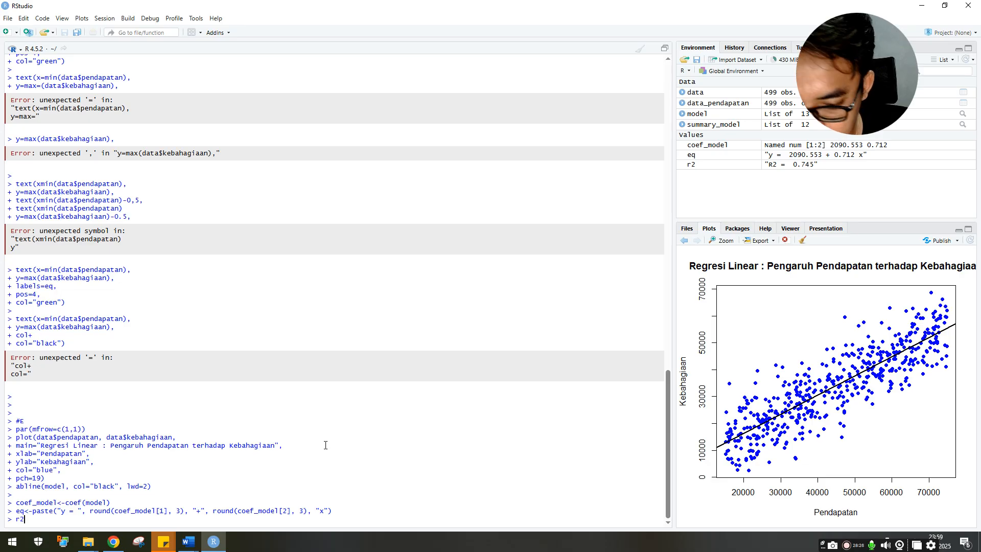
type("<-paste(")
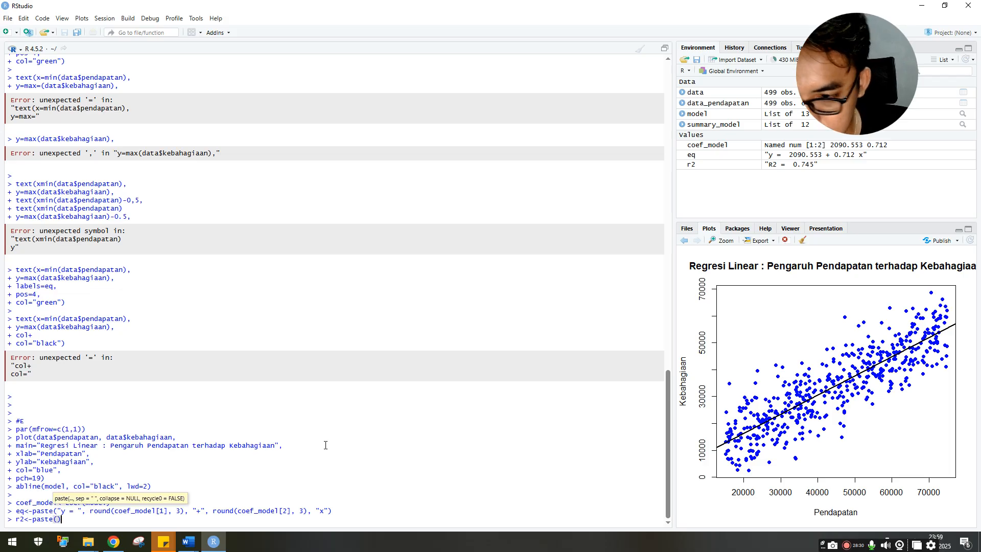
type("\"")
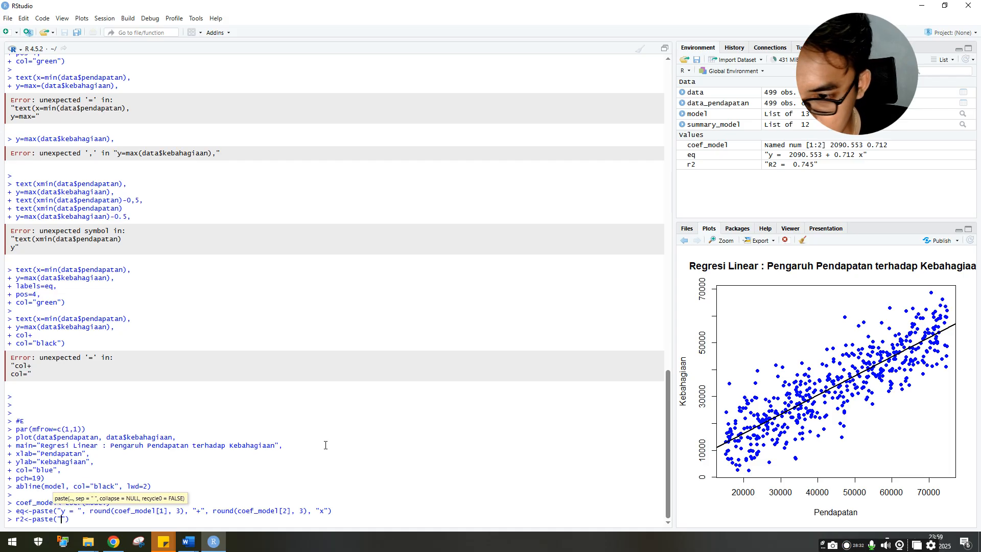
type("R2 ")
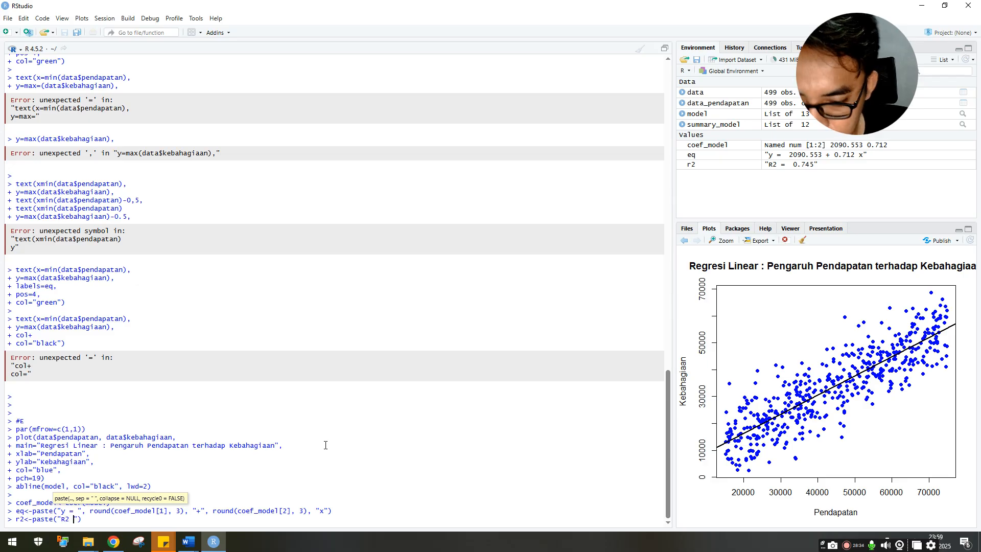
type("= \", ")
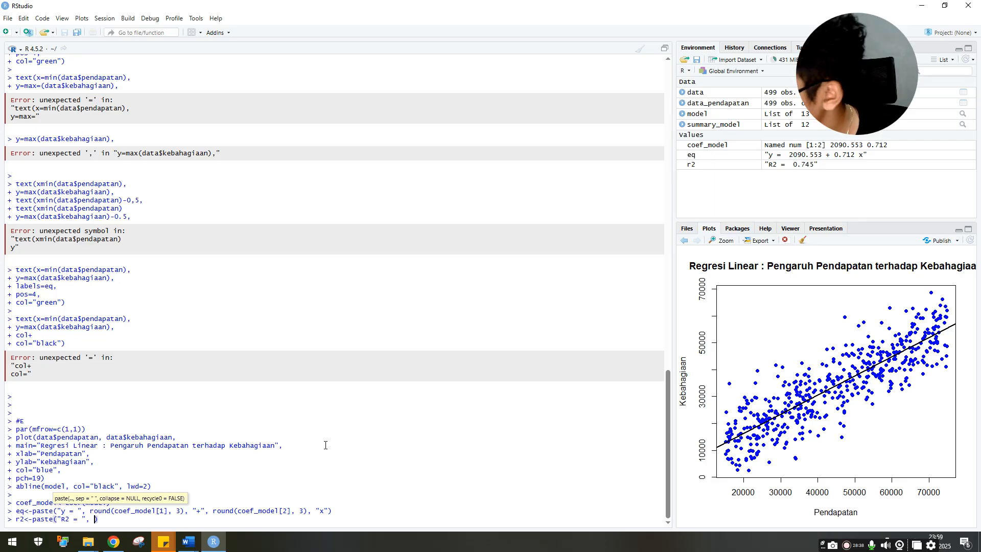
- Complete the r2 paste call with round(summary_model$r.squared, 3) and run it
type("round")
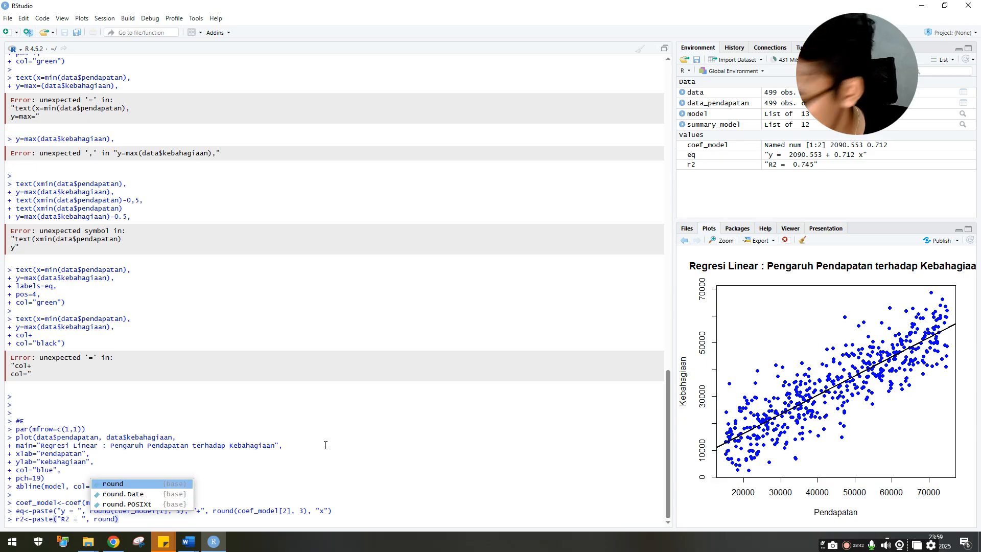
type("(summa")
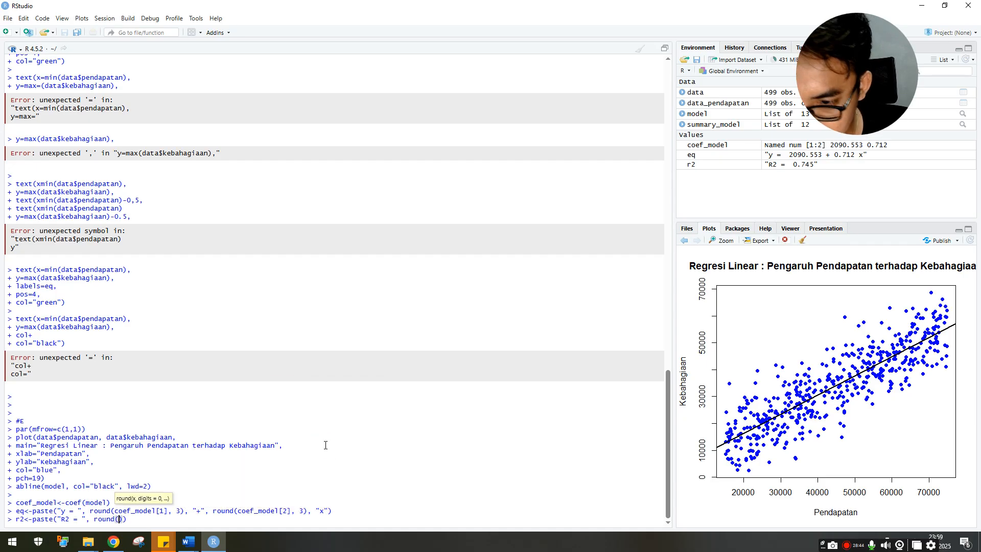
type("ry")
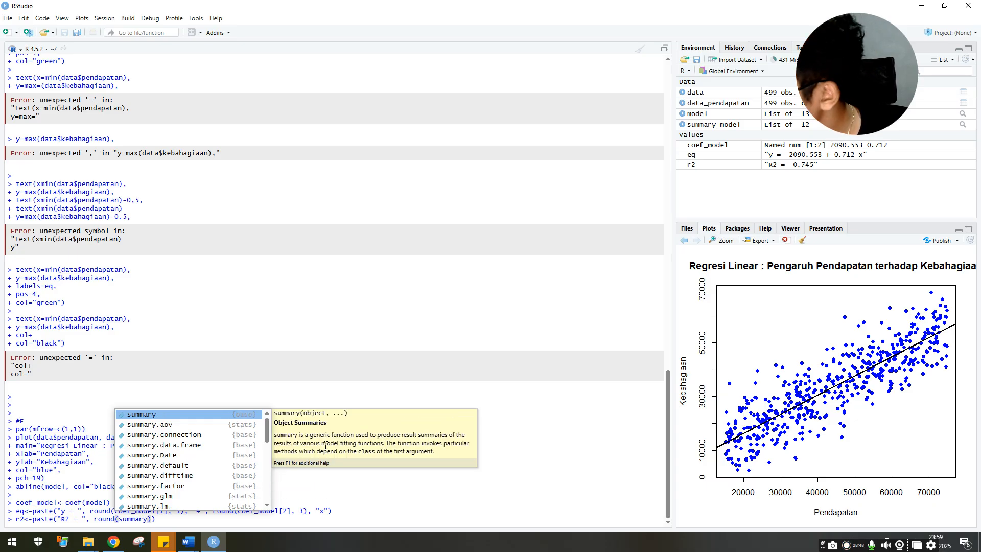
type("_")
key("Tab")
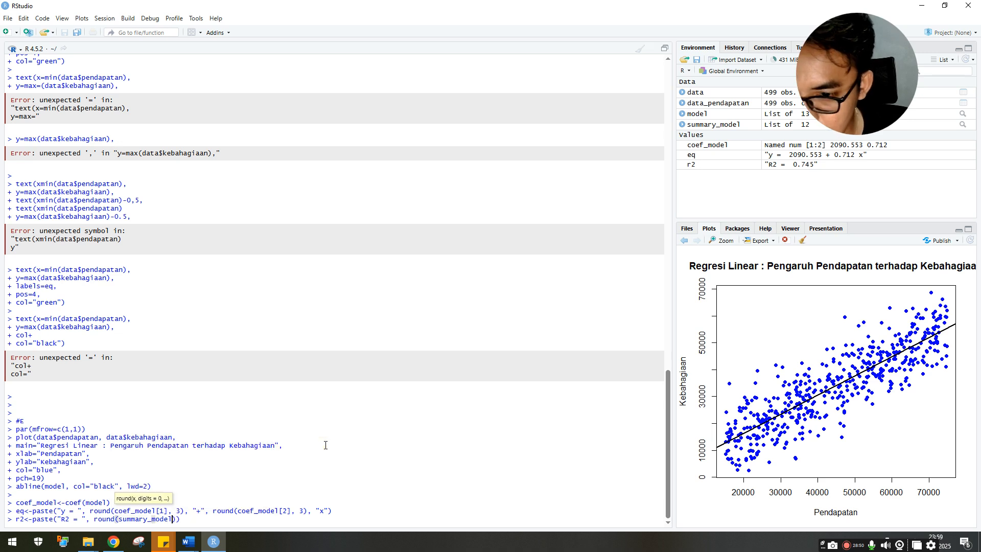
type("$")
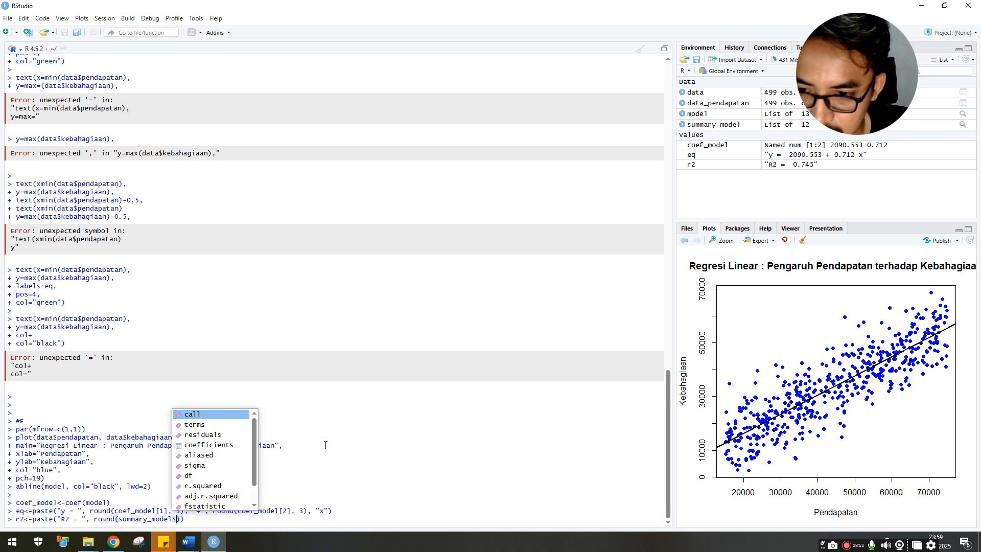
key("Down")
key("Down")
key("Down")
key("Down")
key("Down")
key("Down")
key("Down")
key("Tab")
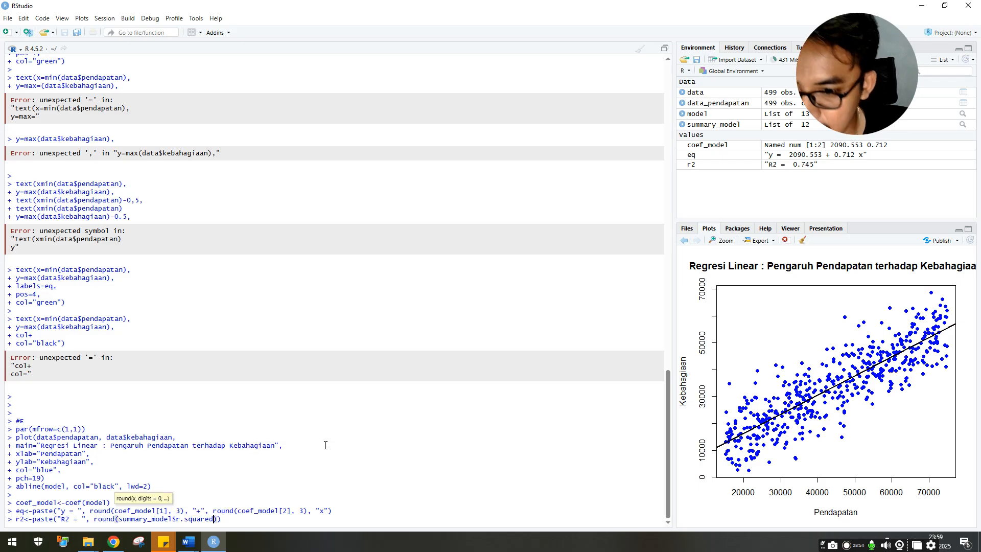
type(", 3))")
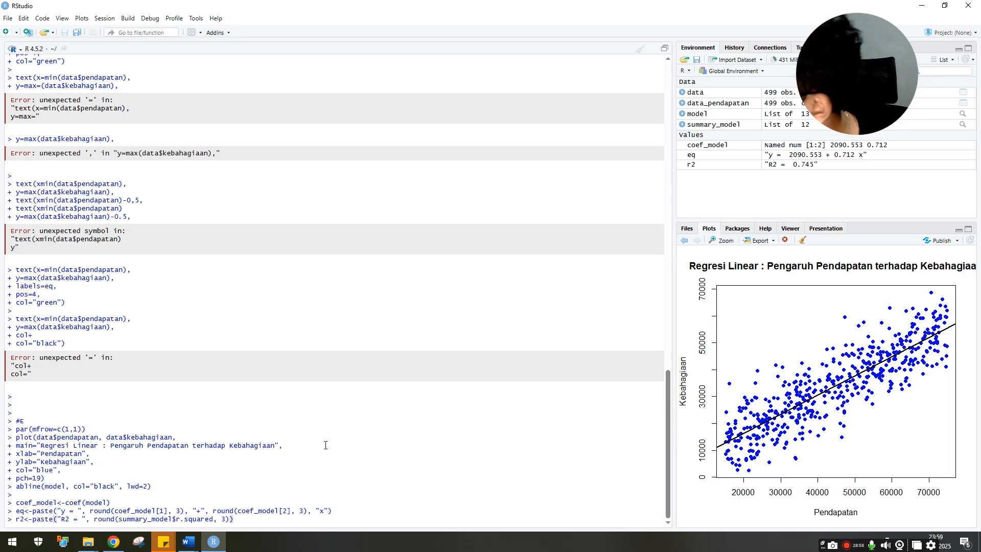
key("Return")
- Start a text() call for the plot annotation with x=min(data$pendapatan) as its first argument
type("text")
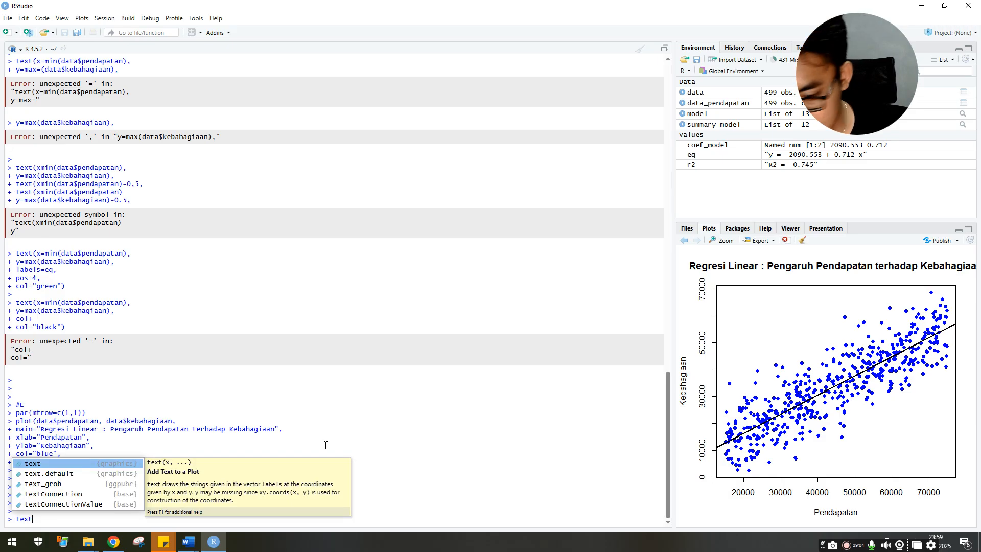
type("(")
type("x=min")
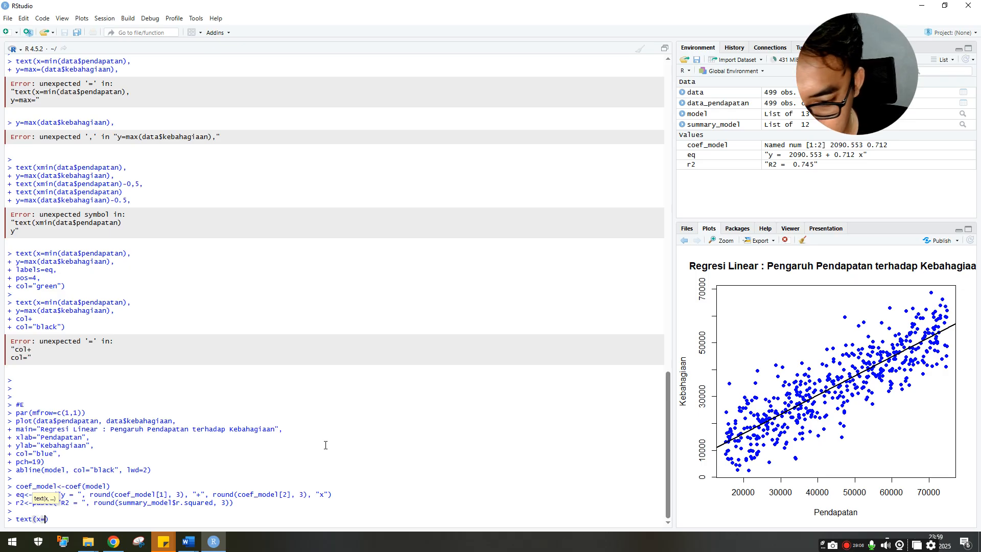
type("(data$")
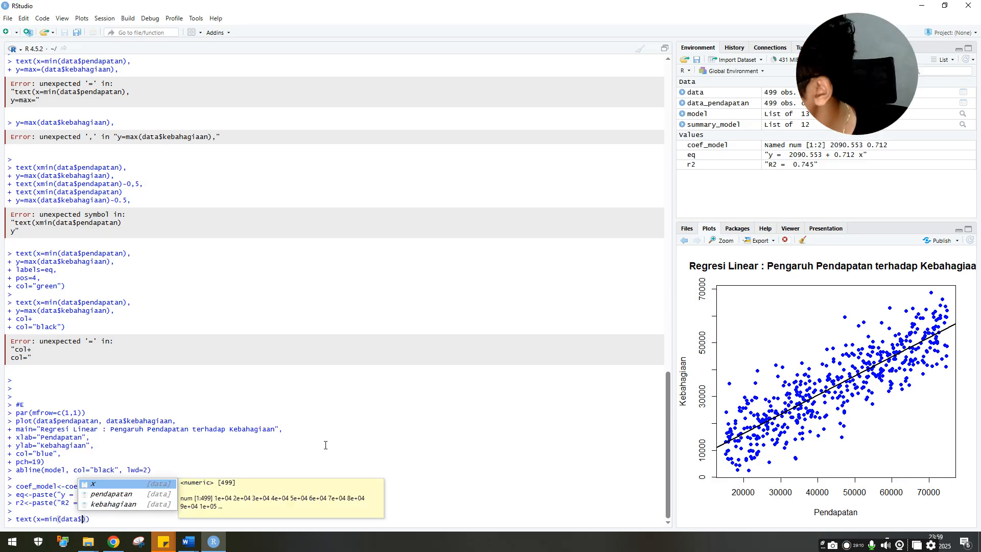
key("Down")
key("Tab")
type(")")
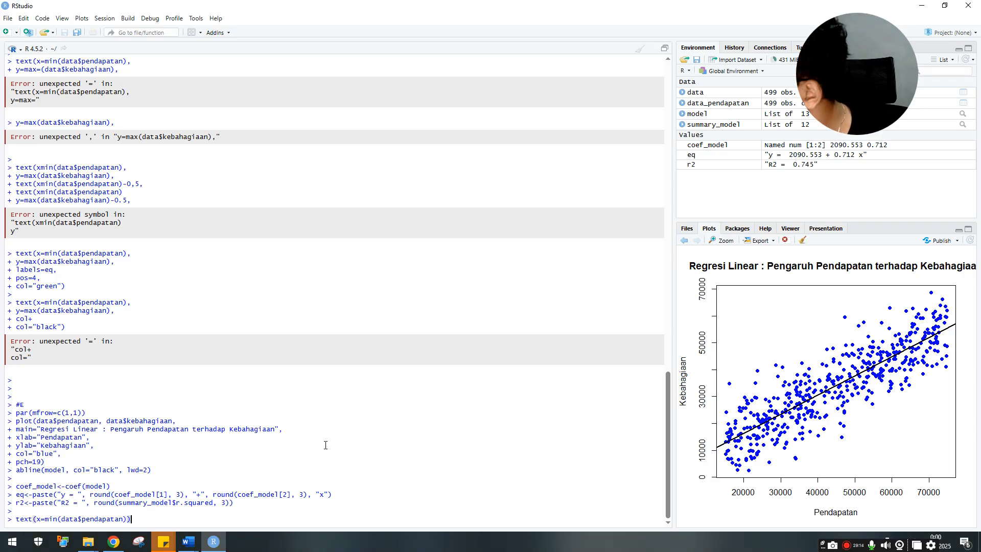
type(",")
key("Return")
- Add y=max(data$kebahagiaan) and labels=eq as the next arguments of the equation's text() call
type("y=")
type("max")
type("(data")
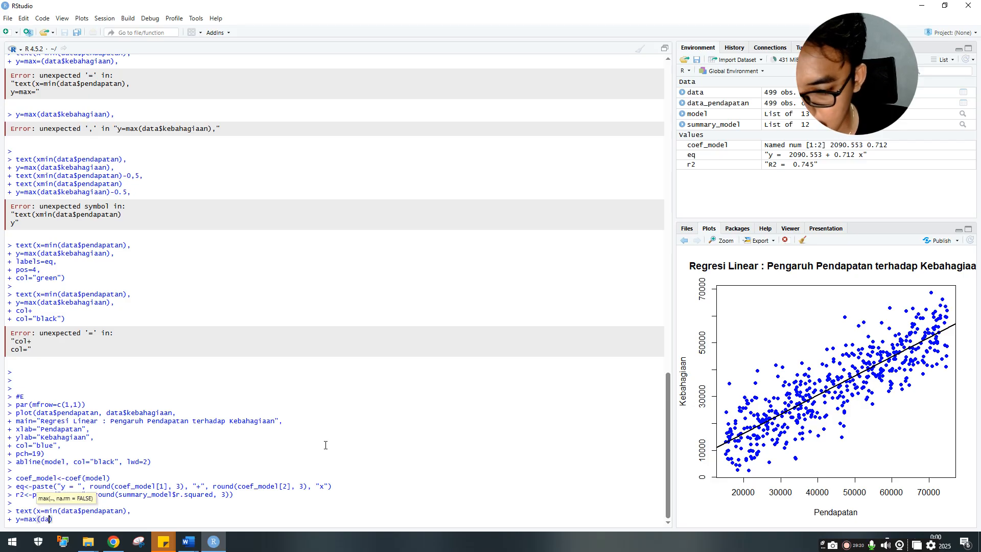
type("$kebahagiaan)")
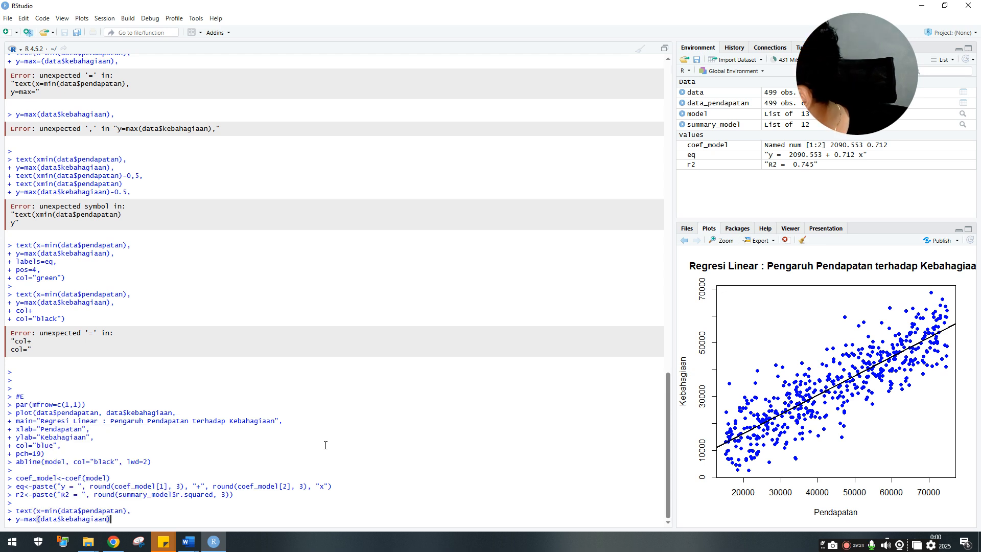
type(",")
key("Return")
type("labels=")
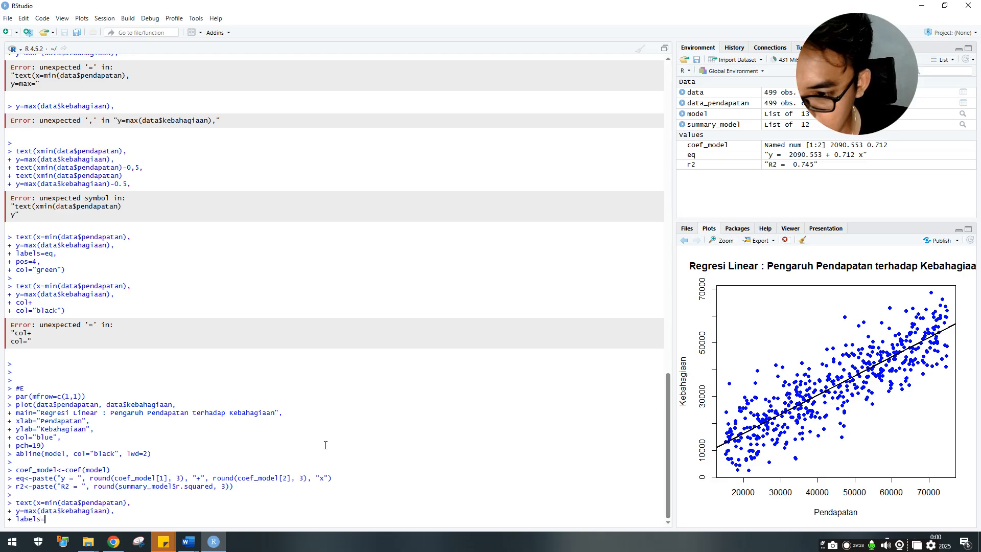
type("eq")
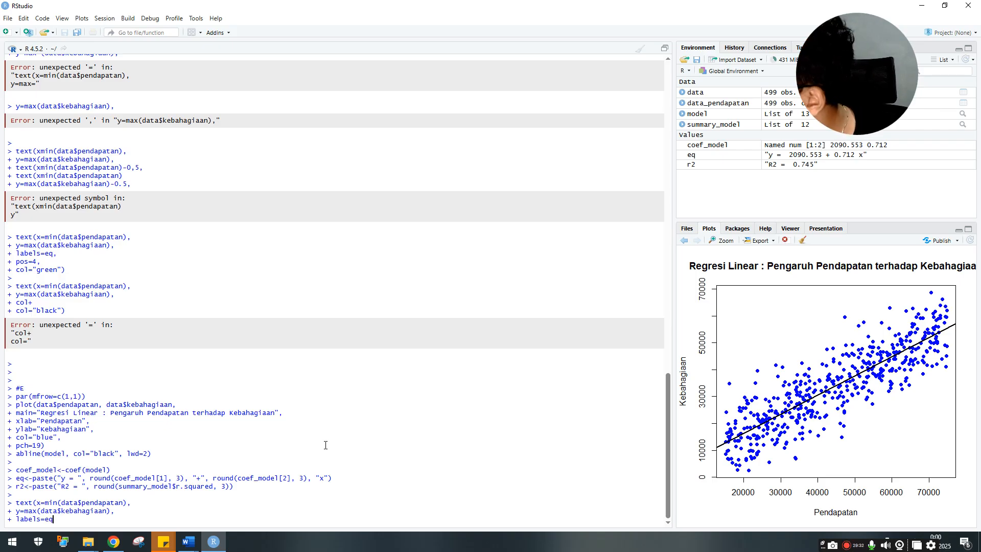
type(",")
key("Return")
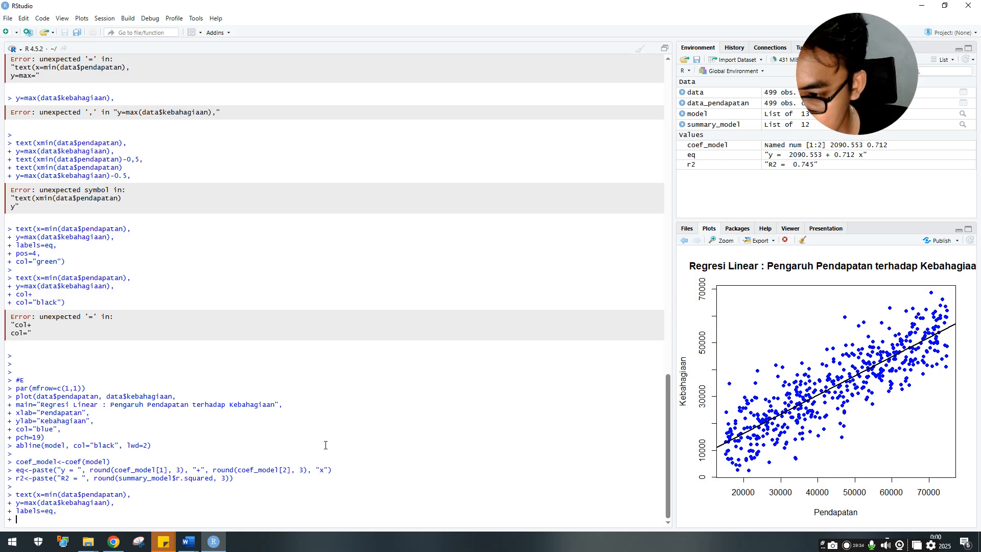
- Finish the equation's text() call with pos=4 and col="blue", and run it
type("pos=")
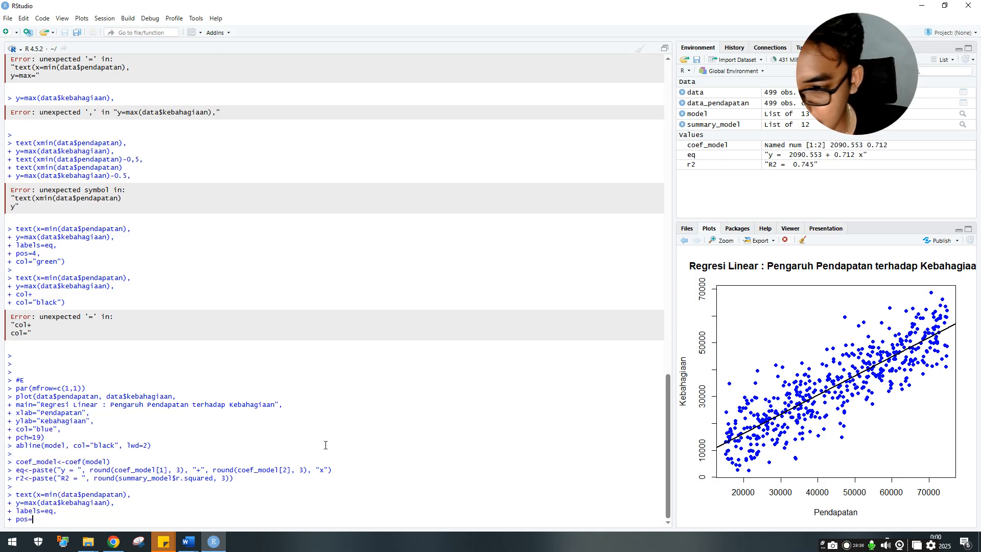
type("4,")
key("Return")
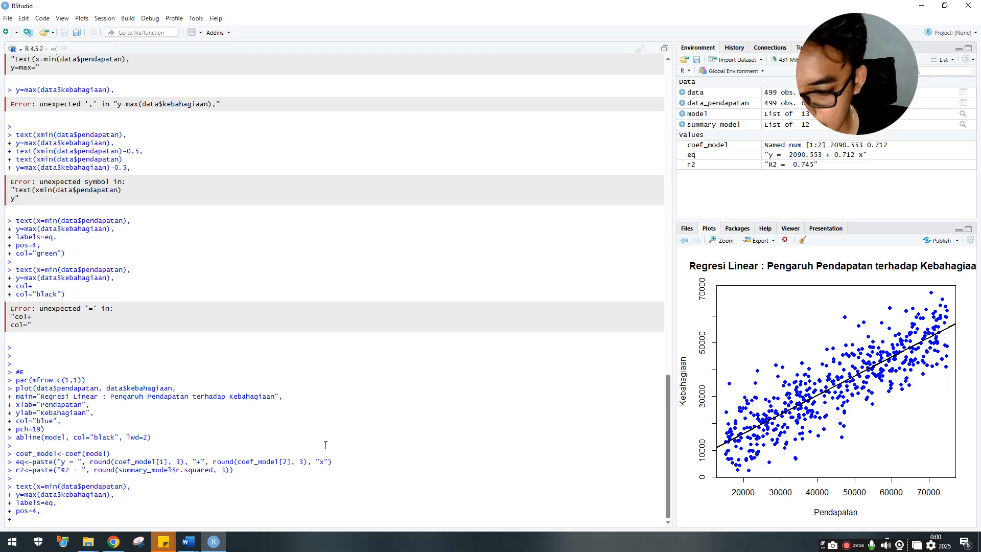
type("col=")
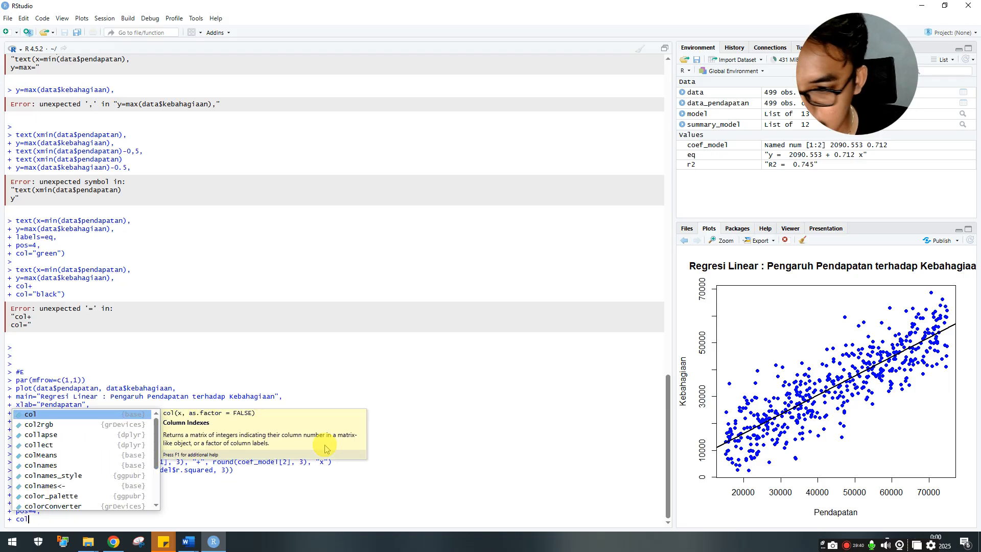
left_click(325, 445)
type("\"blue")
key("ctrl+shift+Left")
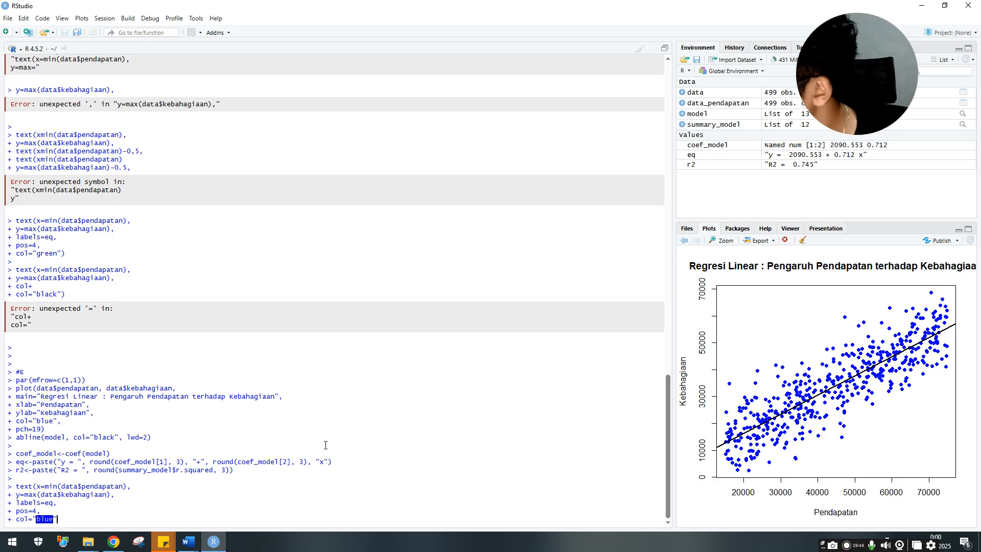
type(")")
key("Return")
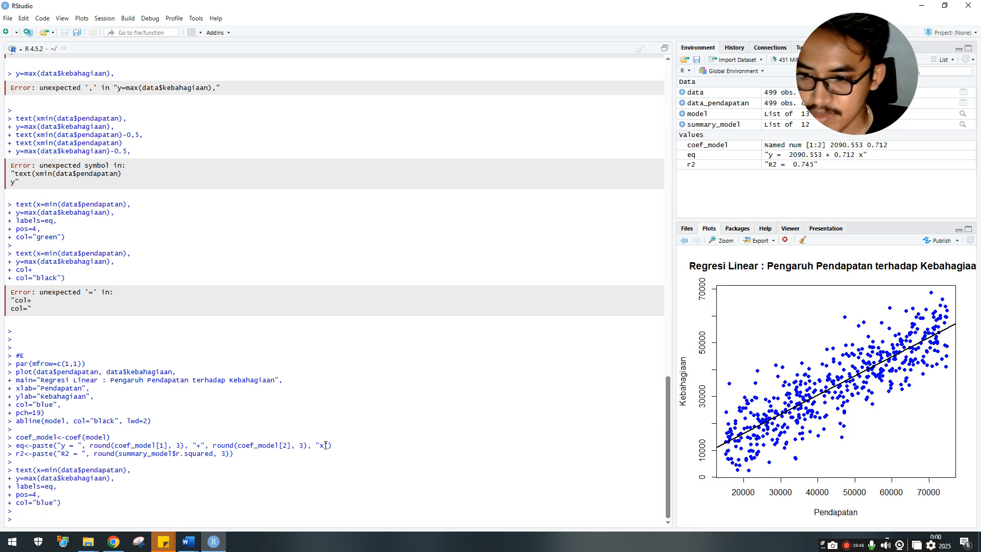
- Start a second text() call with x=min(data$pendapatan) as its first argument
type("tx")
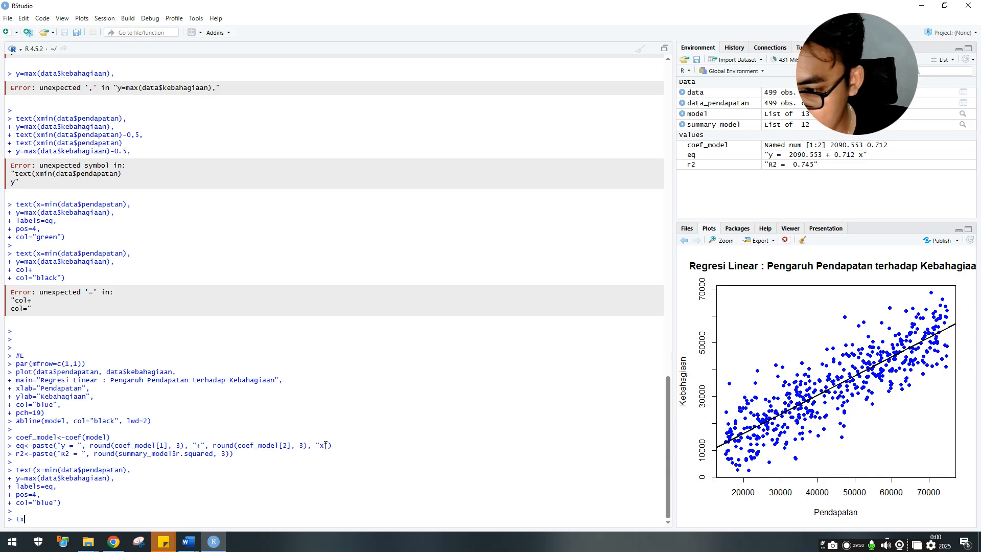
type("ext")
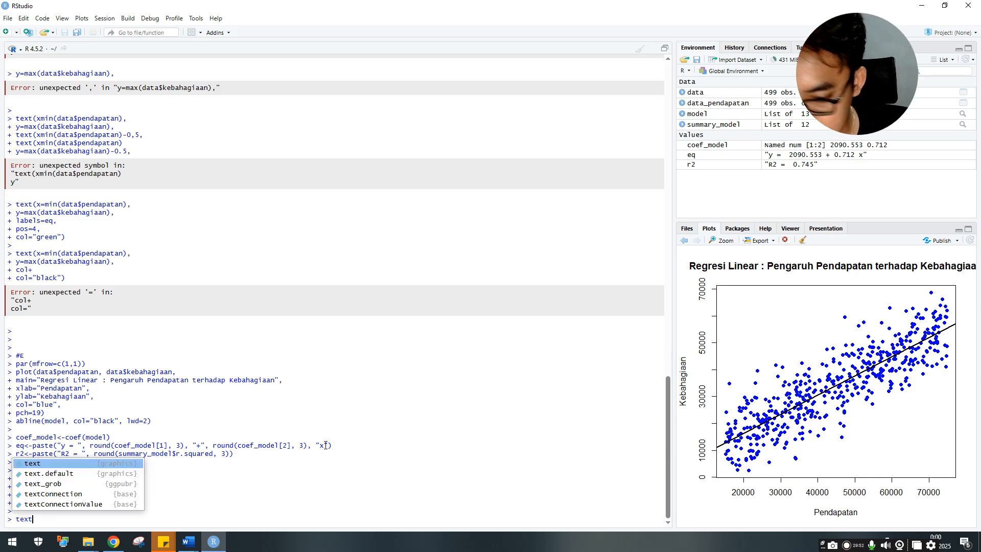
type("(")
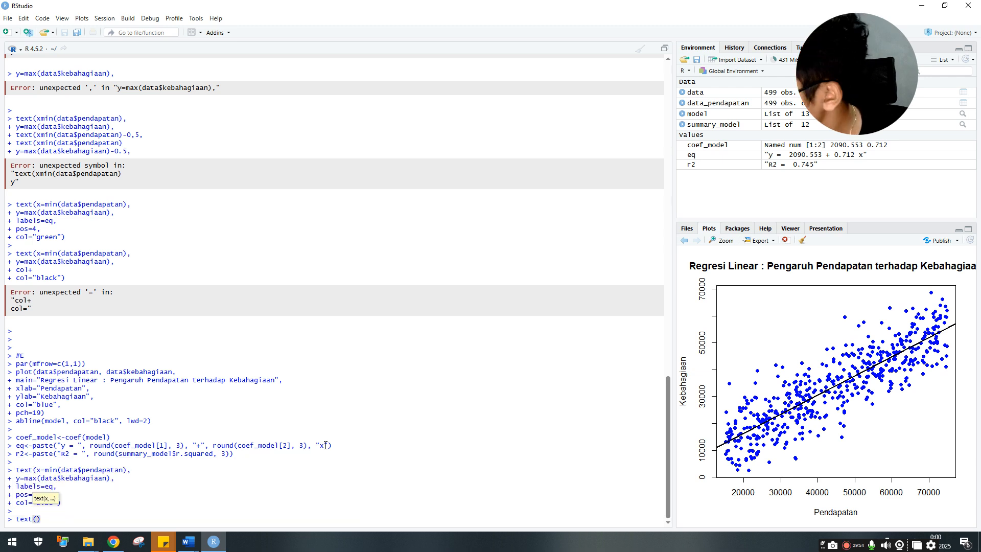
type("x")
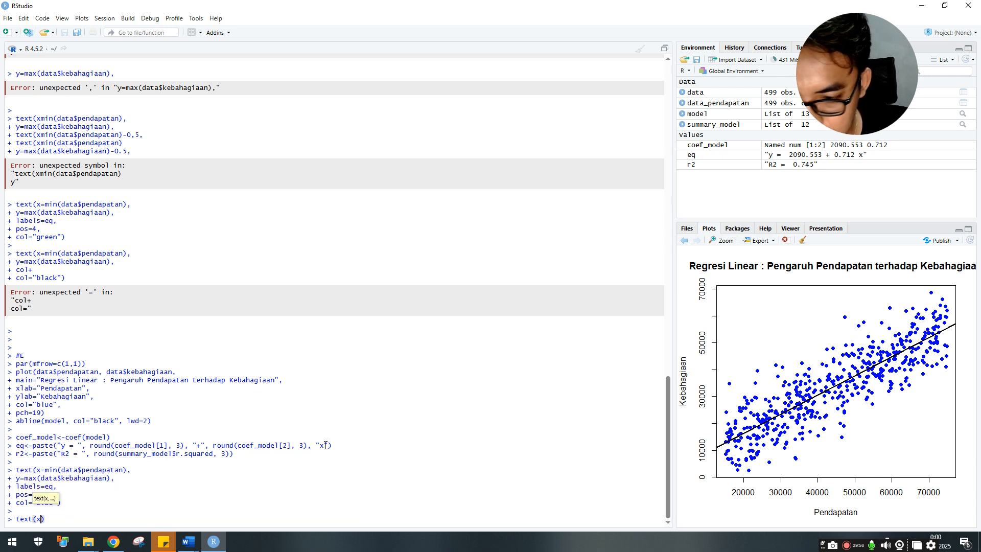
type("=min")
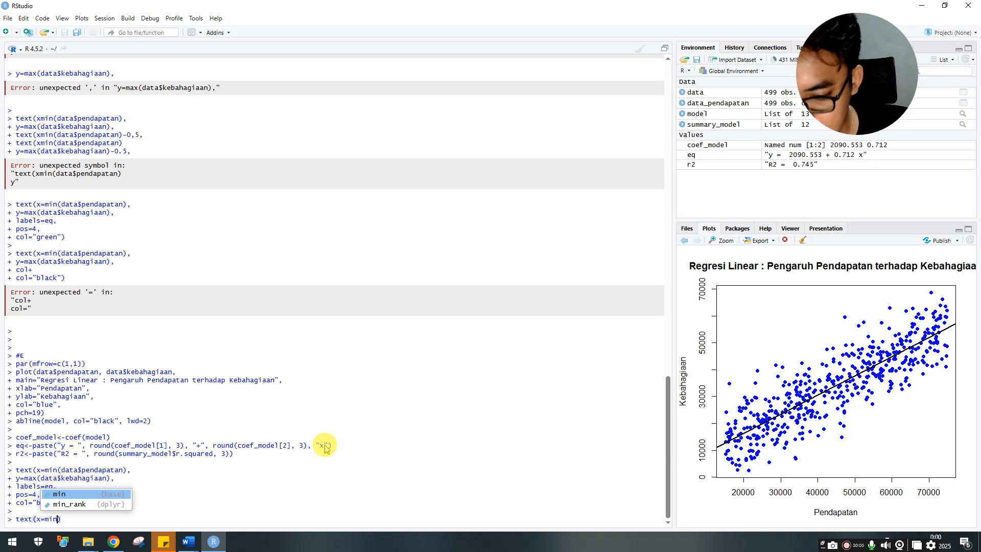
type("(data")
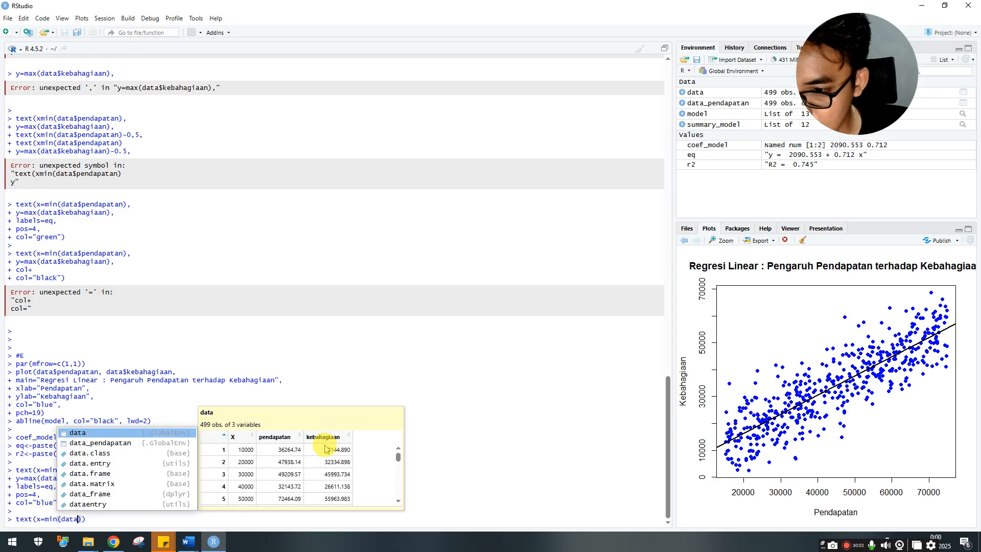
type("$pendapatan")
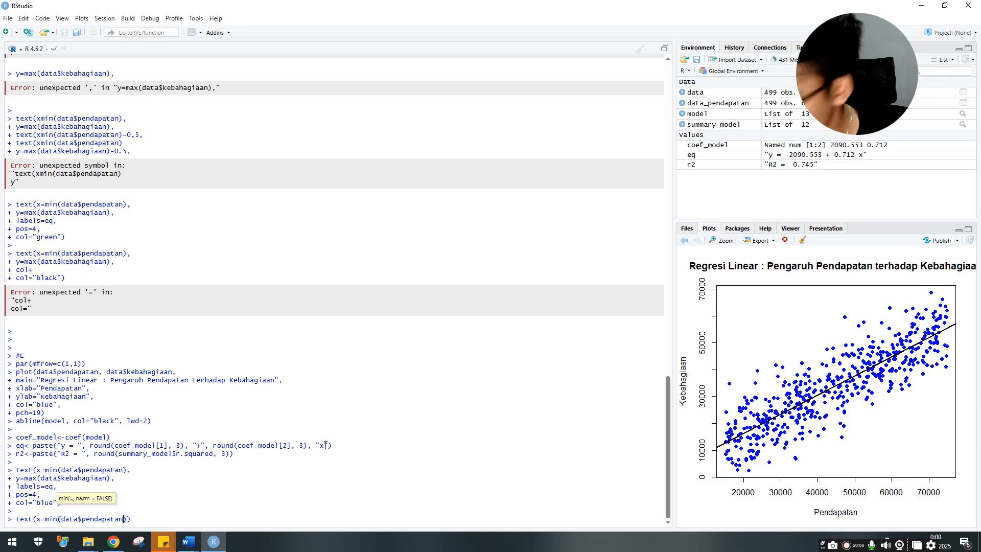
key("Right")
key("Delete")
type(",")
key("Return")
- Add y=max(data$kebahagiaan)-0.5 as the second argument of the second text() call
type("y=")
type("x")
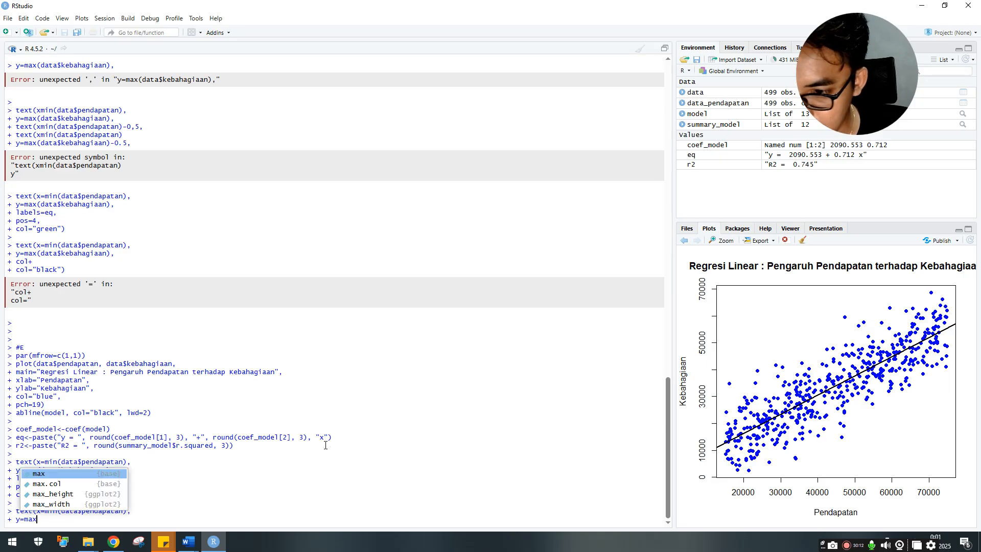
type("(data")
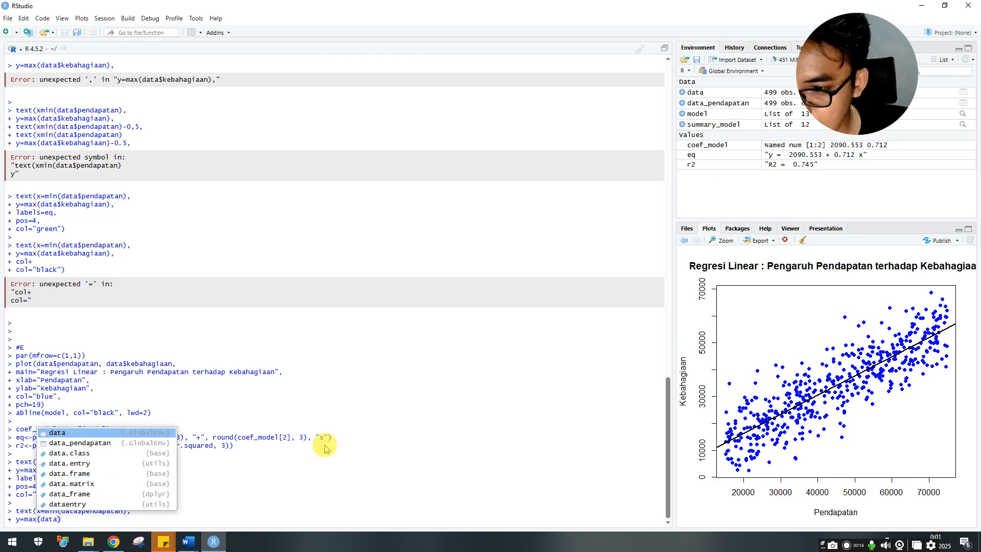
type("$")
key("Down")
key("Down")
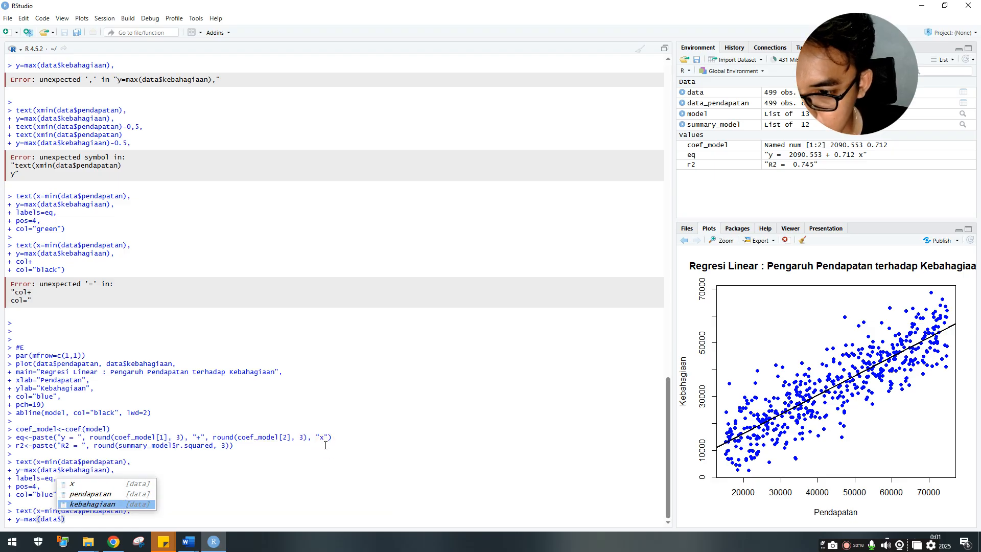
key("Return")
type(")")
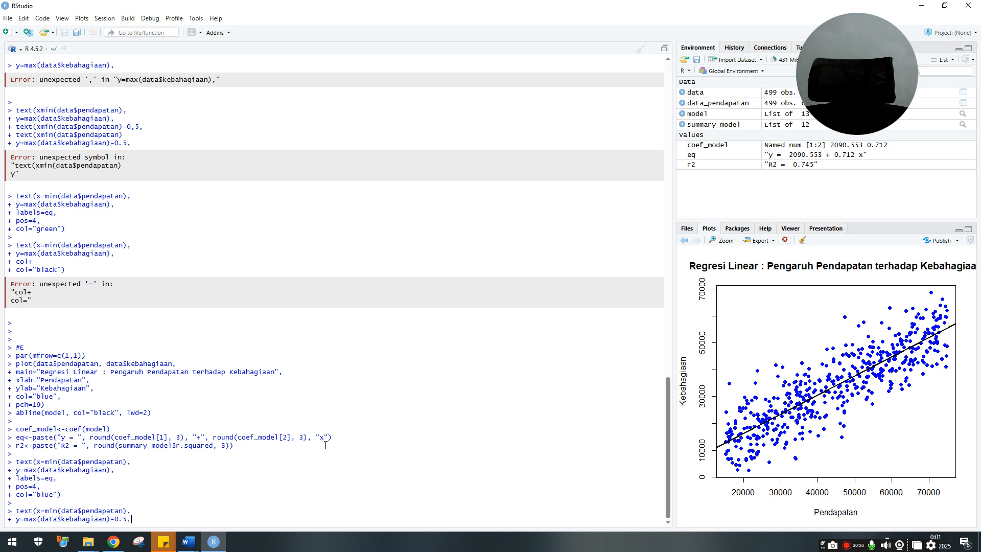
key("Return")
- Finish the second text() call with pos=4 and col="blue", and run it
type("pos=")
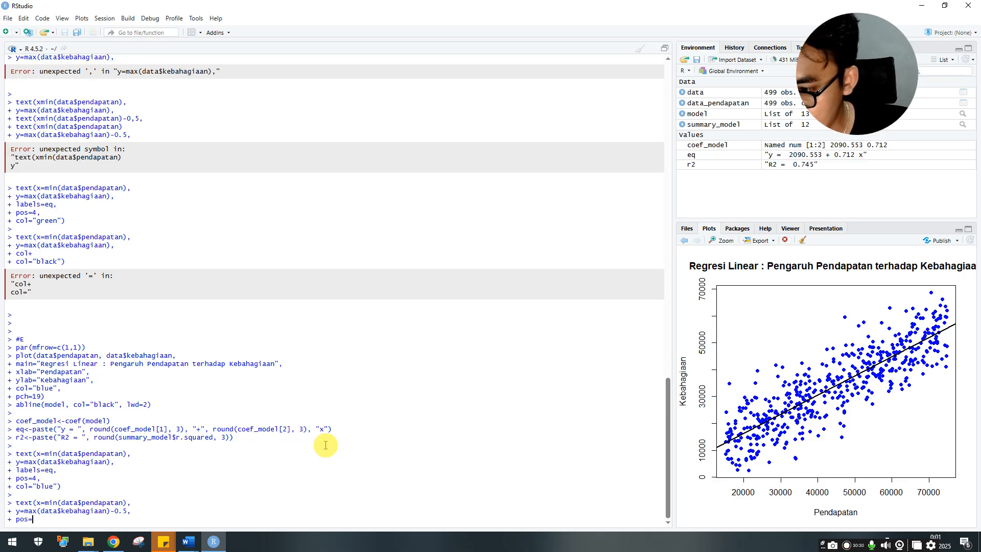
type("4,")
key("Return")
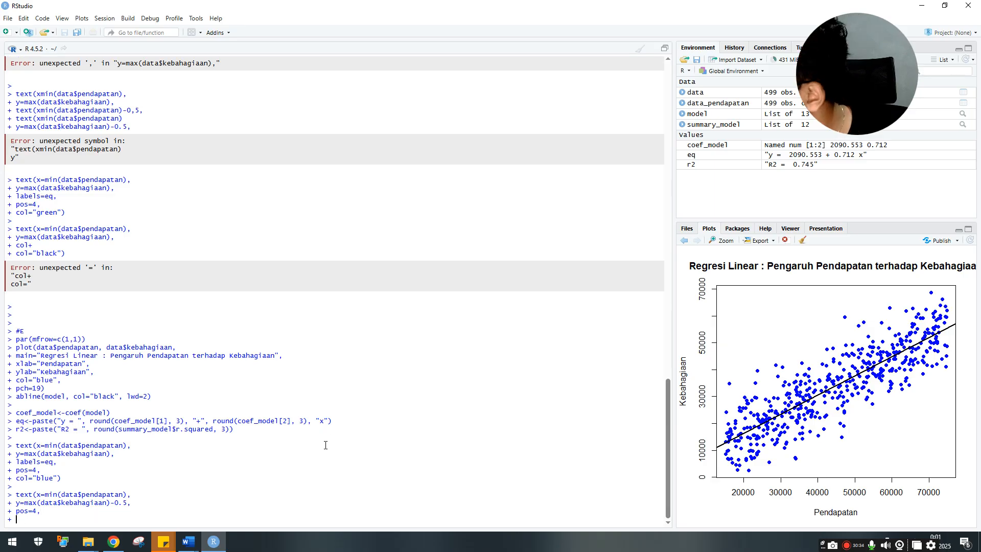
type("col=\"blue")
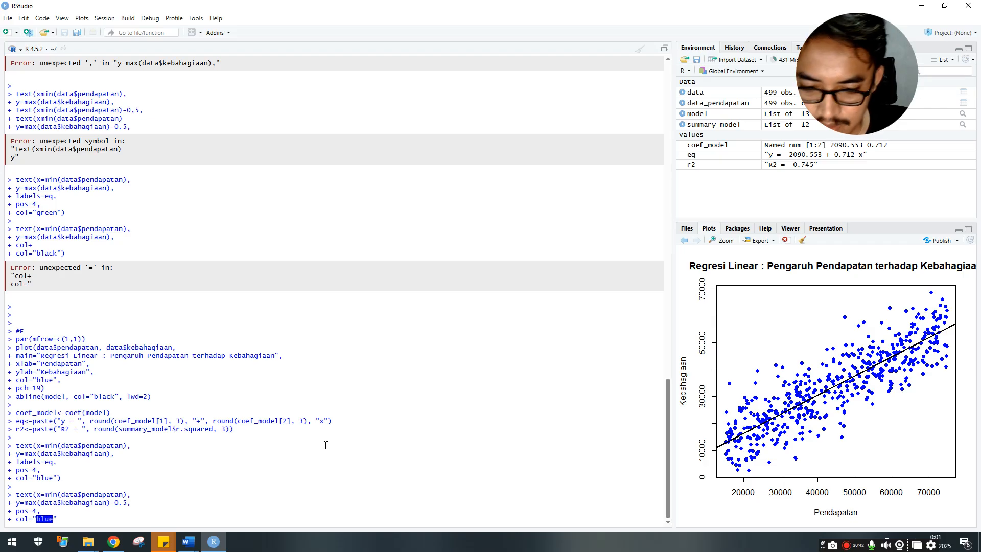
key("Return")
key("Return")
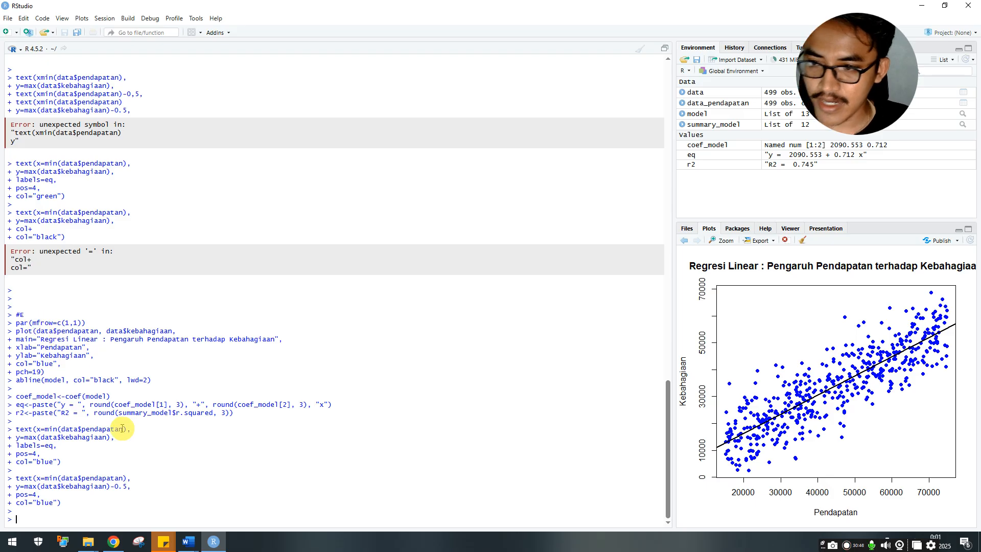
- Switch to TUGAS TUTORIAL 2-update.docx in Word, place its window beside the R plot, and check the plot against the task e requirements
mouse_move(188, 542)
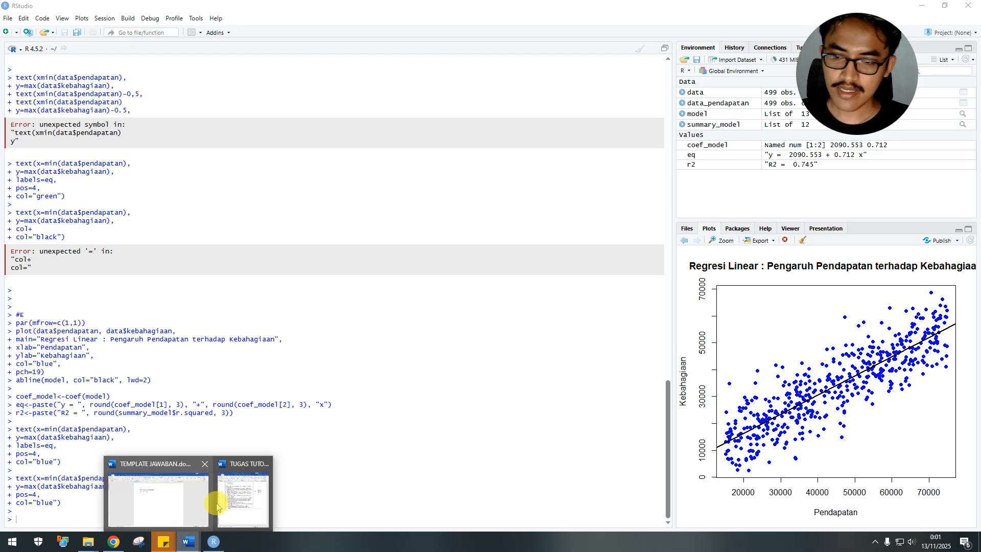
left_click(237, 495)
left_click_drag(669, 9, 199, 8)
mouse_move(170, 302)
left_mouse_down()
mouse_move(125, 291)
mouse_move(184, 295)
left_mouse_up()
left_click(201, 324)
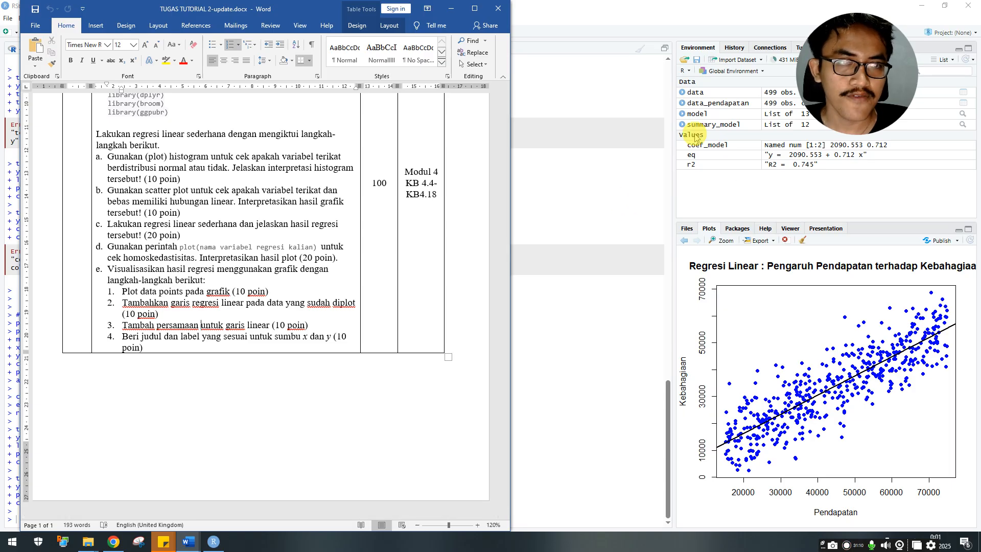
left_click(765, 13)
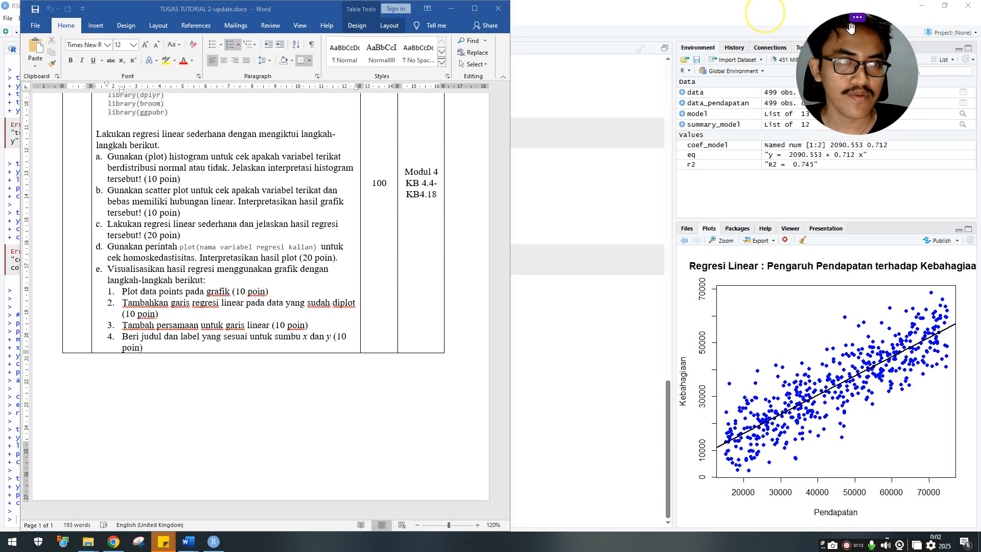
left_click_drag(856, 27, 673, 14)
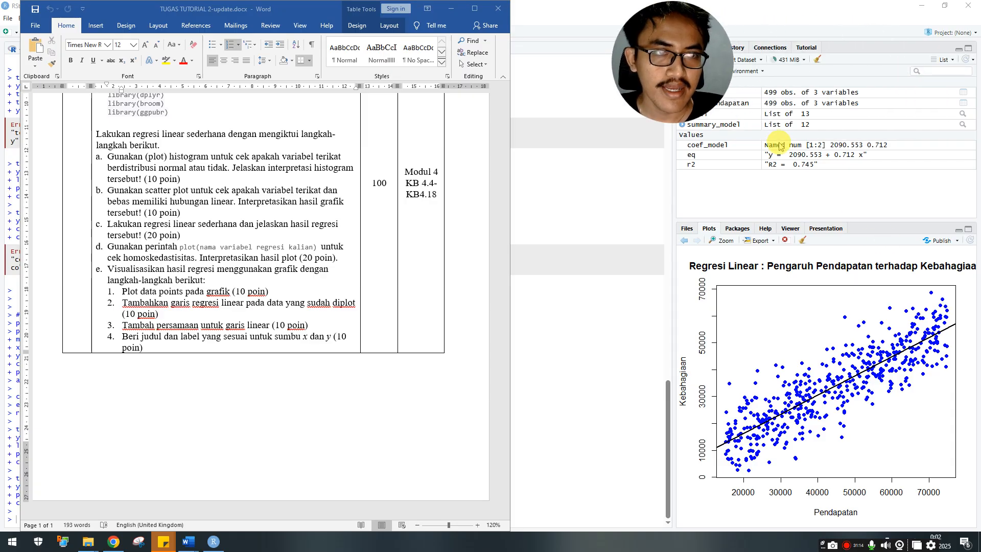
left_click(799, 161)
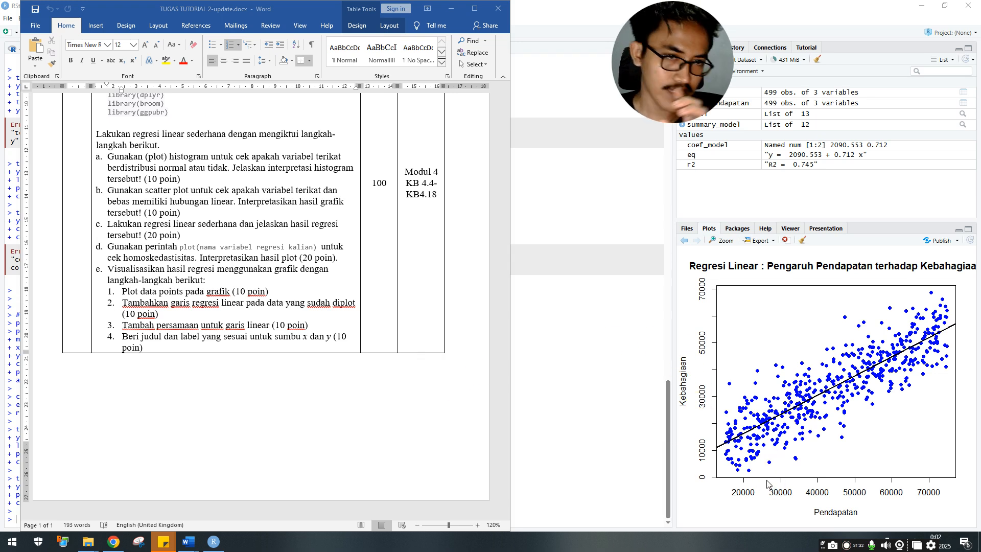
left_click(819, 512)
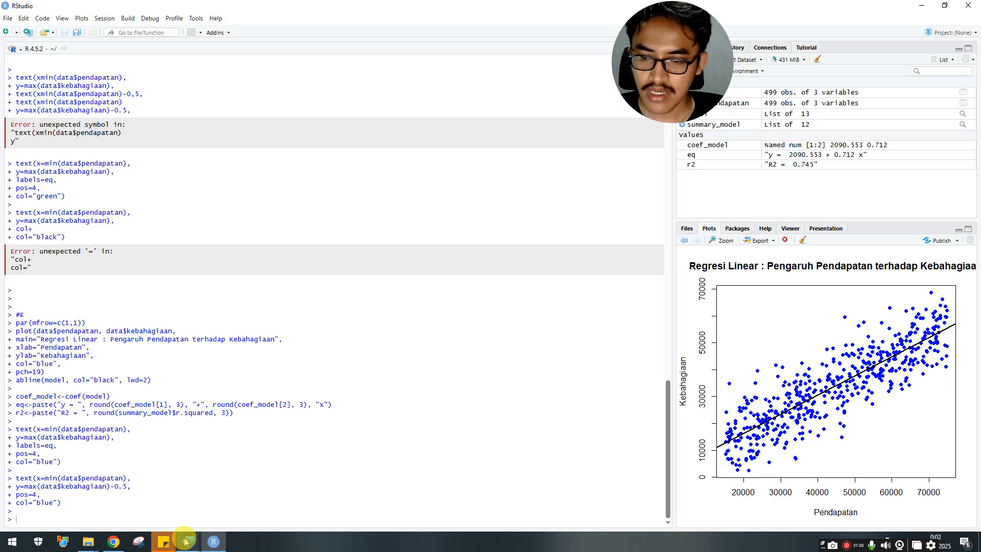
mouse_move(188, 540)
left_click(241, 484)
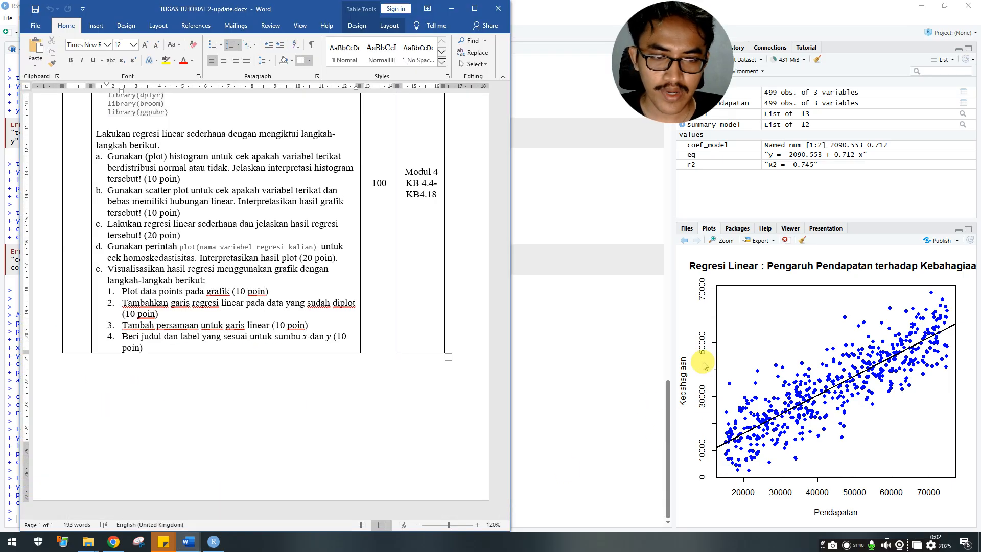
- Return to RStudio and review the console code from the library loading to the last text() call
left_click(584, 358)
scroll(495, 403, "up", 15)
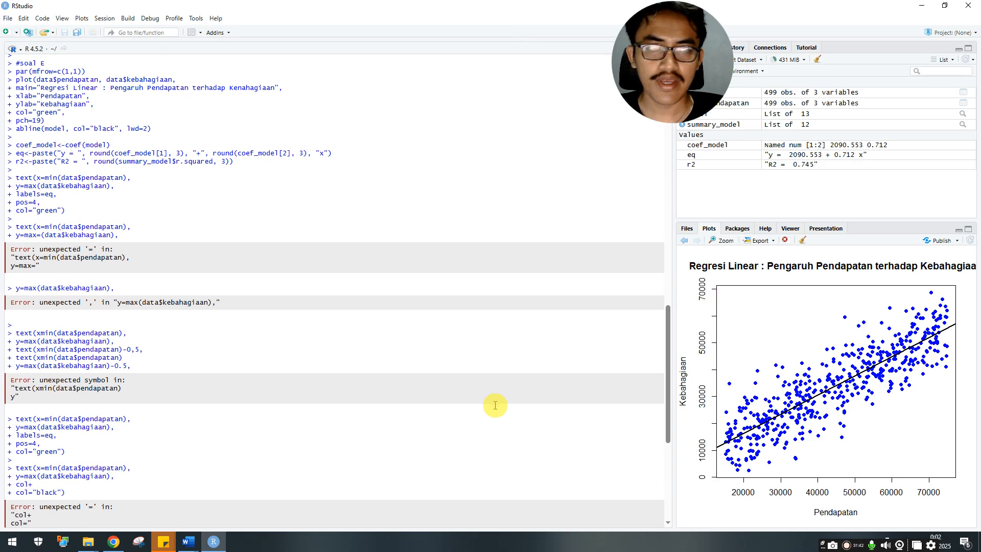
scroll(495, 406, "up", 3)
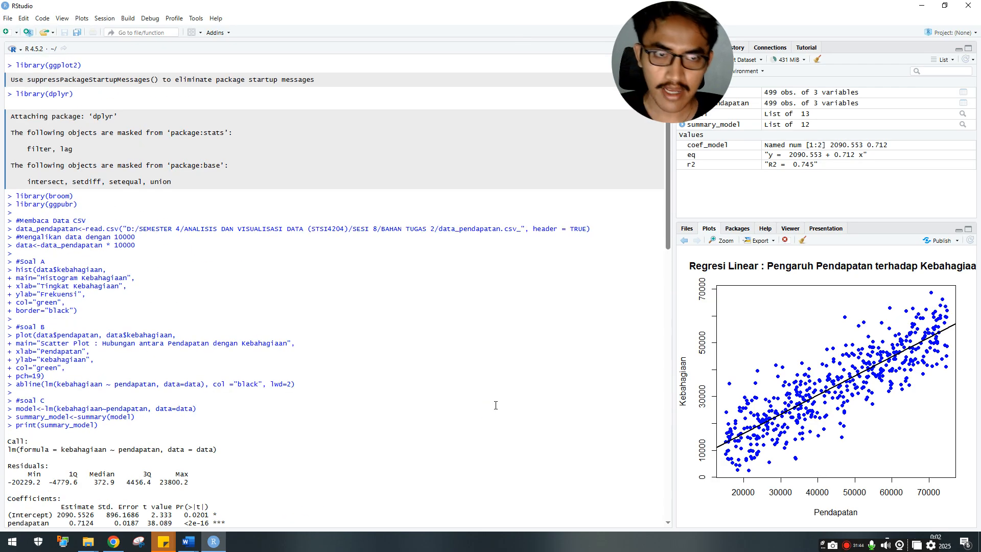
scroll(464, 450, "up", 8)
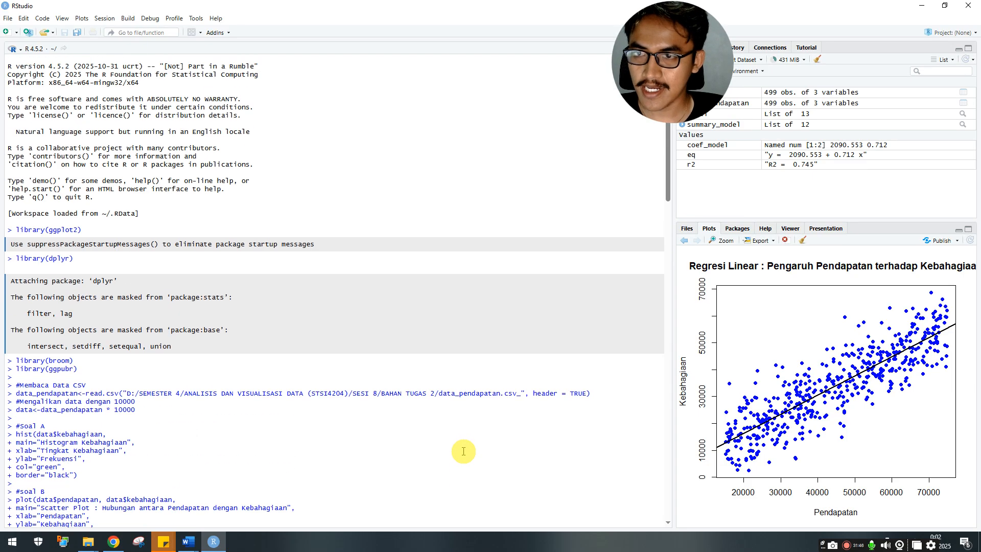
scroll(464, 450, "down", 20)
scroll(465, 450, "down", 13)
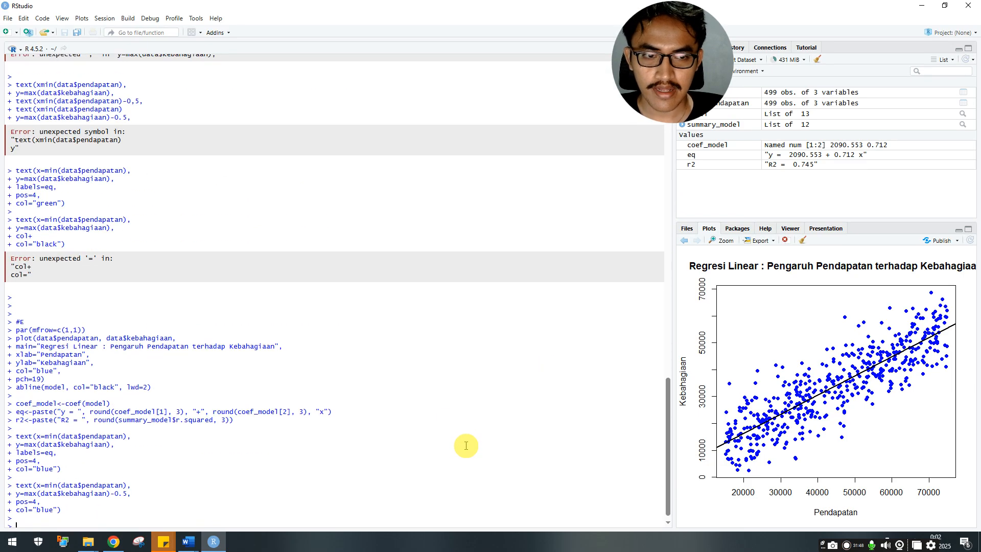